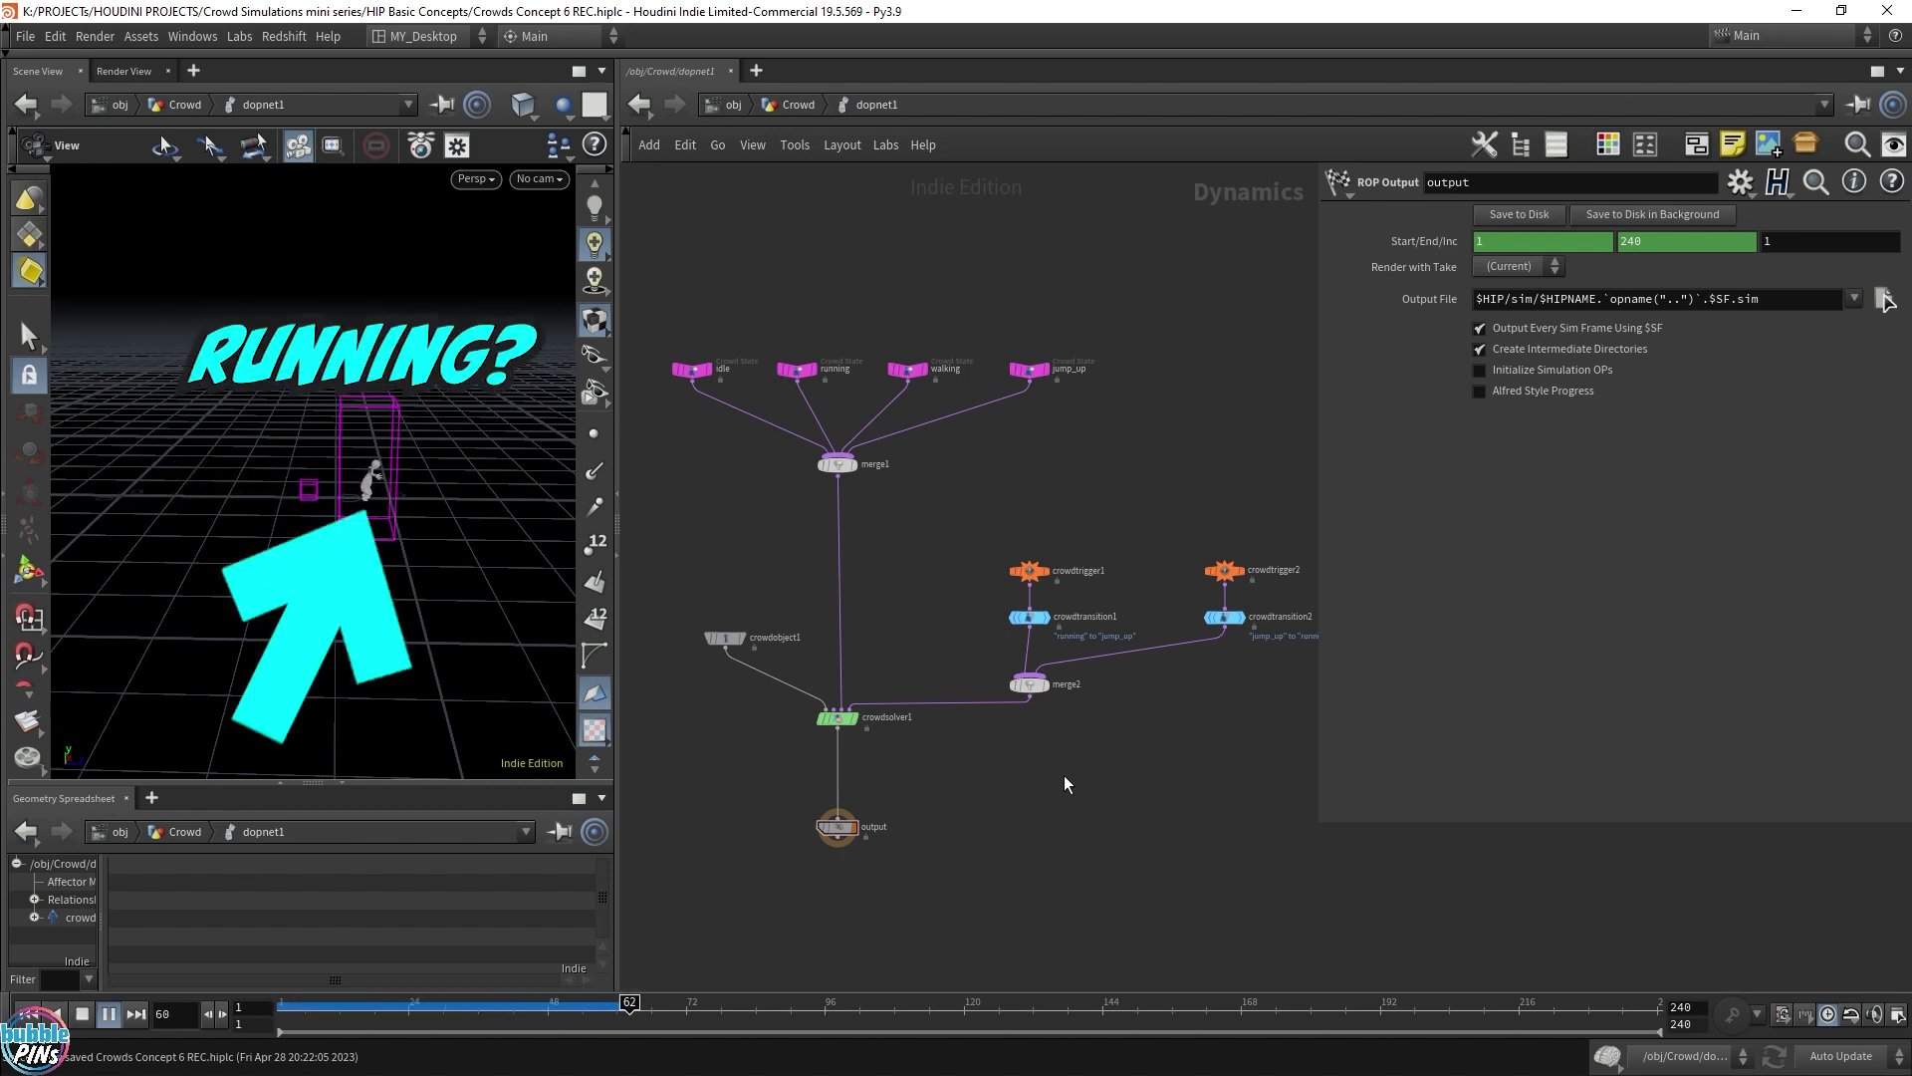
# Step: Revert crowdtrigger1's Comparison Distance to its default and play the simulation from the first frame
pyautogui.hotkey('ctrl', 'Up')
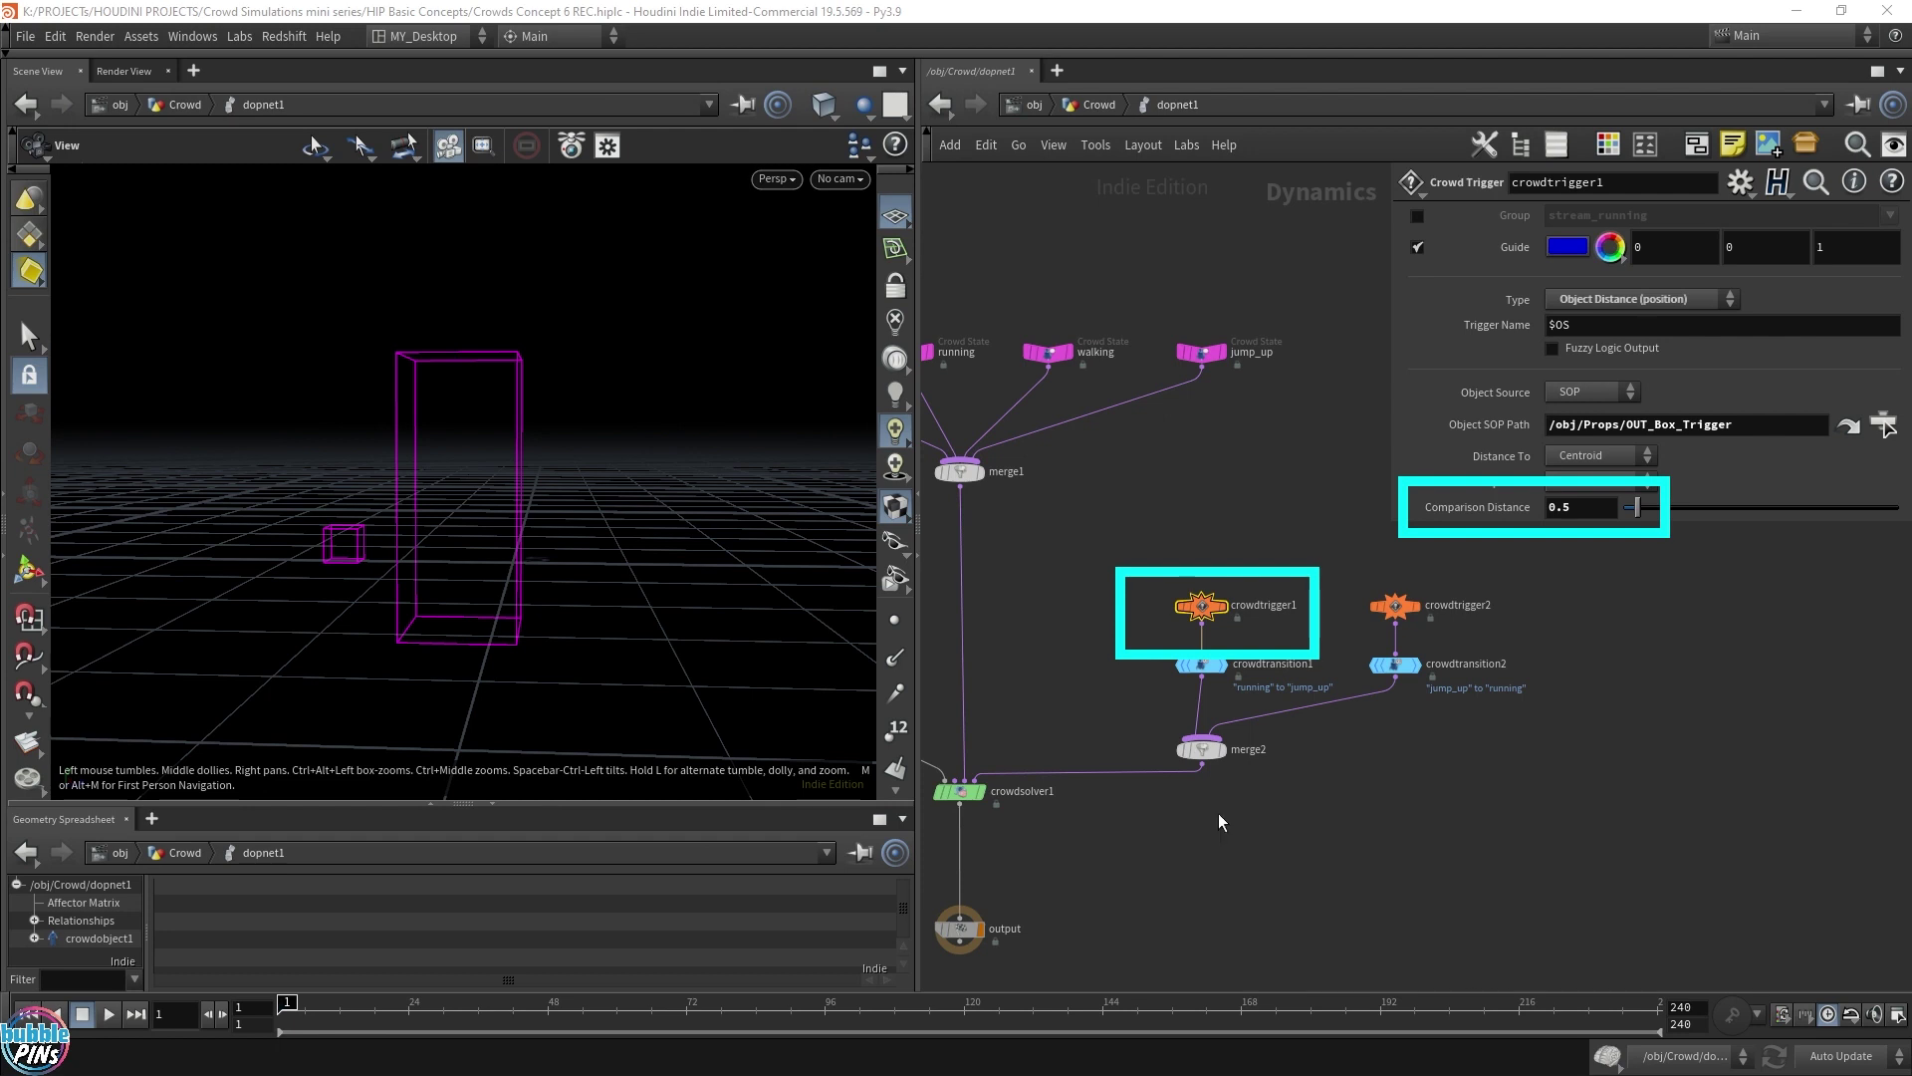
pyautogui.rightClick(1486, 510)
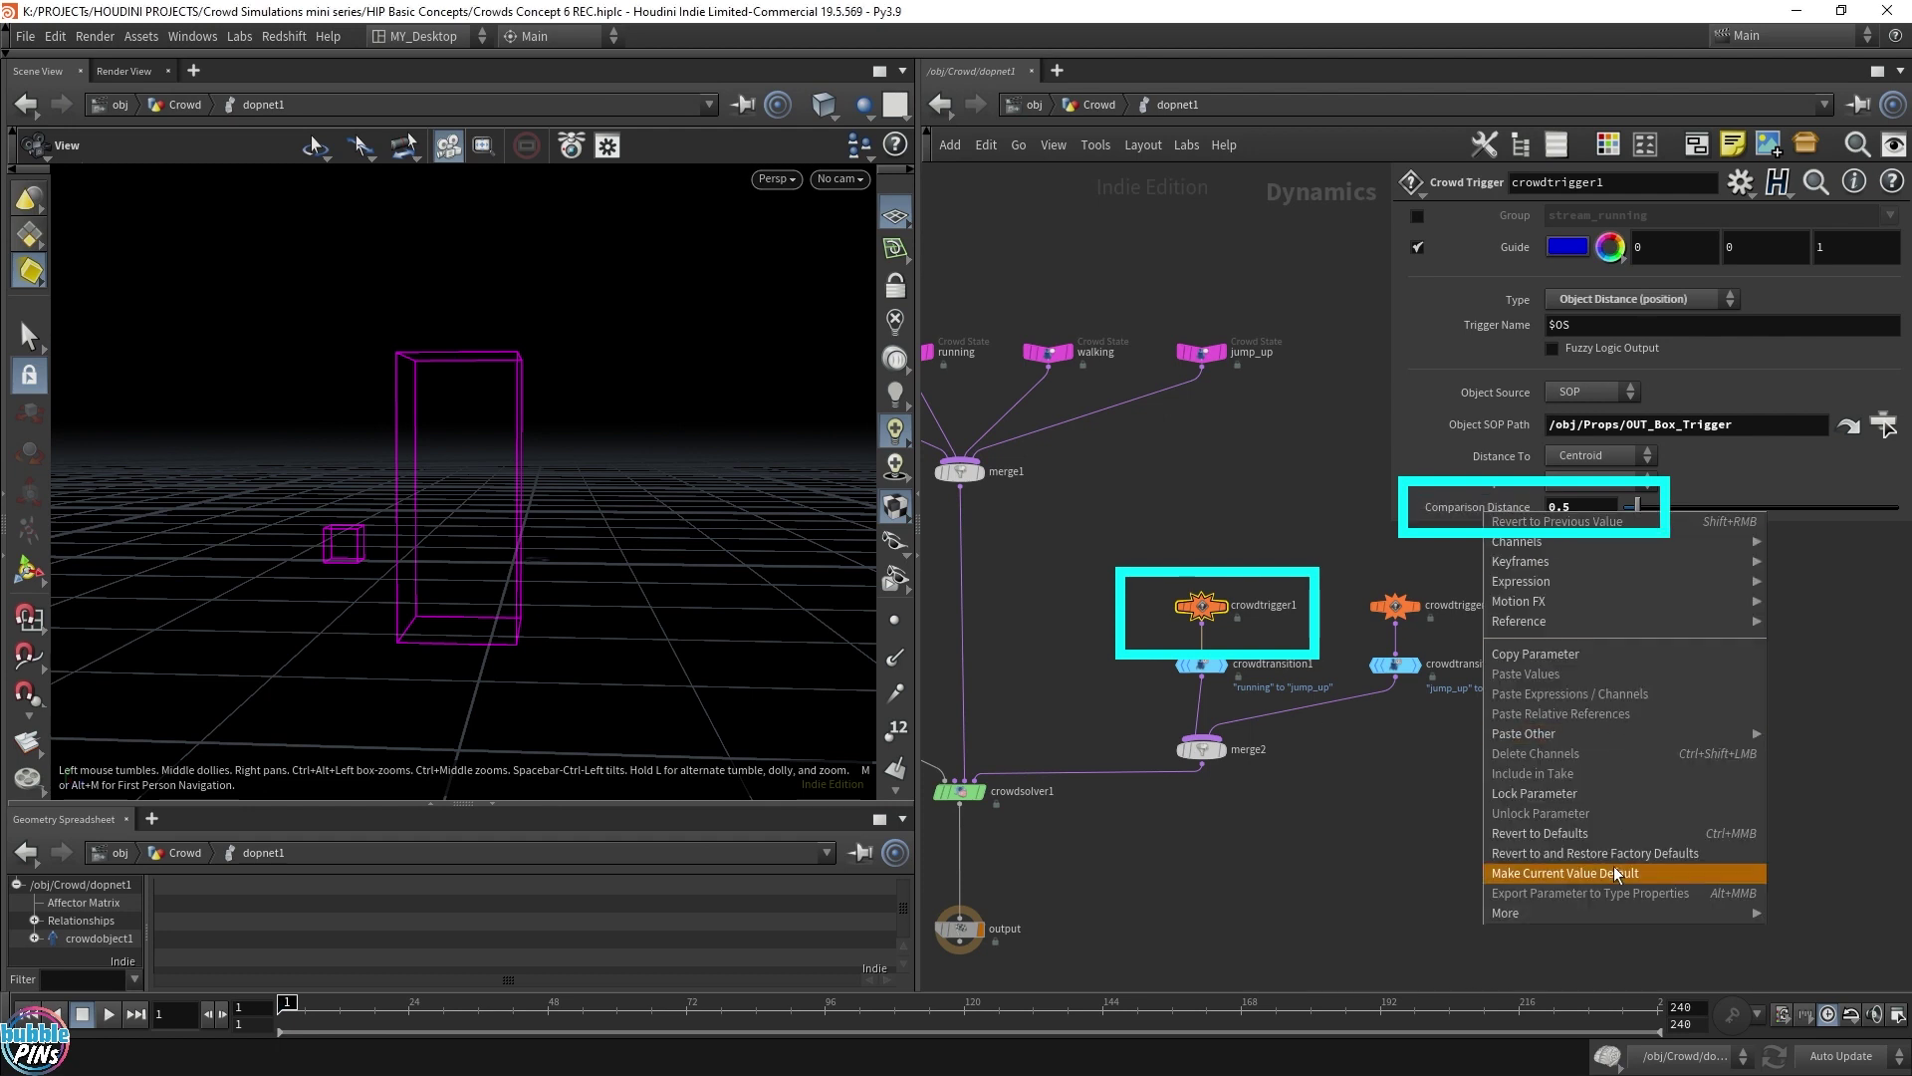
pyautogui.click(1612, 832)
pyautogui.press('Up')
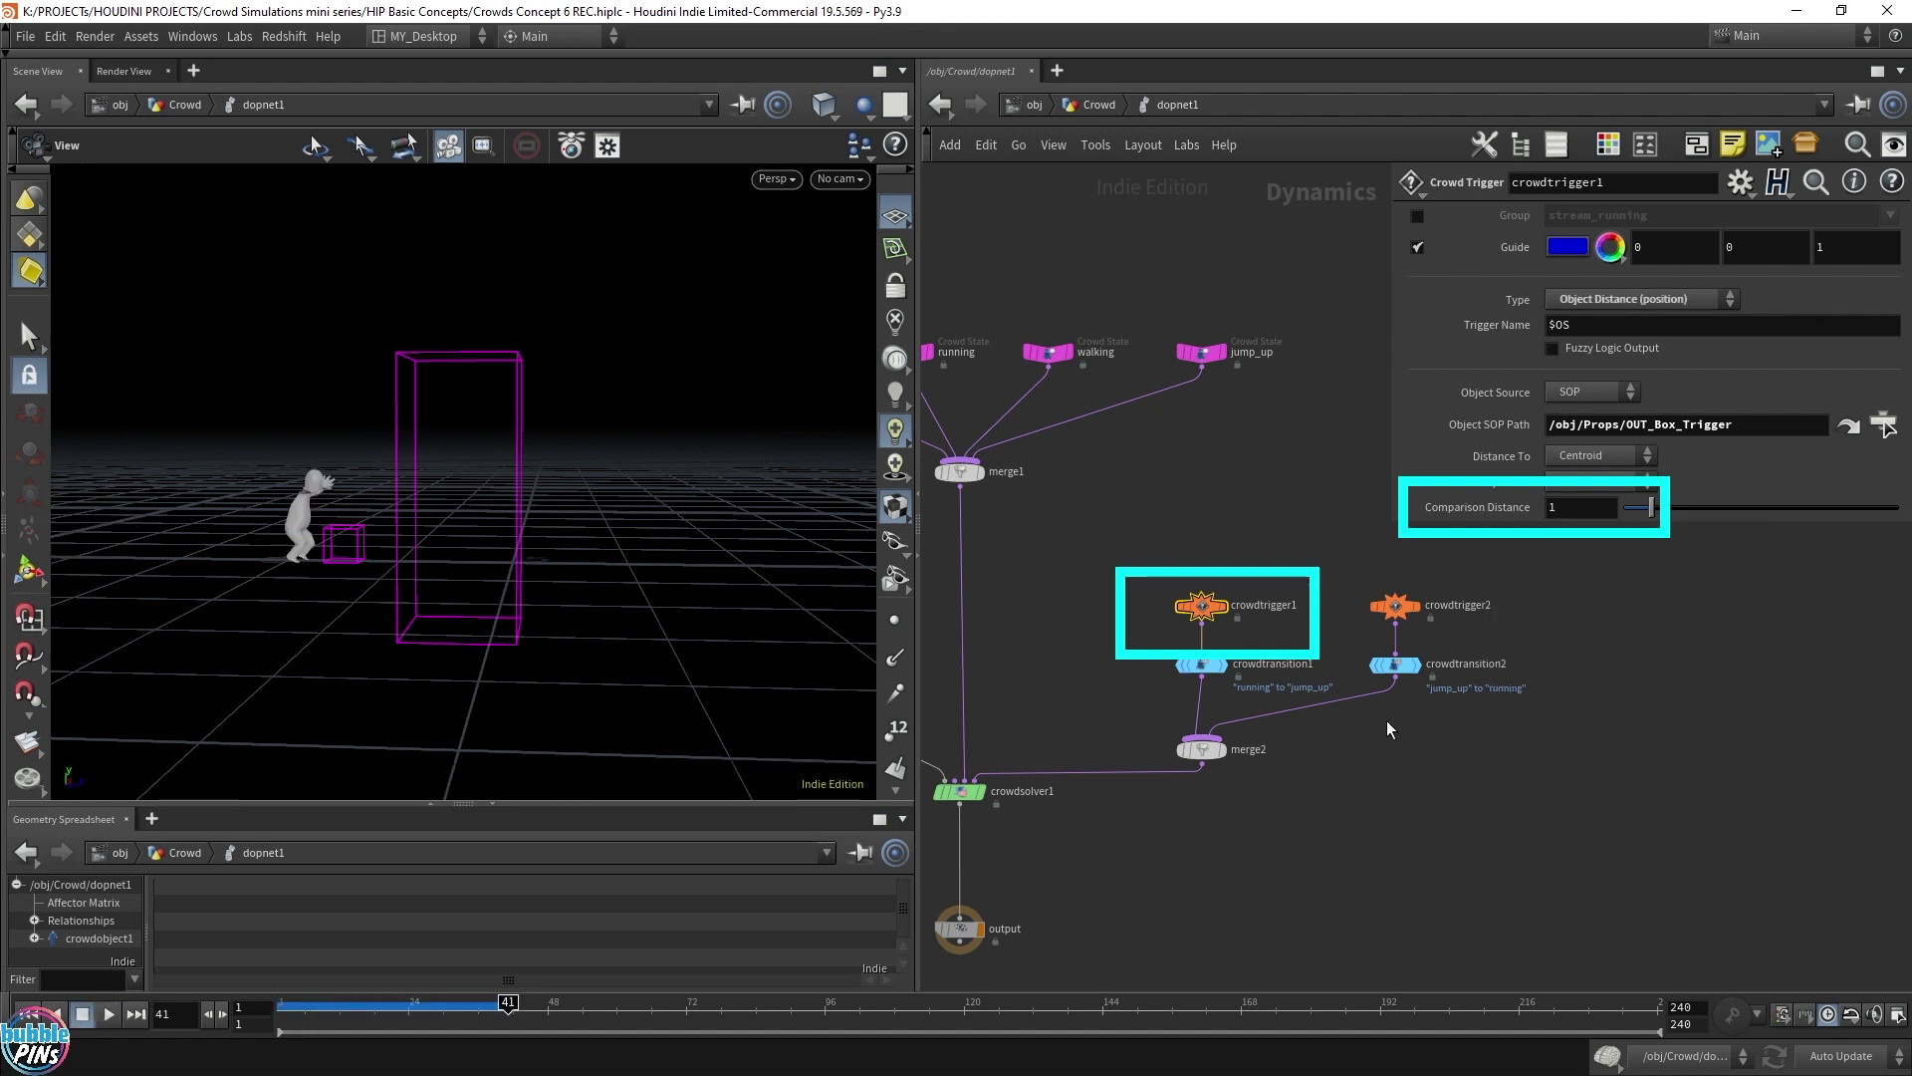
# Step: Play the crowd simulation past the small and tall trigger boxes, stopping at frame 64
pyautogui.moveTo(577, 502); pyautogui.dragTo(384, 553)
pyautogui.scroll(5, 290, 534)
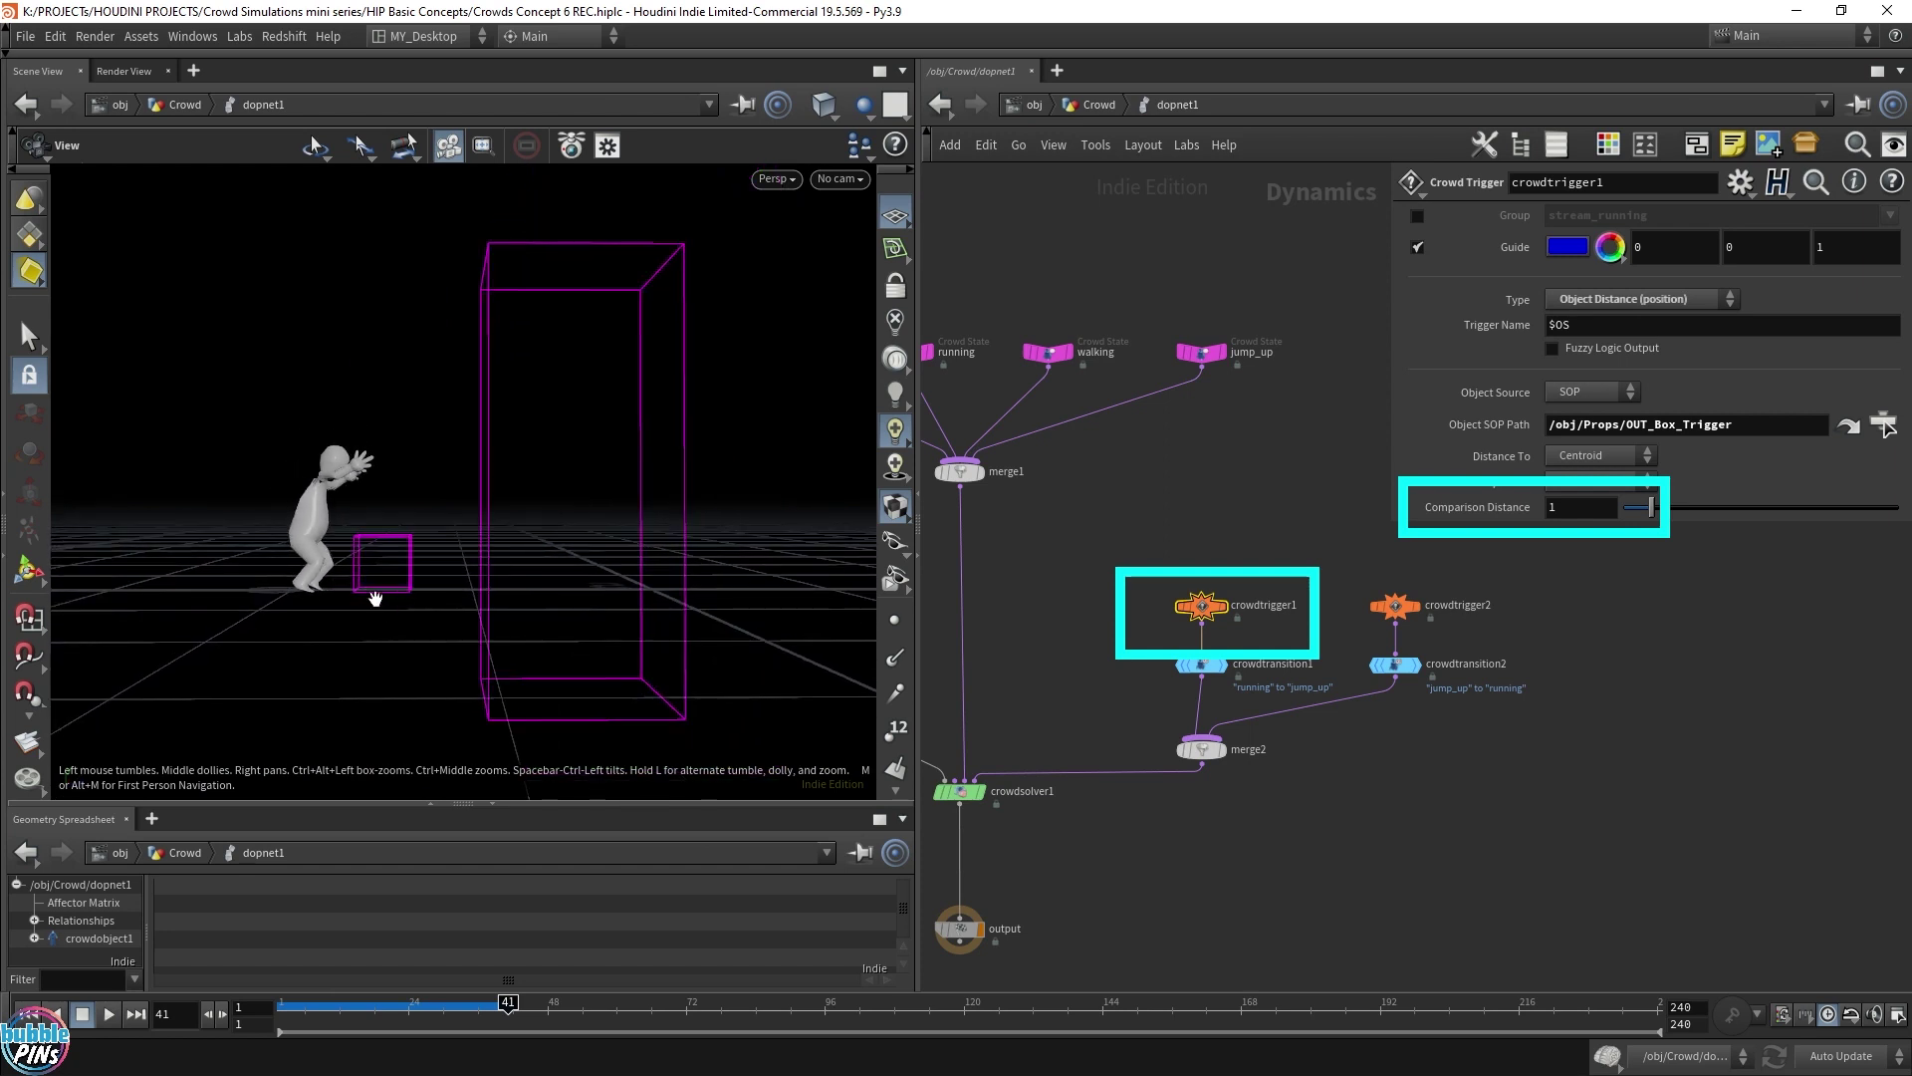
pyautogui.press('Up')
pyautogui.press('Down')
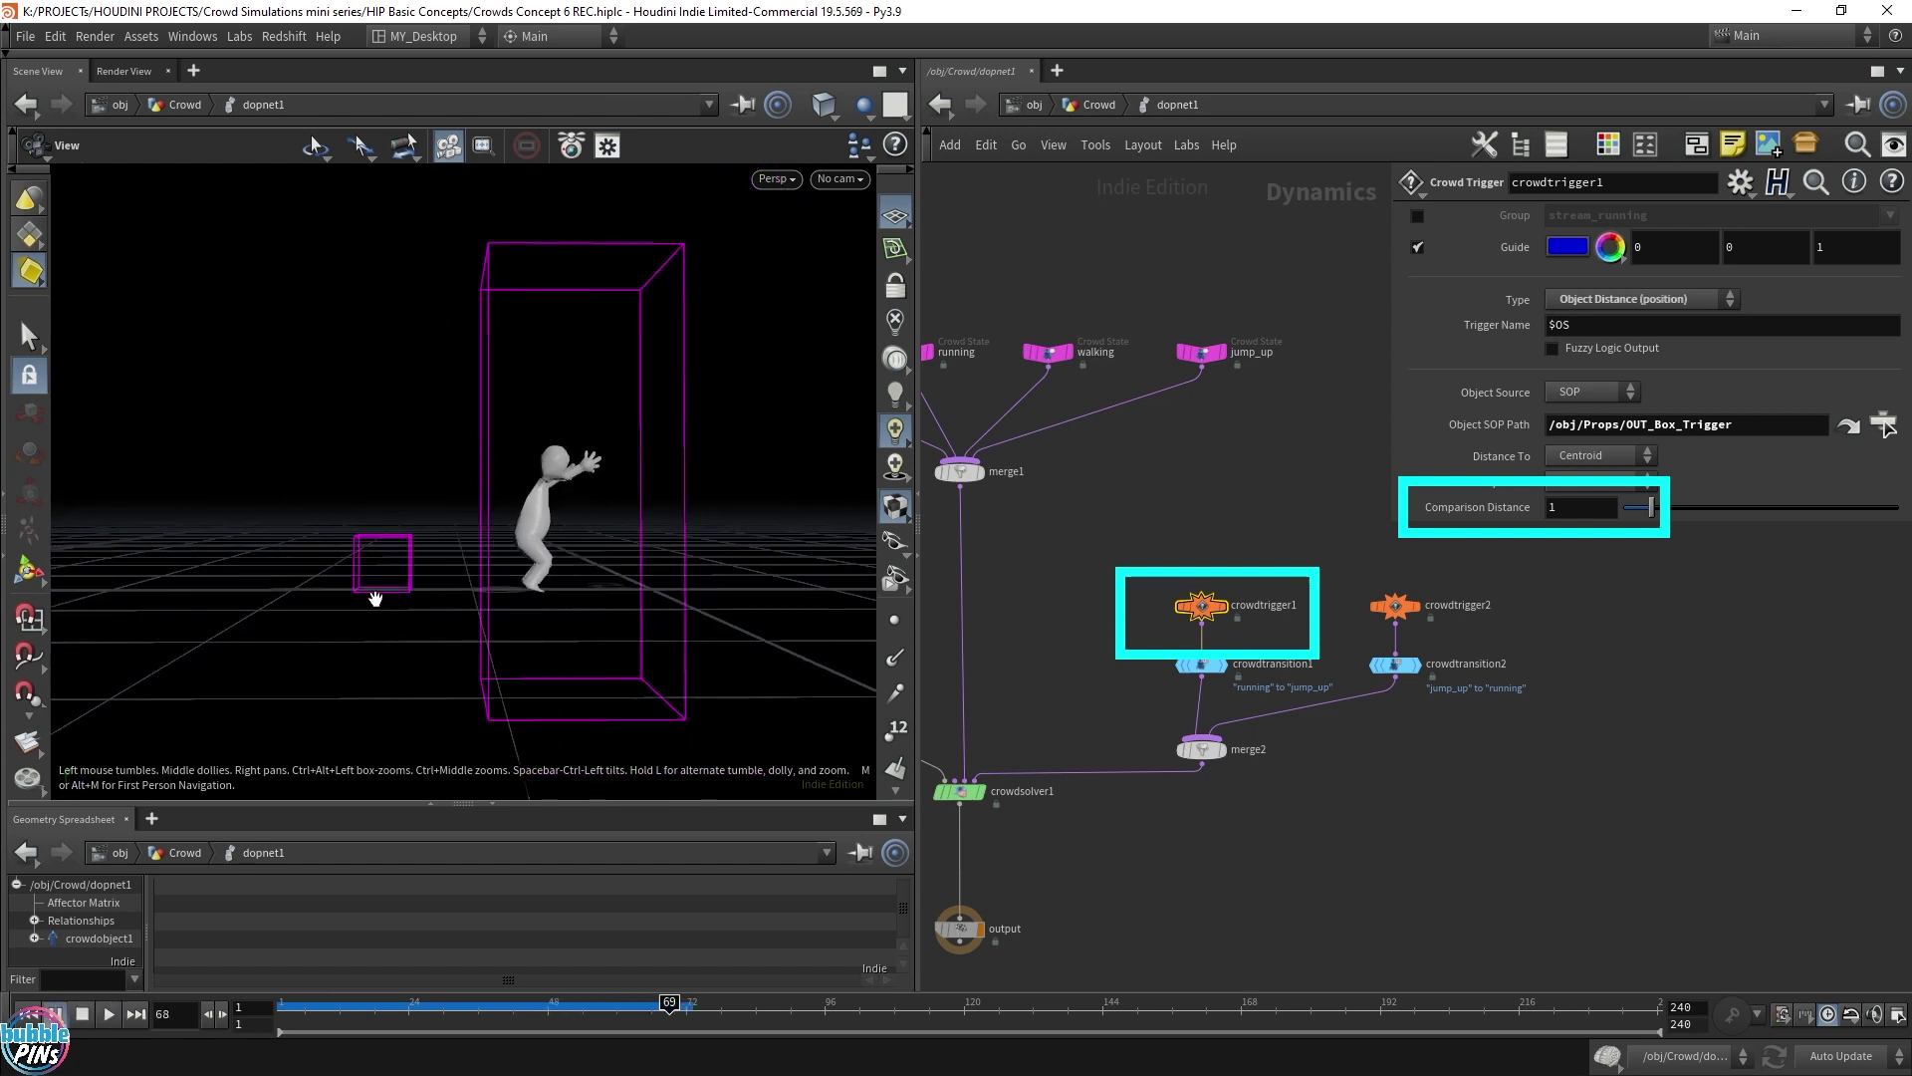
pyautogui.press('Up')
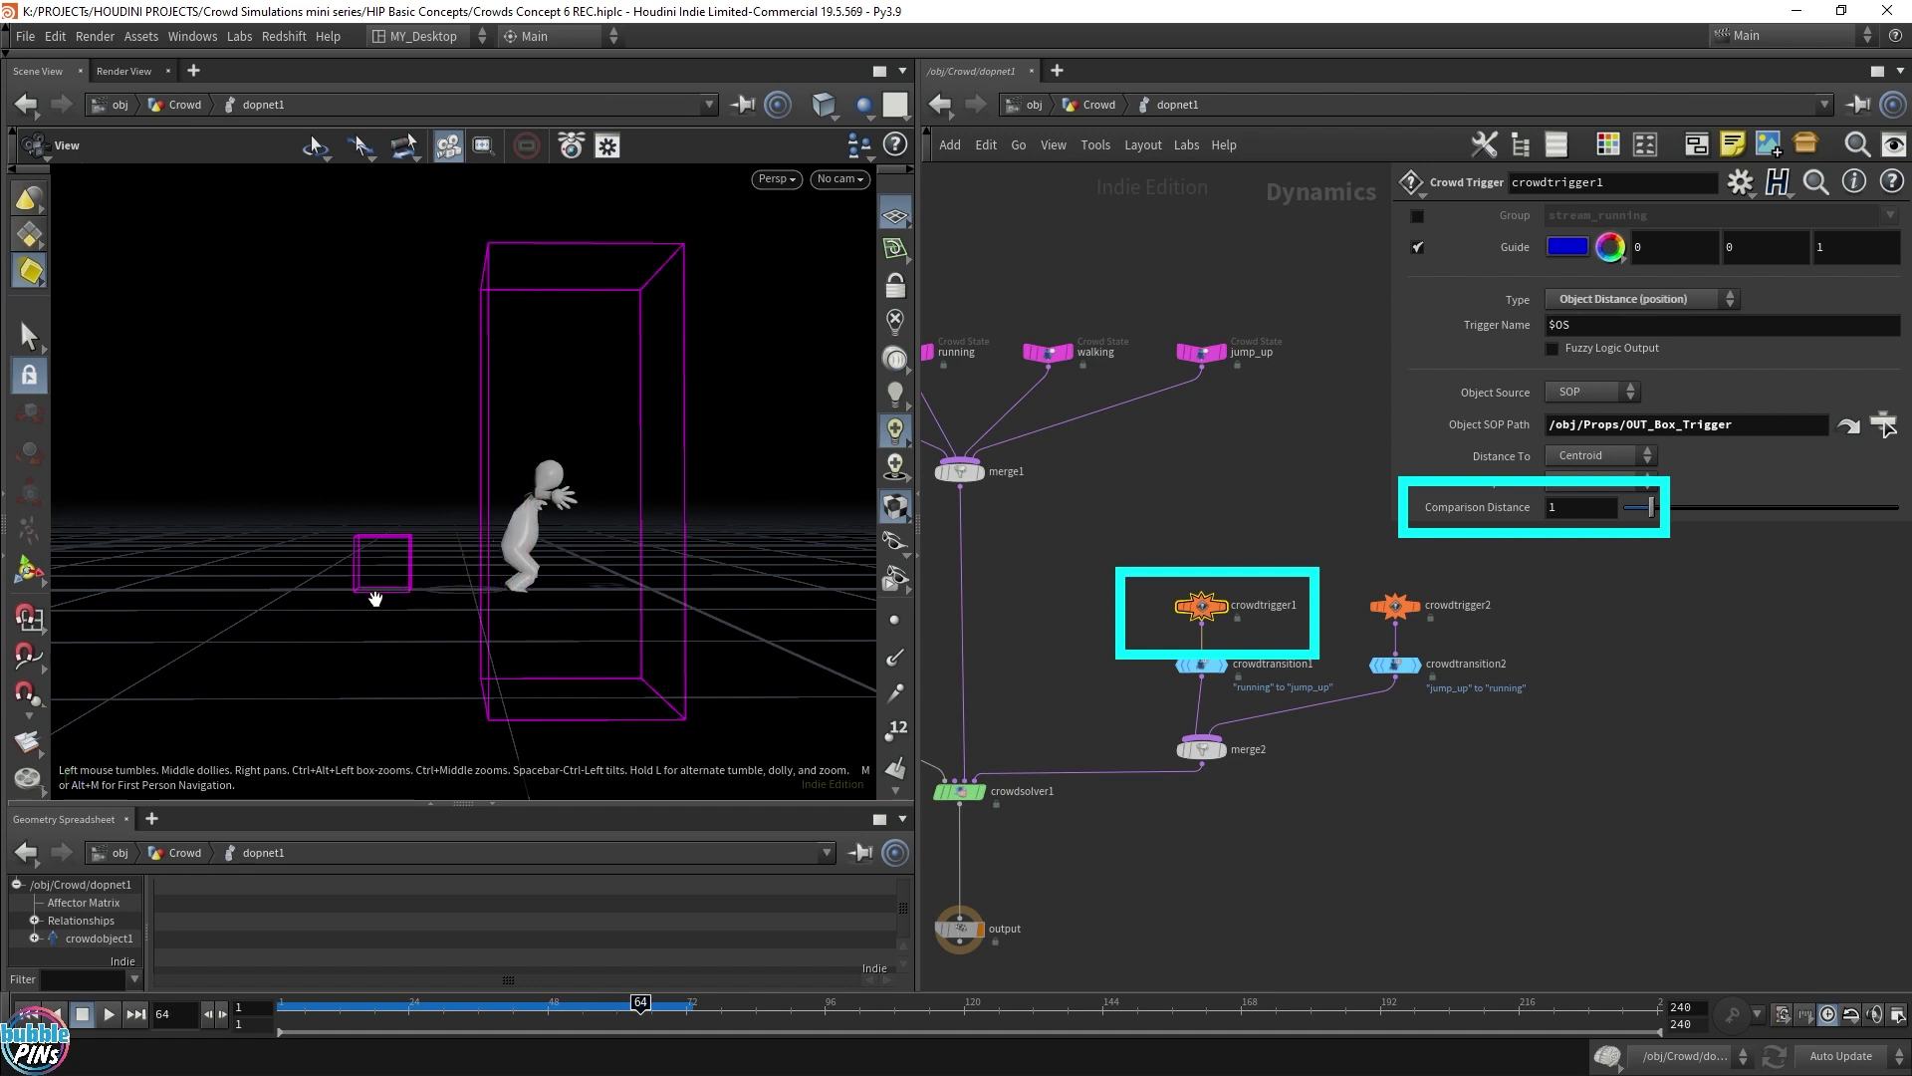
# Step: Step through the frames around the smaller box to examine when the agent starts its jump
pyautogui.click(1593, 510)
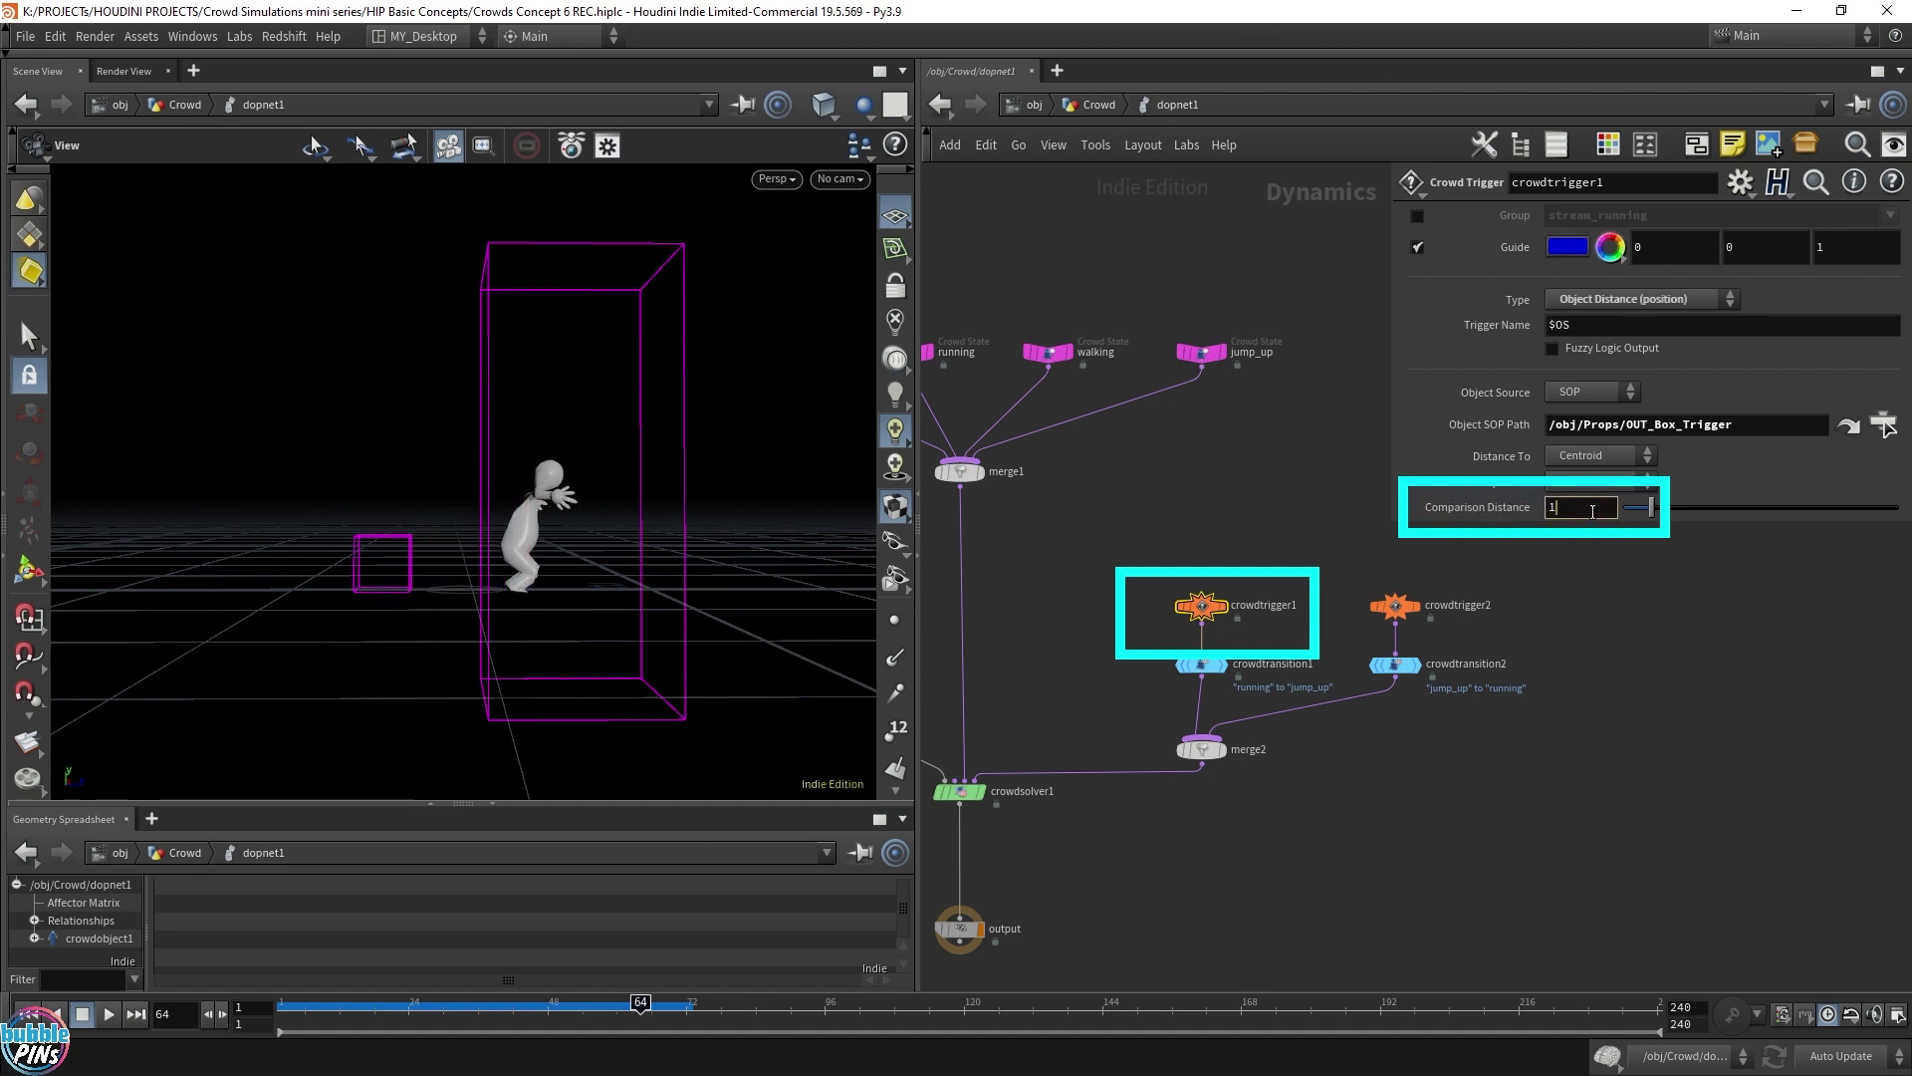
pyautogui.click(675, 586)
pyautogui.press('Left')
pyautogui.press('Left')
pyautogui.press('Left')
pyautogui.press('Left')
pyautogui.press('Left')
pyautogui.press('Left')
pyautogui.press('Left')
pyautogui.press('Left')
pyautogui.press('Left')
pyautogui.press('Left')
pyautogui.press('Left')
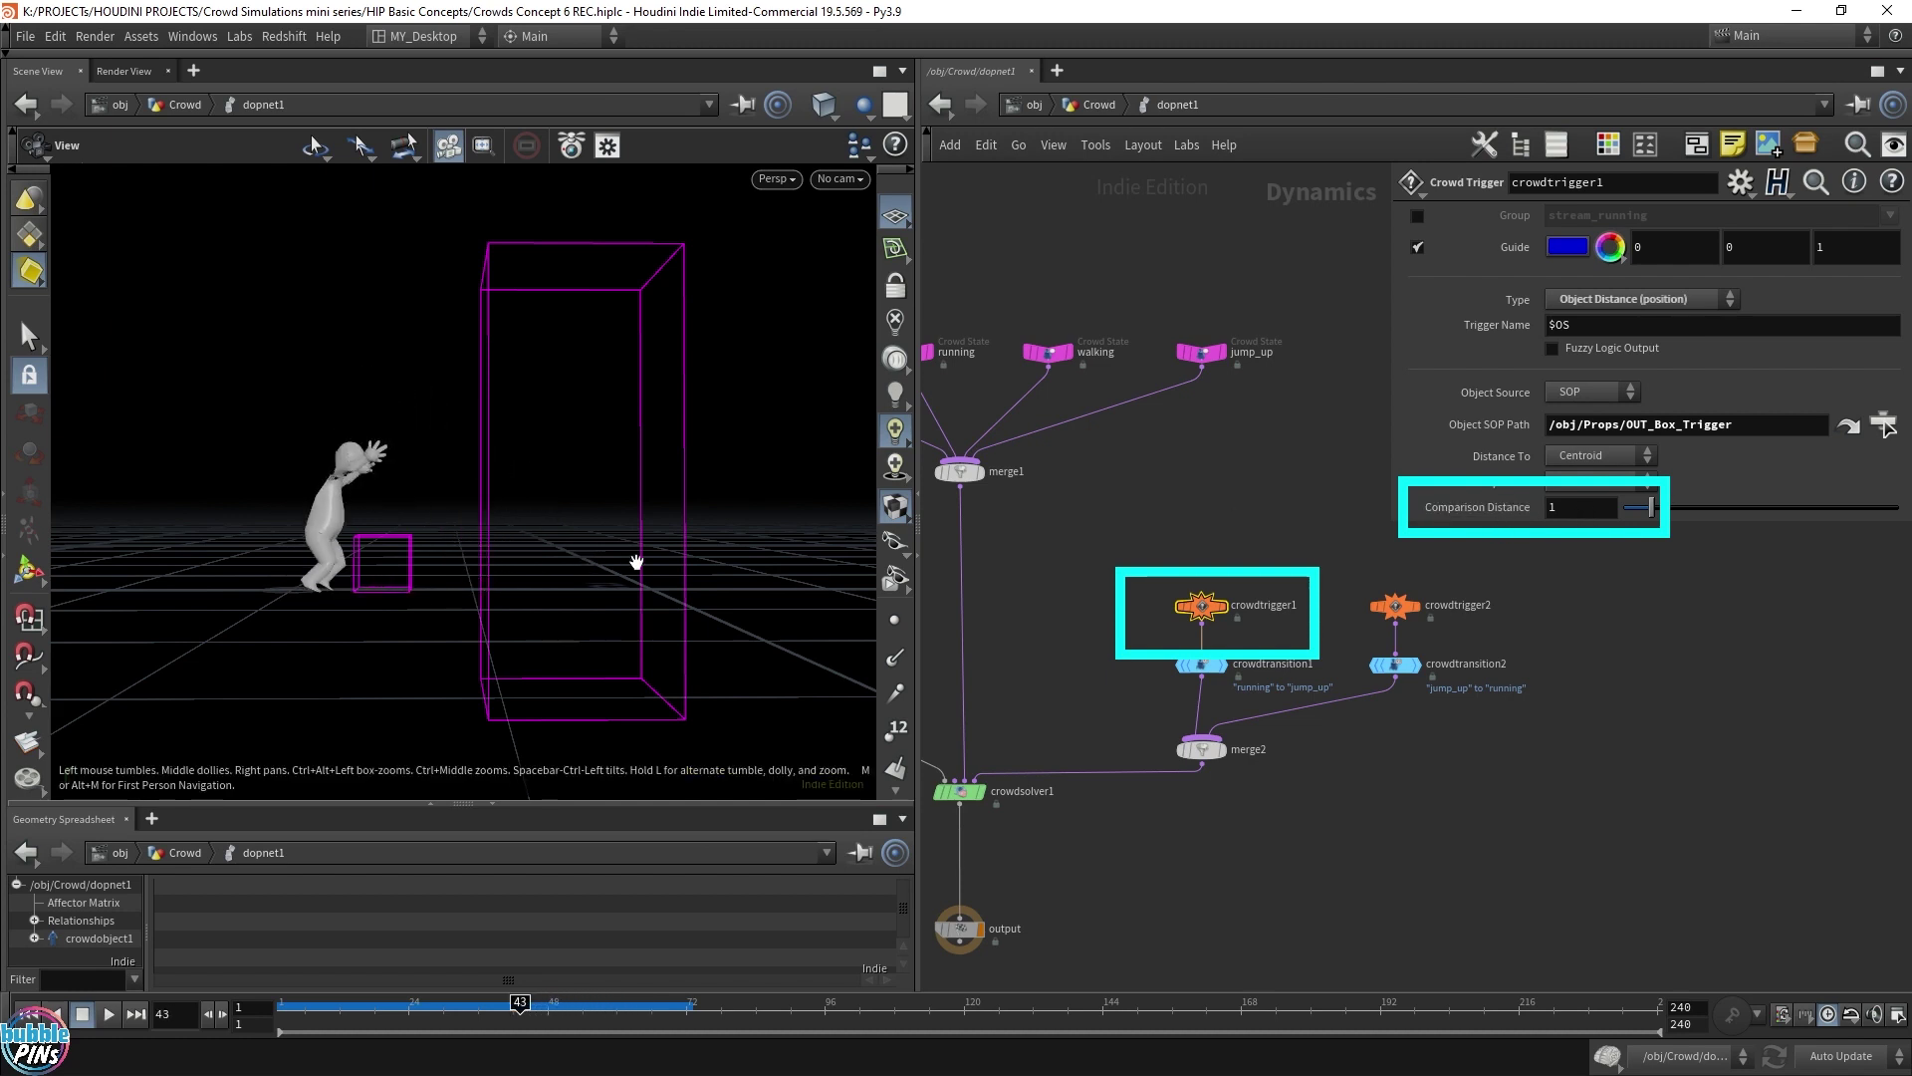
pyautogui.press('Left')
pyautogui.press('Left')
pyautogui.press('Right')
pyautogui.press('Right')
pyautogui.press('Right')
pyautogui.press('Right')
pyautogui.press('Right')
pyautogui.press('Right')
pyautogui.press('Right')
pyautogui.press('Right')
pyautogui.press('Right')
pyautogui.press('Right')
pyautogui.press('Right')
pyautogui.press('Right')
pyautogui.press('Right')
pyautogui.press('Right')
pyautogui.press('Right')
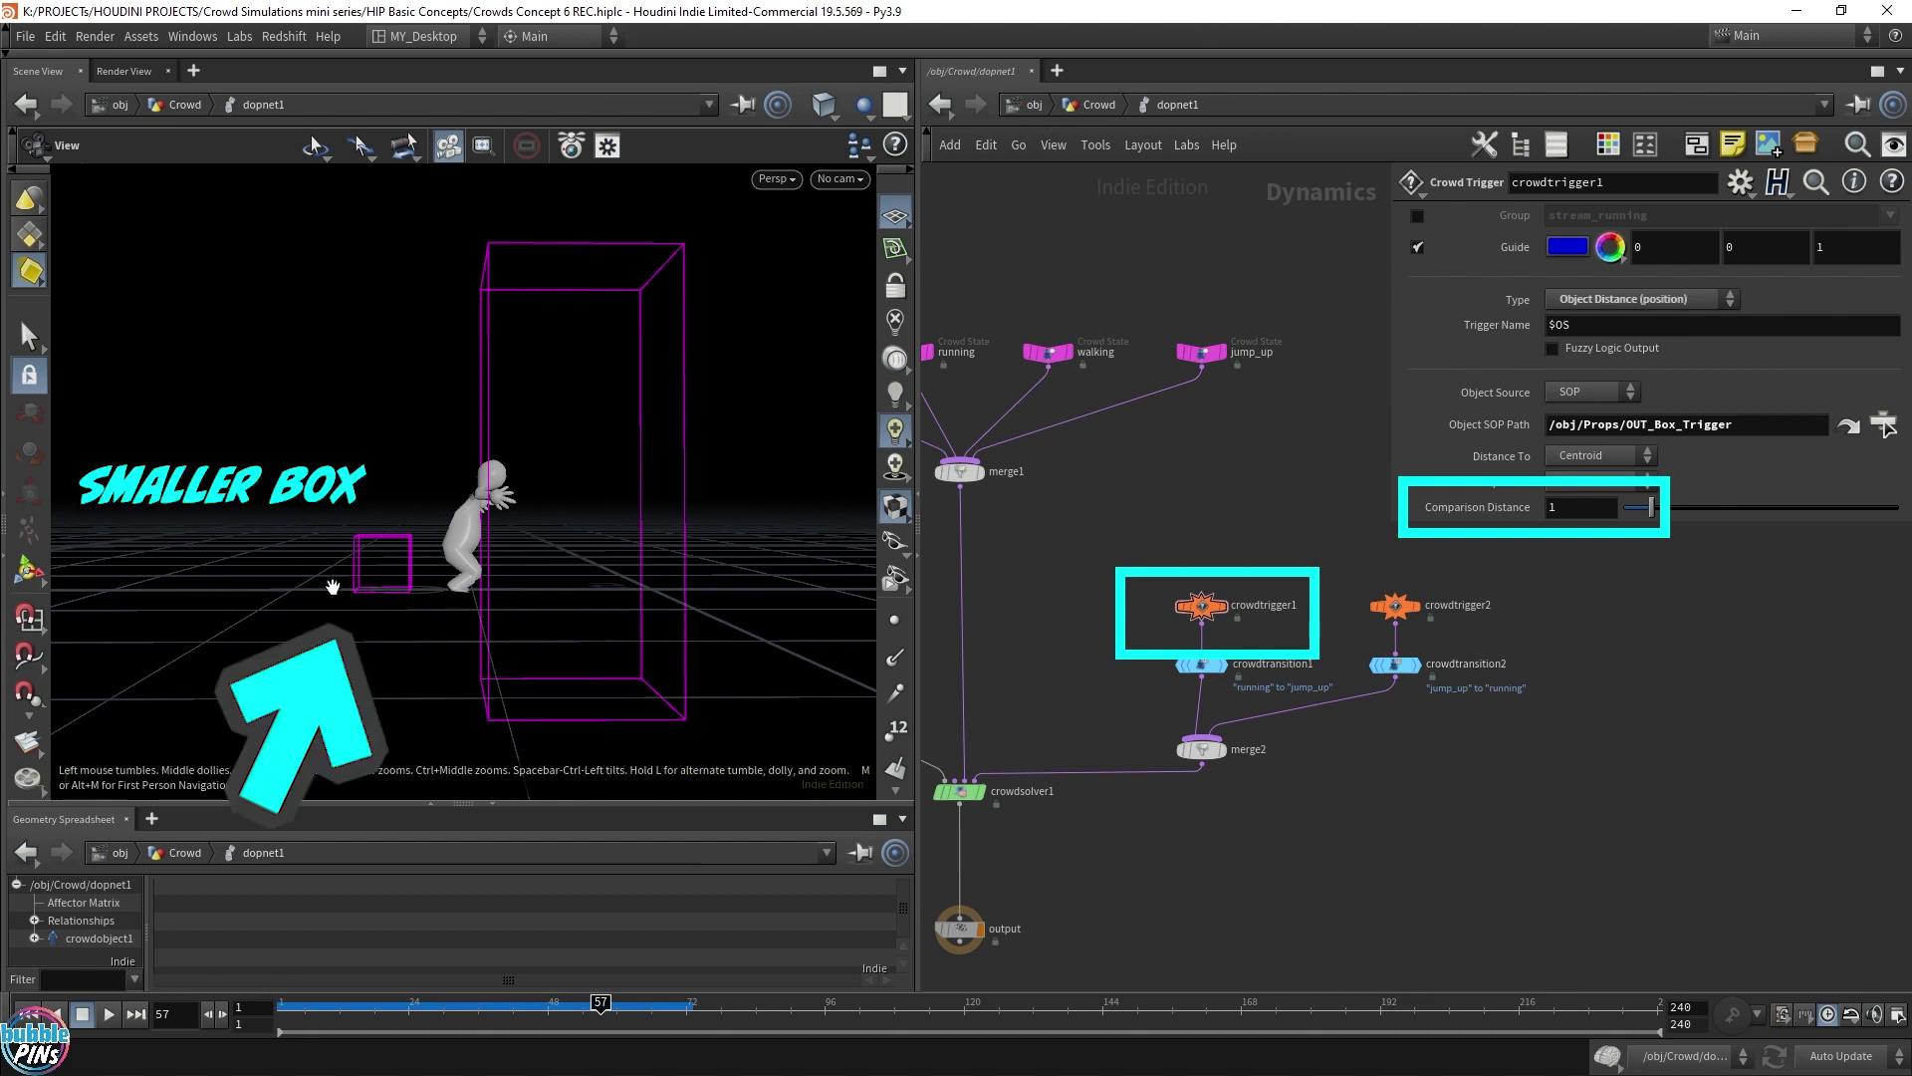
# Step: View the scene's top-level objects, and return to dopnet1 inside the Crowd object
pyautogui.click(1080, 107)
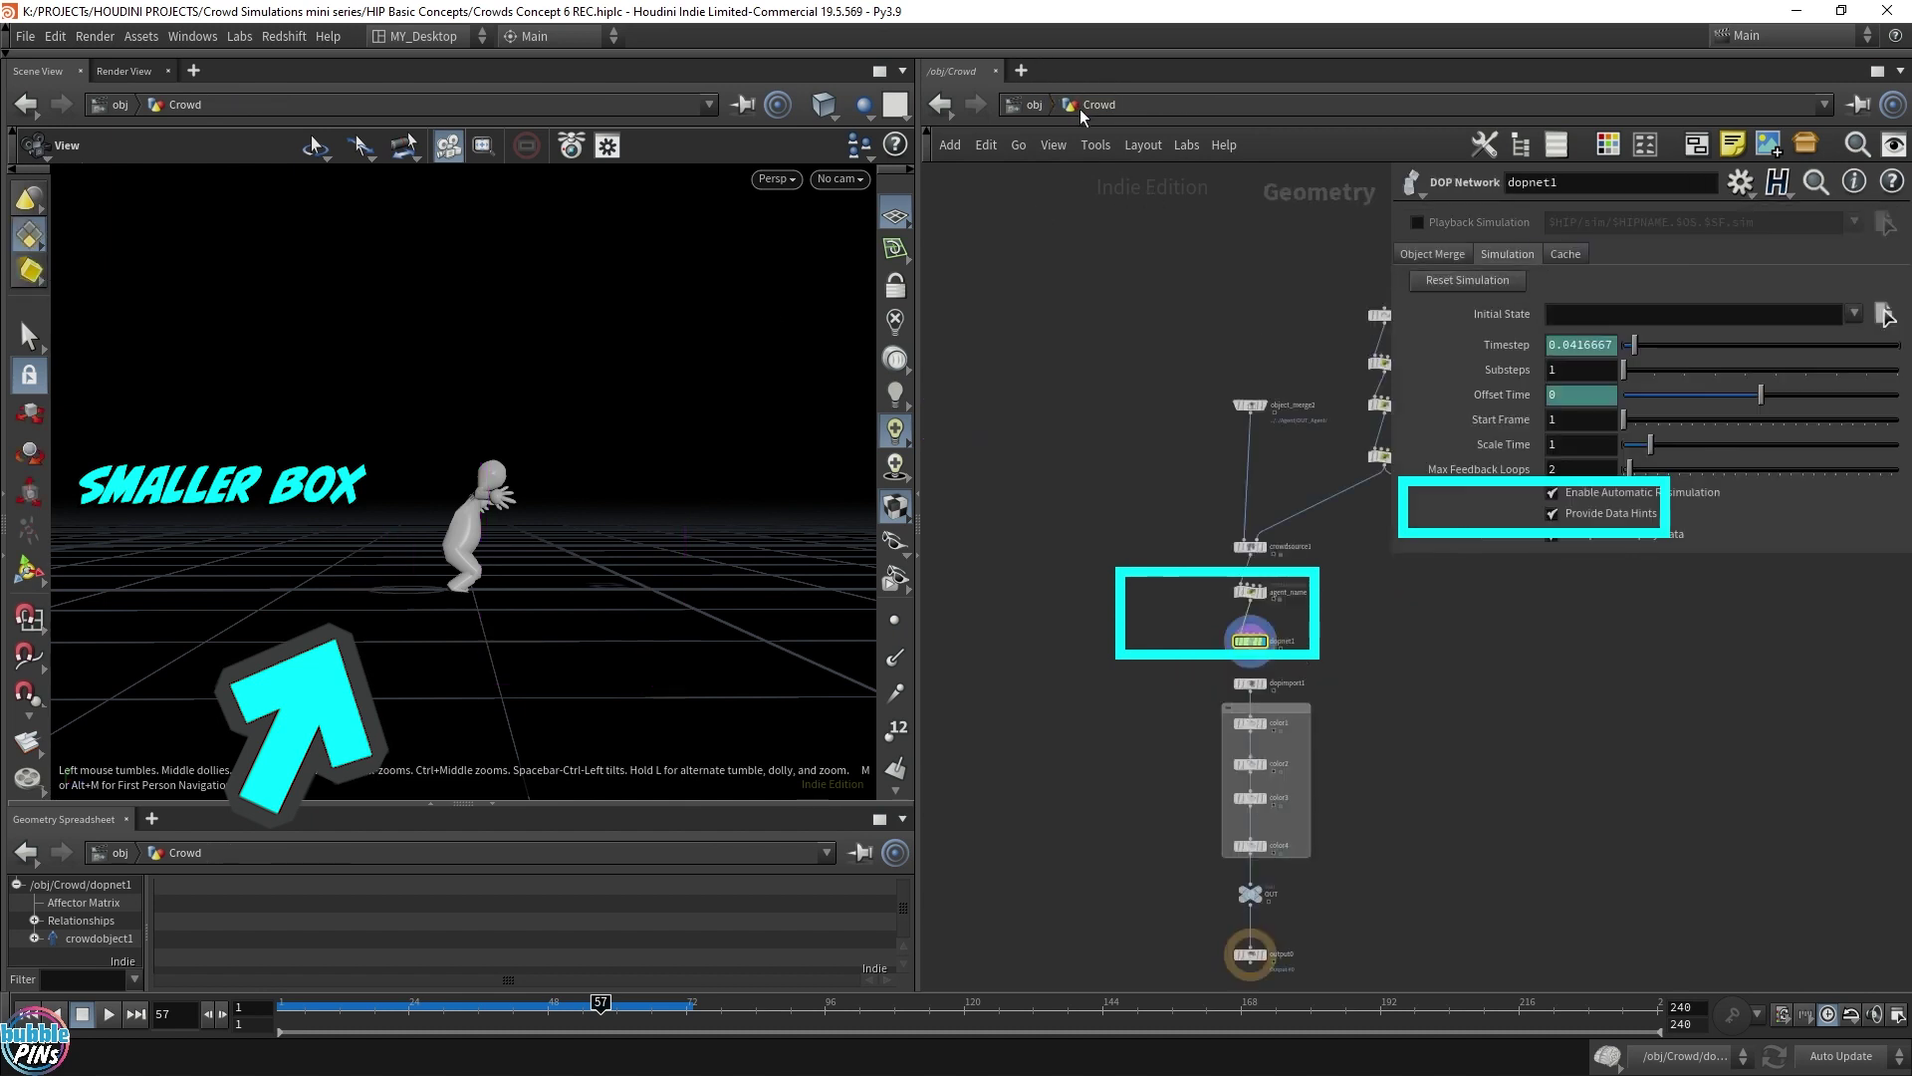
pyautogui.click(1041, 104)
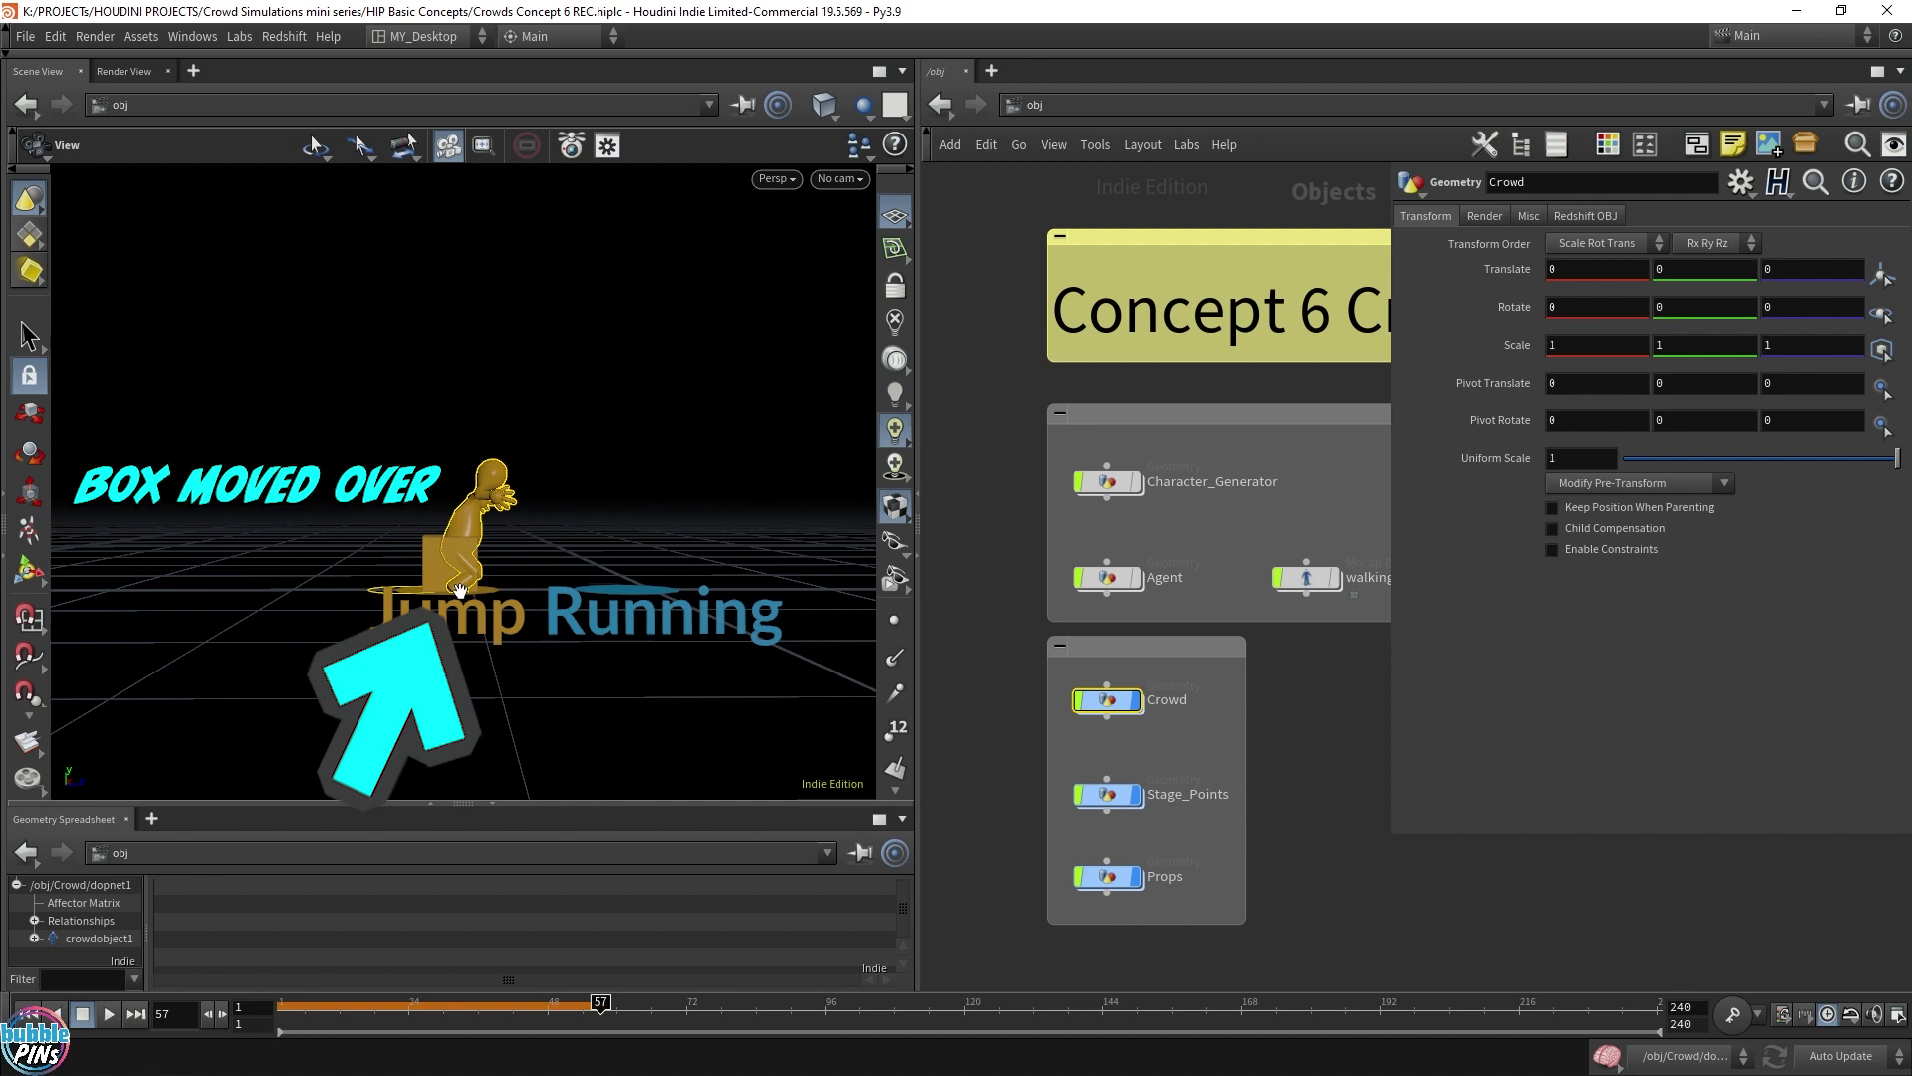
pyautogui.doubleClick(1114, 707)
pyautogui.doubleClick(1251, 642)
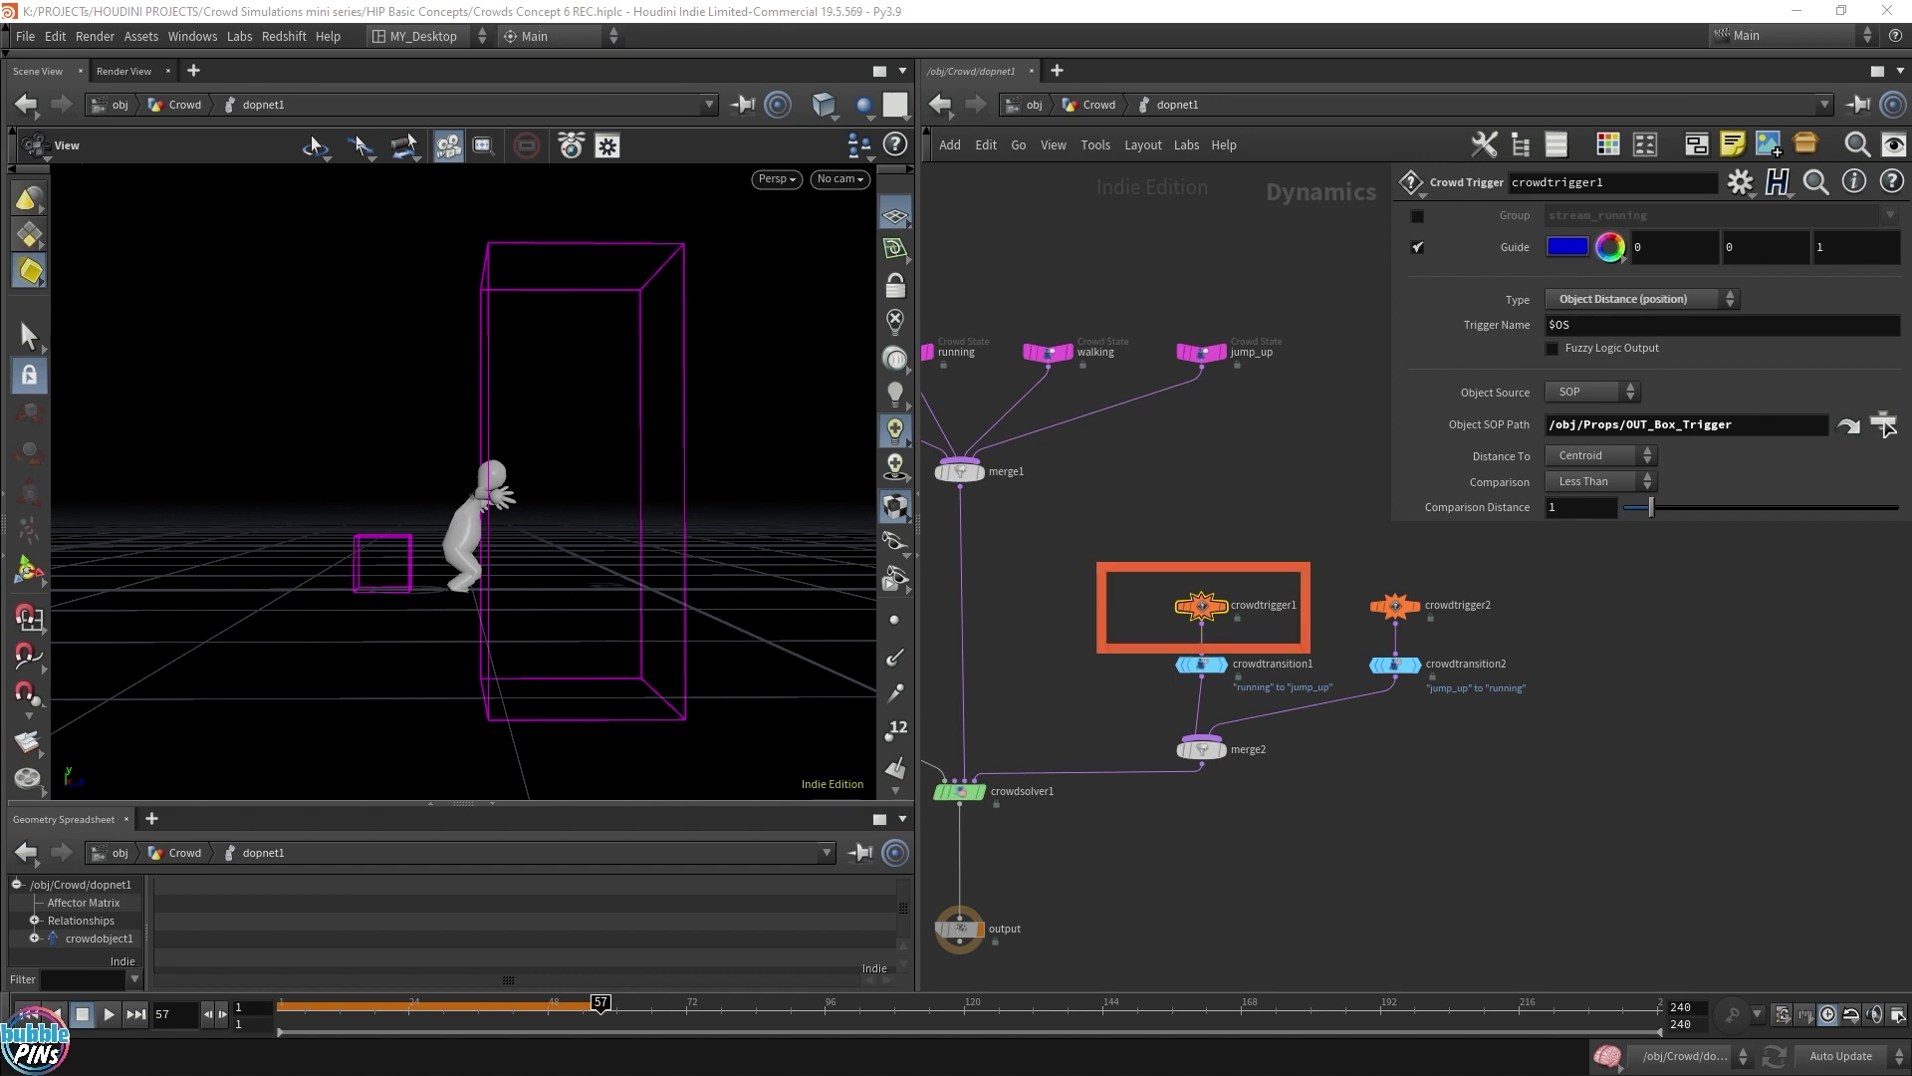
# Step: Set crowdtrigger1's Comparison Distance to 0.5
pyautogui.doubleClick(1584, 507)
pyautogui.write('0.5')
pyautogui.press('Return')
pyautogui.click(1816, 1058)
pyautogui.click(1842, 995)
pyautogui.click(1733, 809)
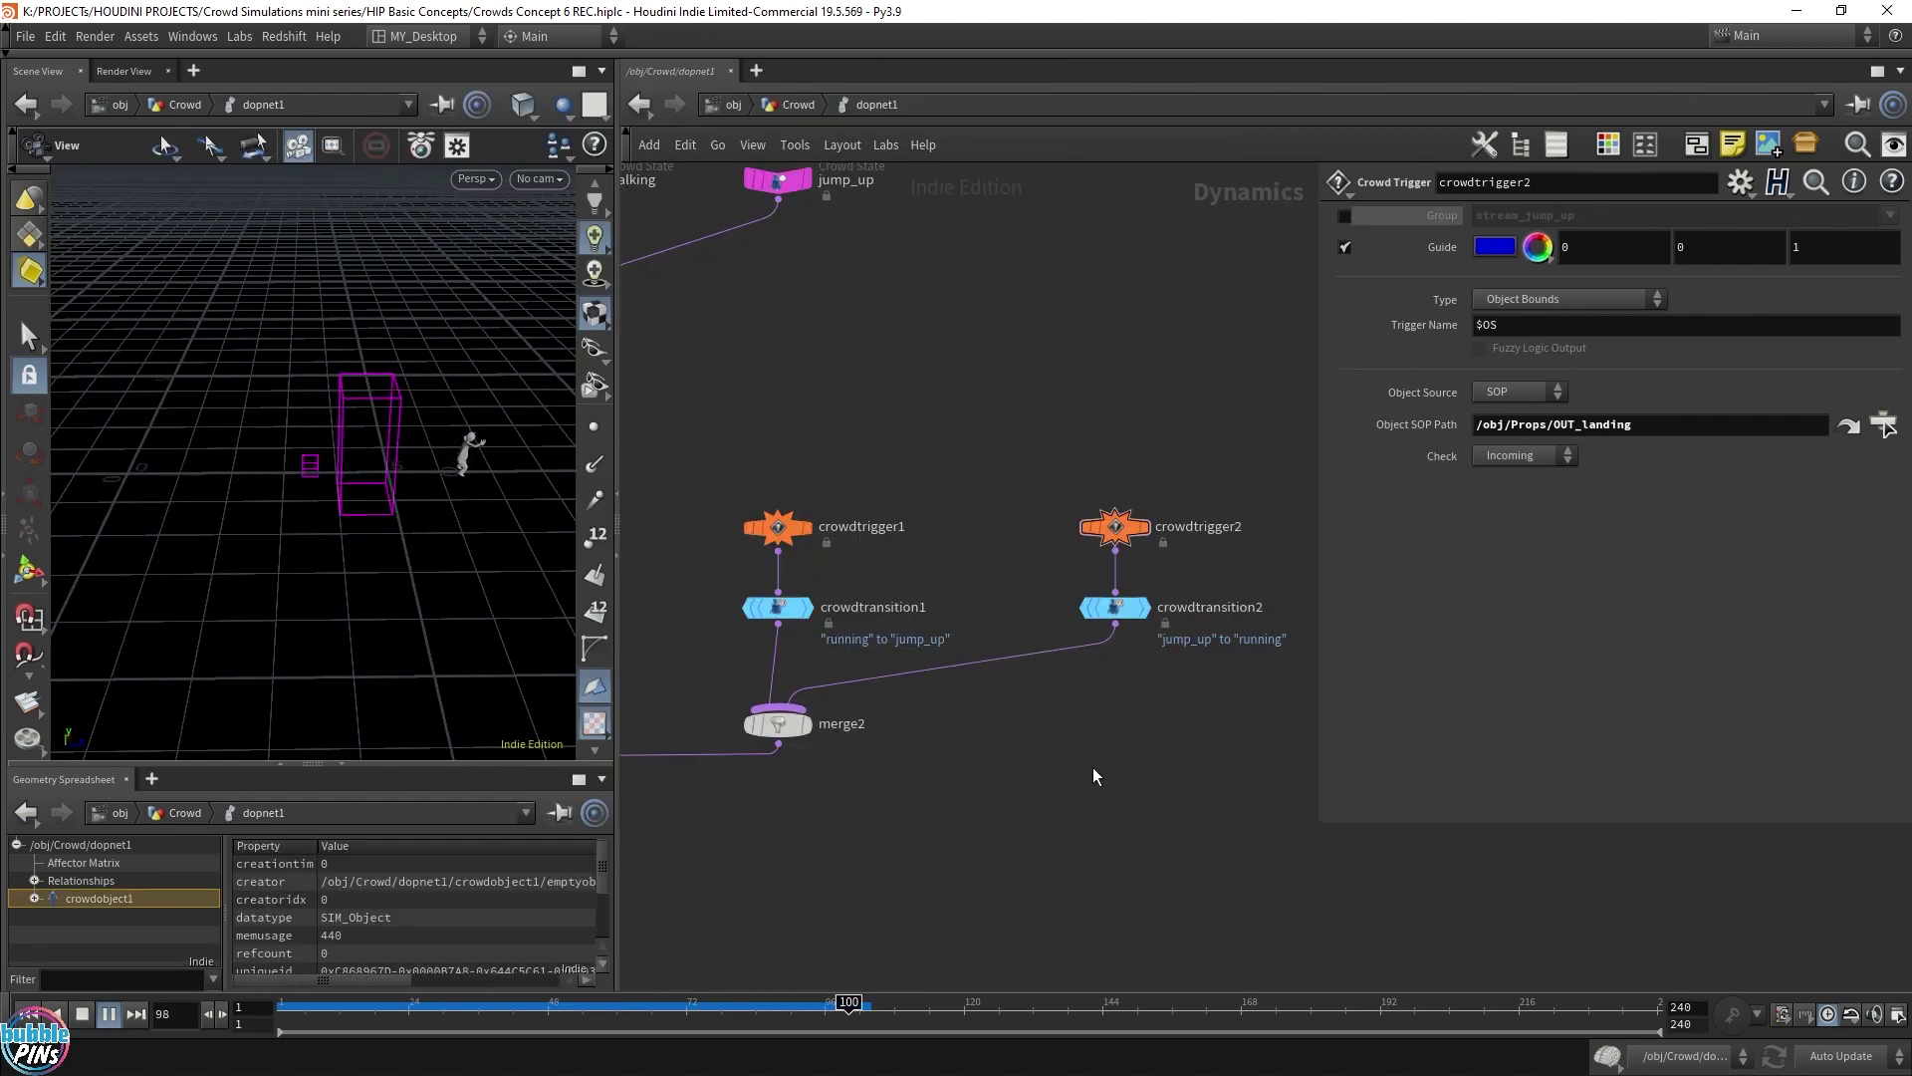
# Step: Stop playback at frame 113, and show crowdobject1's Geometry data in an enlarged Geometry Spreadsheet
pyautogui.press('Up')
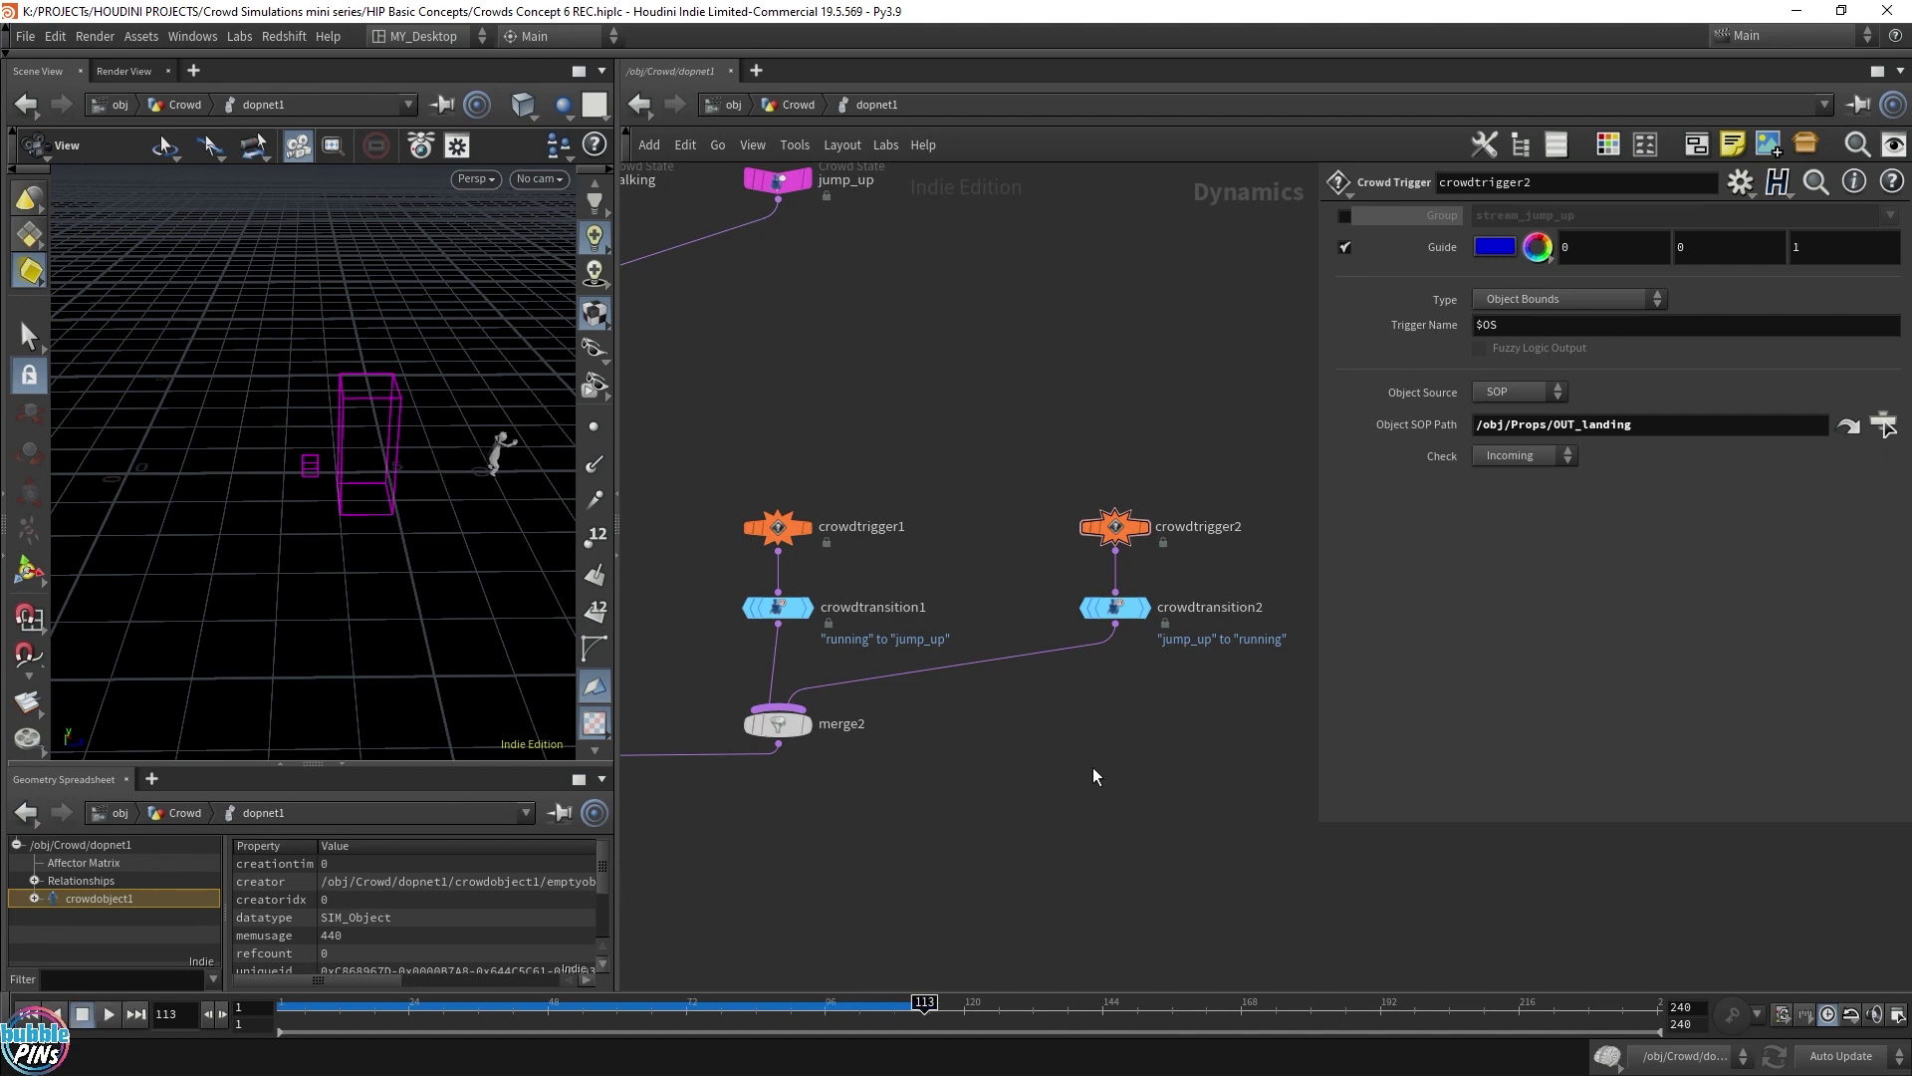
pyautogui.moveTo(499, 464); pyautogui.dragTo(558, 503)
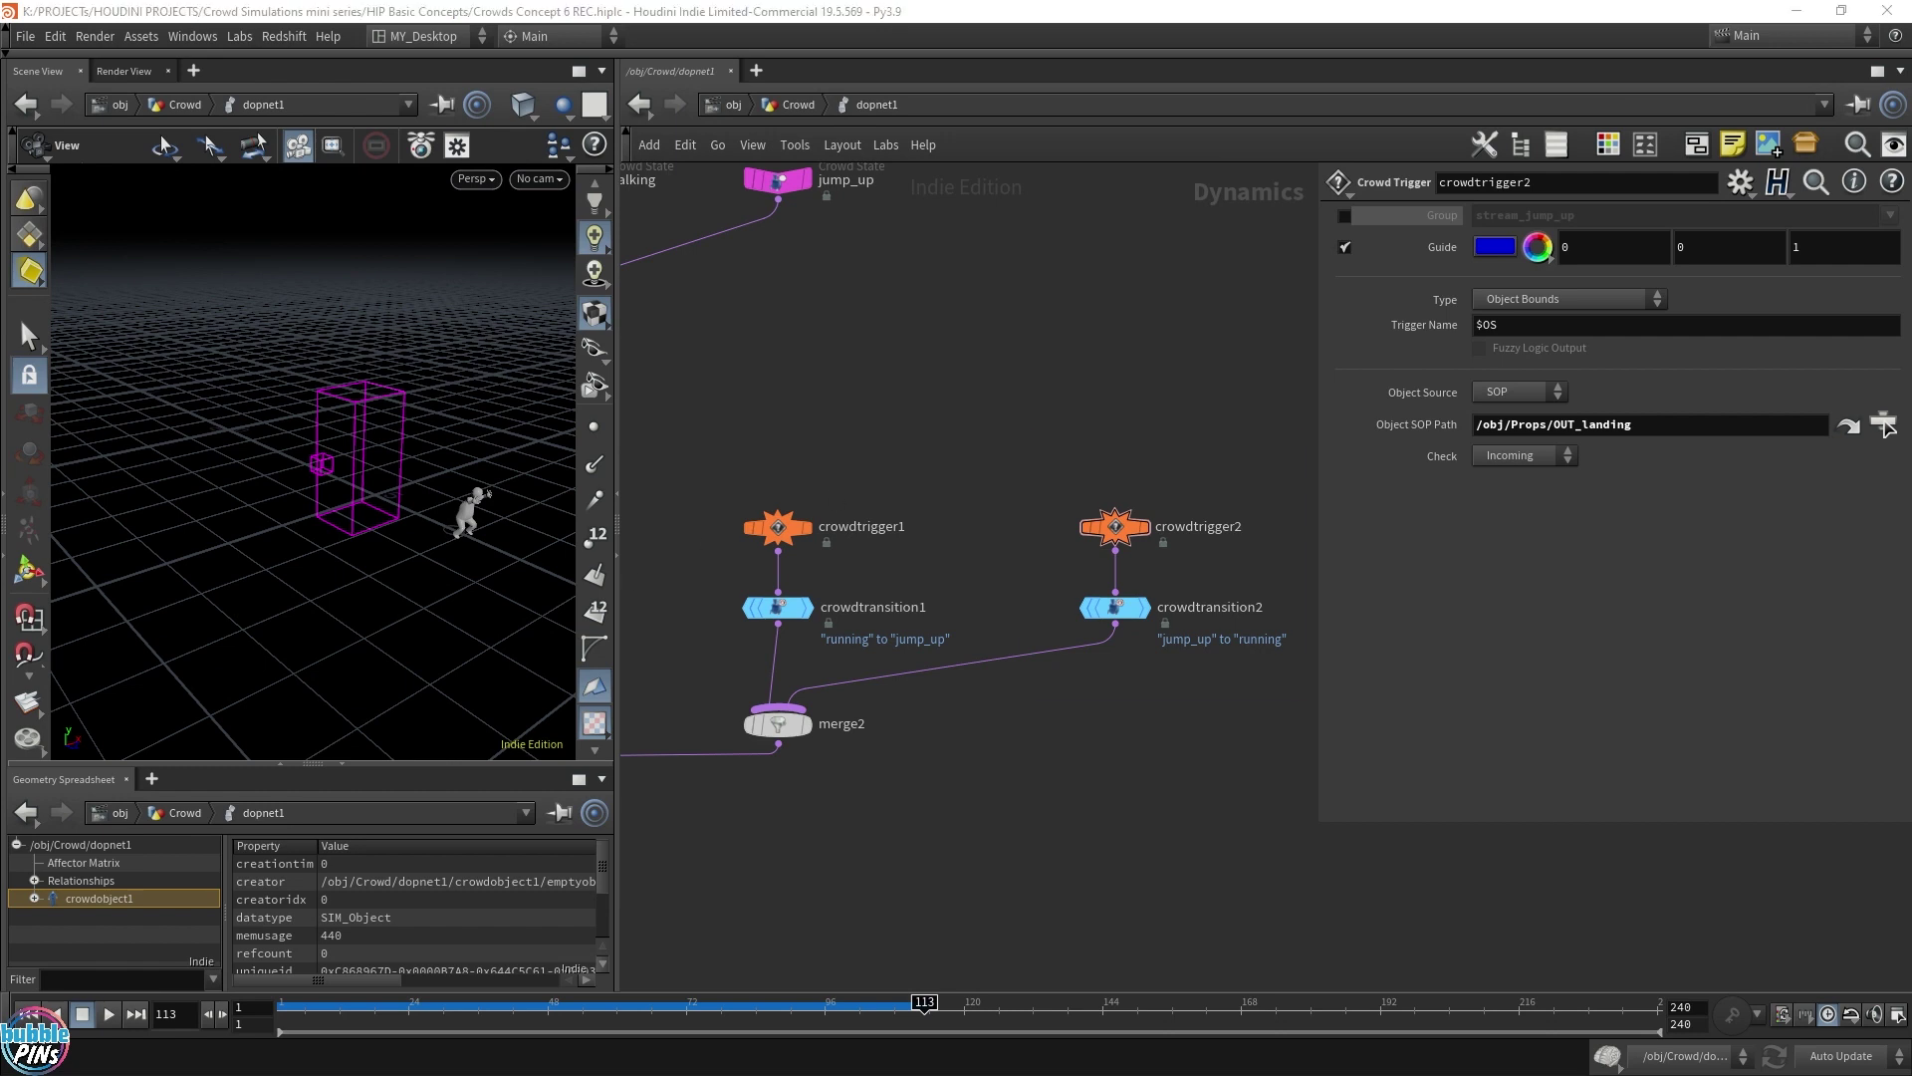
pyautogui.moveTo(617, 442); pyautogui.dragTo(789, 442)
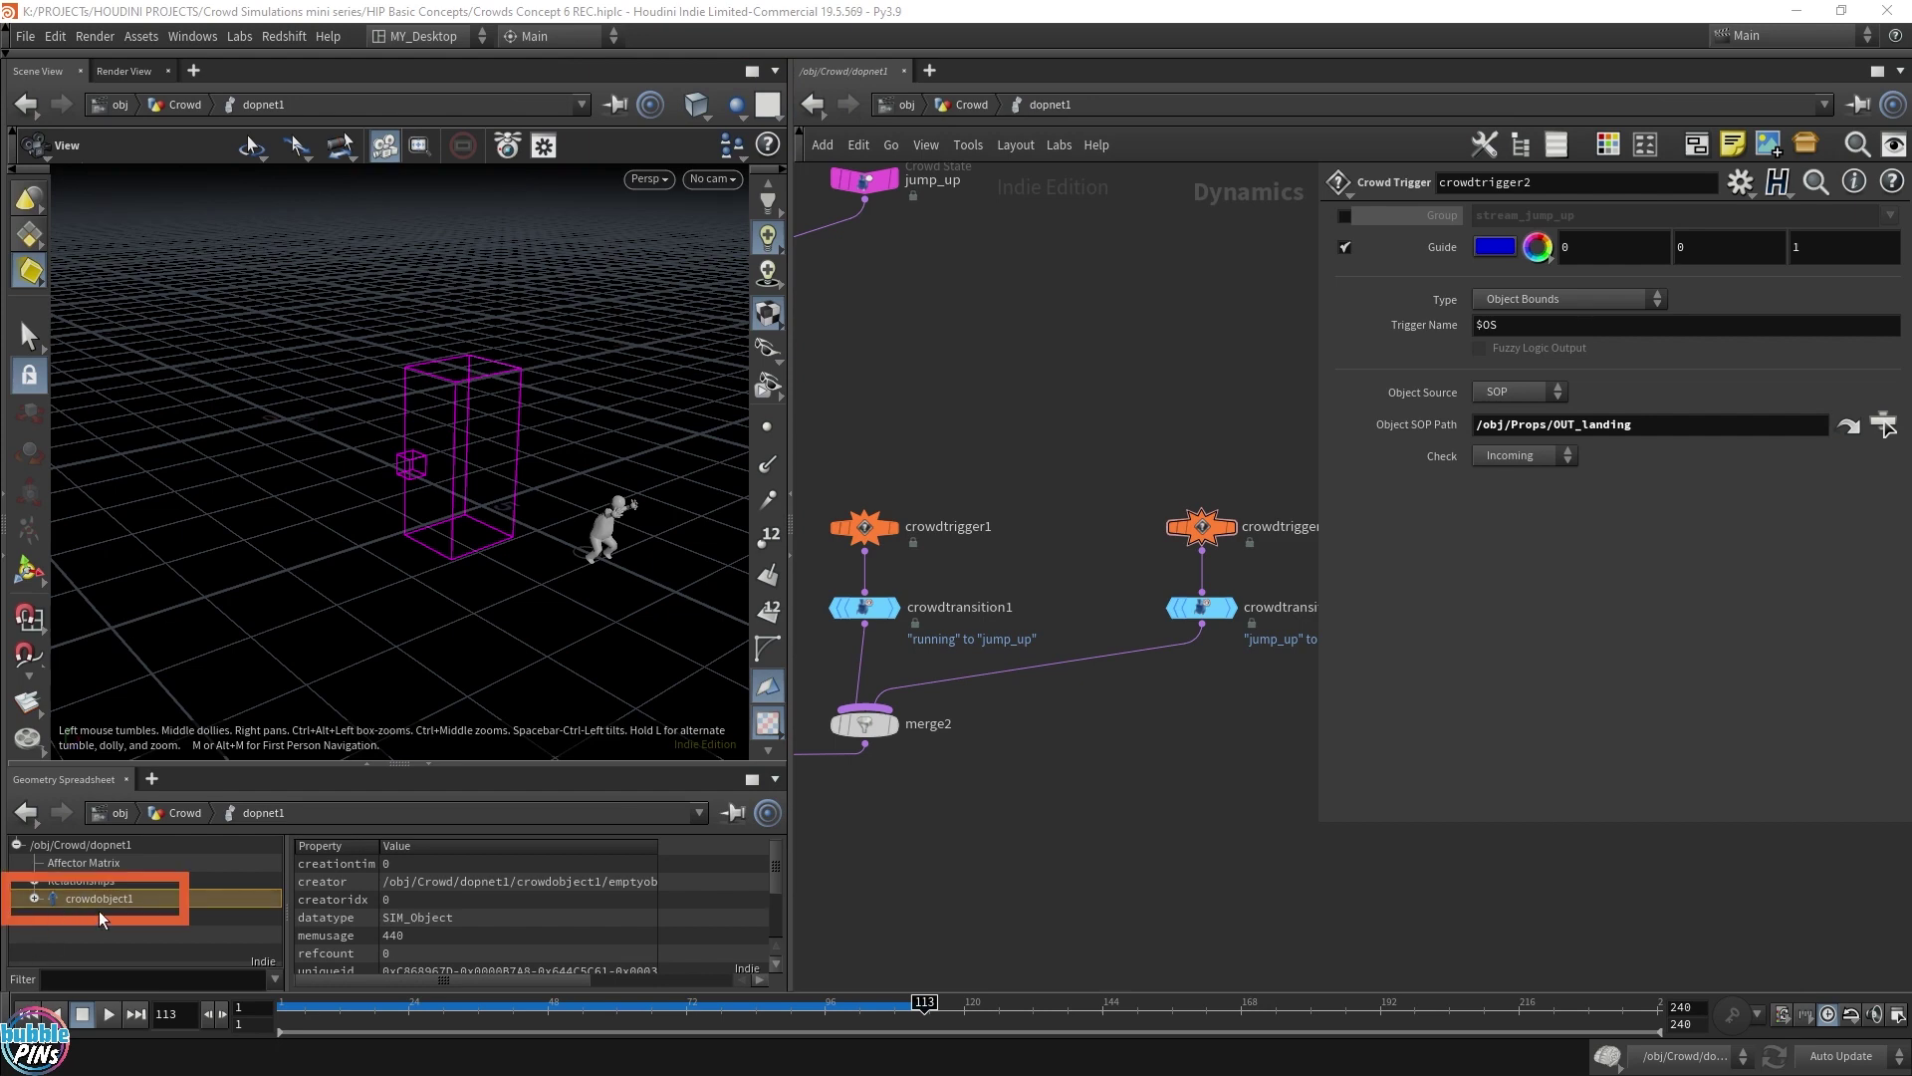
pyautogui.click(34, 898)
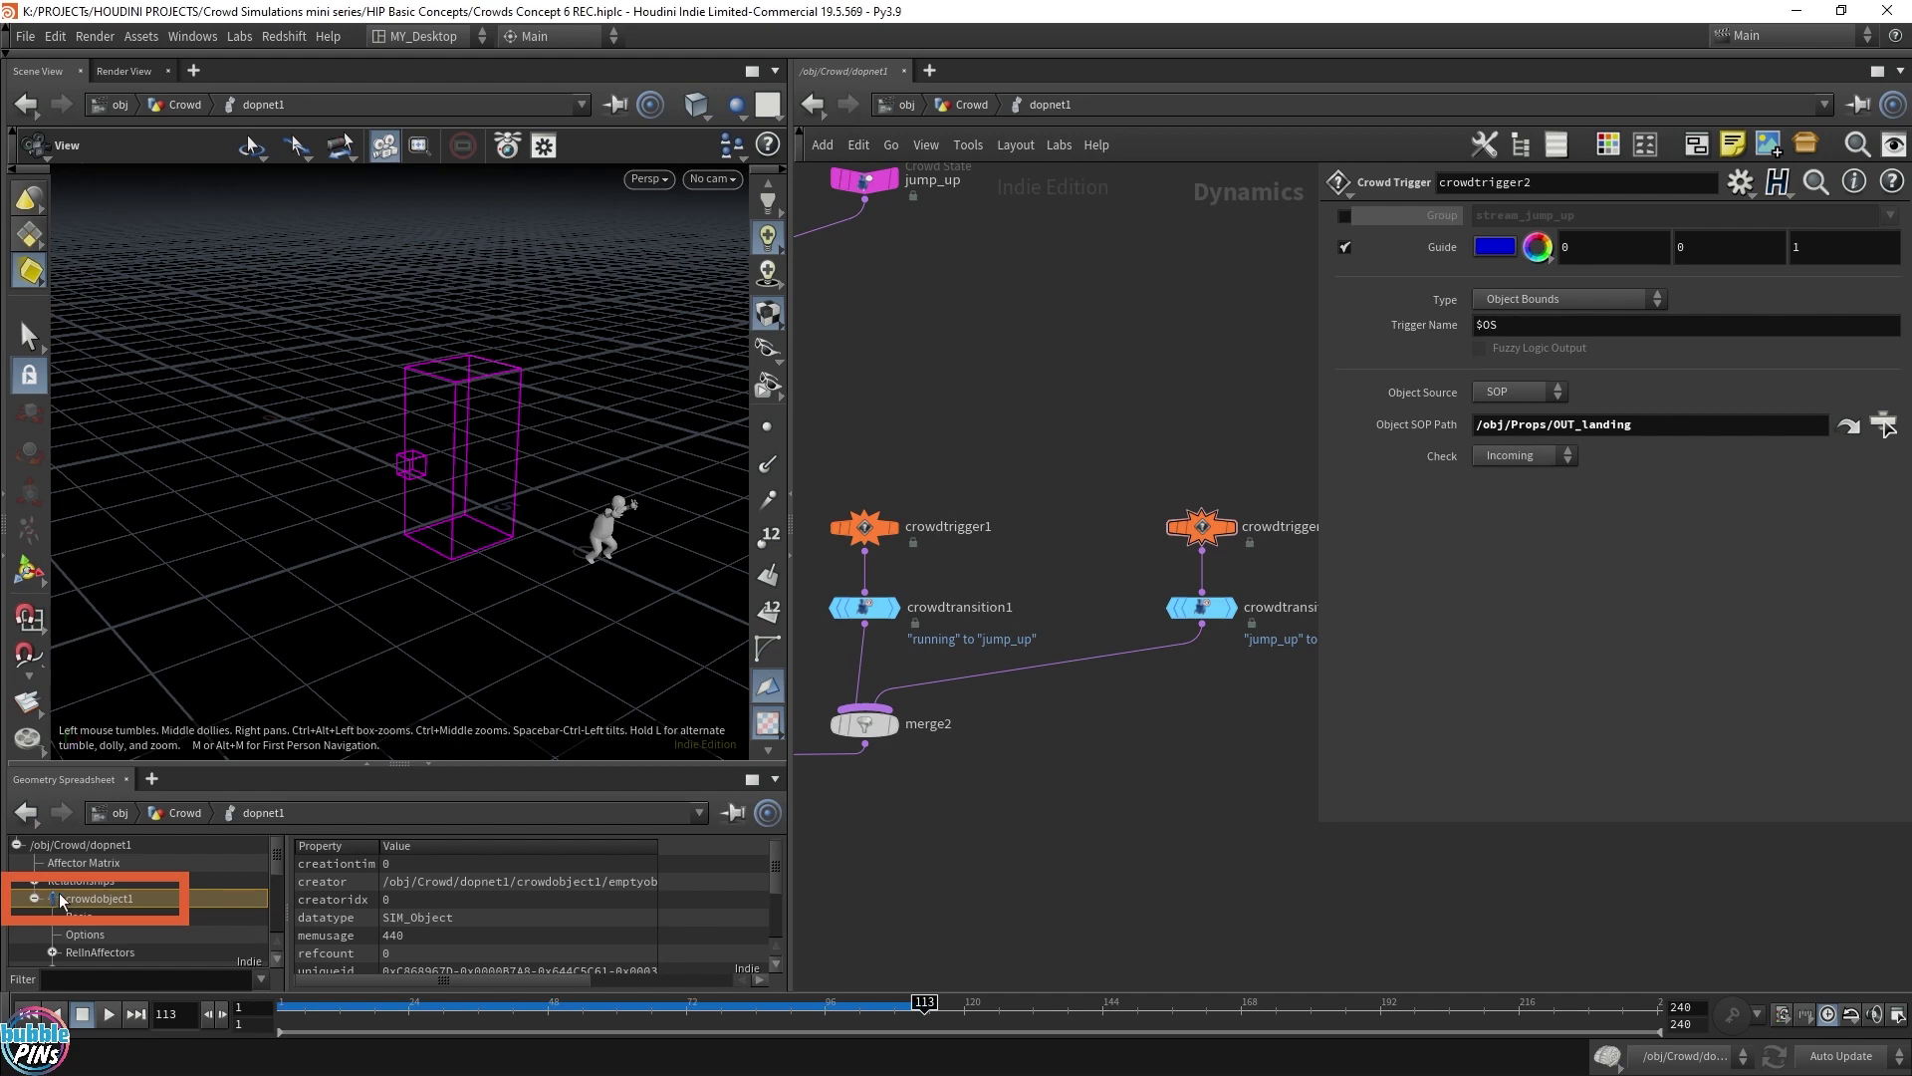
pyautogui.moveTo(399, 764); pyautogui.dragTo(399, 628)
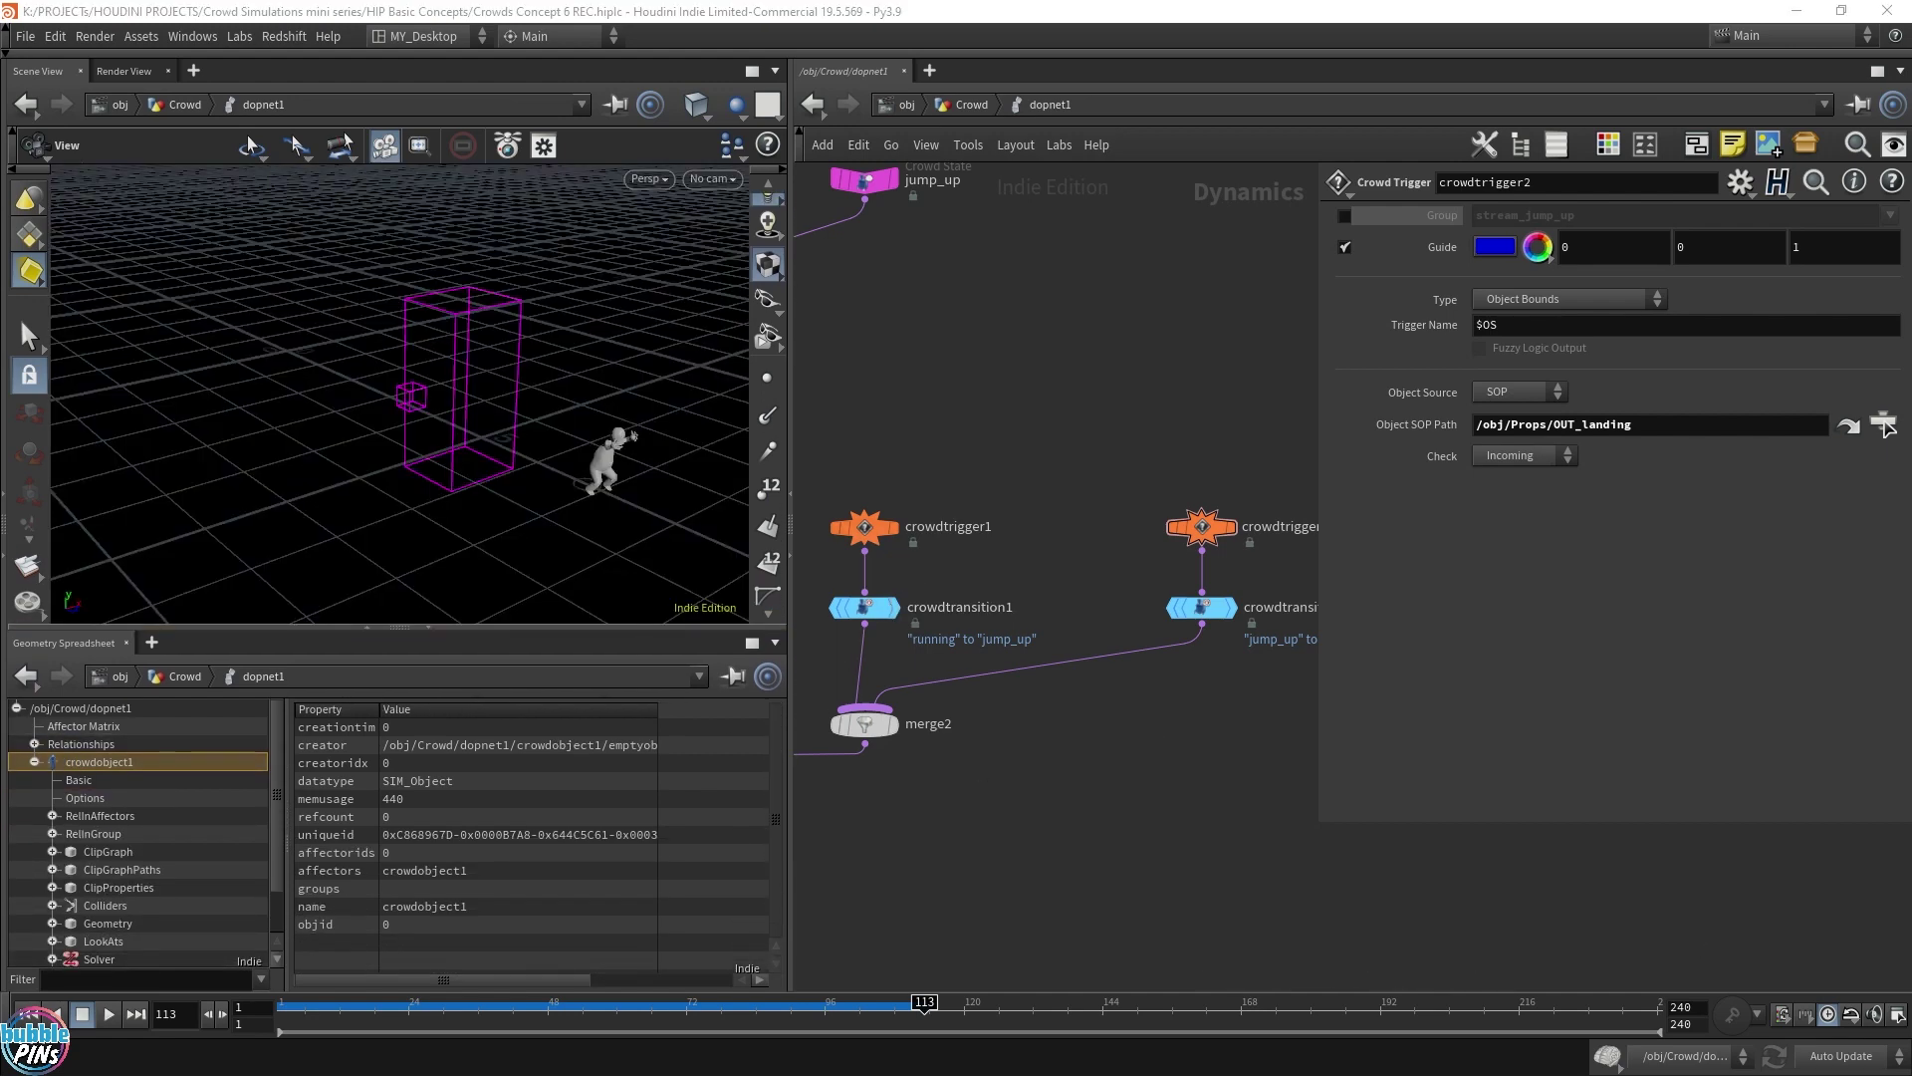
pyautogui.click(110, 926)
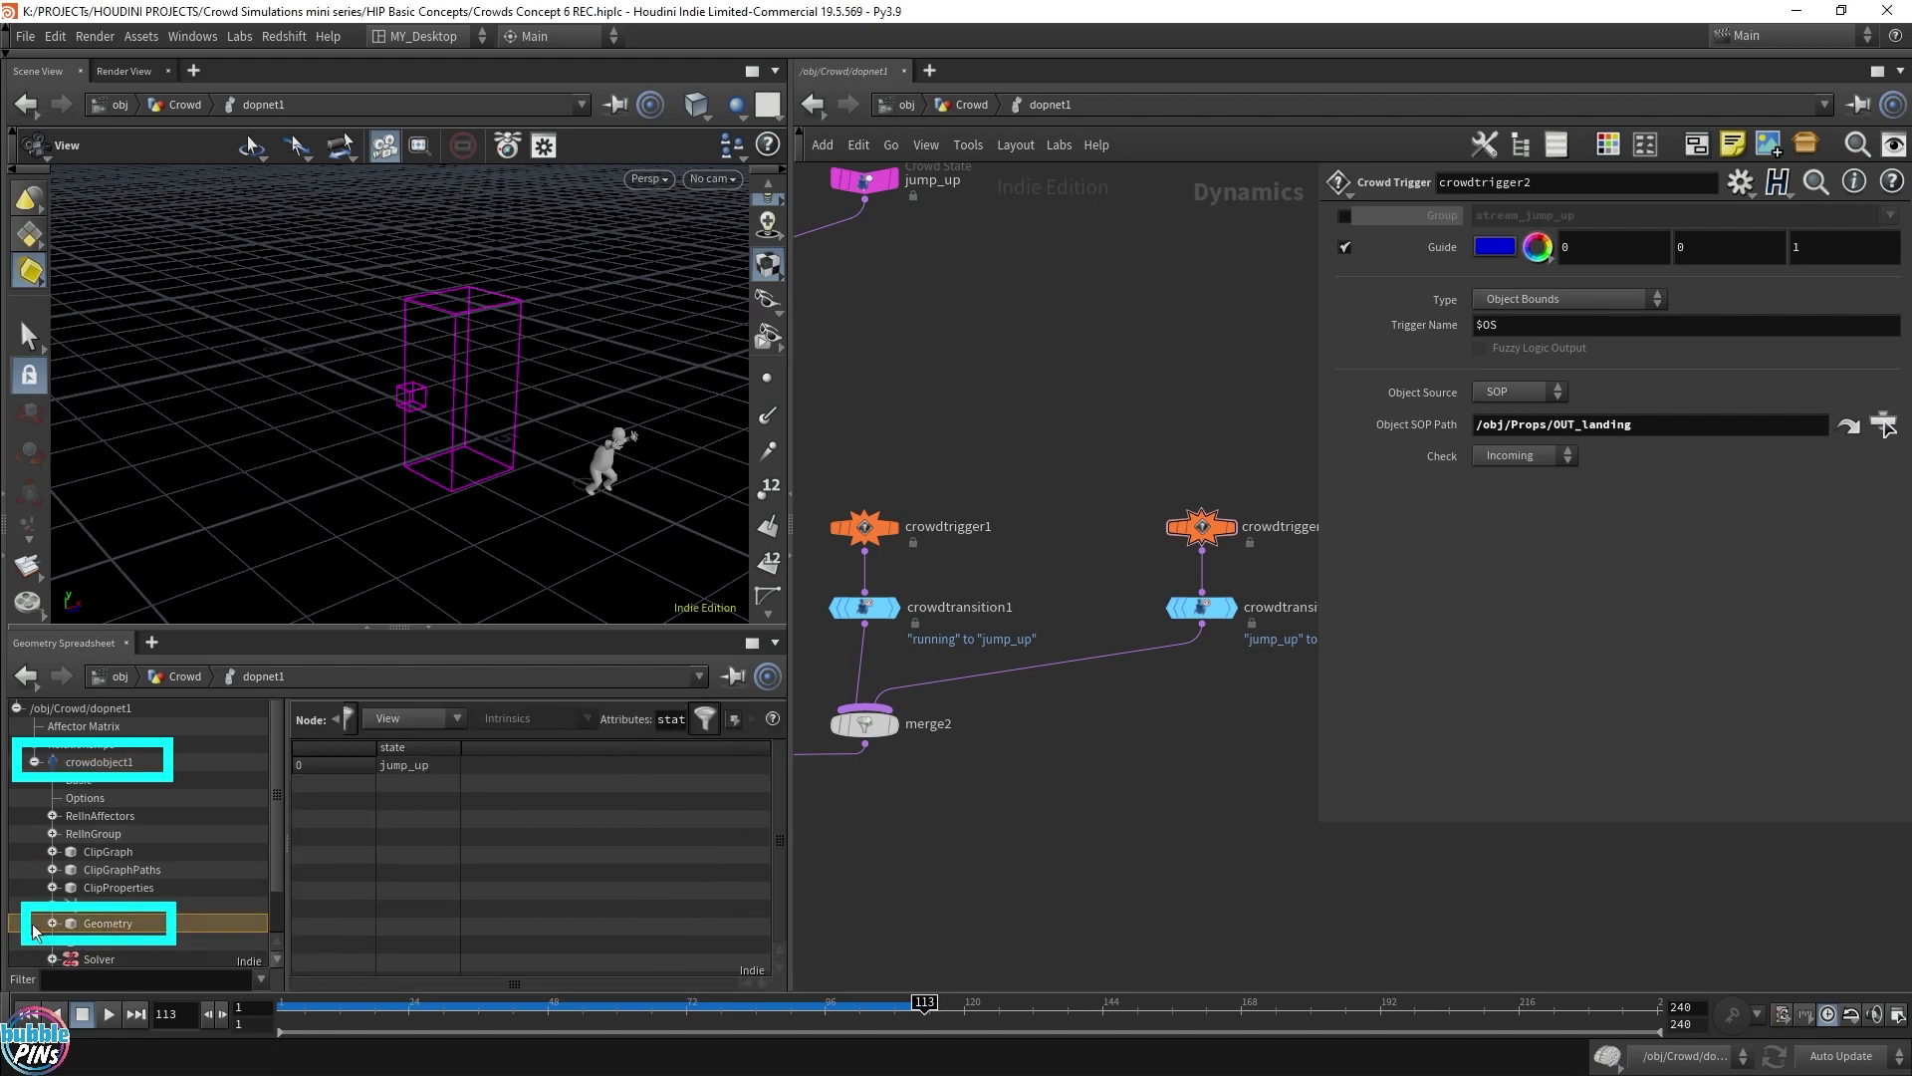
# Step: Clear the spreadsheet's attribute filter, browse all the point attributes of crowdobject1, and filter them by state
pyautogui.doubleClick(677, 719)
pyautogui.press('BackSpace')
pyautogui.press('Return')
pyautogui.scroll(3, 514, 731)
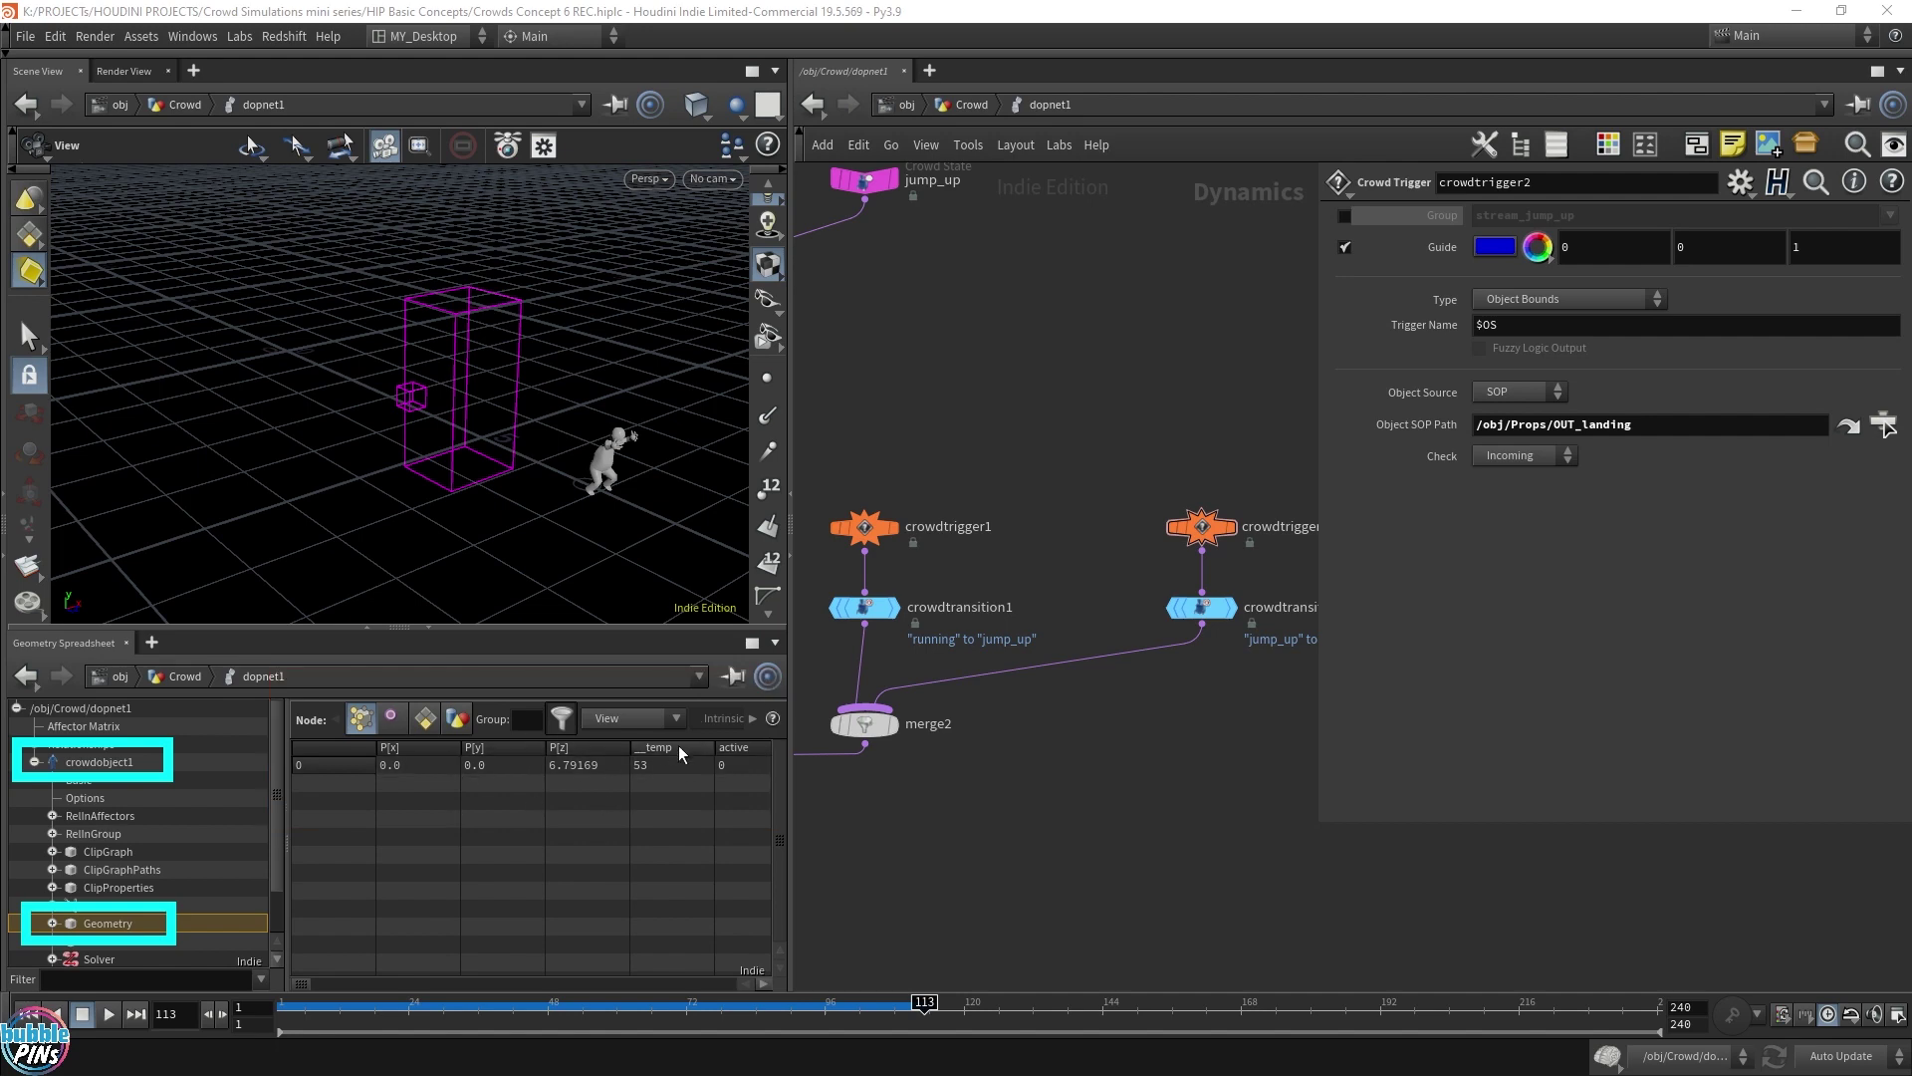
pyautogui.moveTo(302, 987)
pyautogui.mouseDown()
pyautogui.moveTo(695, 1007)
pyautogui.moveTo(301, 991)
pyautogui.mouseUp()
pyautogui.scroll(-1, 523, 719)
pyautogui.scroll(-2, 522, 723)
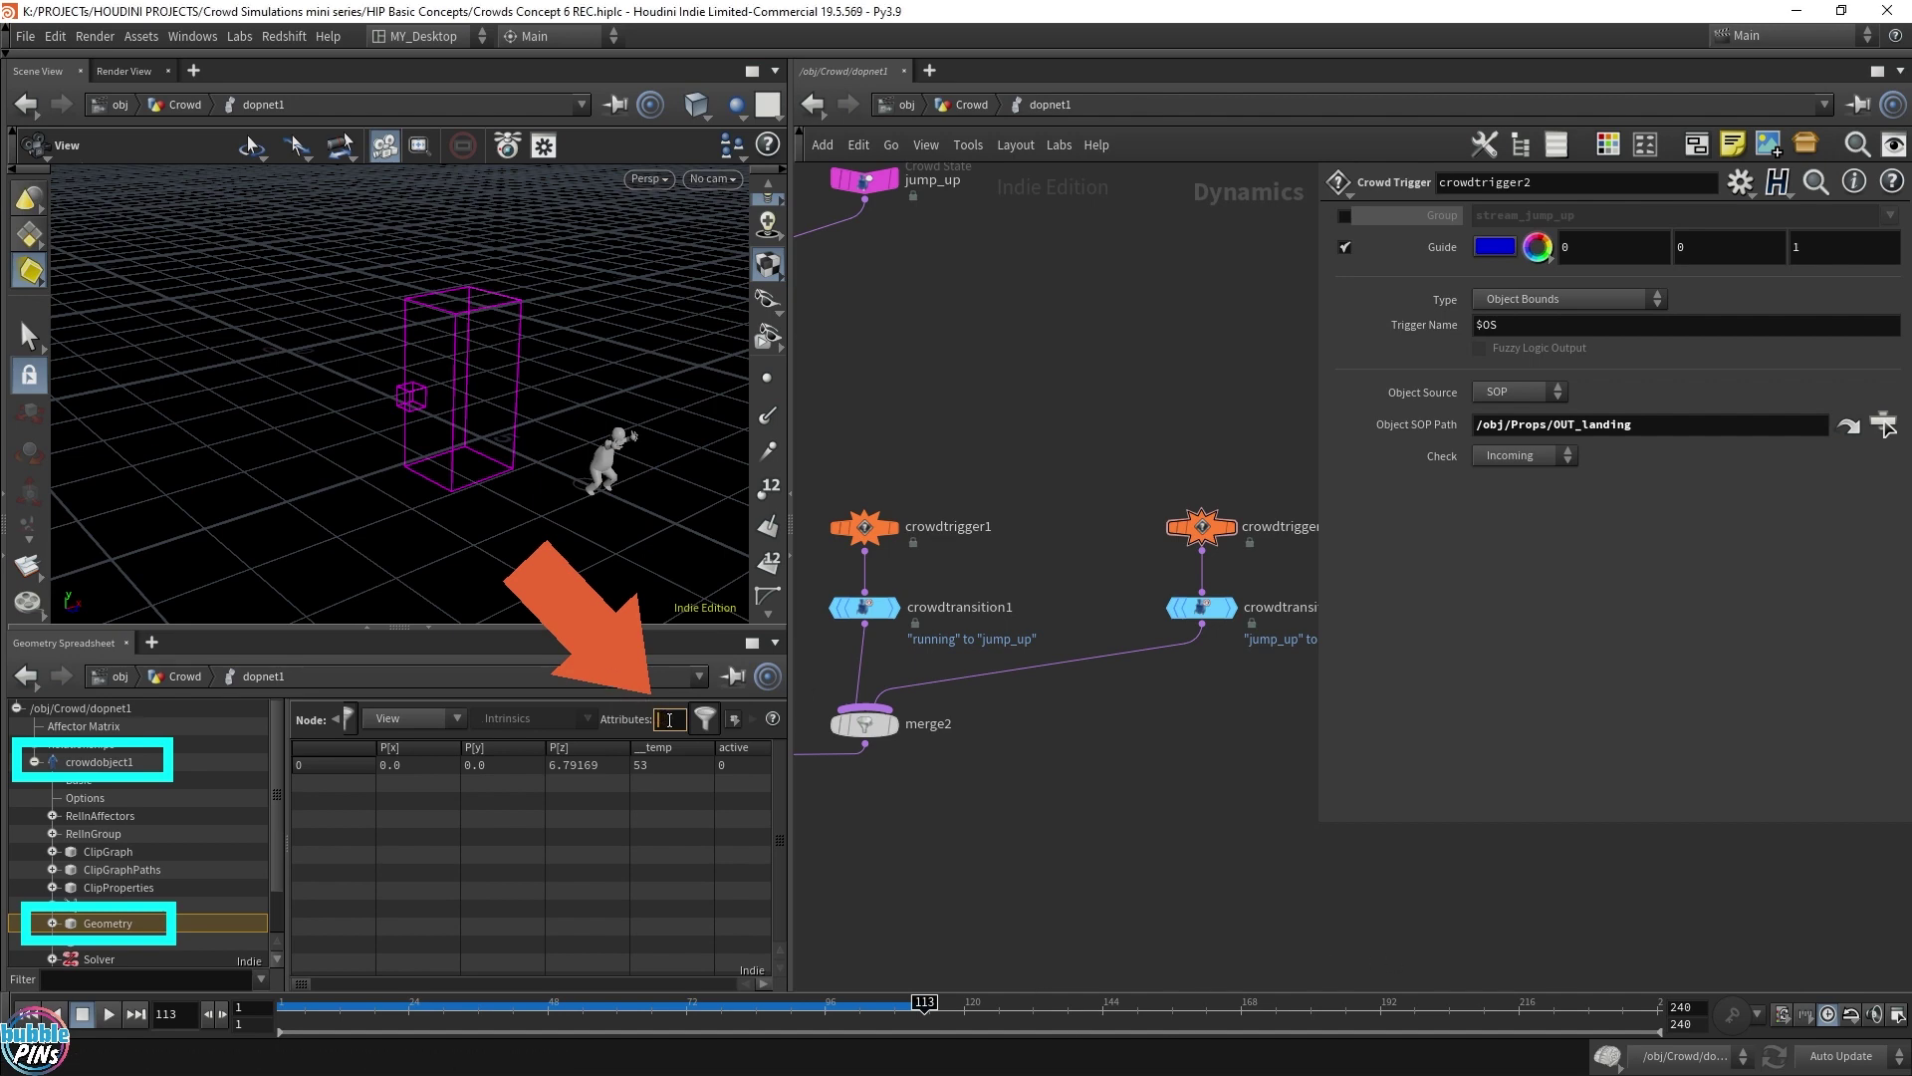
pyautogui.write('state')
pyautogui.press('Return')
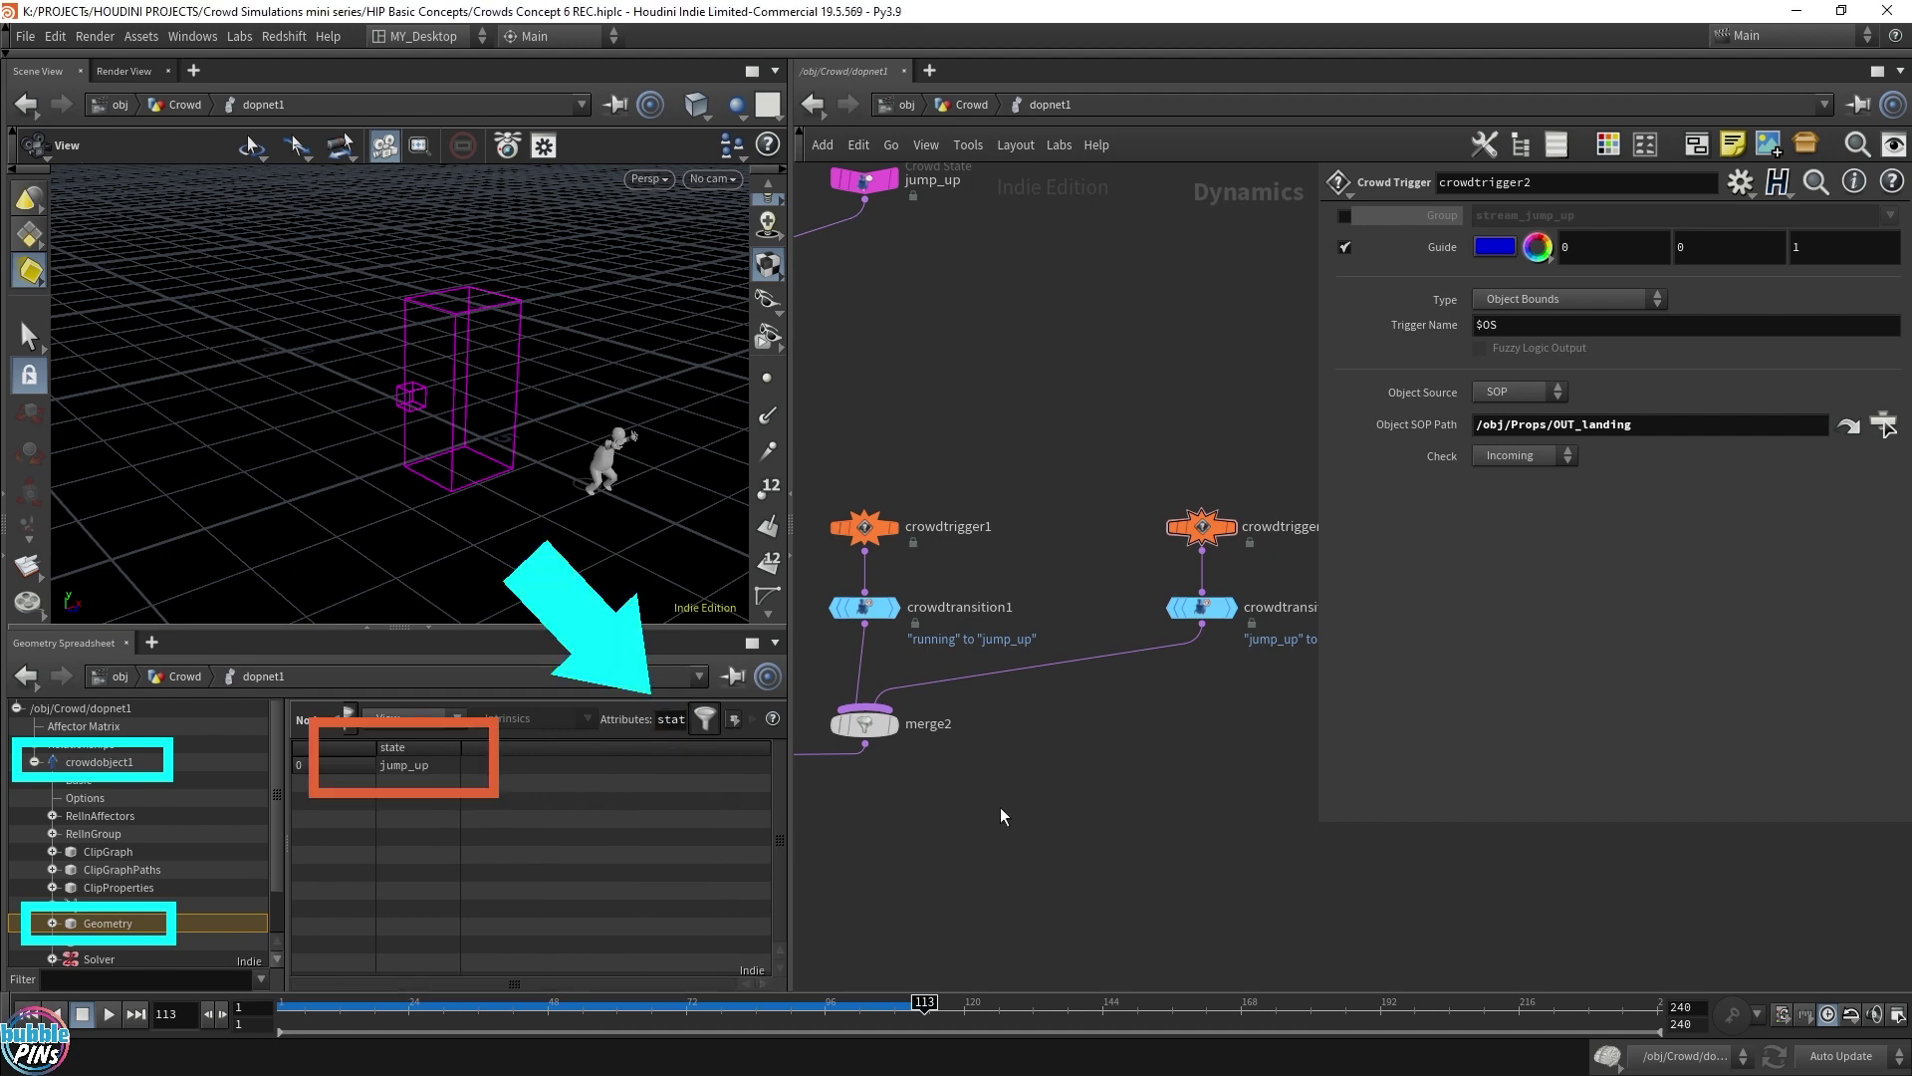
# Step: Scrub the timeline through frames 31, 54 and 69 to compare the agent's state attribute with its motion
pyautogui.moveTo(924, 1006); pyautogui.dragTo(451, 1036)
pyautogui.moveTo(470, 413); pyautogui.dragTo(588, 363)
pyautogui.scroll(4, 466, 369)
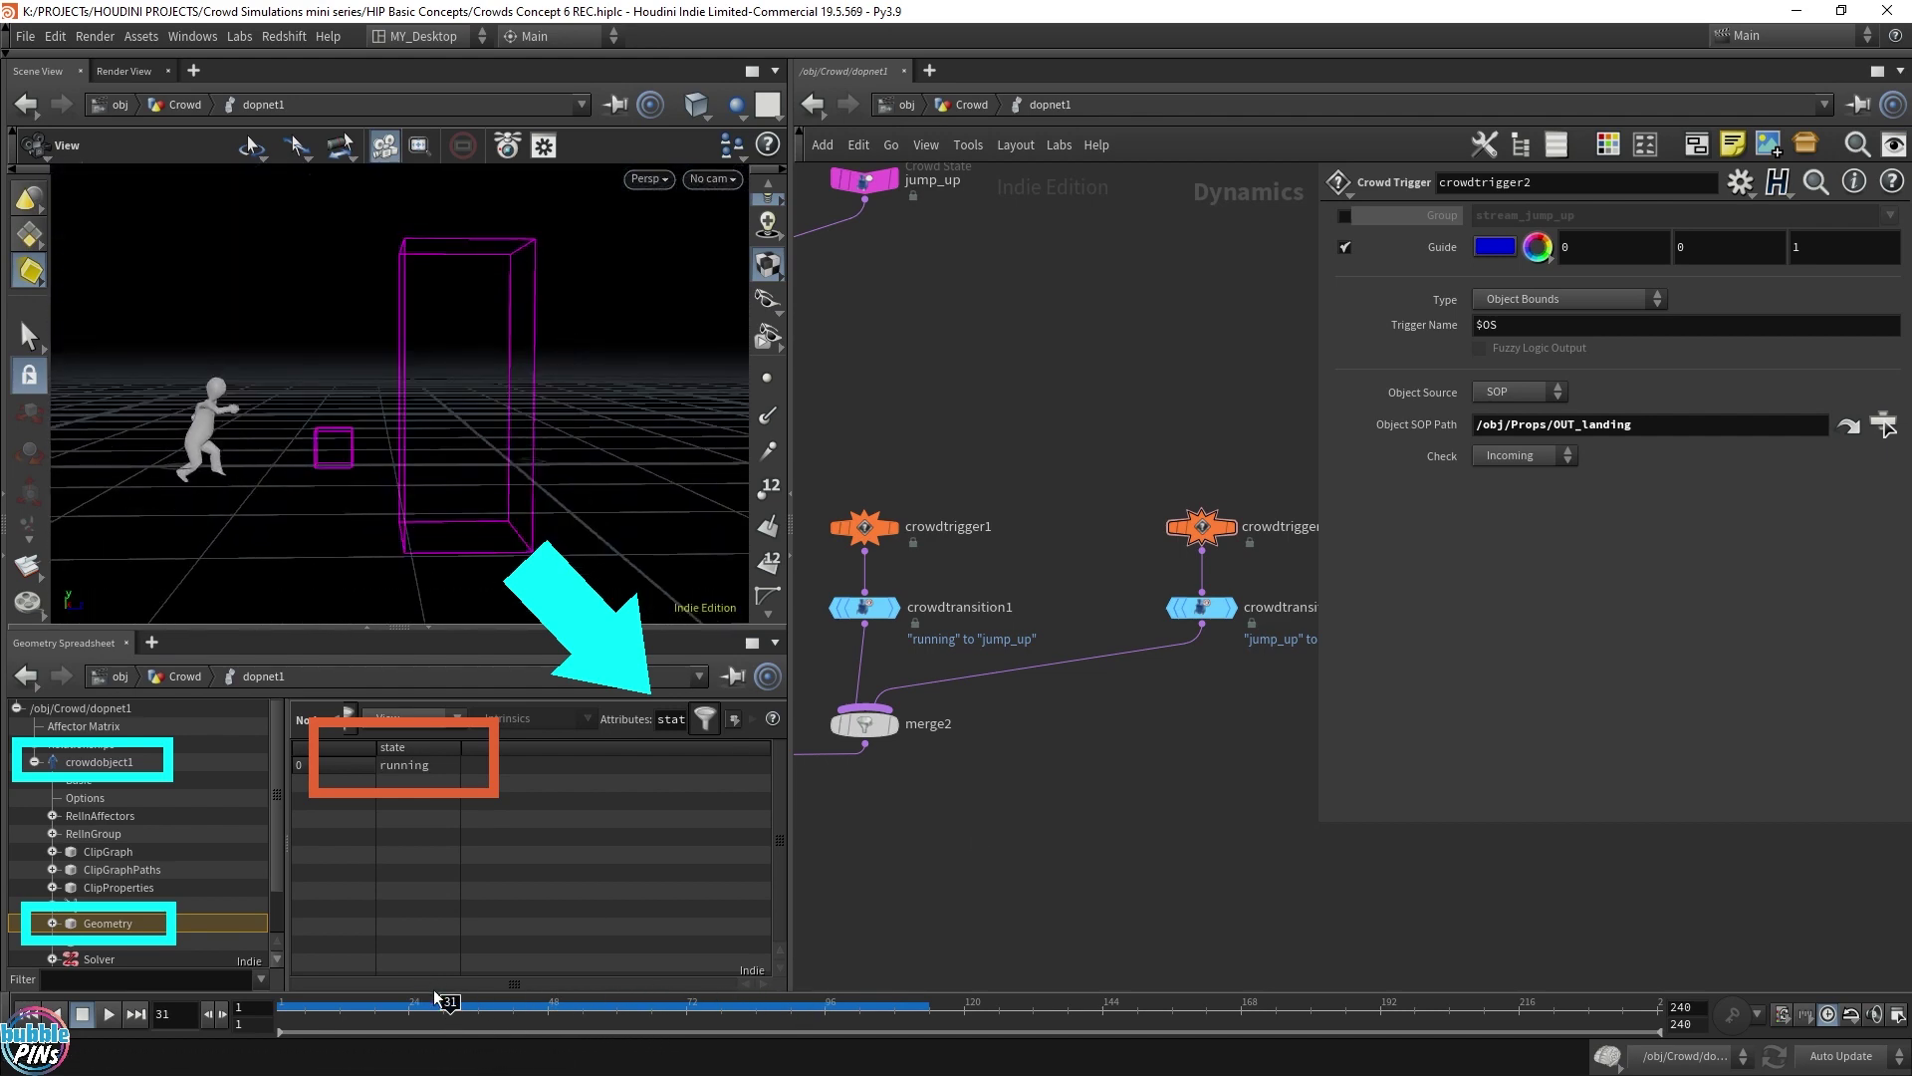
pyautogui.moveTo(450, 1002); pyautogui.dragTo(575, 979)
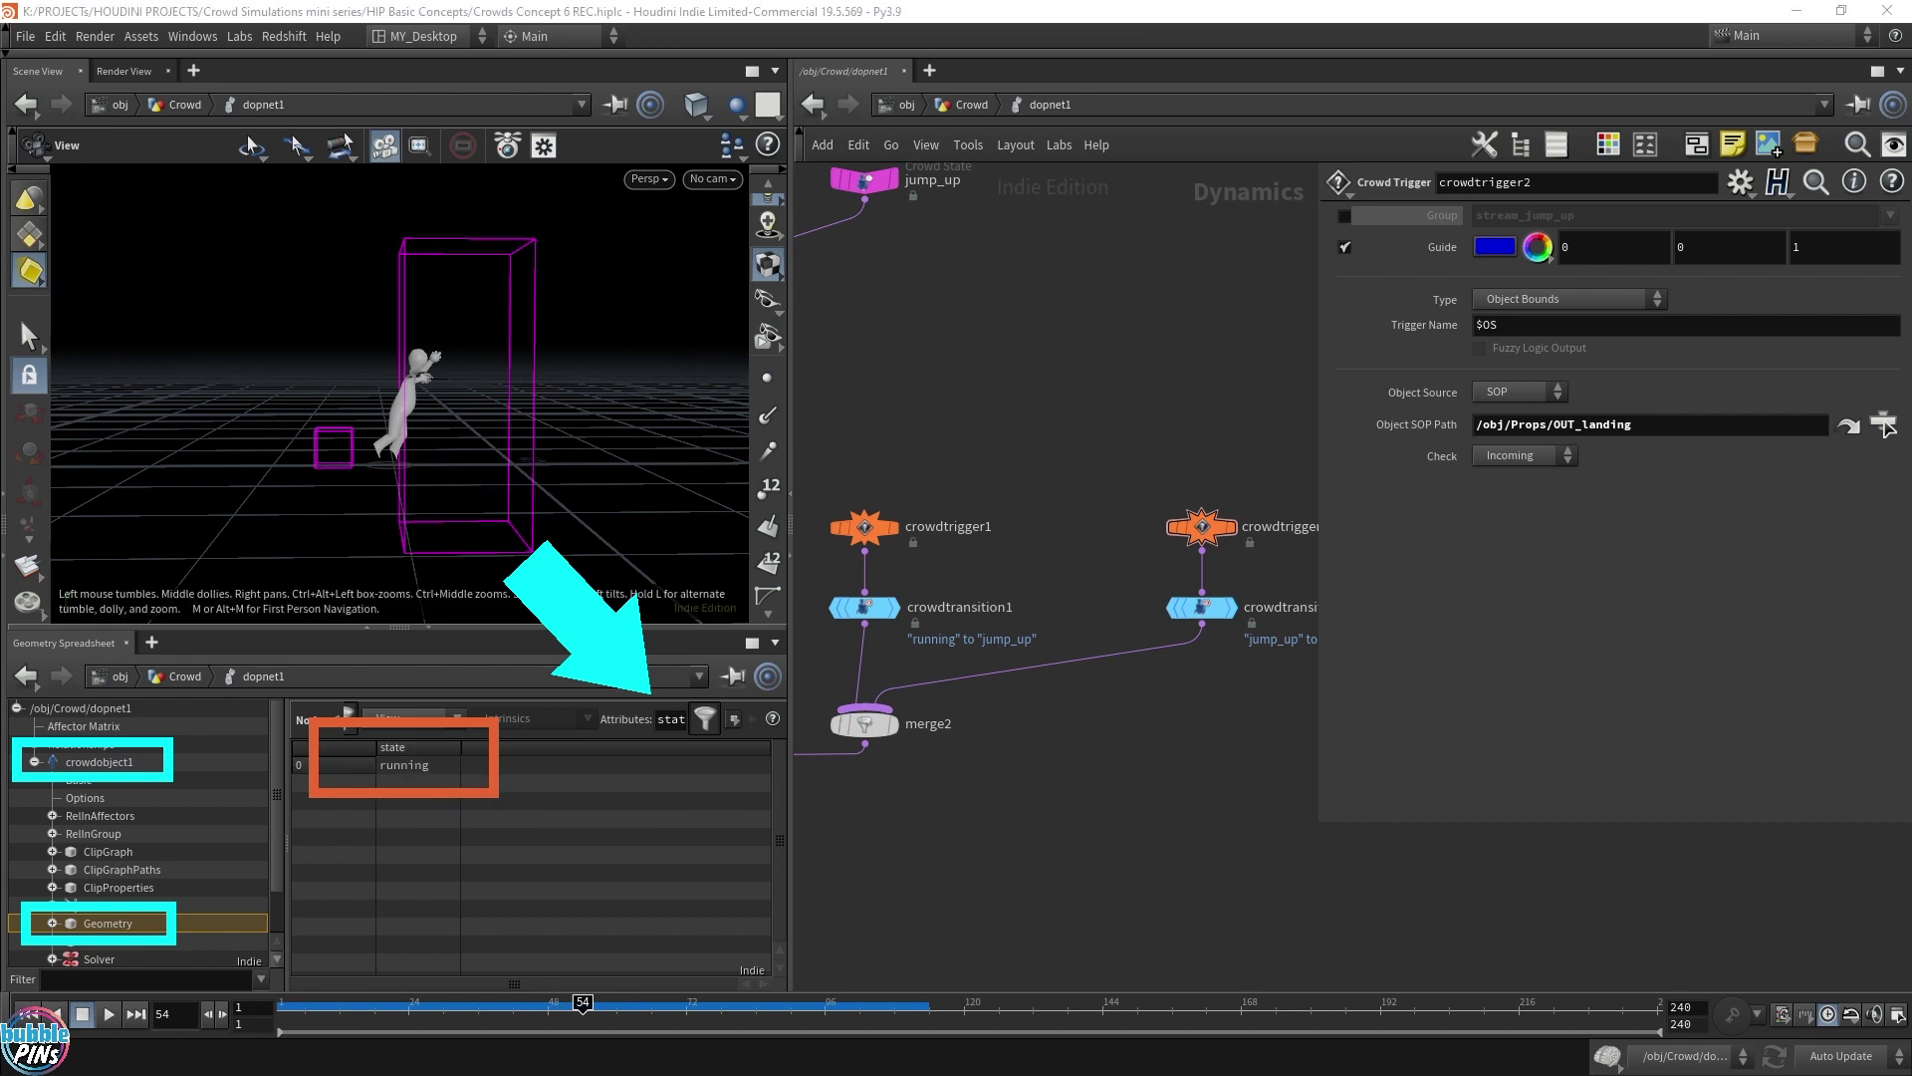
pyautogui.moveTo(582, 1008); pyautogui.dragTo(670, 1008)
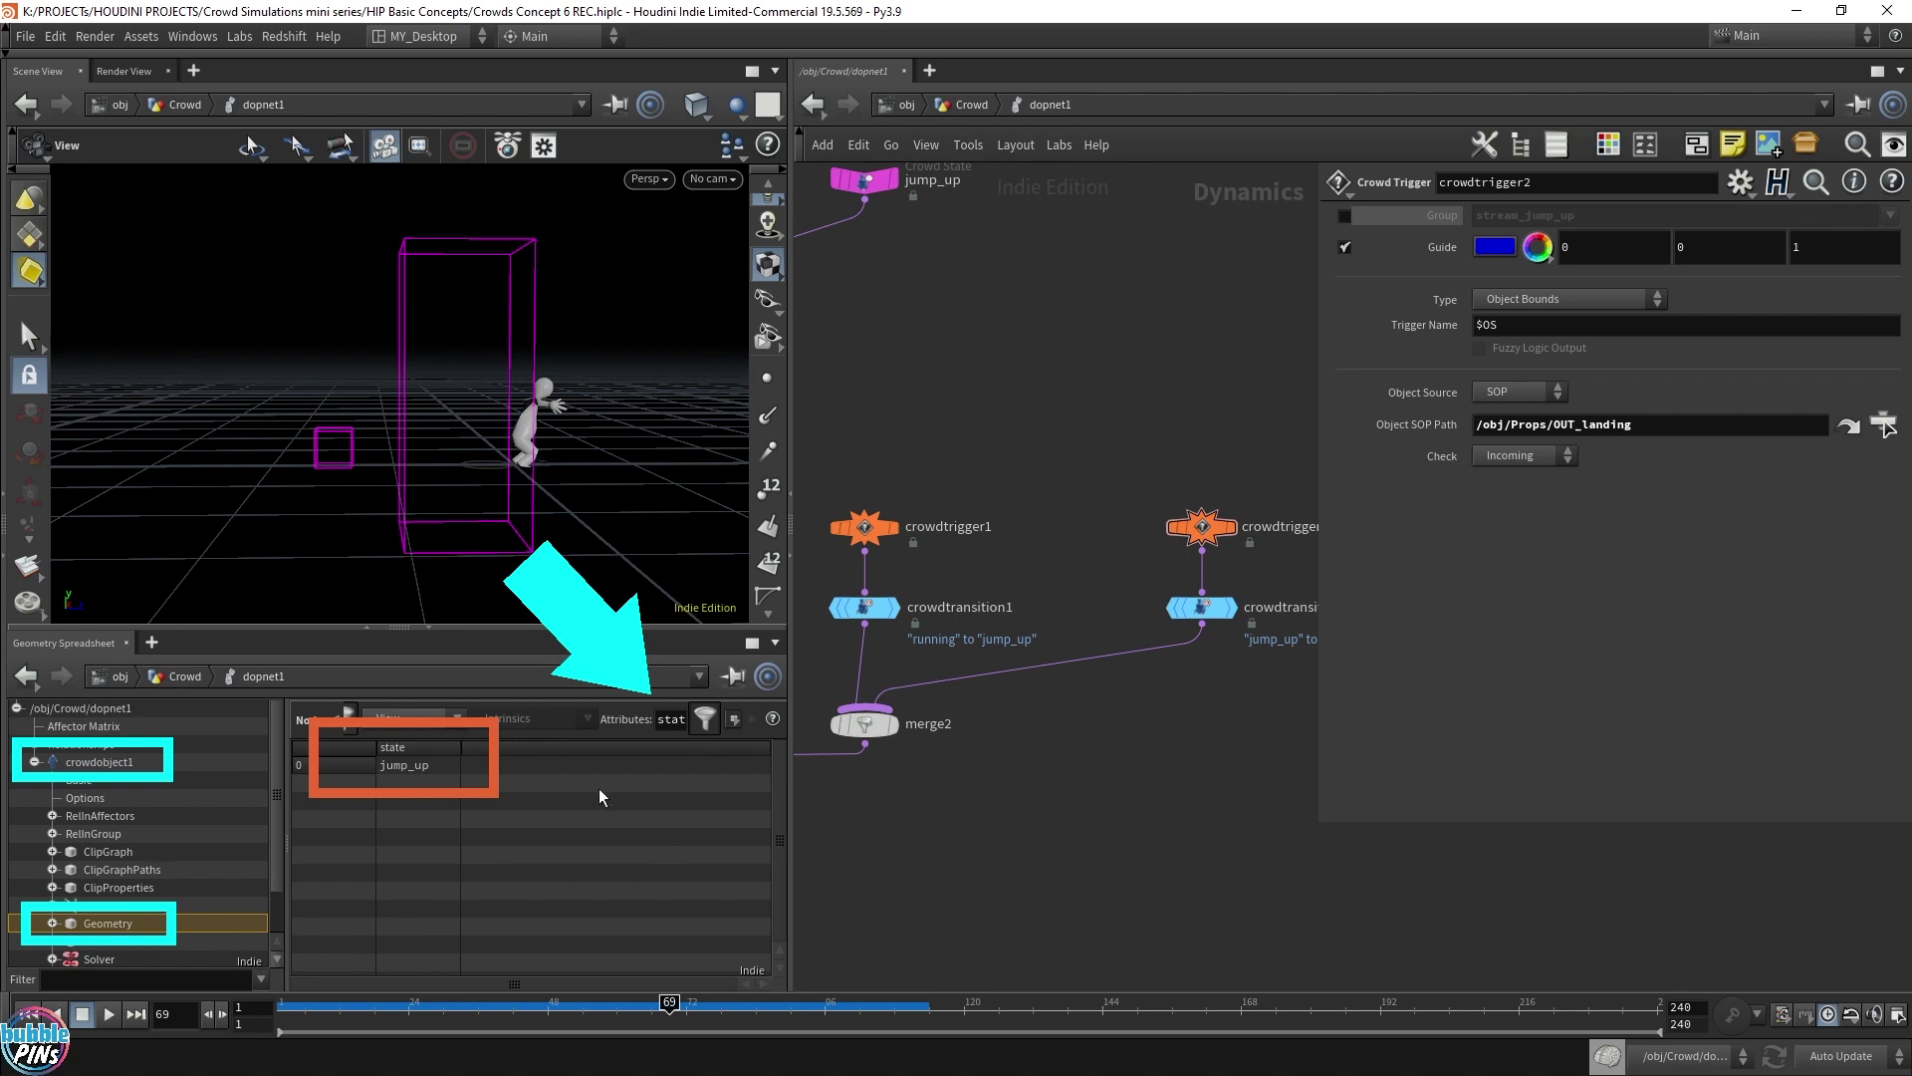
# Step: Scrub back to frame 51 and forward to frame 67 to find where the state attribute switches
pyautogui.moveTo(664, 1008); pyautogui.dragTo(566, 1023)
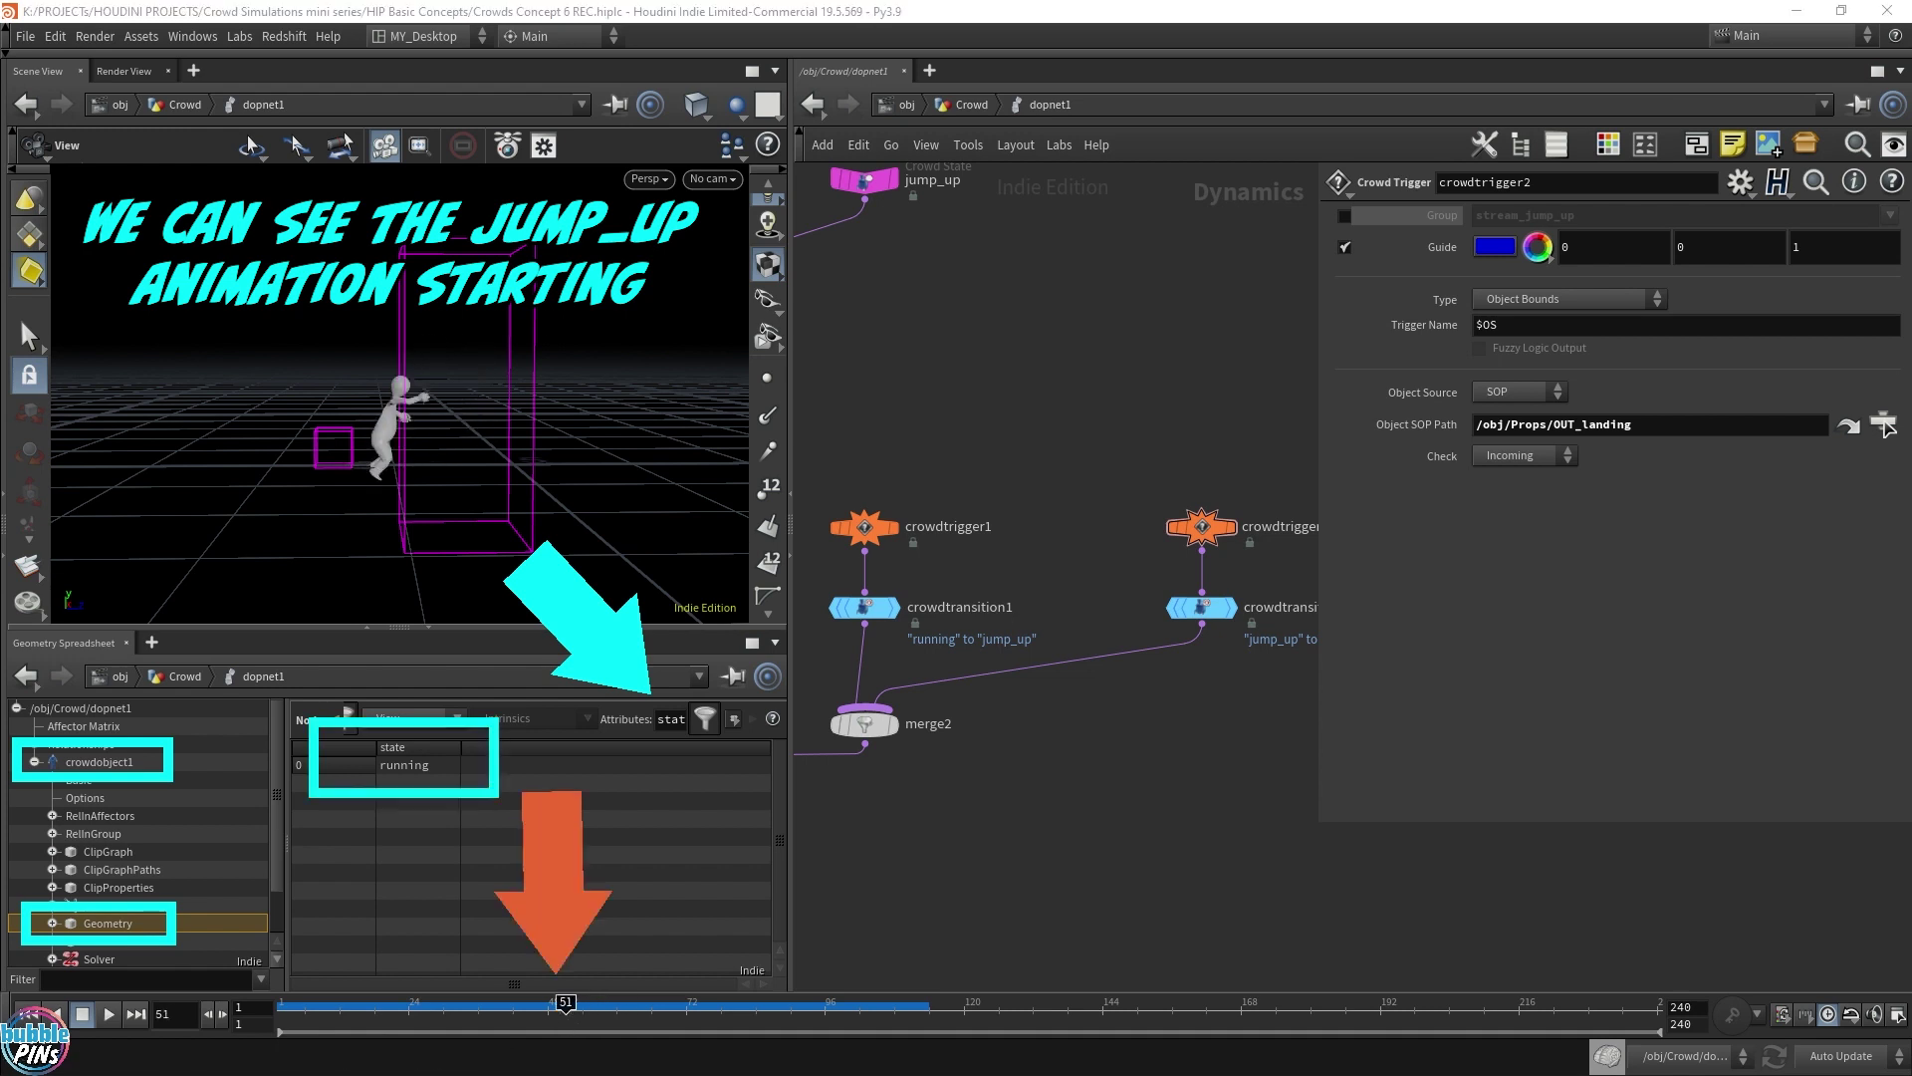
pyautogui.moveTo(565, 1004); pyautogui.dragTo(660, 1014)
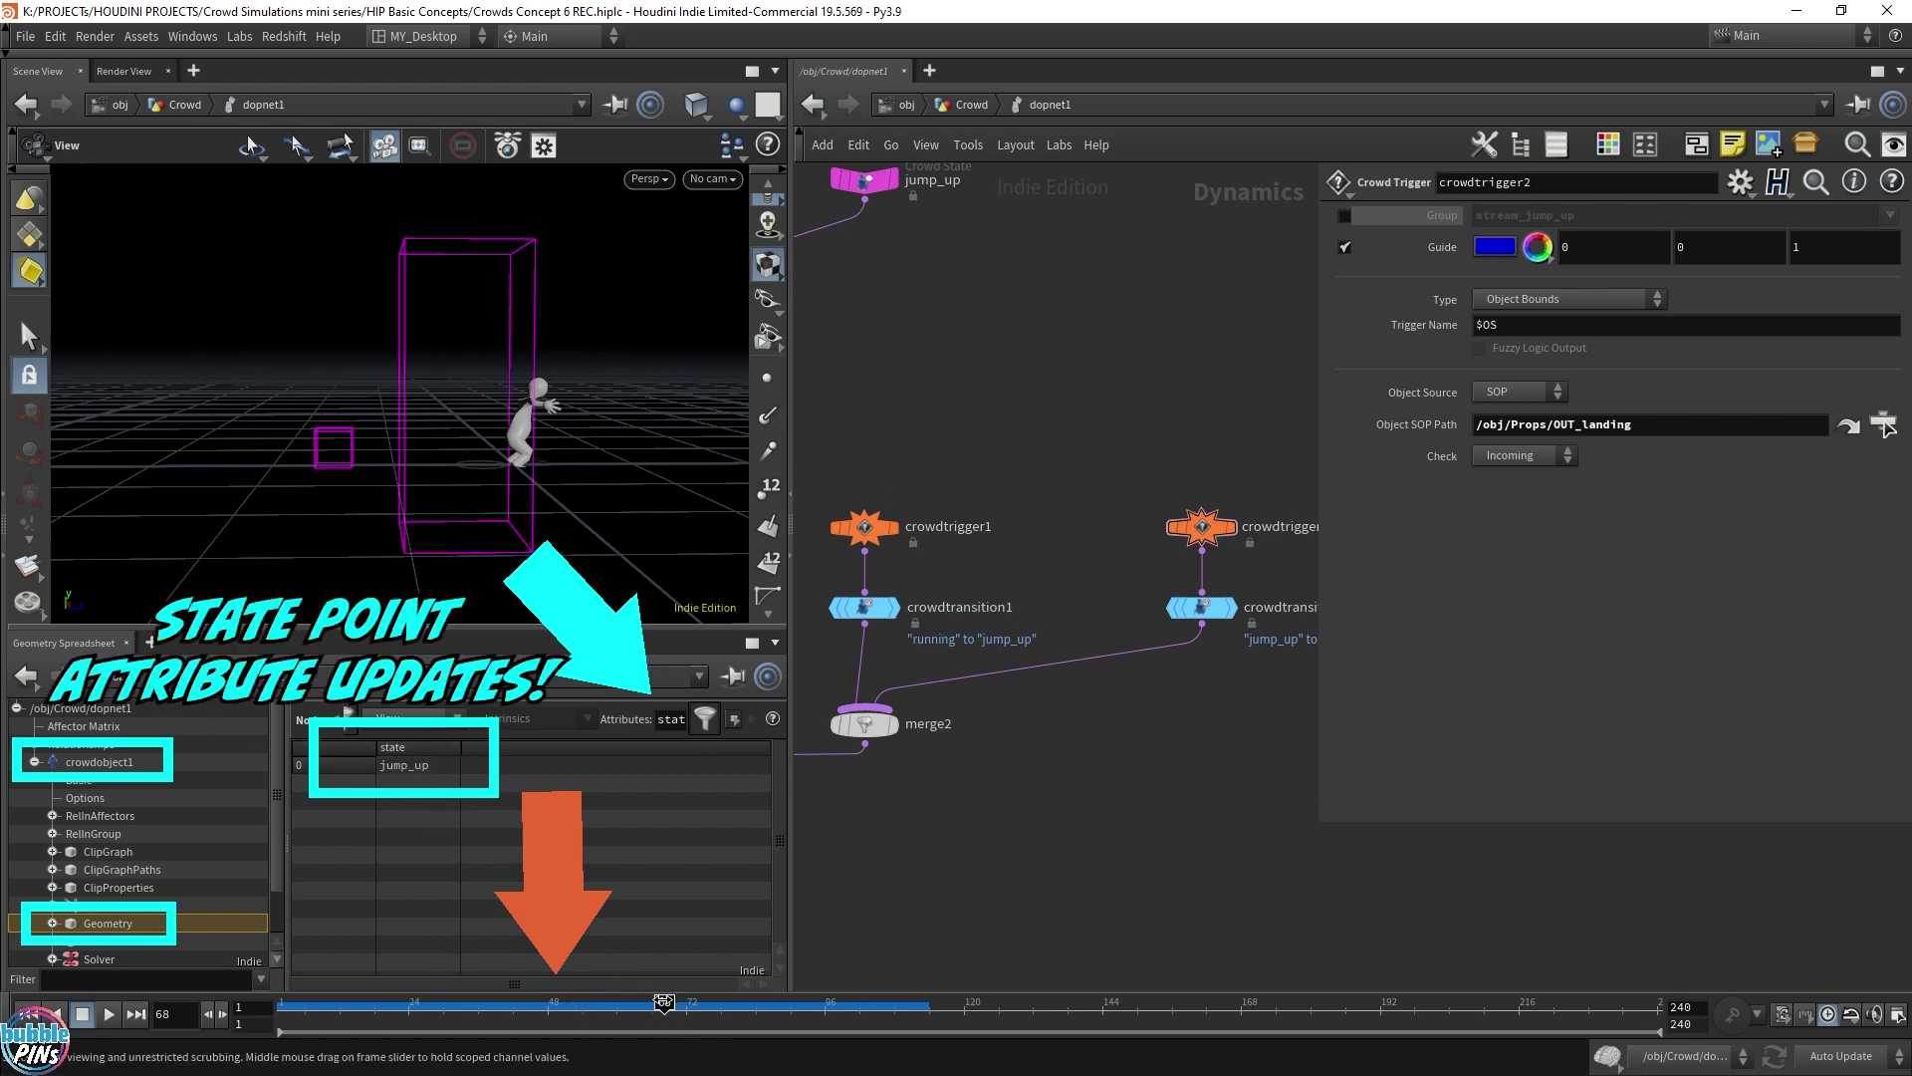
pyautogui.moveTo(664, 1002); pyautogui.dragTo(653, 1006)
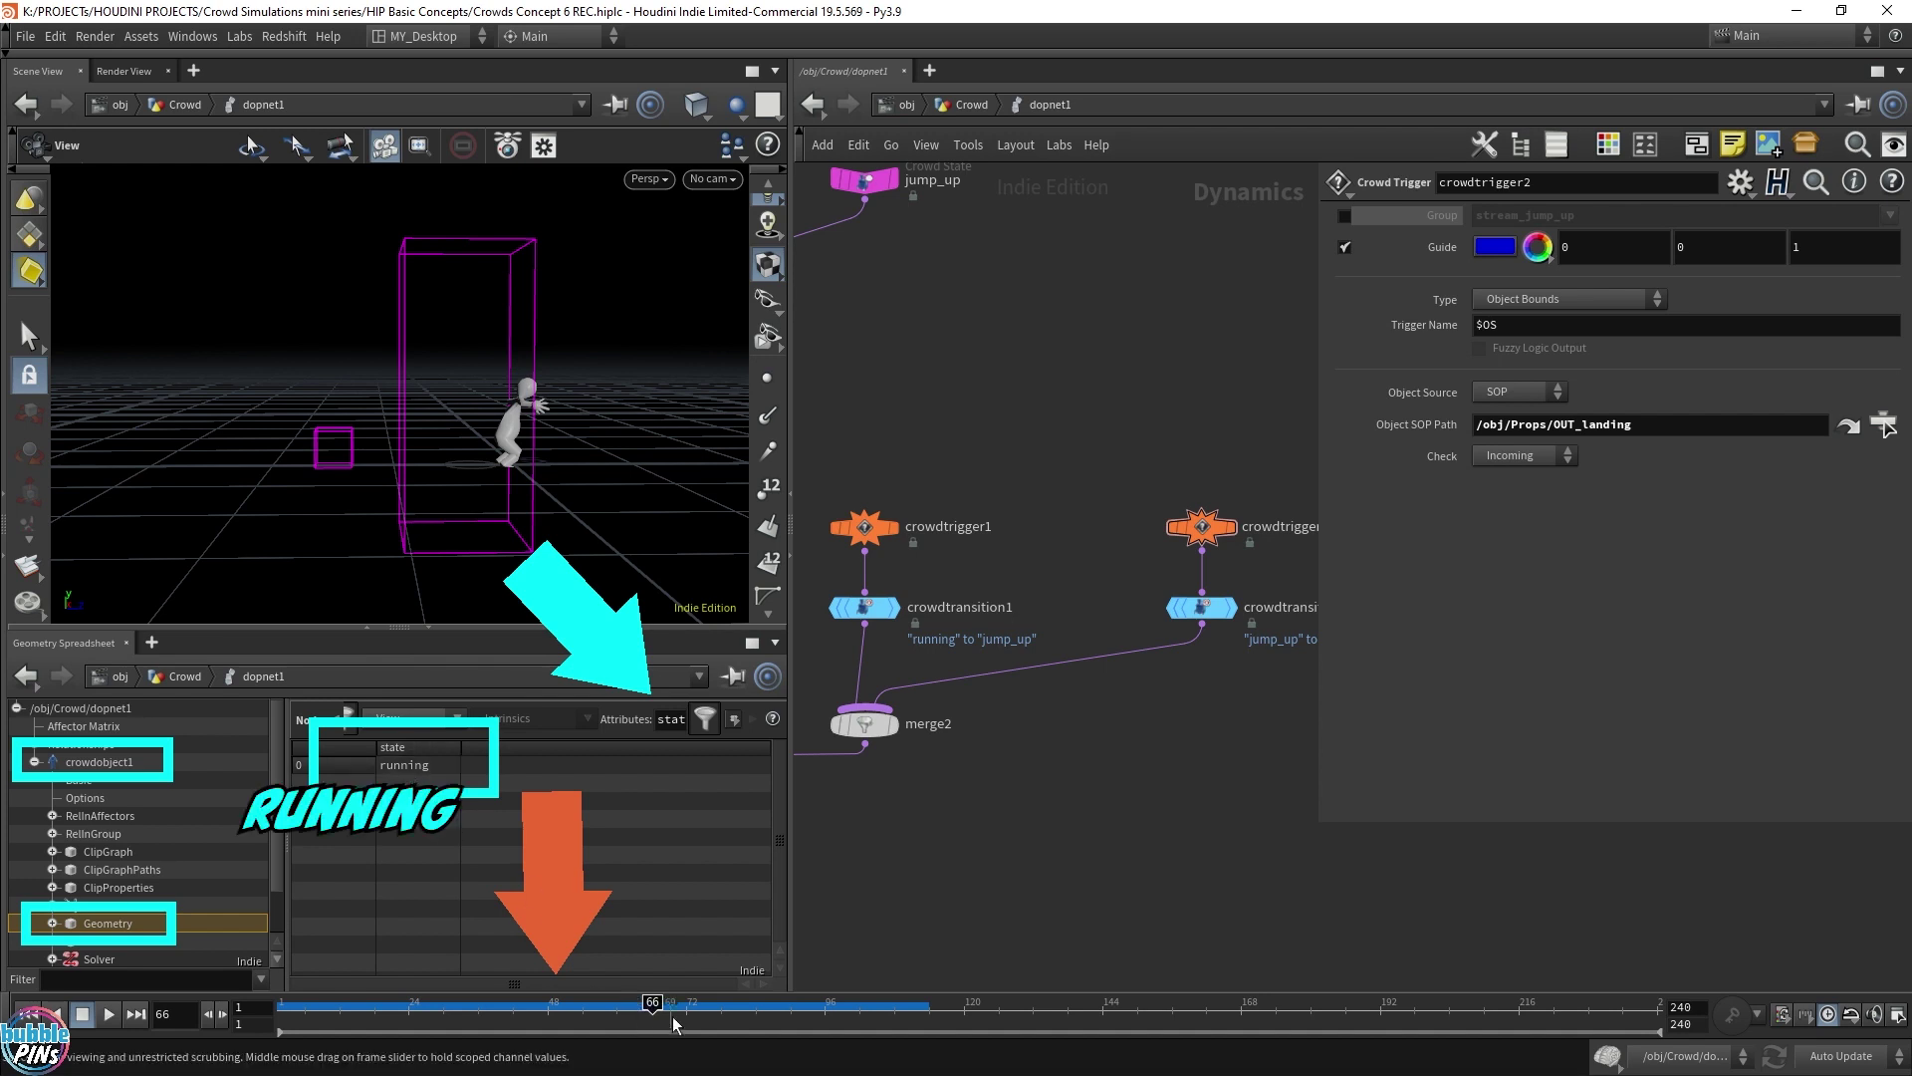
pyautogui.press('Right')
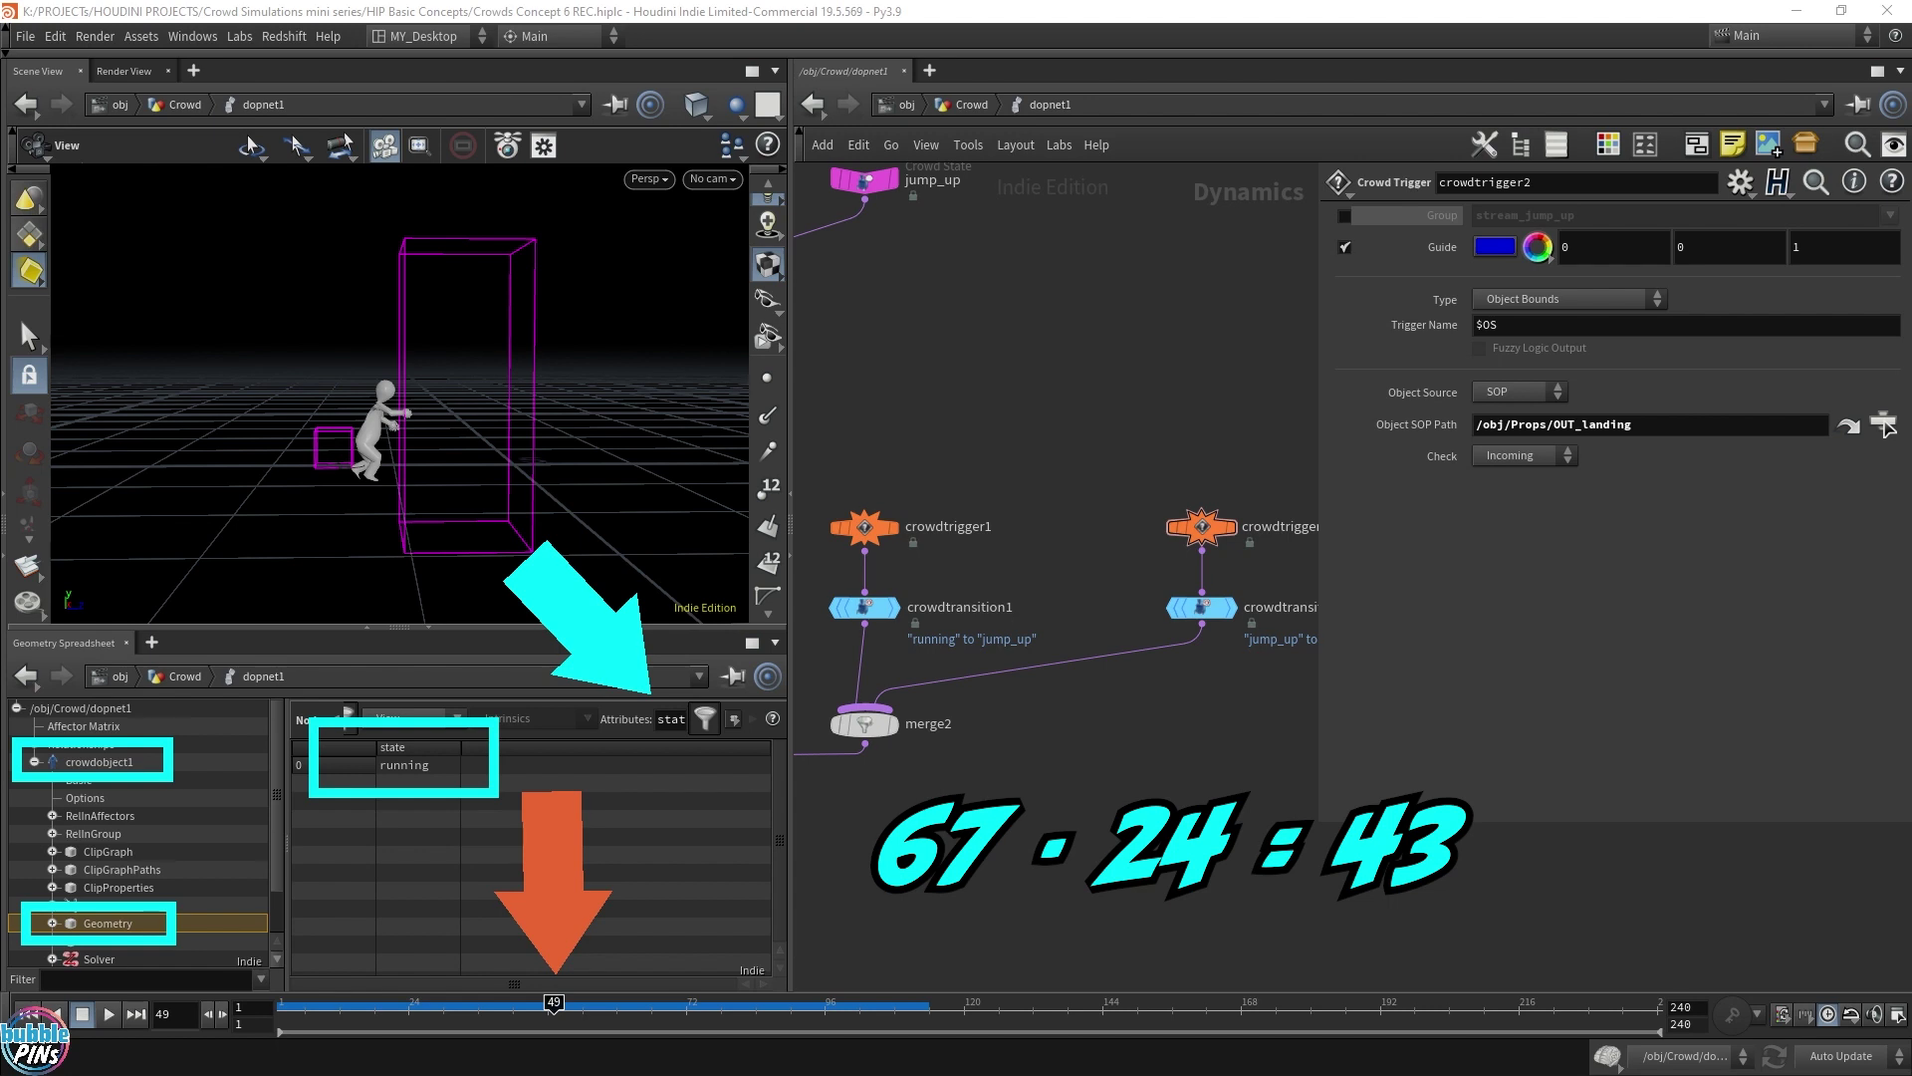
# Step: Step back to frame 43 to examine the agent's pose beside the small box
pyautogui.click(1062, 14)
pyautogui.press('Left')
pyautogui.press('Left')
pyautogui.press('Left')
pyautogui.press('Left')
pyautogui.press('Left')
pyautogui.press('Left')
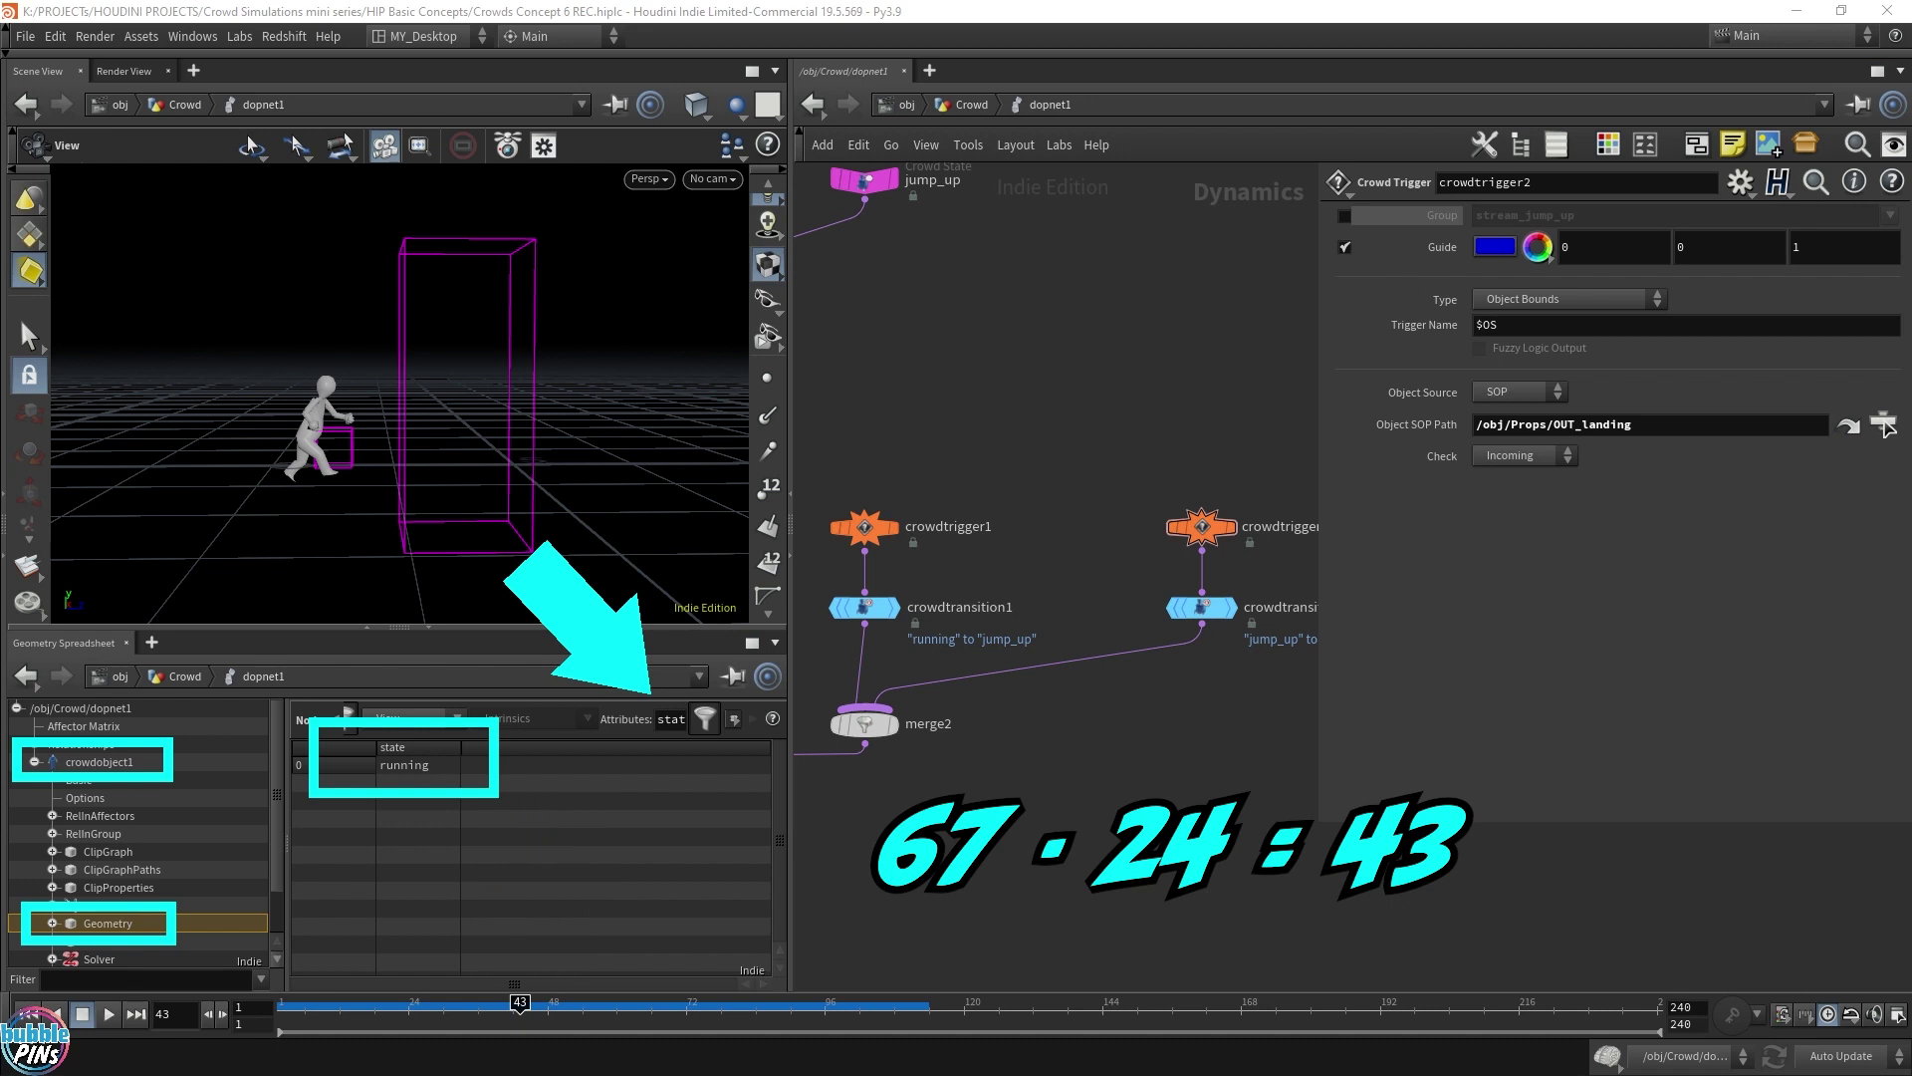
# Step: Inspect crowdtrigger1's settings and crowdtransition1's Duration, and check the global animation options
pyautogui.moveTo(1202, 526)
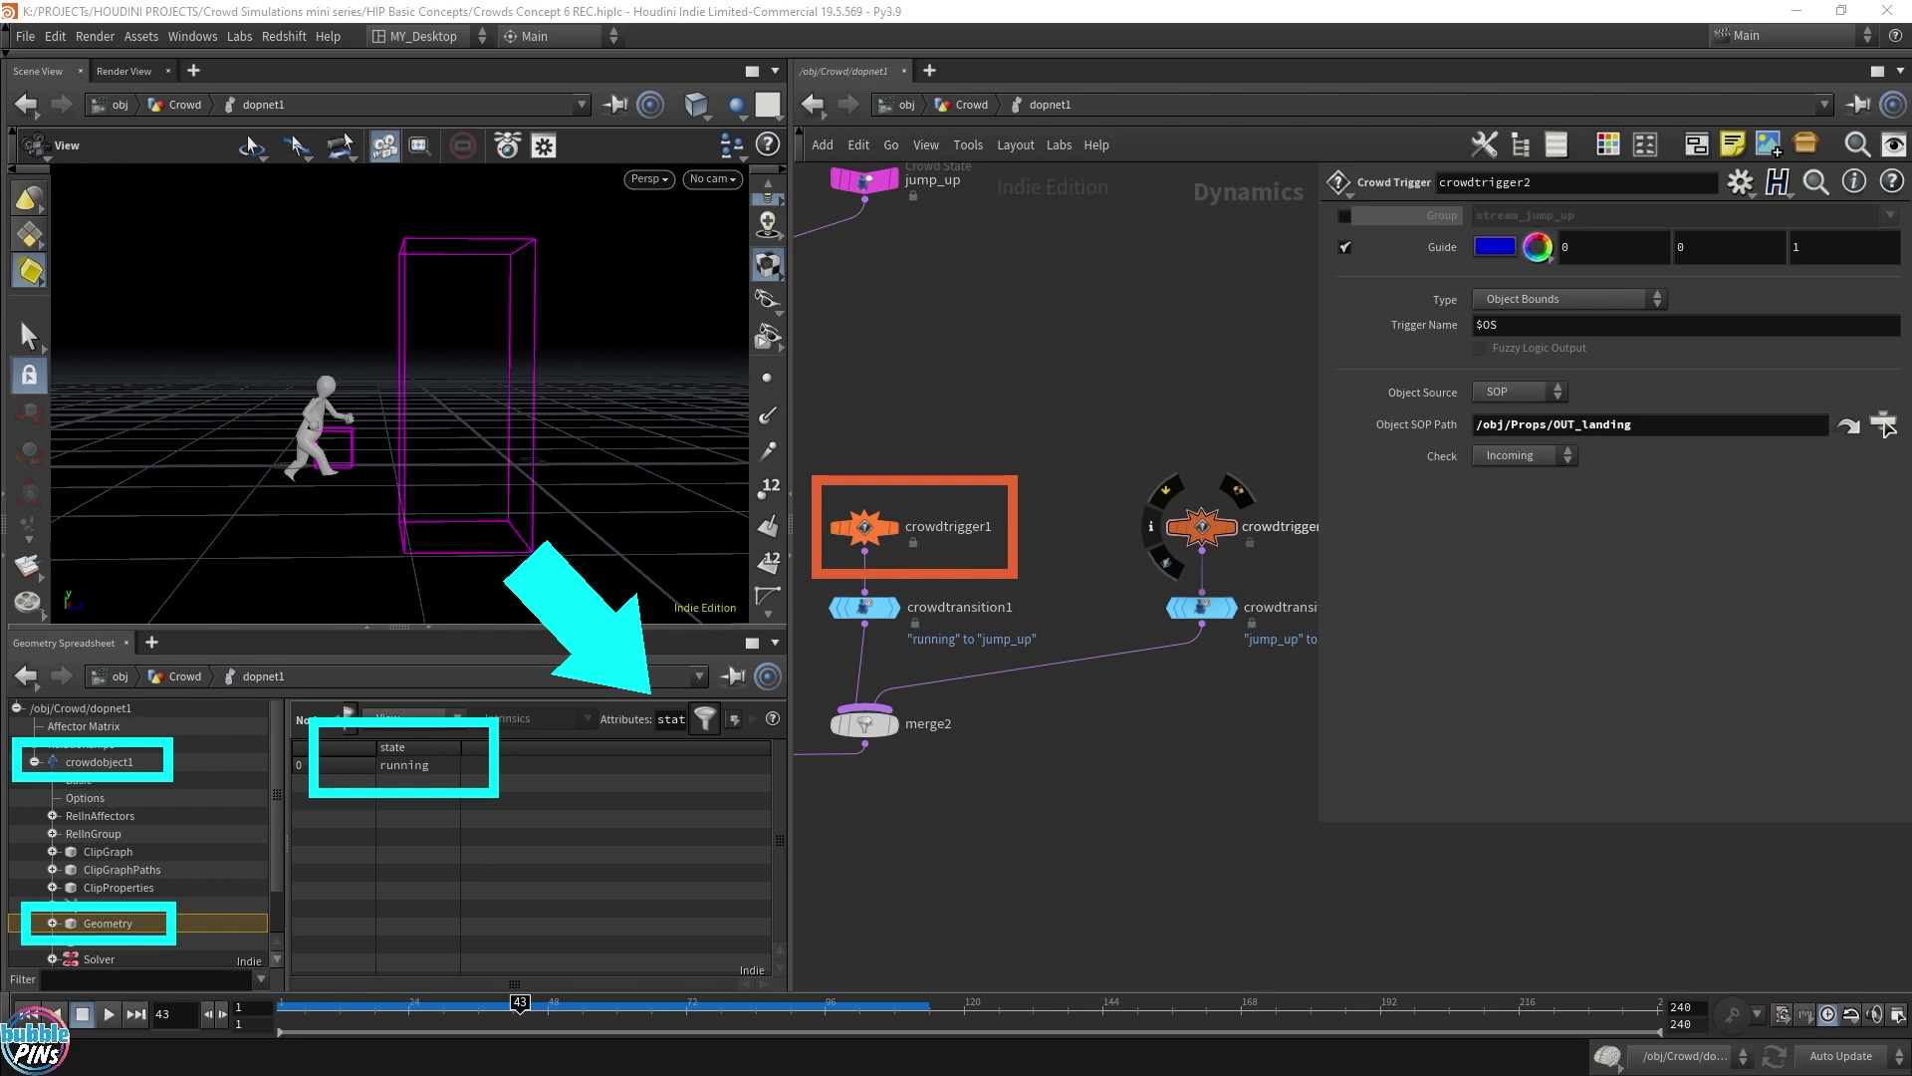
pyautogui.click(865, 526)
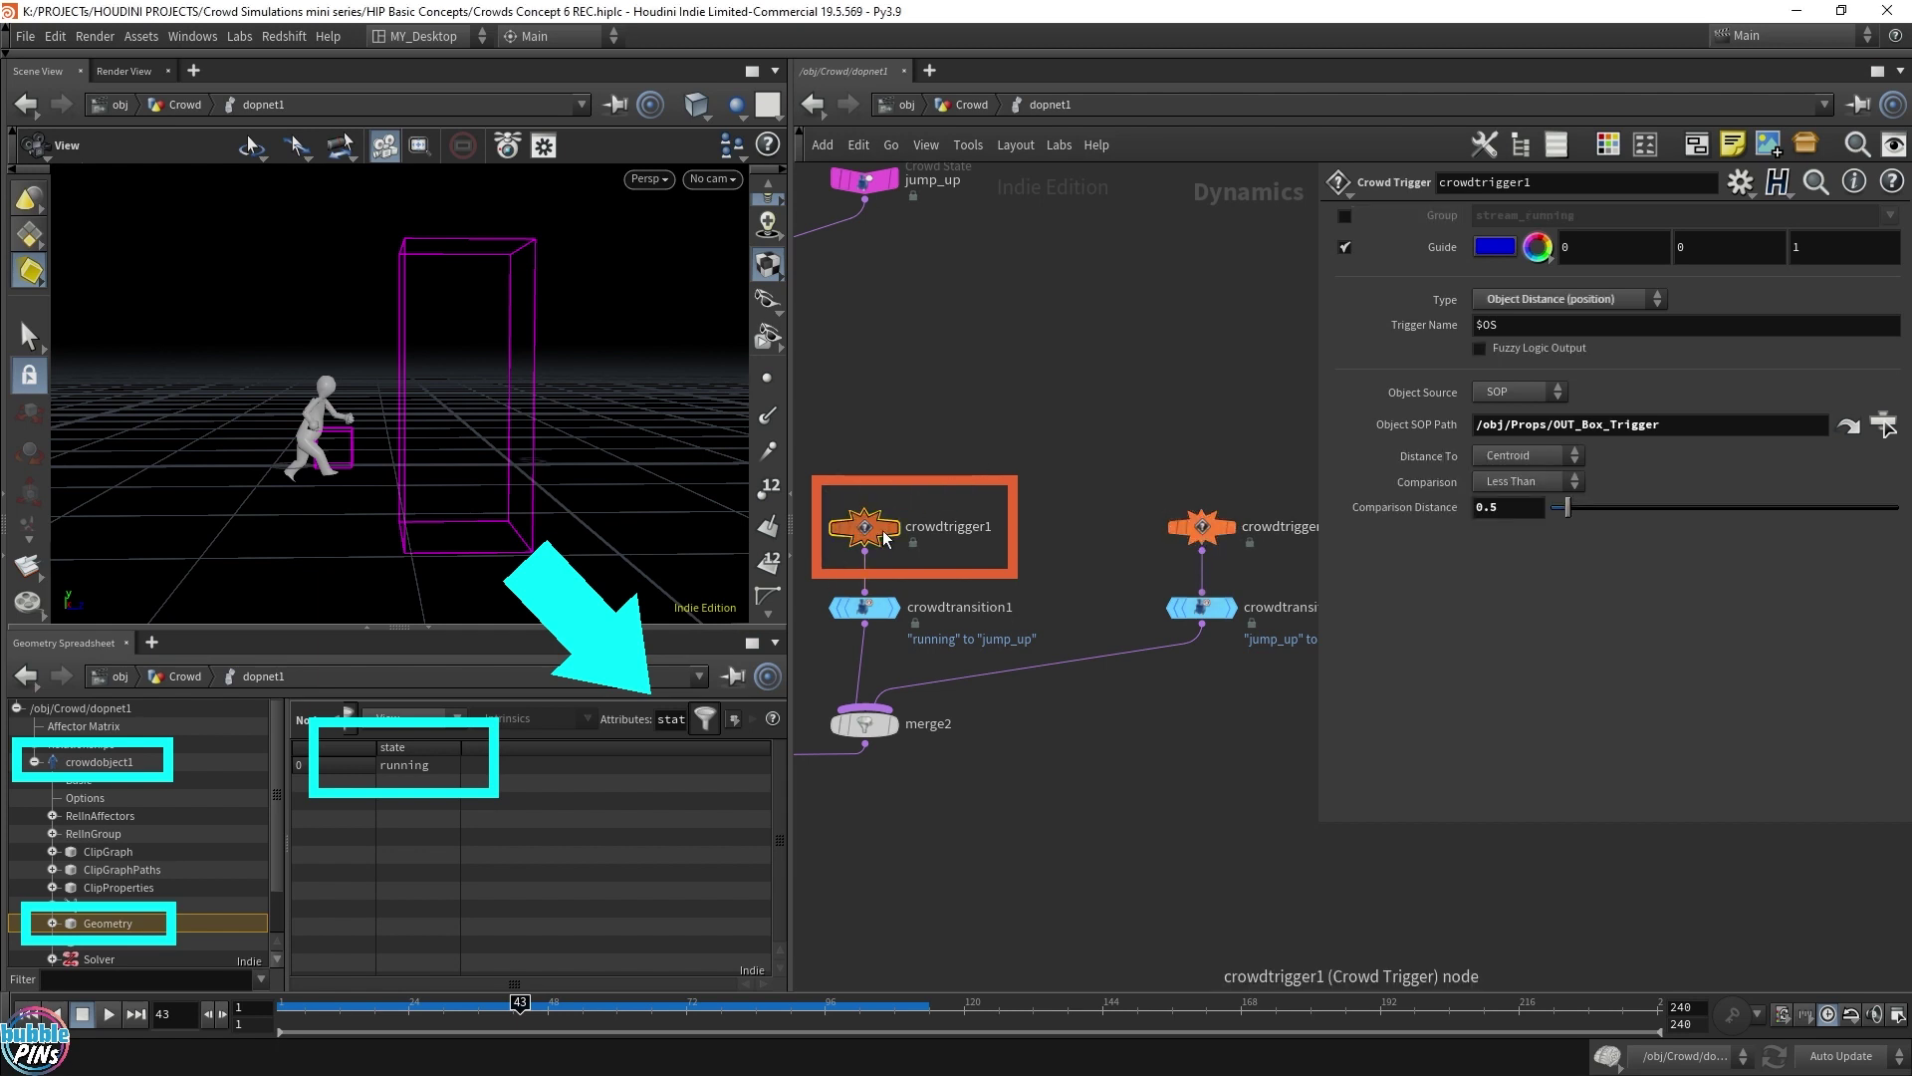
pyautogui.click(860, 608)
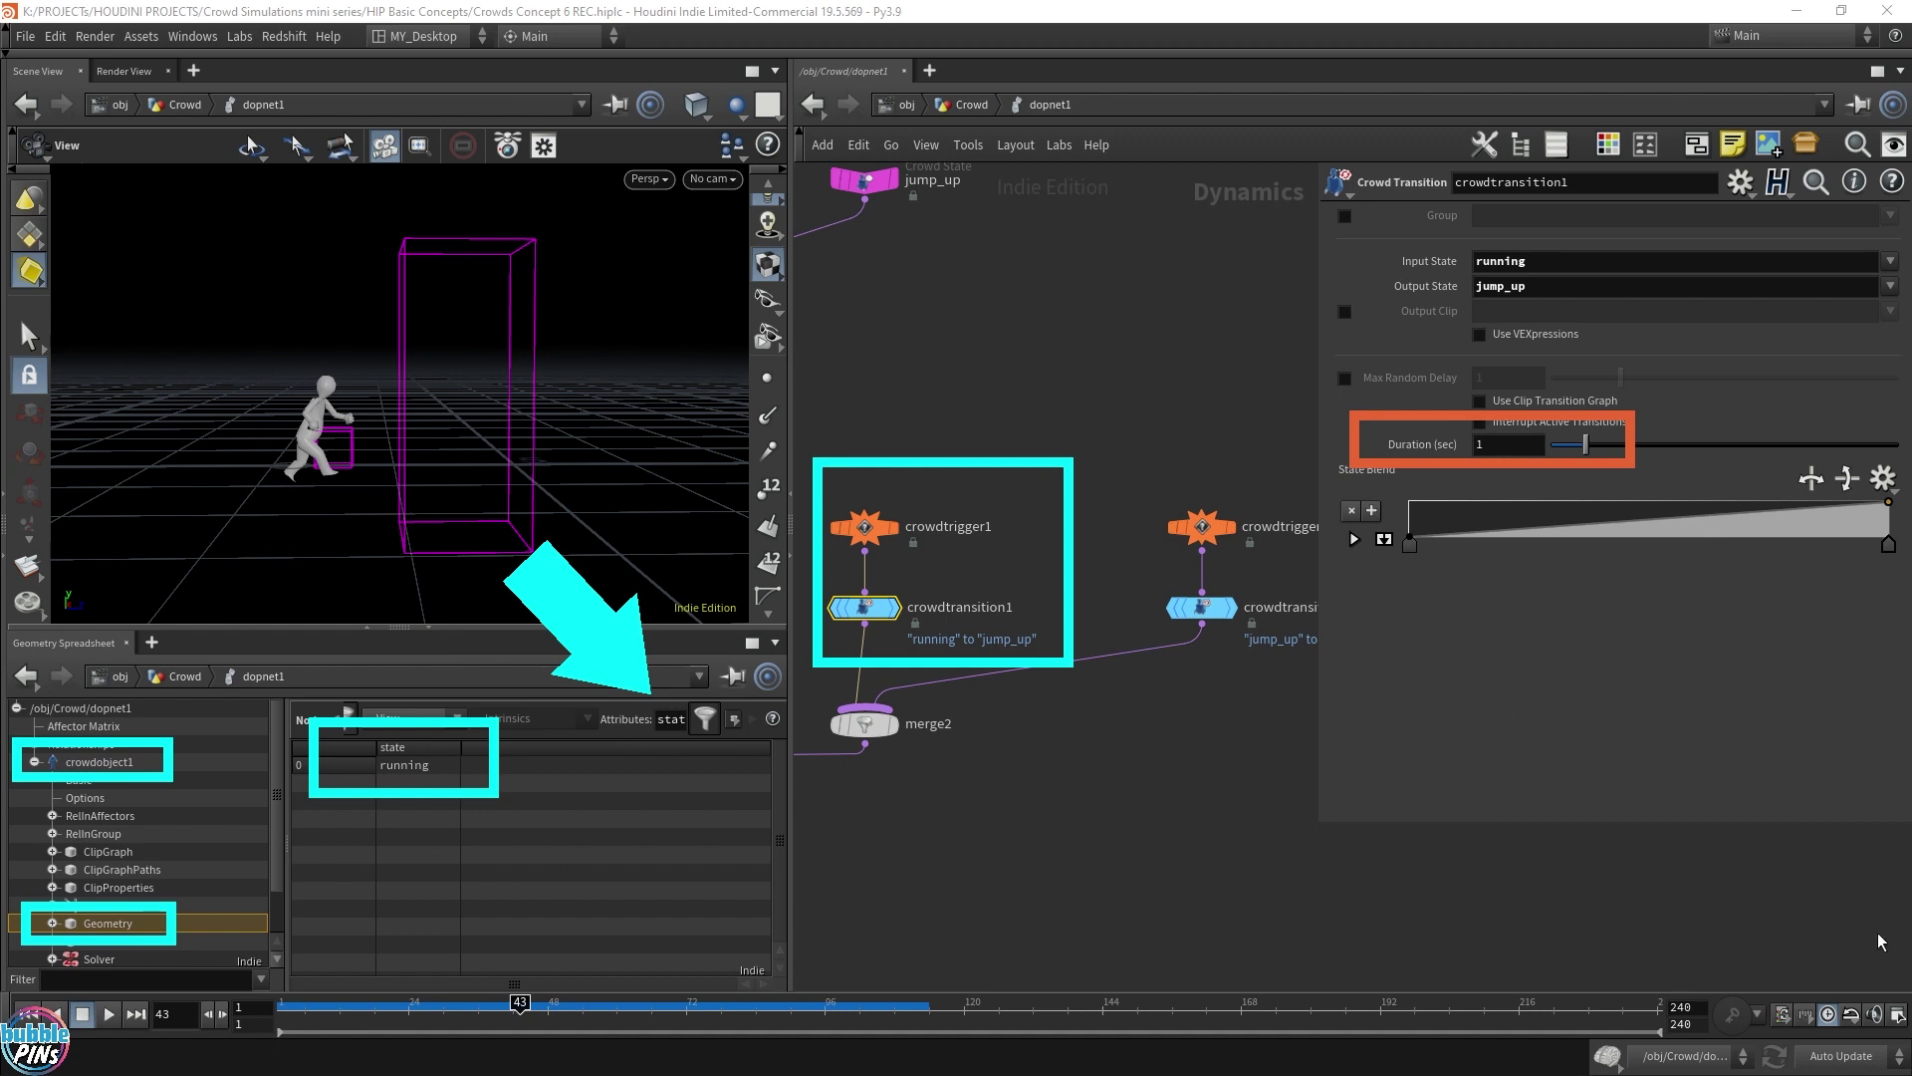
pyautogui.click(1898, 1015)
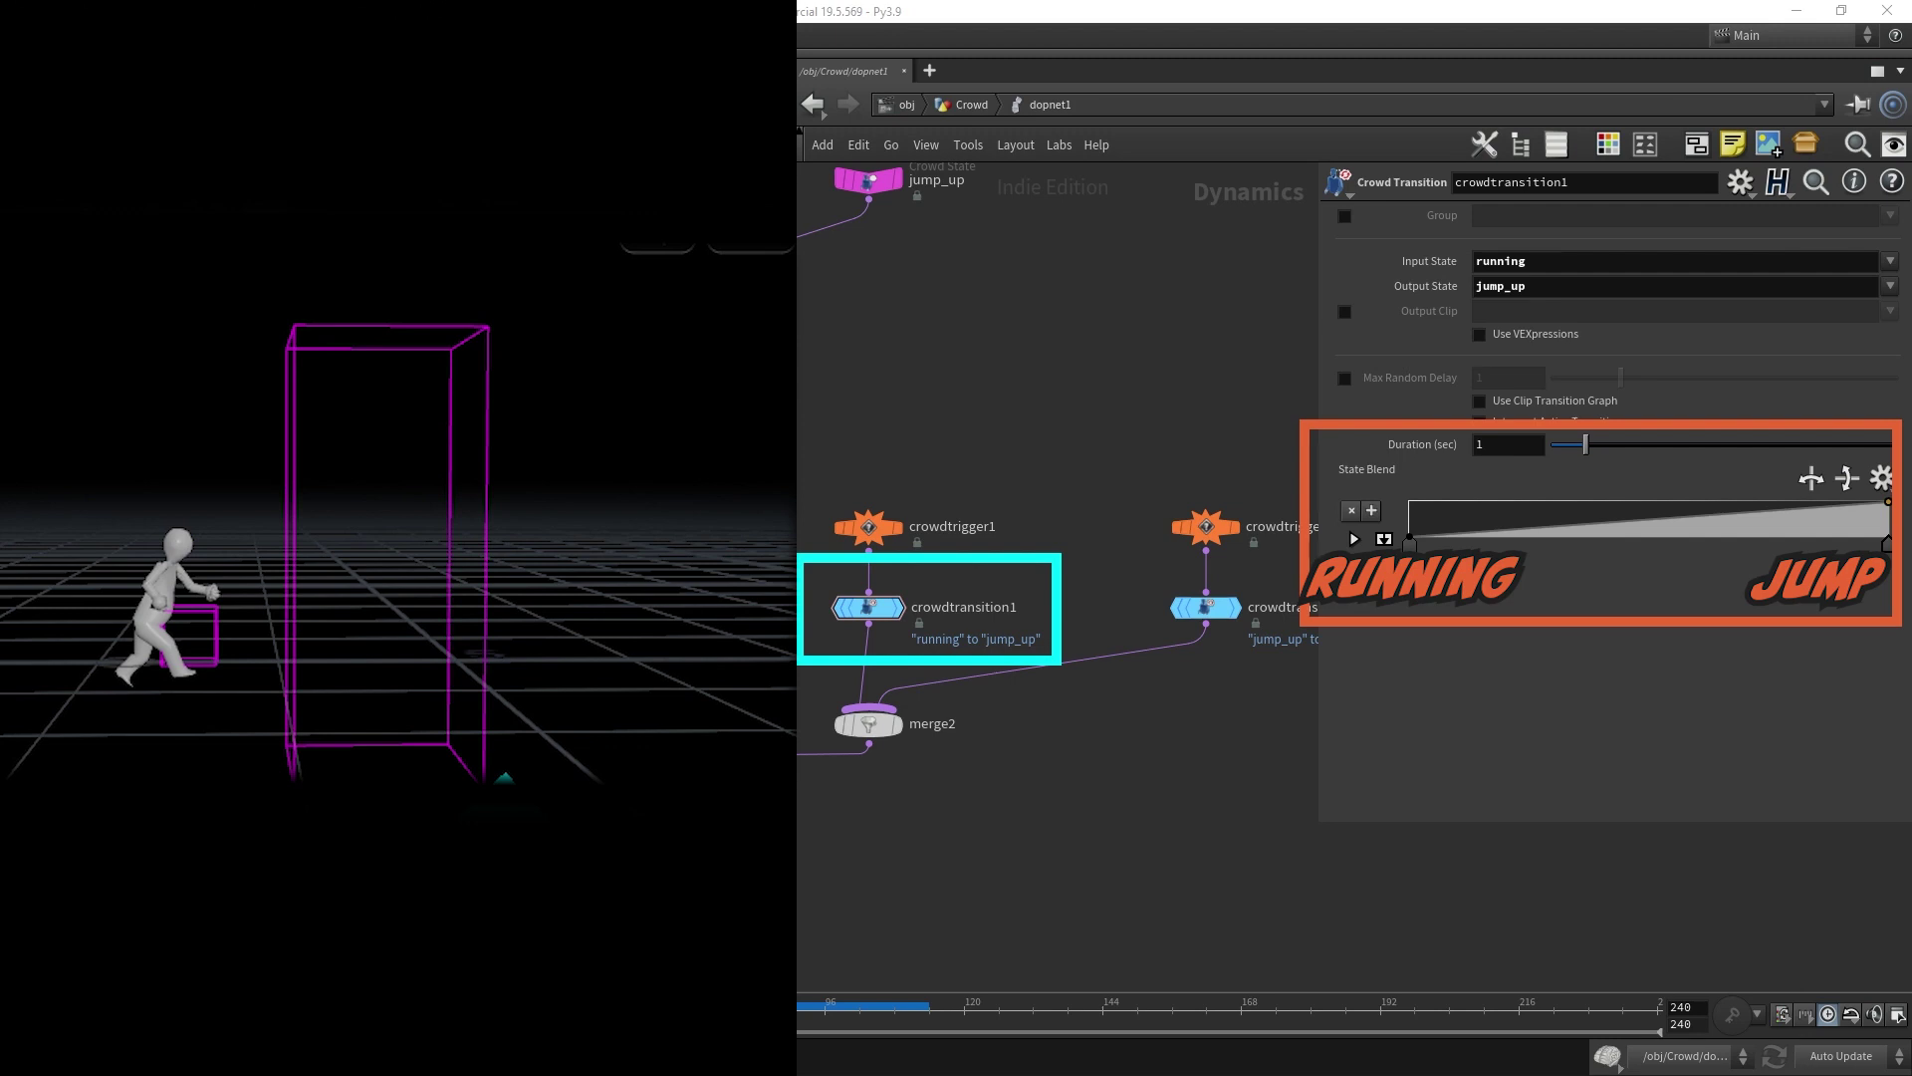
# Step: Set the Duration of crowdtransition1's running to jump_up transition to 0.4 seconds
pyautogui.click(1516, 451)
pyautogui.press('BackSpace')
pyautogui.write('0.4')
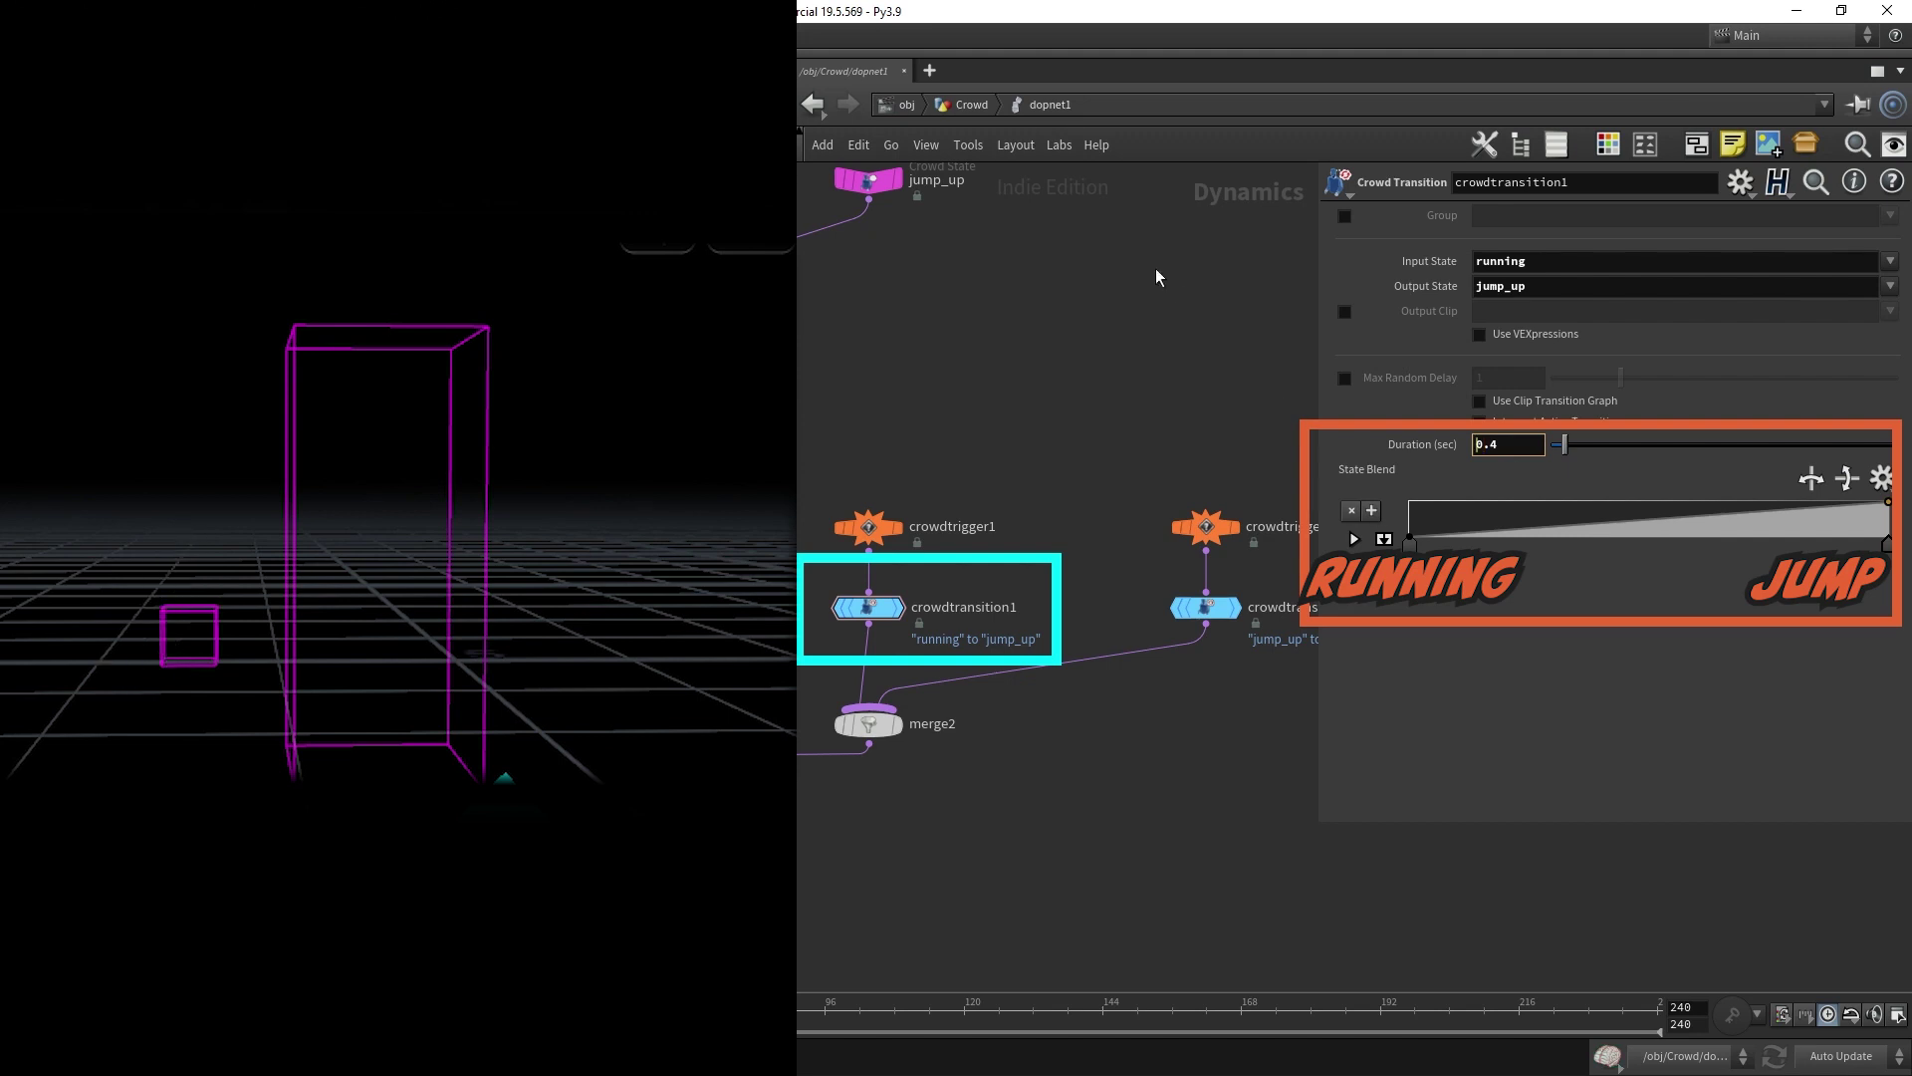
# Step: Add a point to crowdtransition1's State Blend ramp at about position 0.2, raised close to the ramp's upper limit
pyautogui.scroll(-2, 117, 537)
pyautogui.moveTo(189, 563); pyautogui.dragTo(364, 560, button='middle')
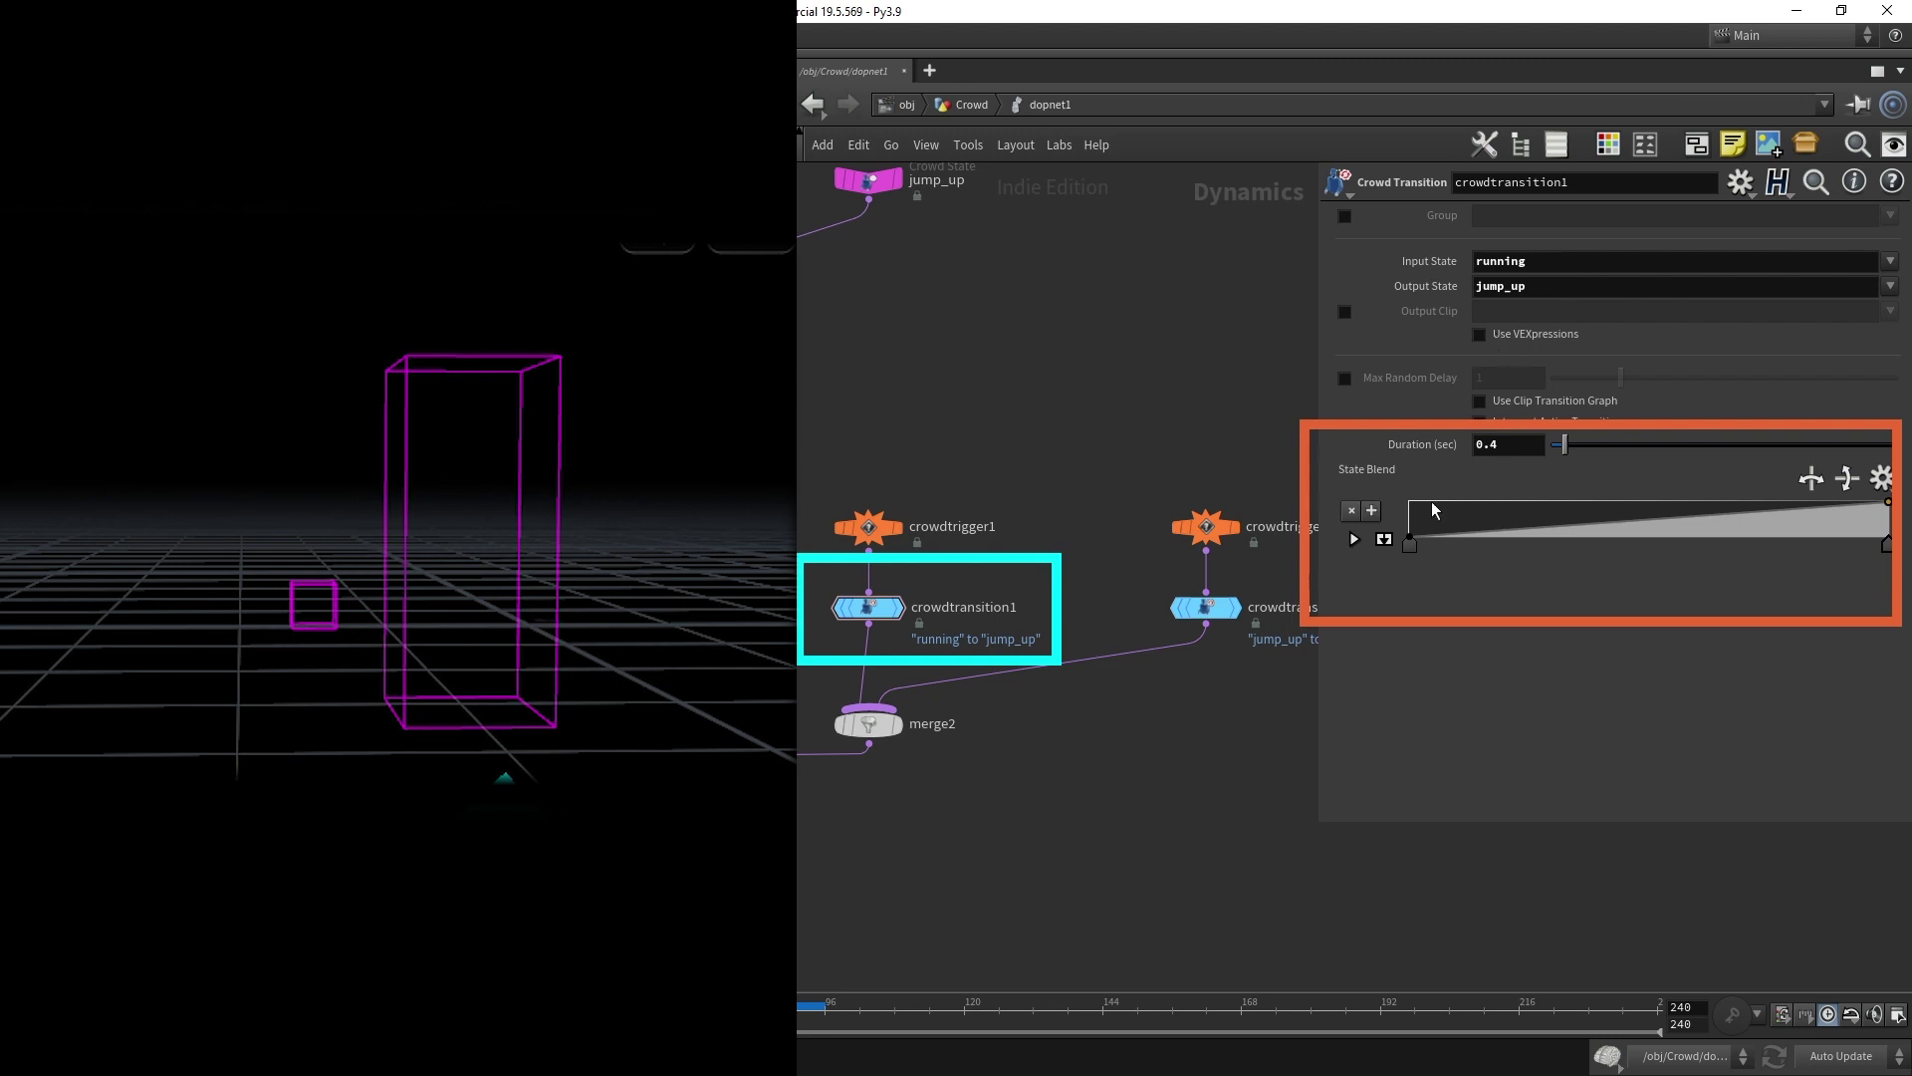
pyautogui.click(1550, 527)
pyautogui.moveTo(1550, 527); pyautogui.dragTo(1506, 509)
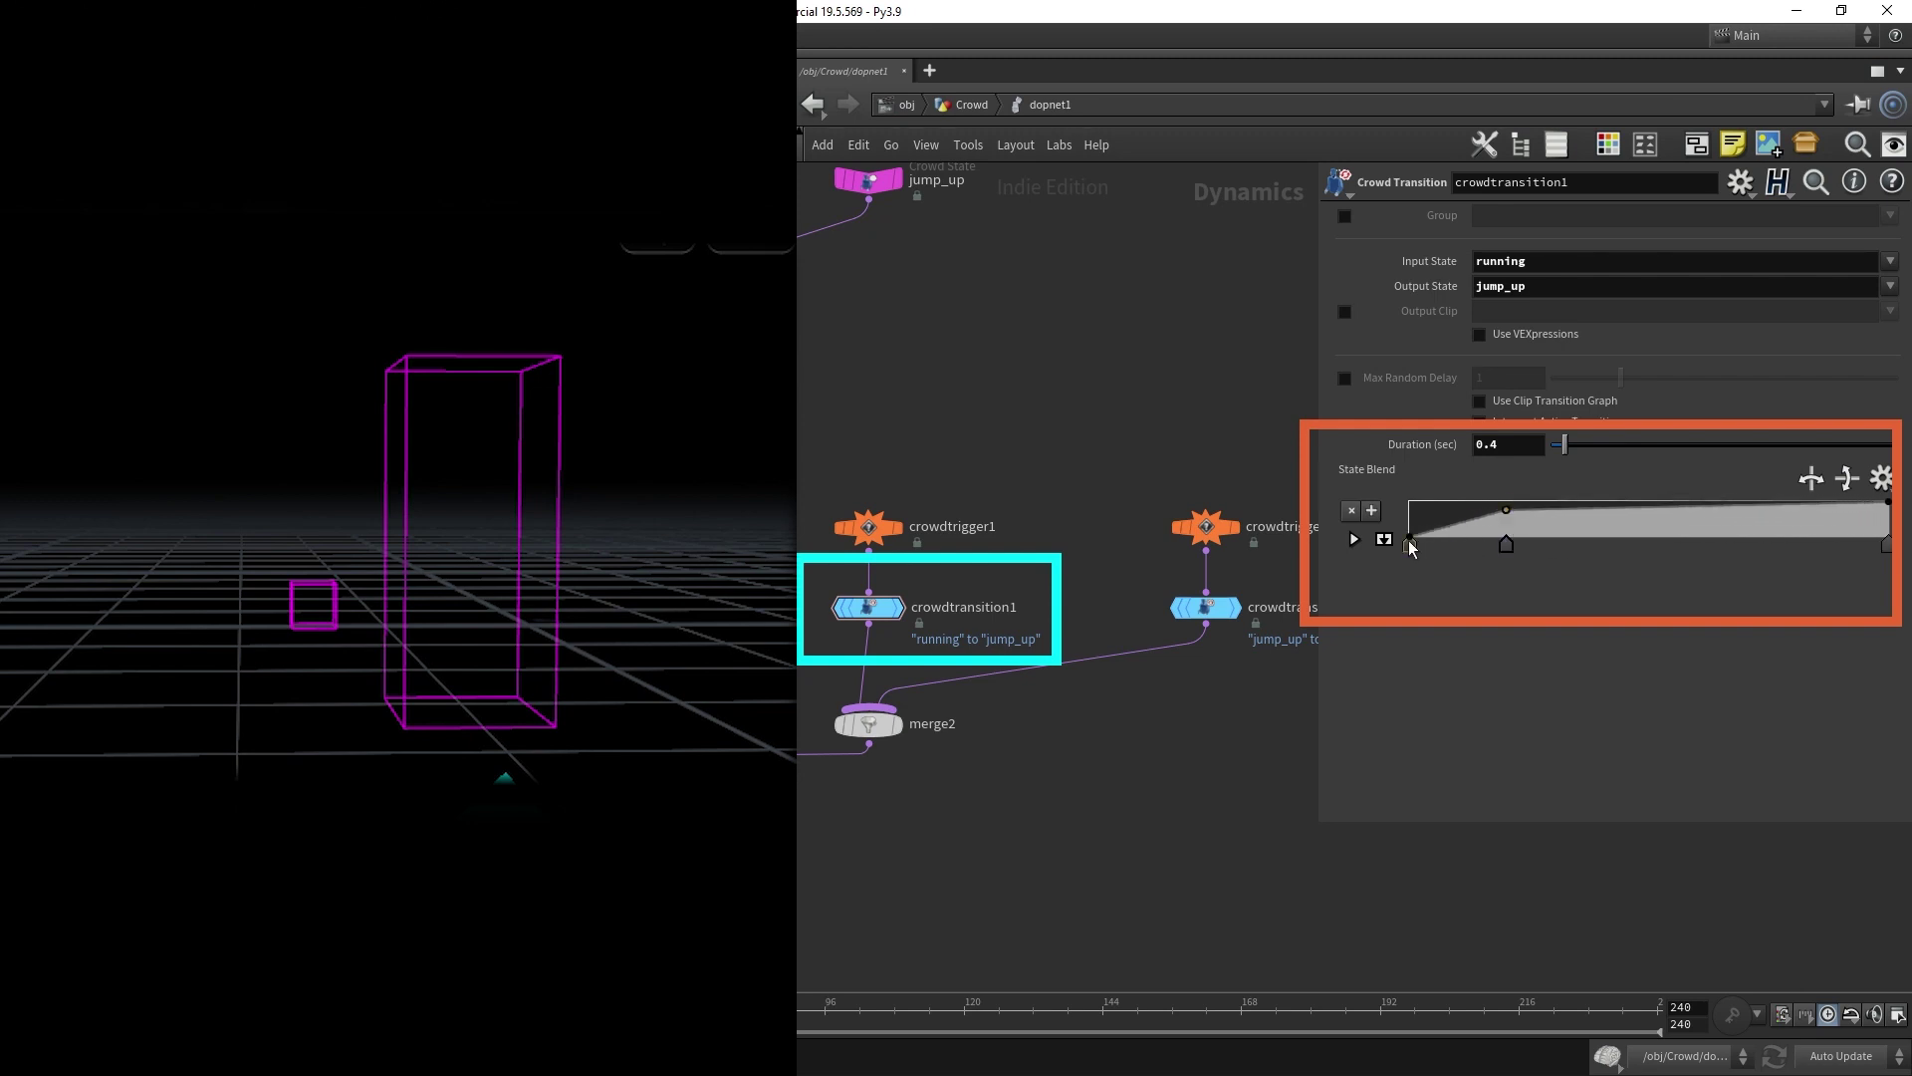
# Step: Set the interpolation of all three State Blend ramp points on crowdtransition1 to B-Spline
pyautogui.click(1353, 539)
pyautogui.click(1518, 649)
pyautogui.click(1540, 767)
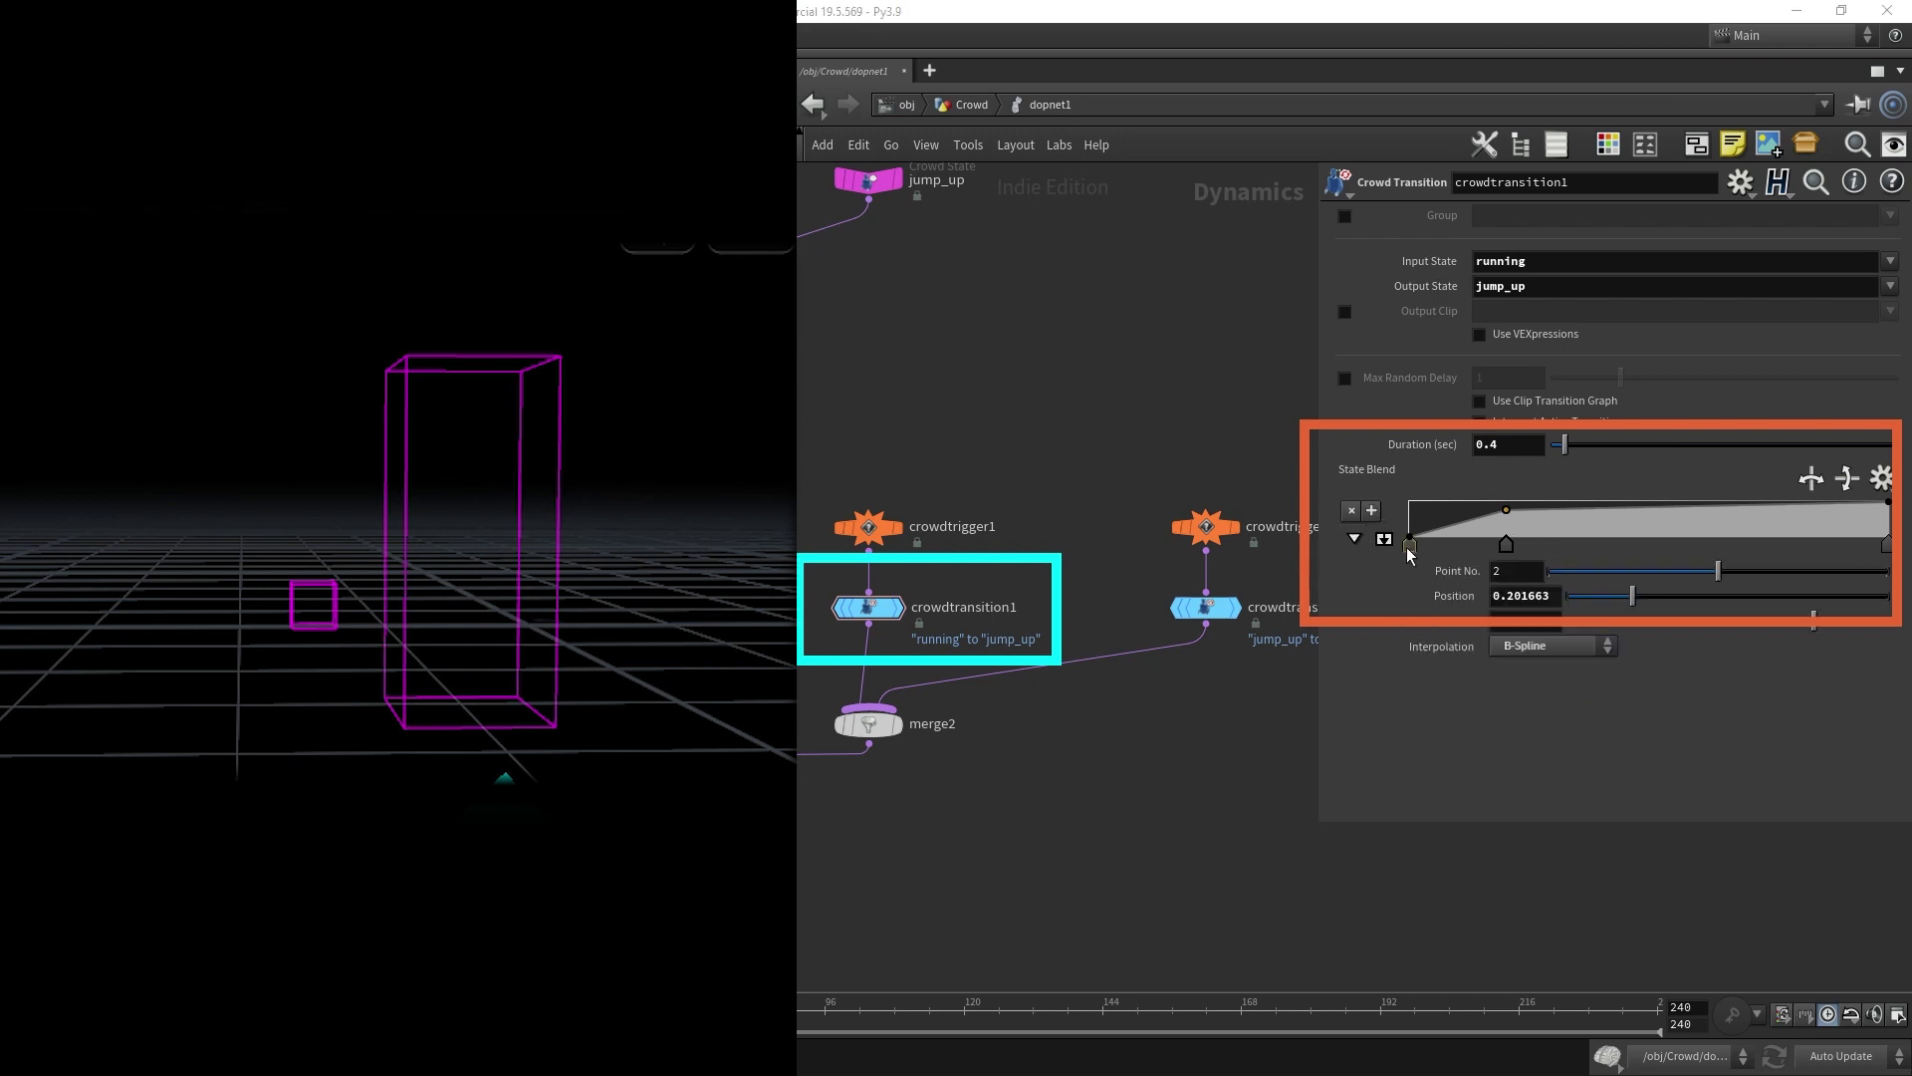
pyautogui.click(1408, 544)
pyautogui.click(1549, 646)
pyautogui.click(1538, 763)
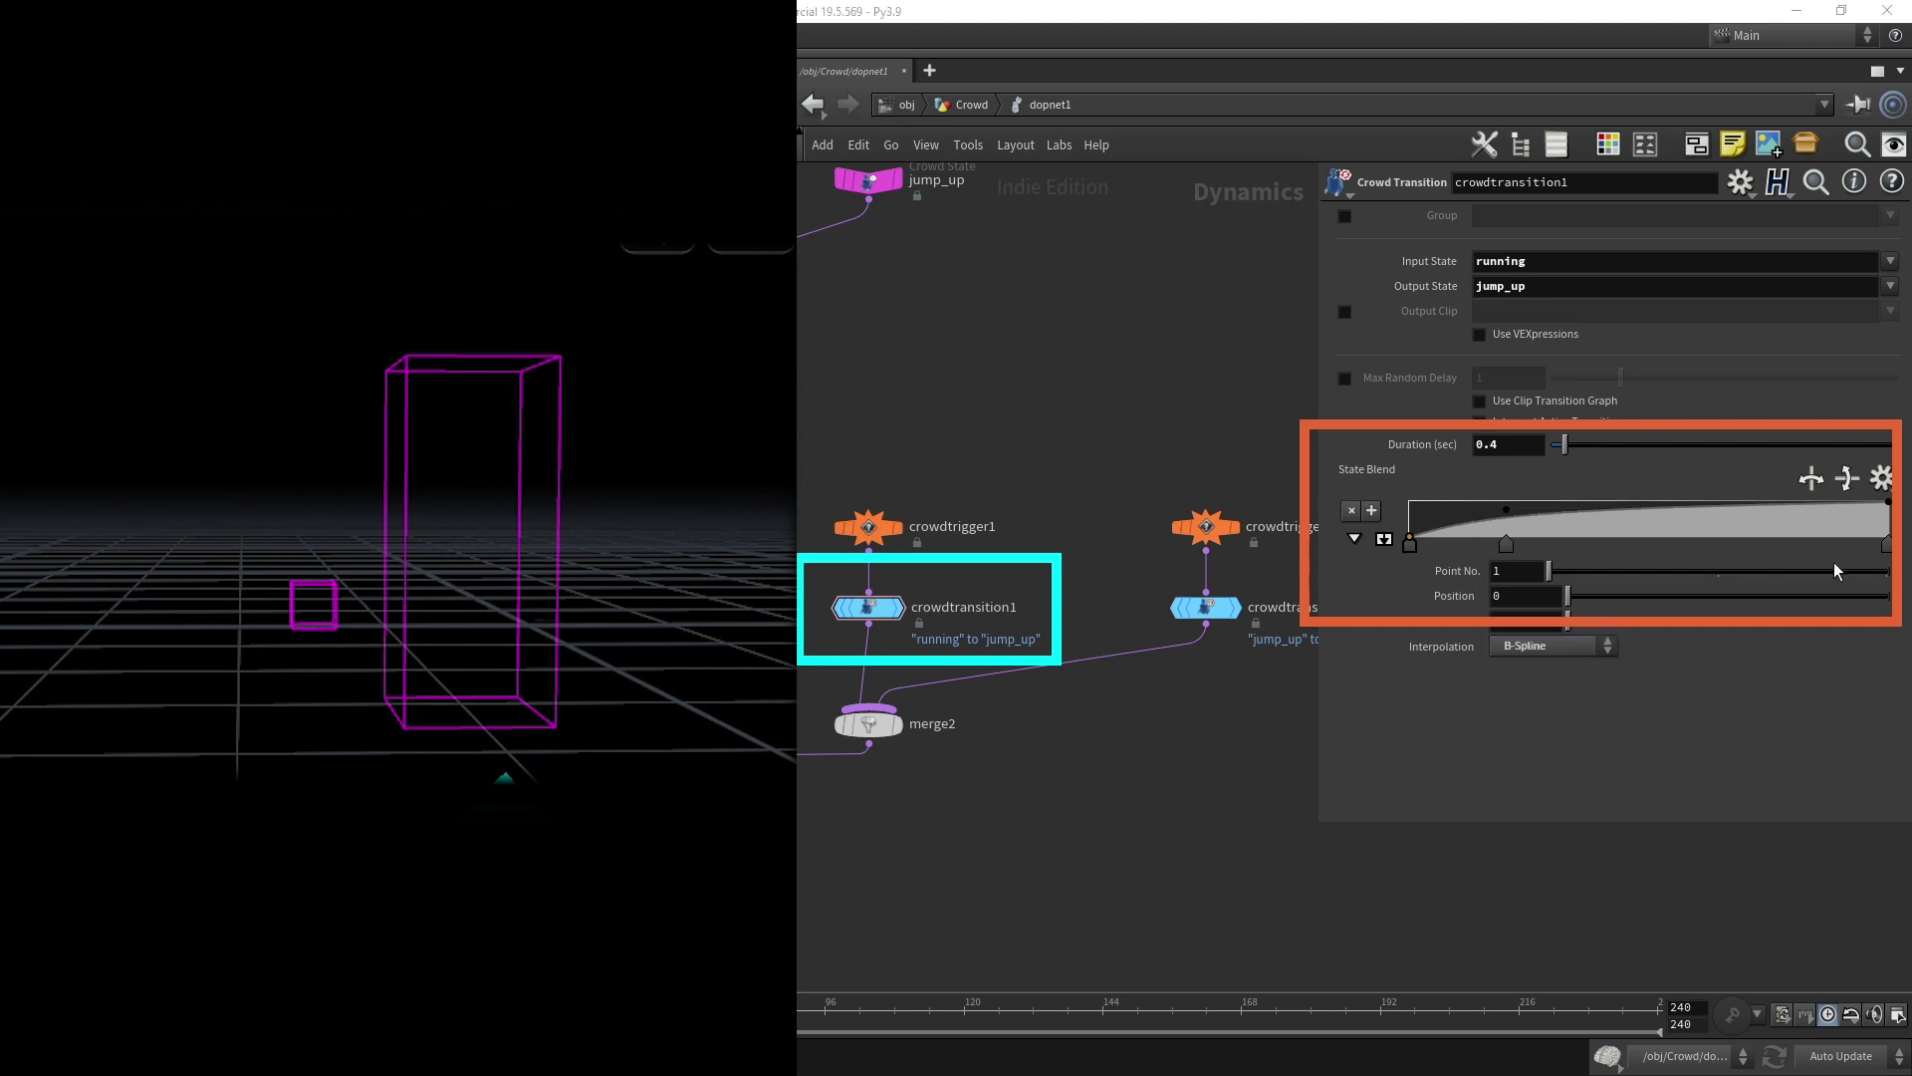
pyautogui.click(1886, 544)
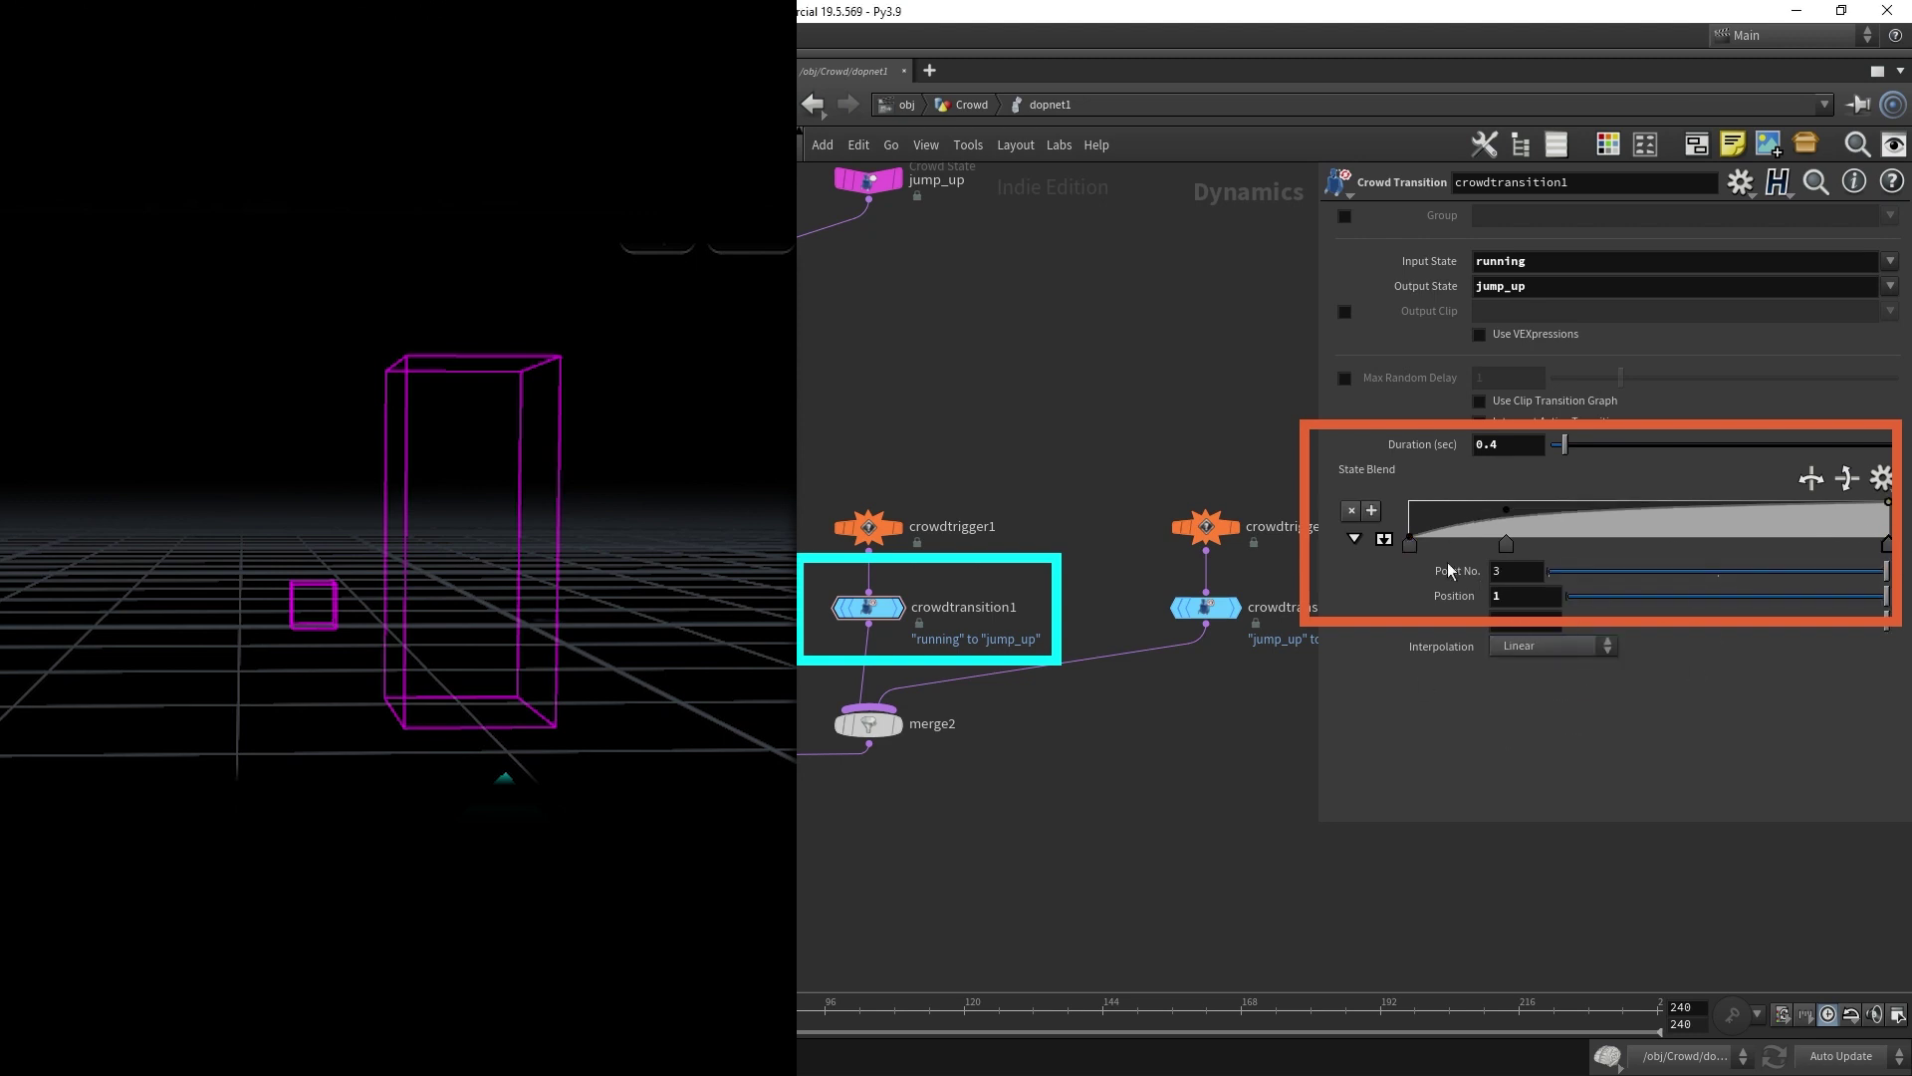
pyautogui.click(1549, 646)
pyautogui.click(1533, 759)
# Step: Try tighter State Blend spacings, finishing with the middle point at about position 0.37 and value 1, and the last point at the ramp's end
pyautogui.moveTo(1506, 531); pyautogui.dragTo(1440, 503)
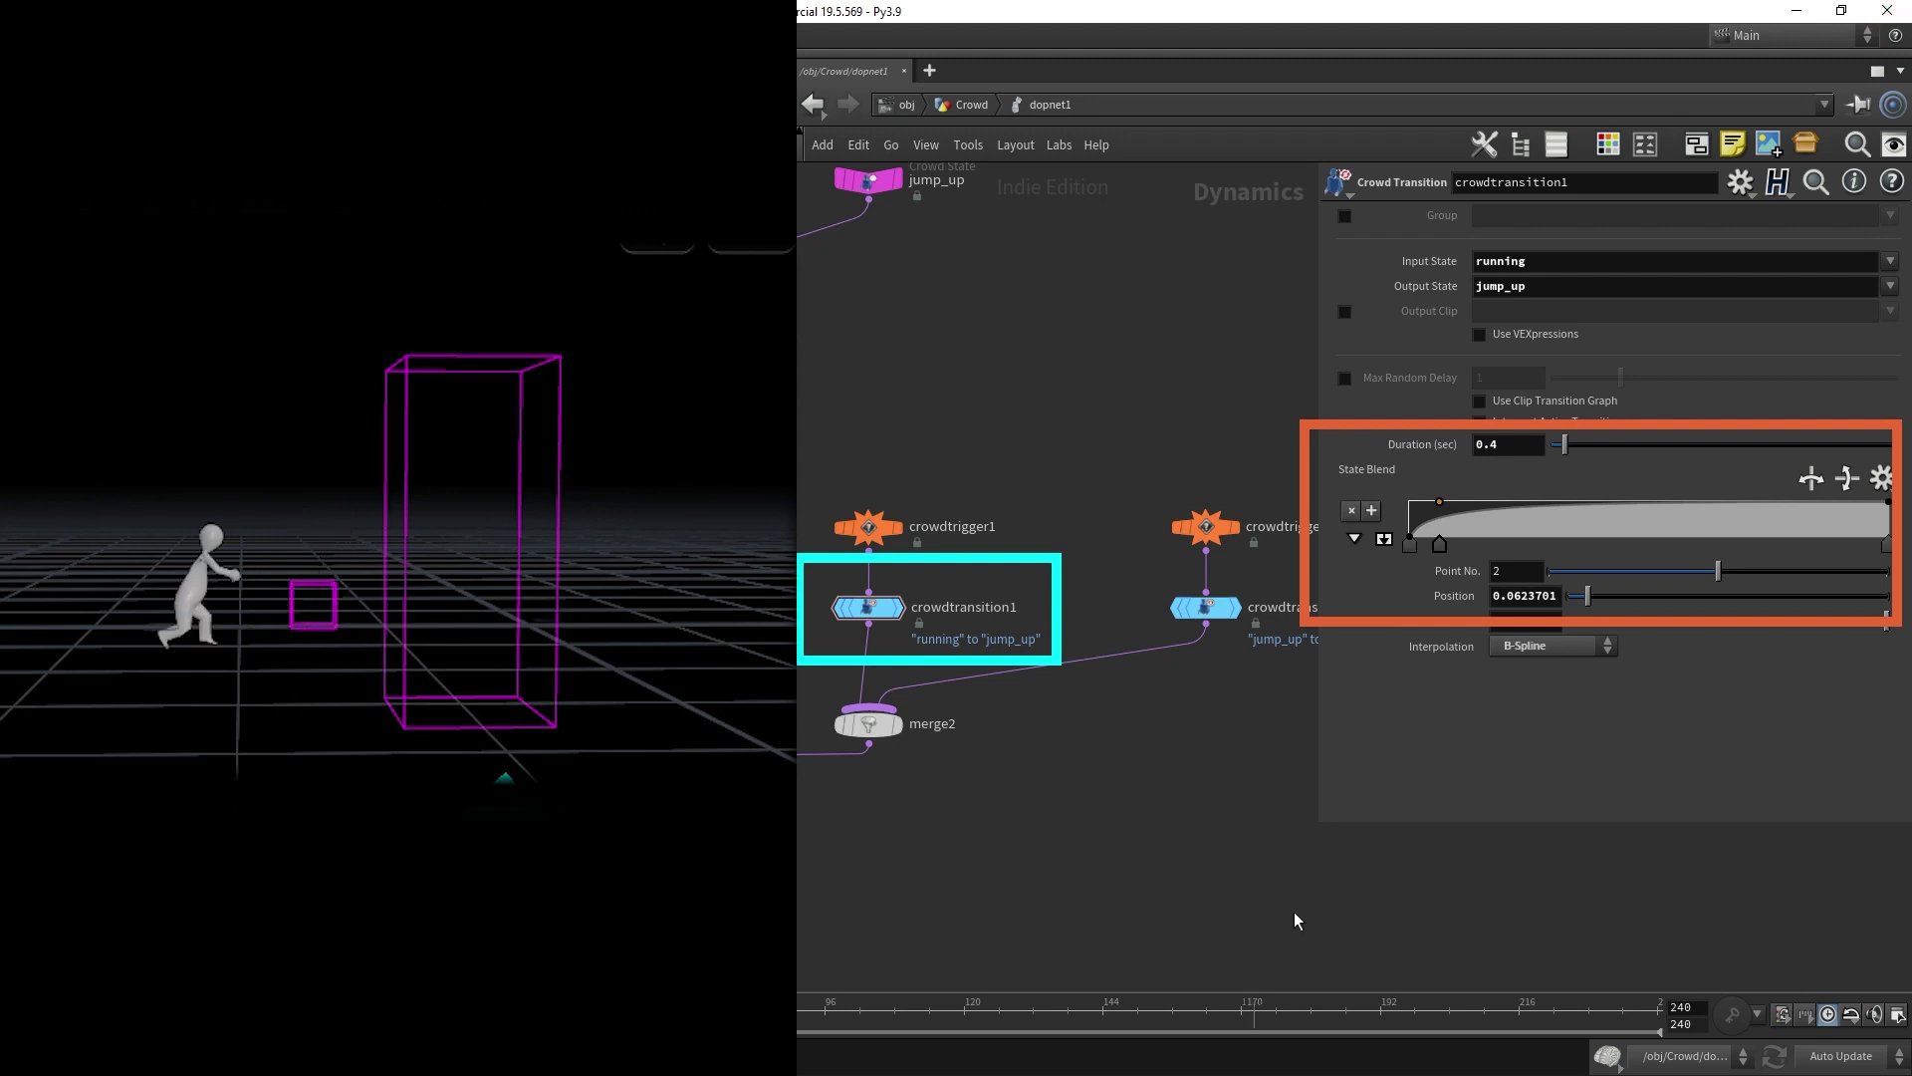
pyautogui.moveTo(1889, 548); pyautogui.dragTo(1485, 518)
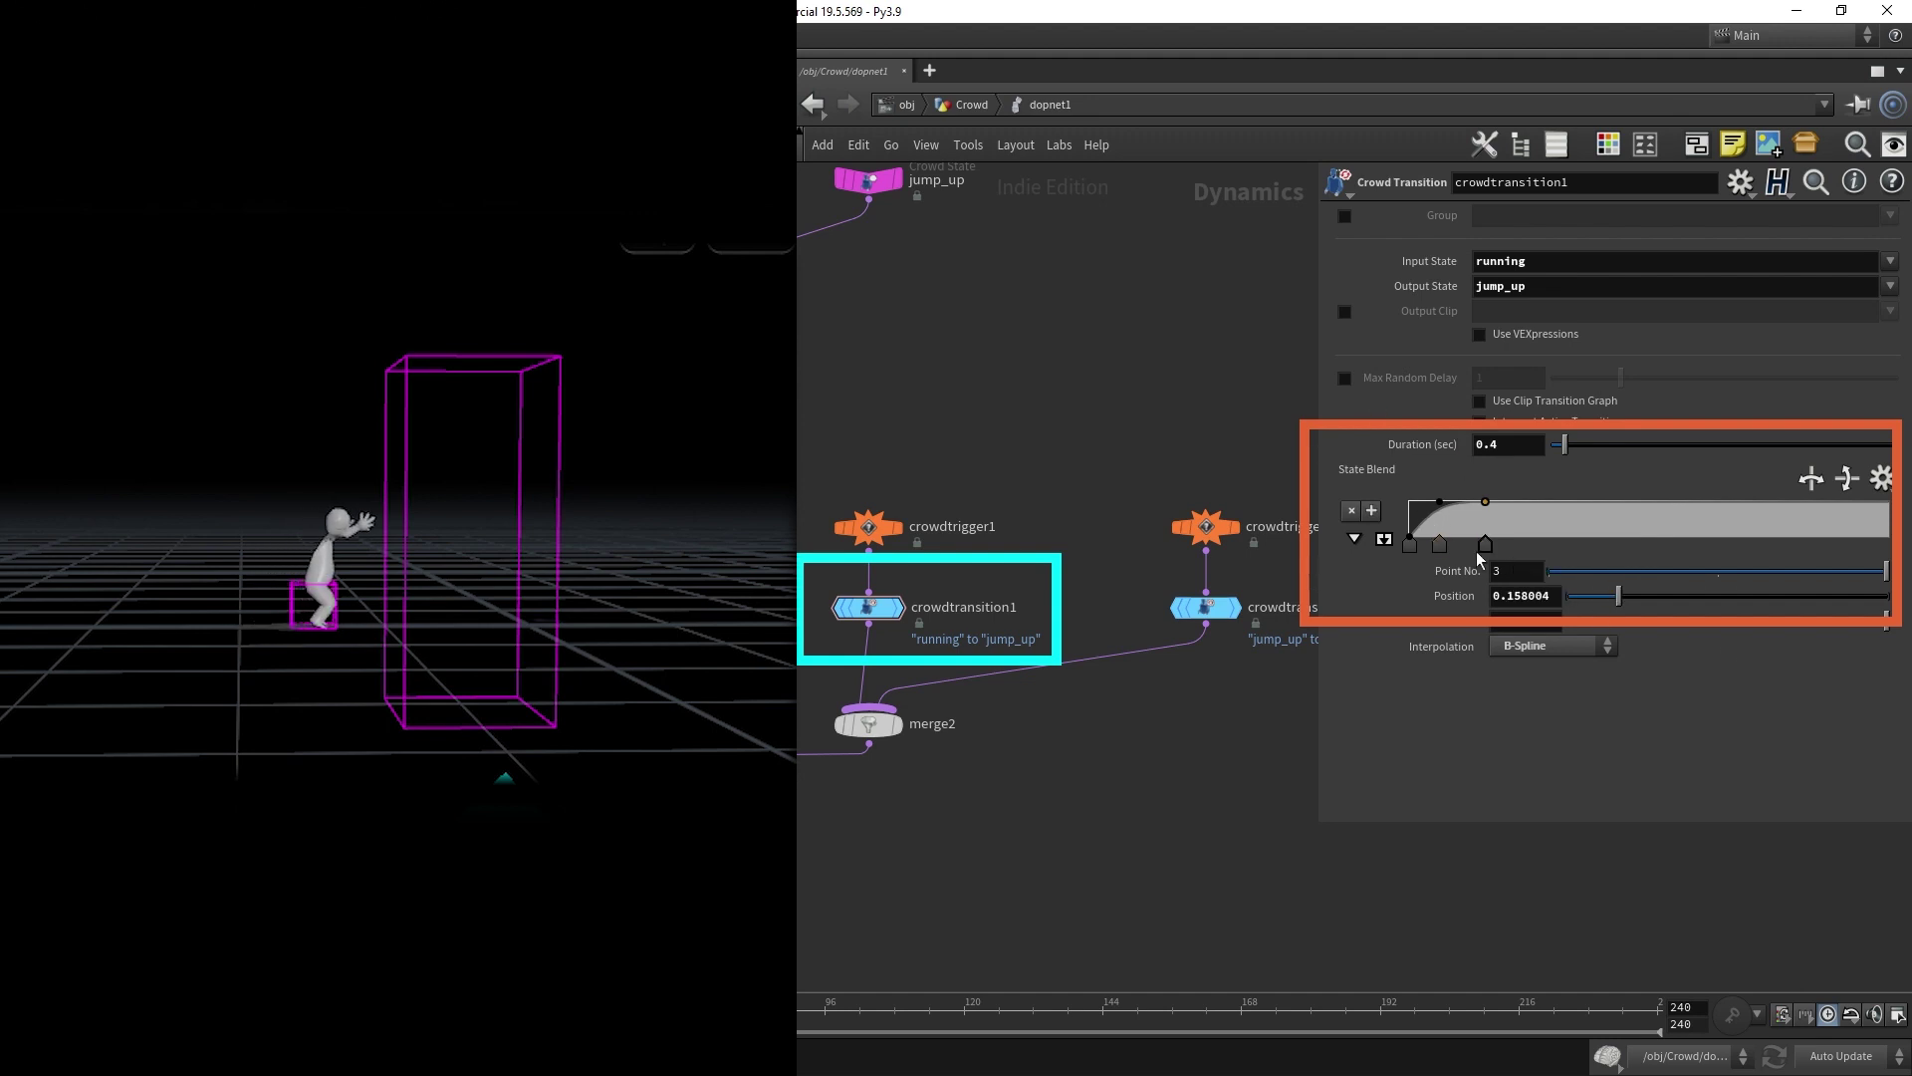
pyautogui.moveTo(1485, 545); pyautogui.dragTo(1888, 545)
pyautogui.moveTo(1441, 547); pyautogui.dragTo(1587, 555)
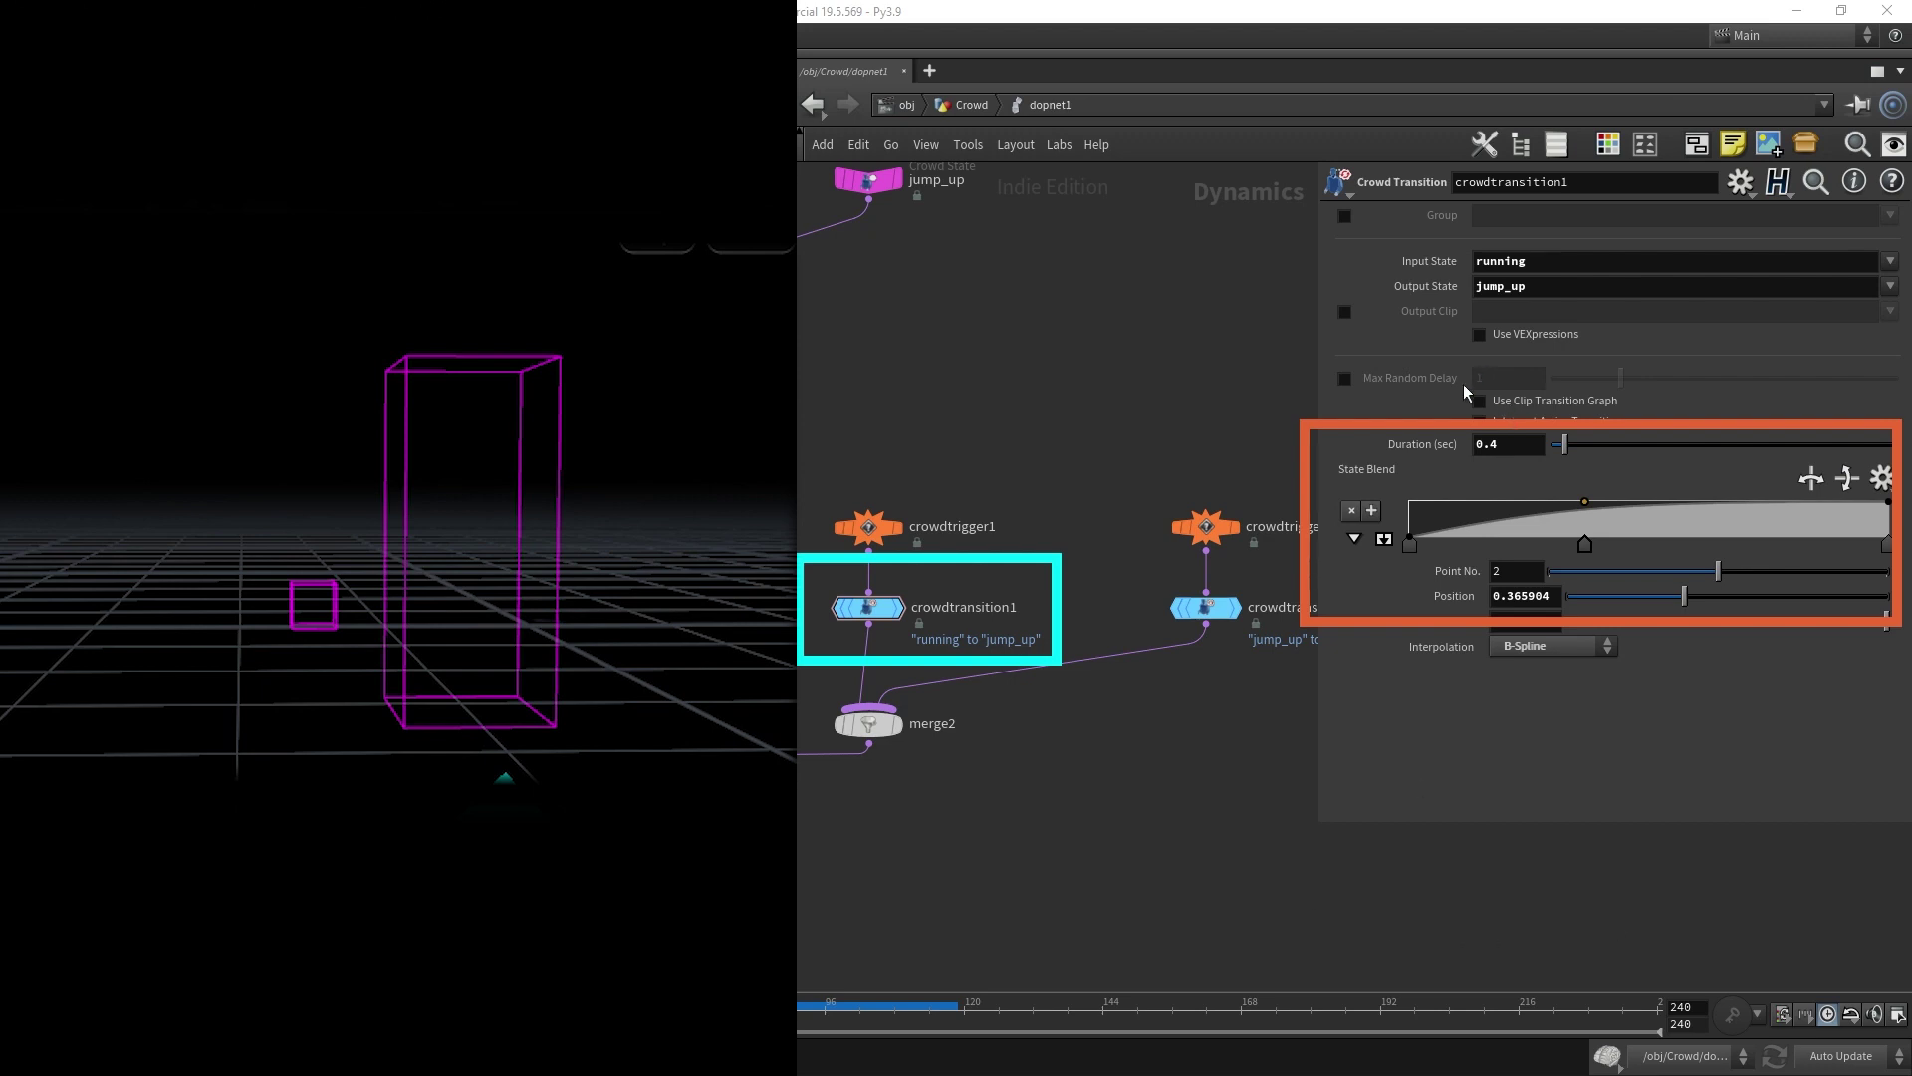
# Step: Set crowdtransition1's Duration to 1 second
pyautogui.doubleClick(1515, 441)
pyautogui.write('1')
pyautogui.press('Return')
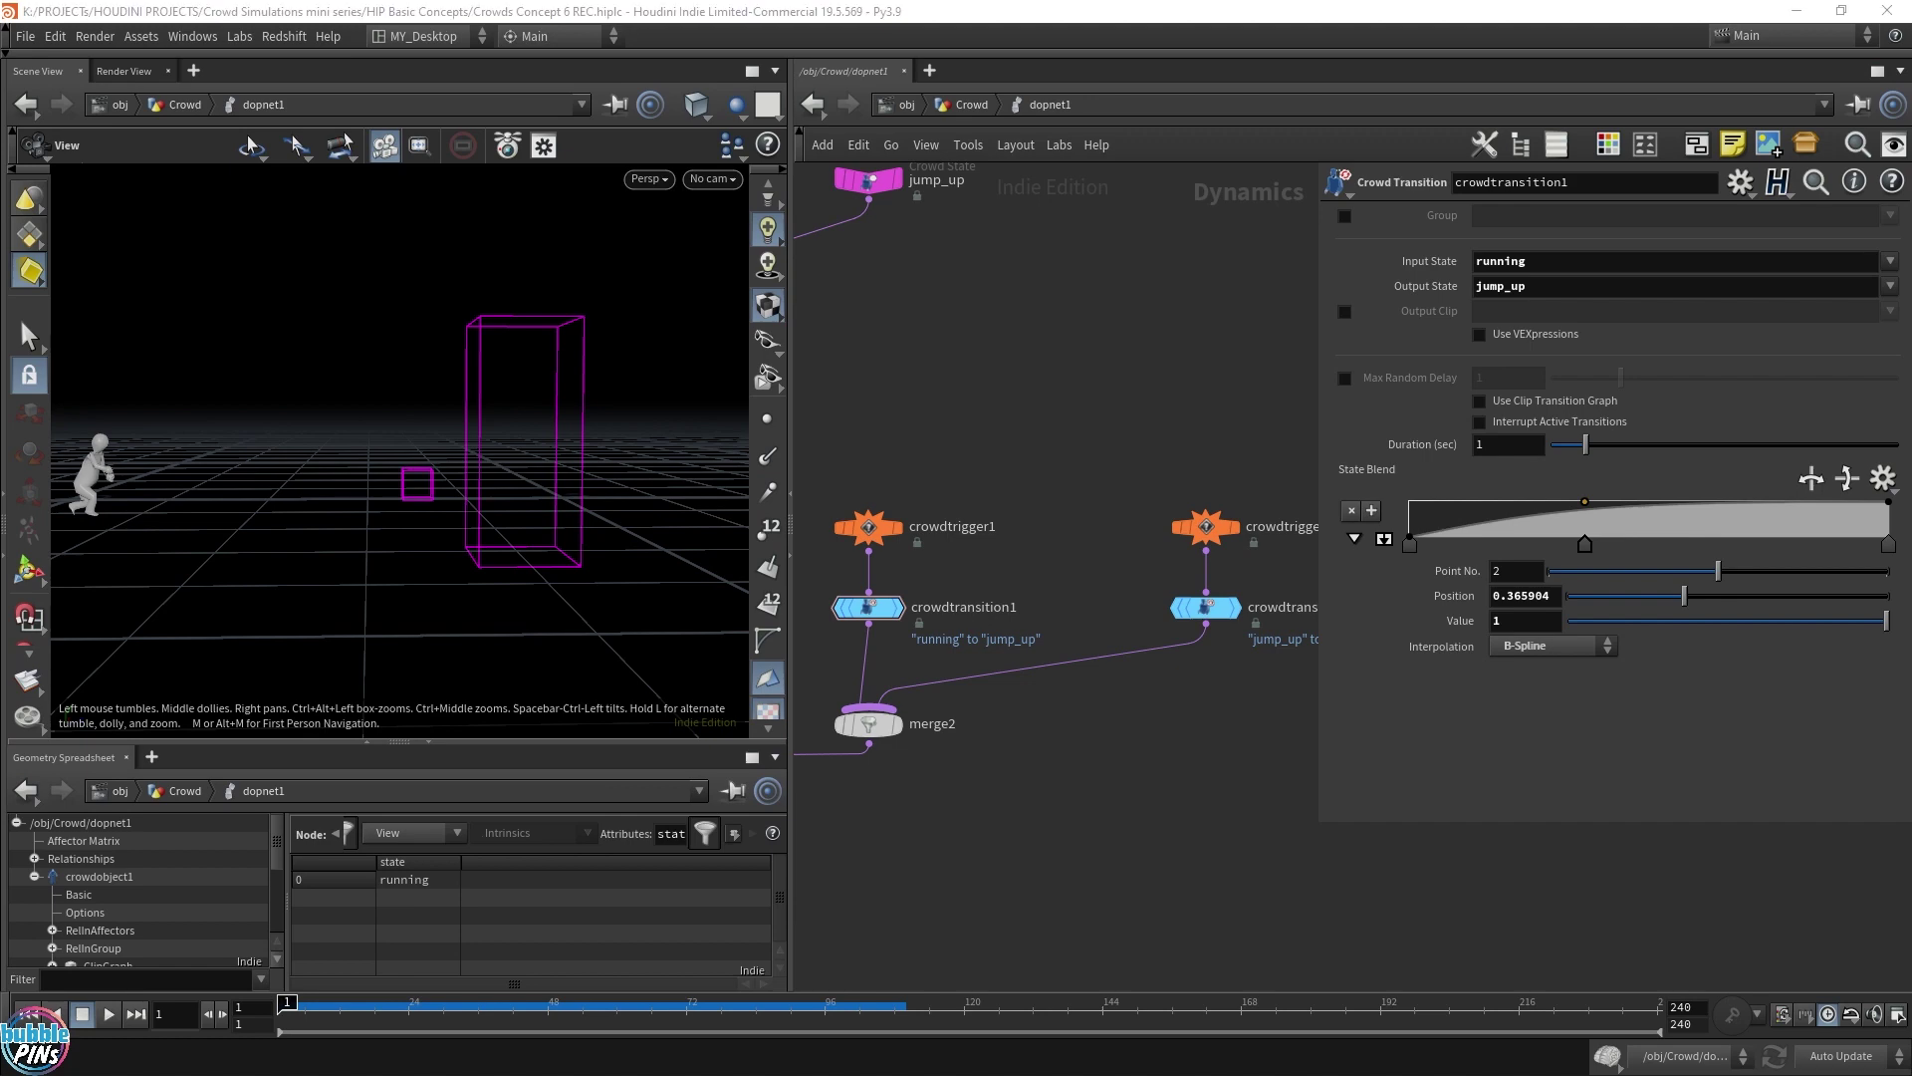
# Step: Scrub through frames 34, 56 and 60 to compare the agent's position with its state attribute during the jump
pyautogui.moveTo(435, 474); pyautogui.dragTo(490, 451)
pyautogui.scroll(2, 490, 451)
pyautogui.moveTo(490, 451); pyautogui.dragTo(445, 452, button='right')
pyautogui.moveTo(311, 1014); pyautogui.dragTo(471, 1015)
pyautogui.scroll(3, 517, 512)
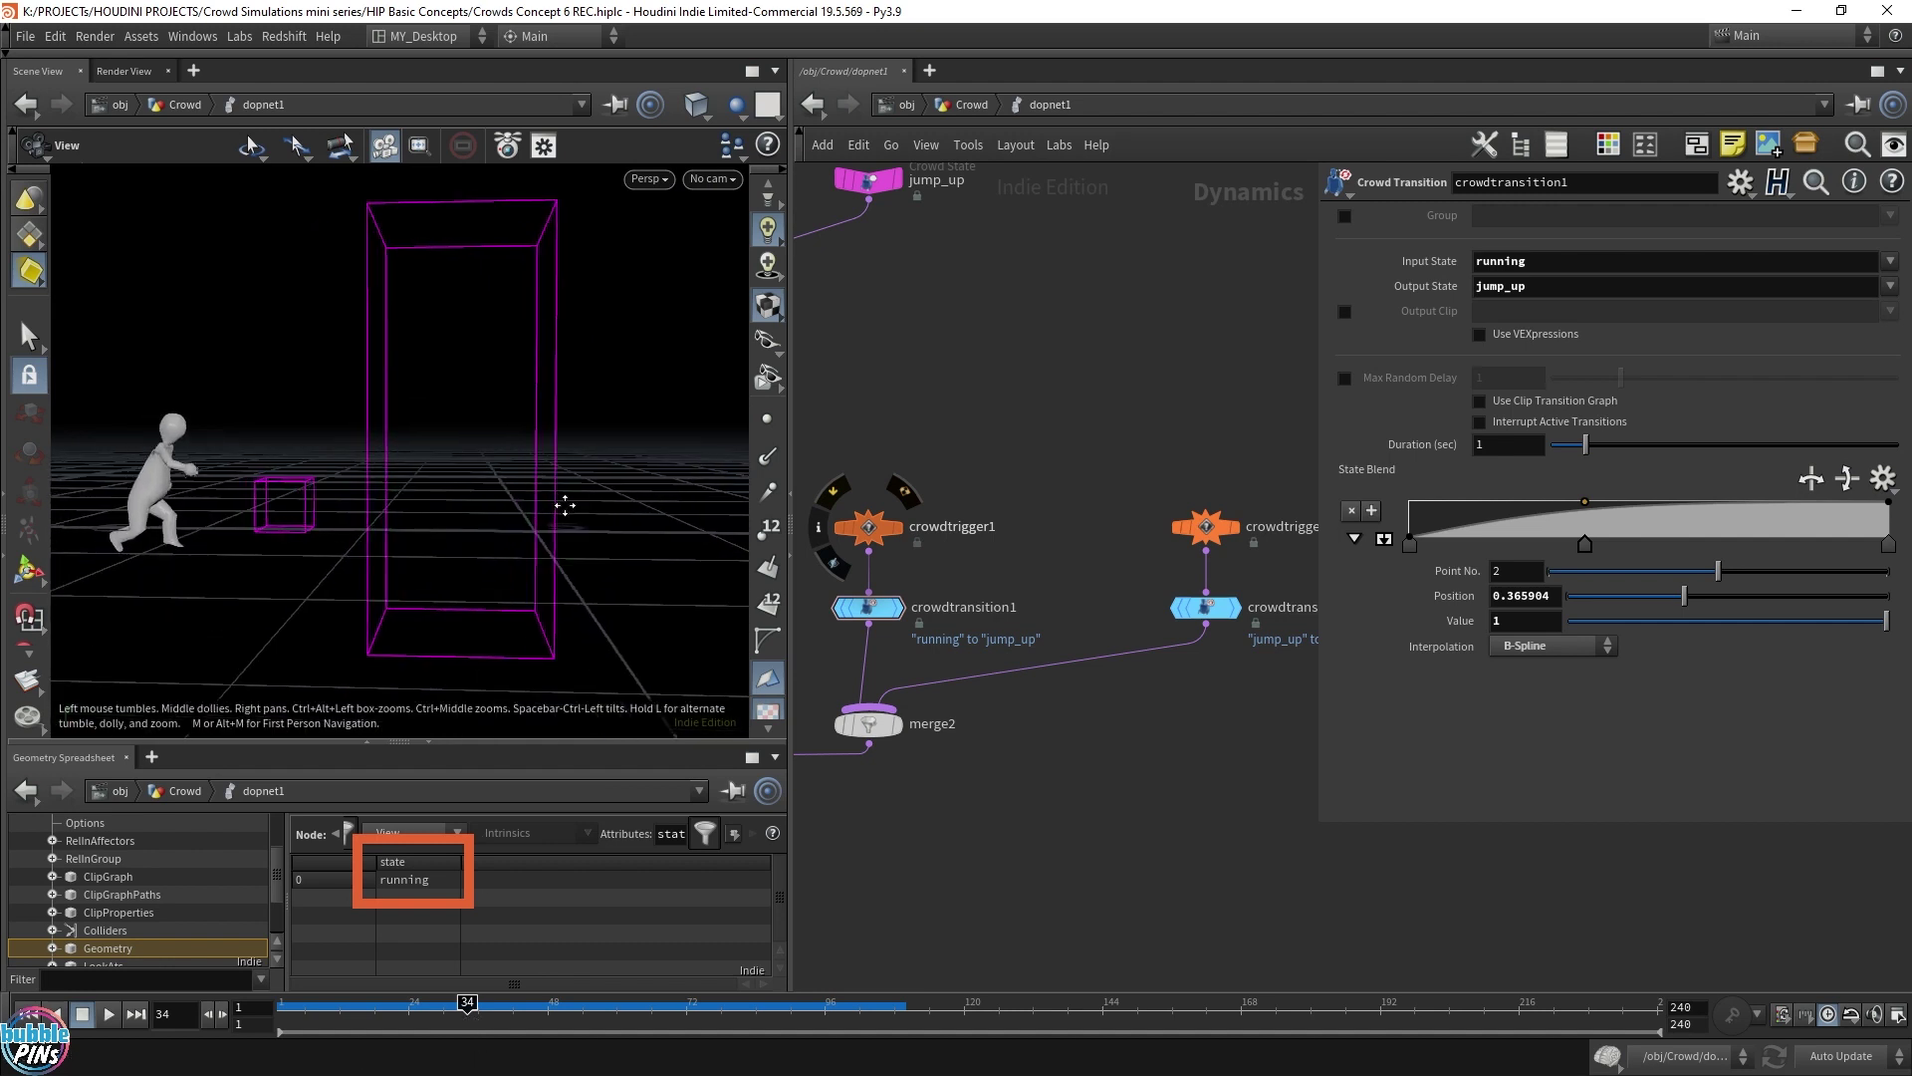
pyautogui.moveTo(572, 504); pyautogui.dragTo(597, 505, button='right')
pyautogui.moveTo(482, 1004); pyautogui.dragTo(594, 1004)
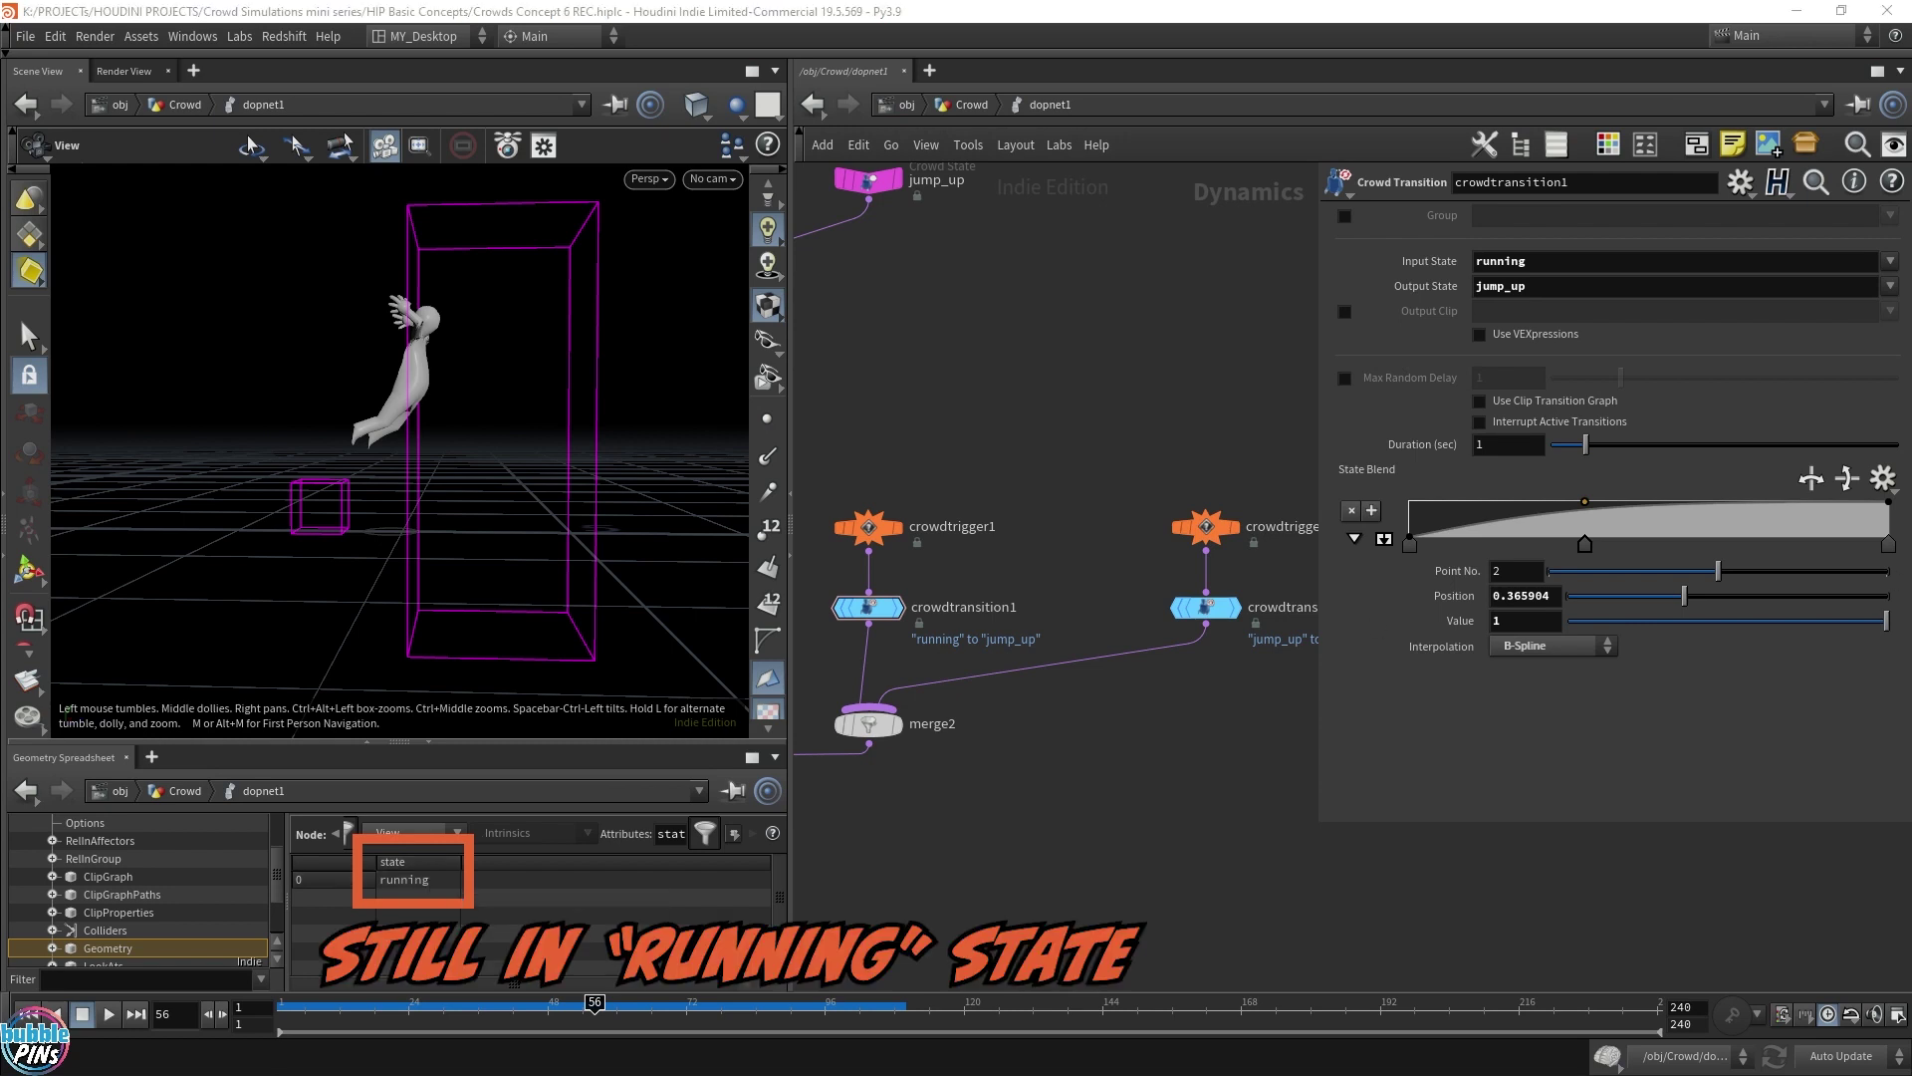
pyautogui.moveTo(598, 1006); pyautogui.dragTo(618, 1006)
pyautogui.moveTo(393, 403); pyautogui.dragTo(440, 390)
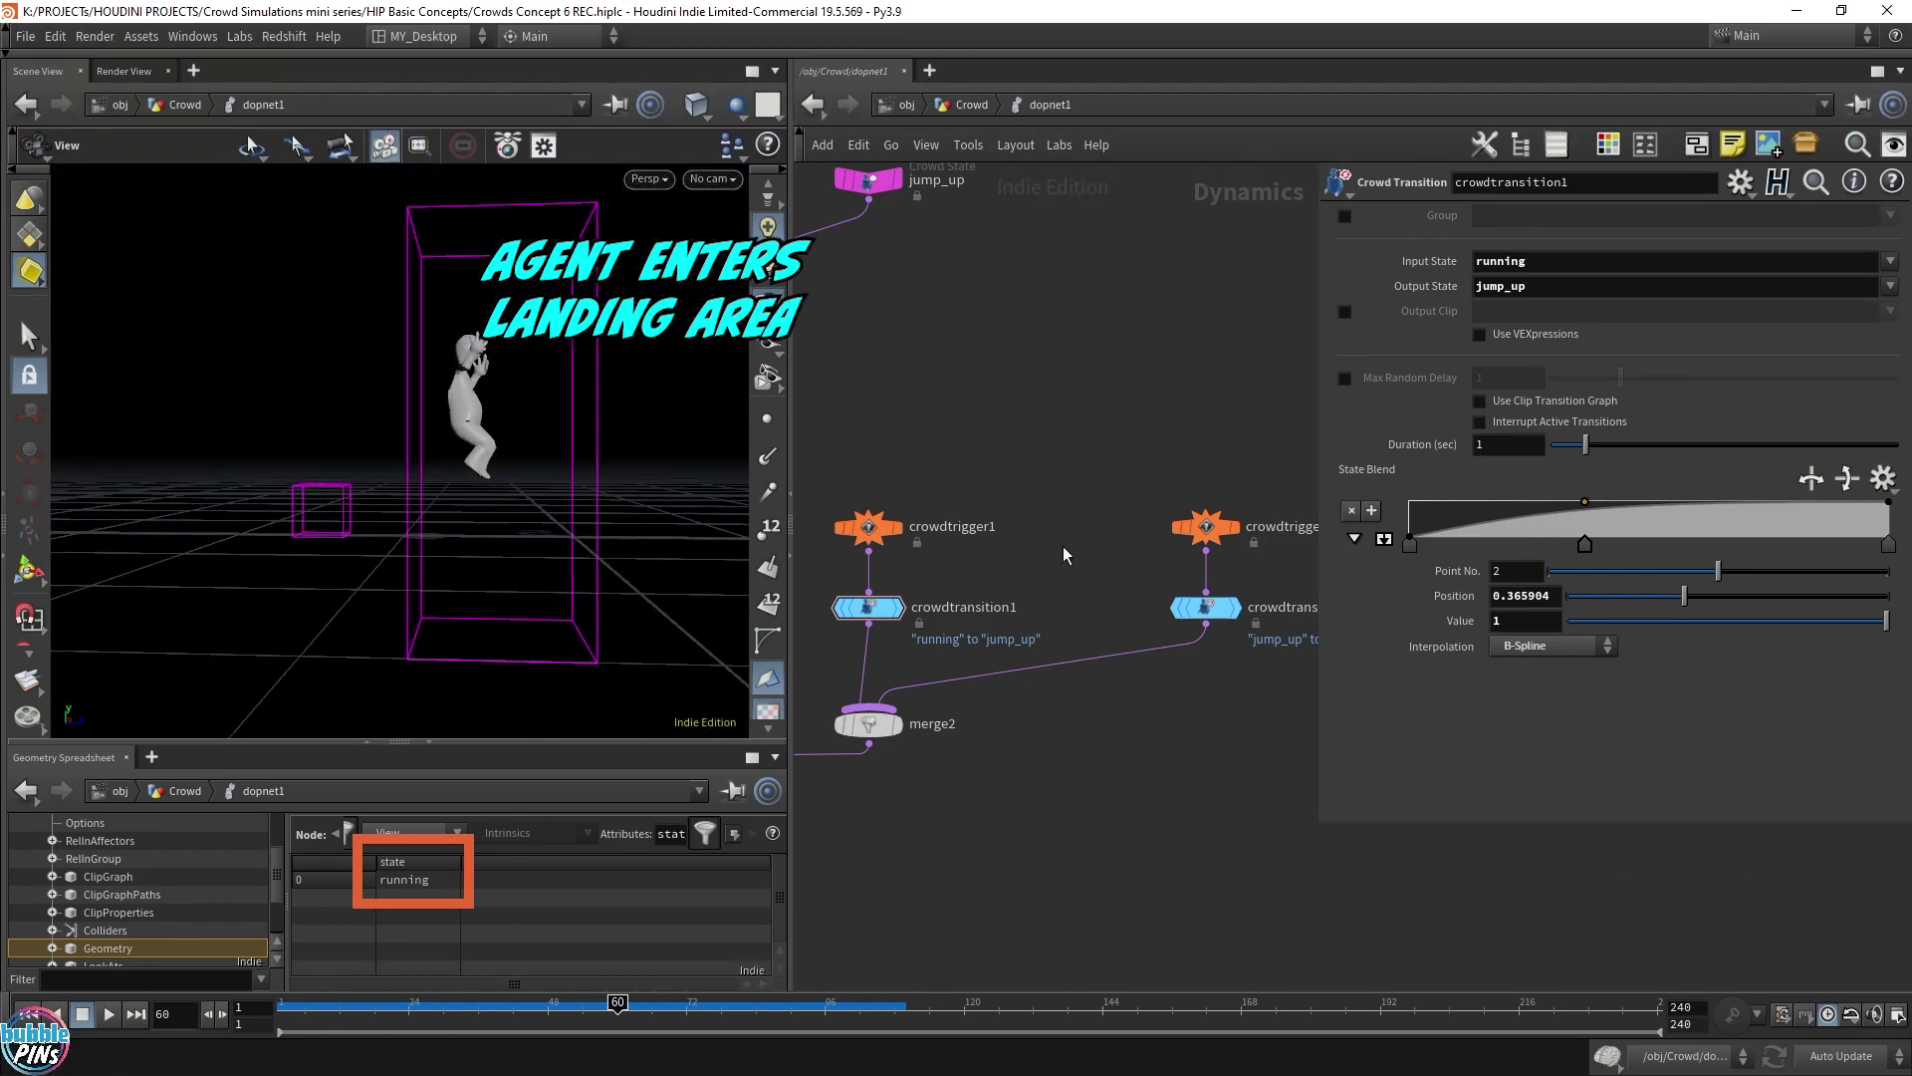
# Step: Move crowdtrigger2 and crowdtransition2 closer to crowdtrigger1's column, and inspect their trigger and jump_up to running transition settings
pyautogui.moveTo(1120, 490); pyautogui.dragTo(1181, 643)
pyautogui.moveTo(1216, 540); pyautogui.dragTo(1145, 541)
pyautogui.click(1145, 541)
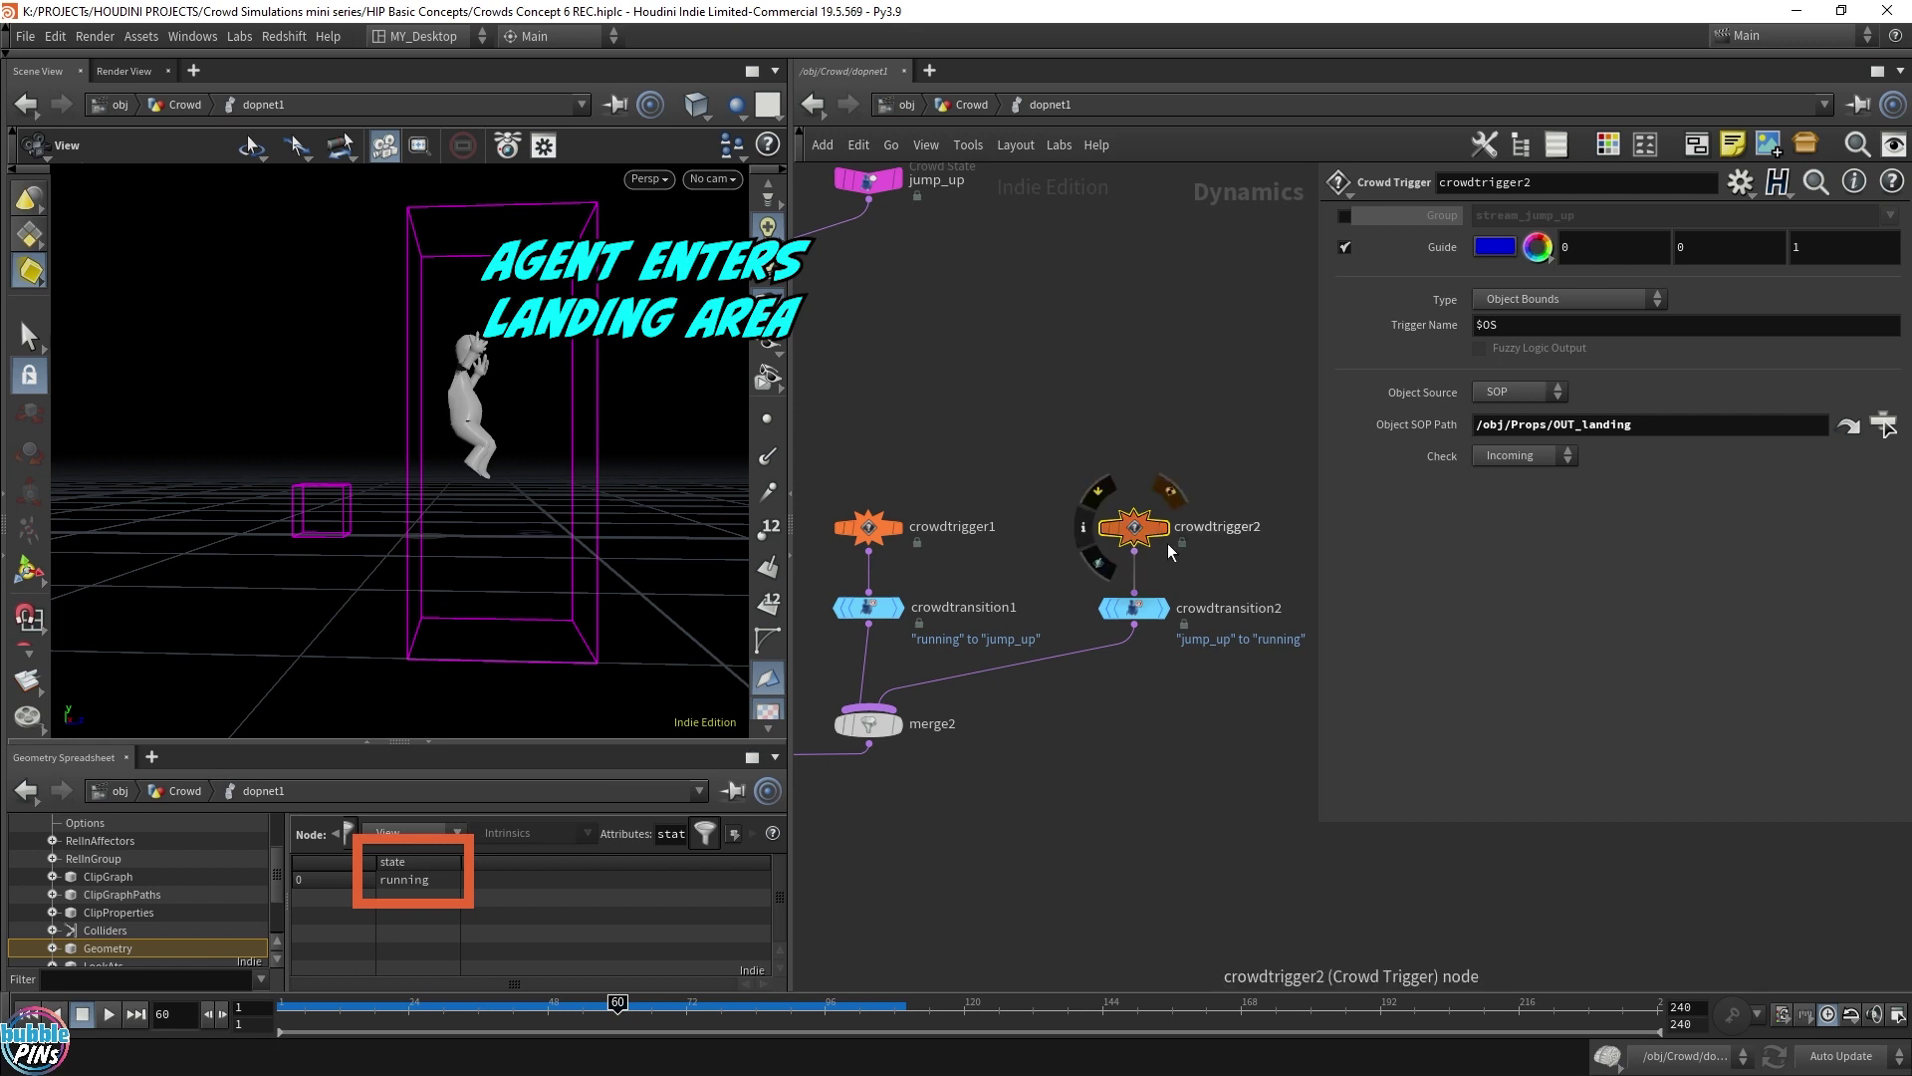
pyautogui.click(1133, 608)
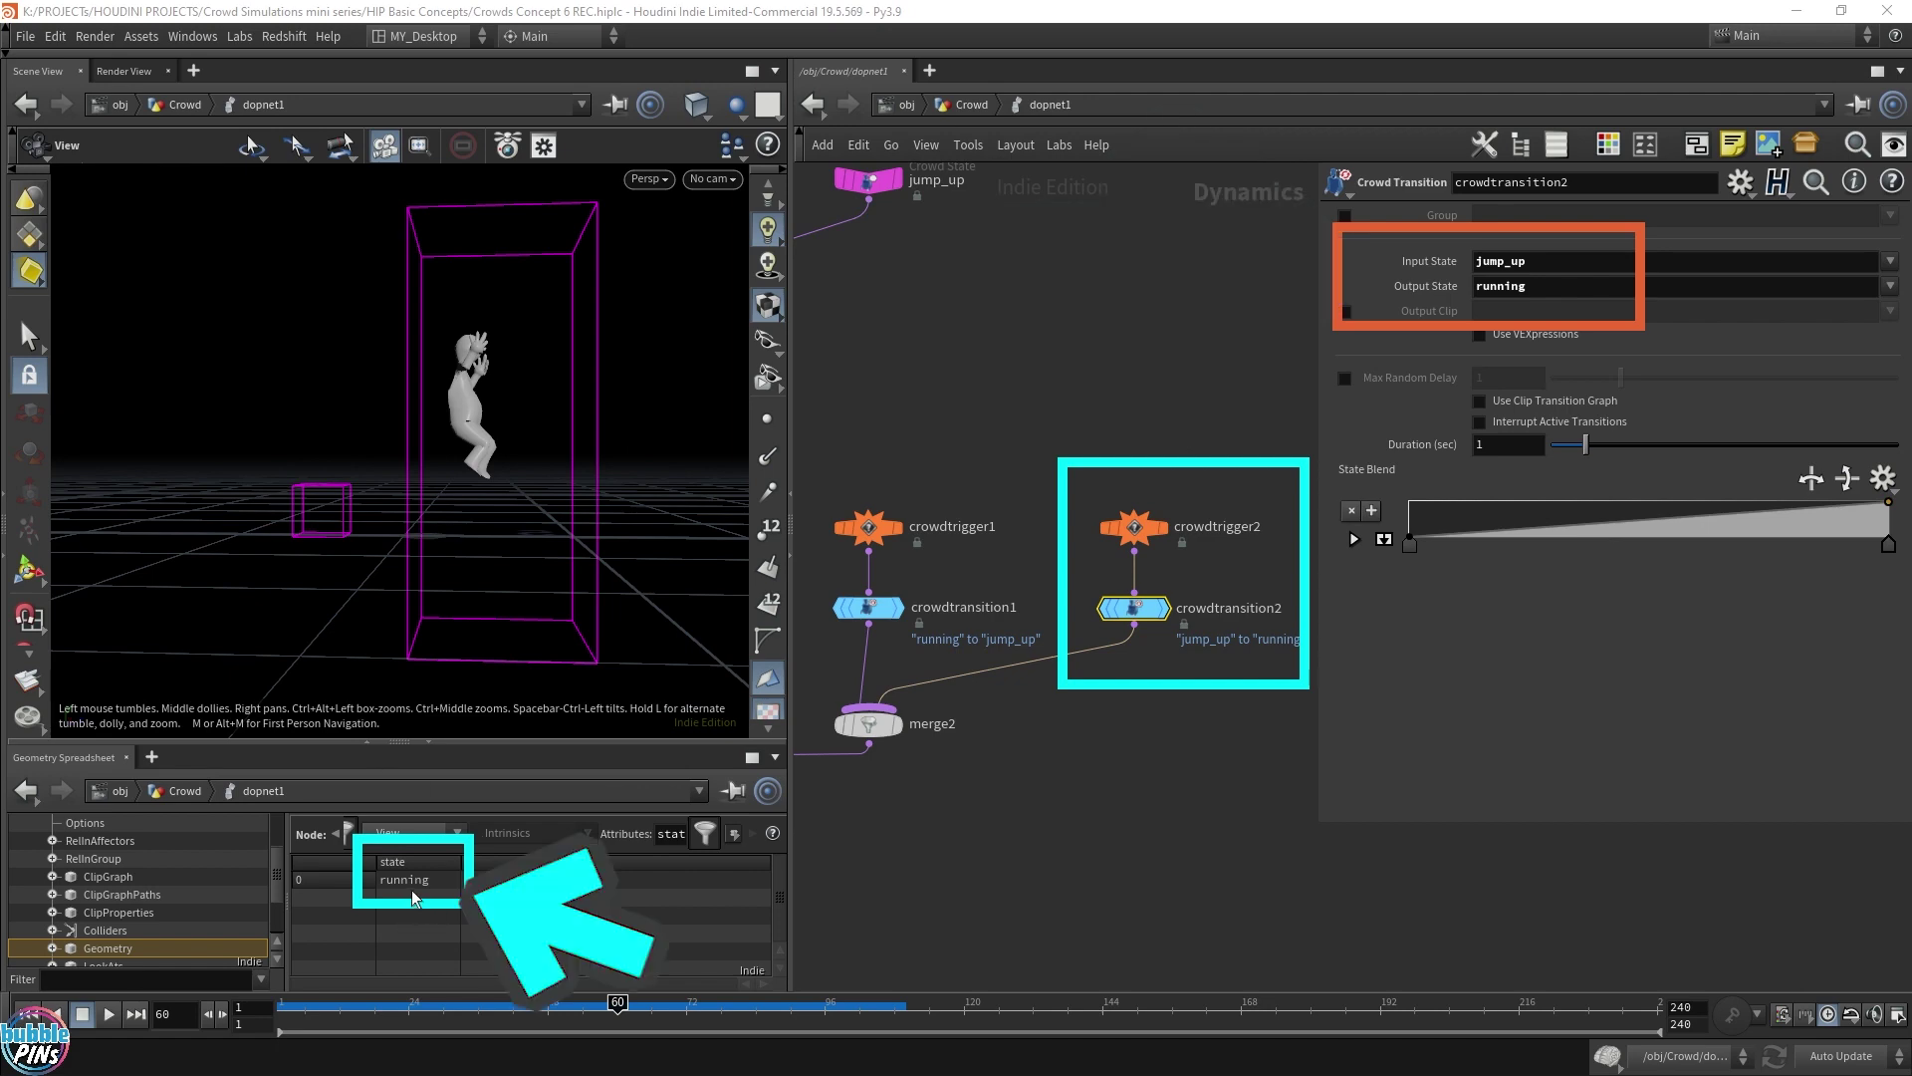
pyautogui.moveTo(485, 394)
pyautogui.mouseDown()
pyautogui.moveTo(508, 441)
pyautogui.moveTo(486, 405)
pyautogui.mouseUp()
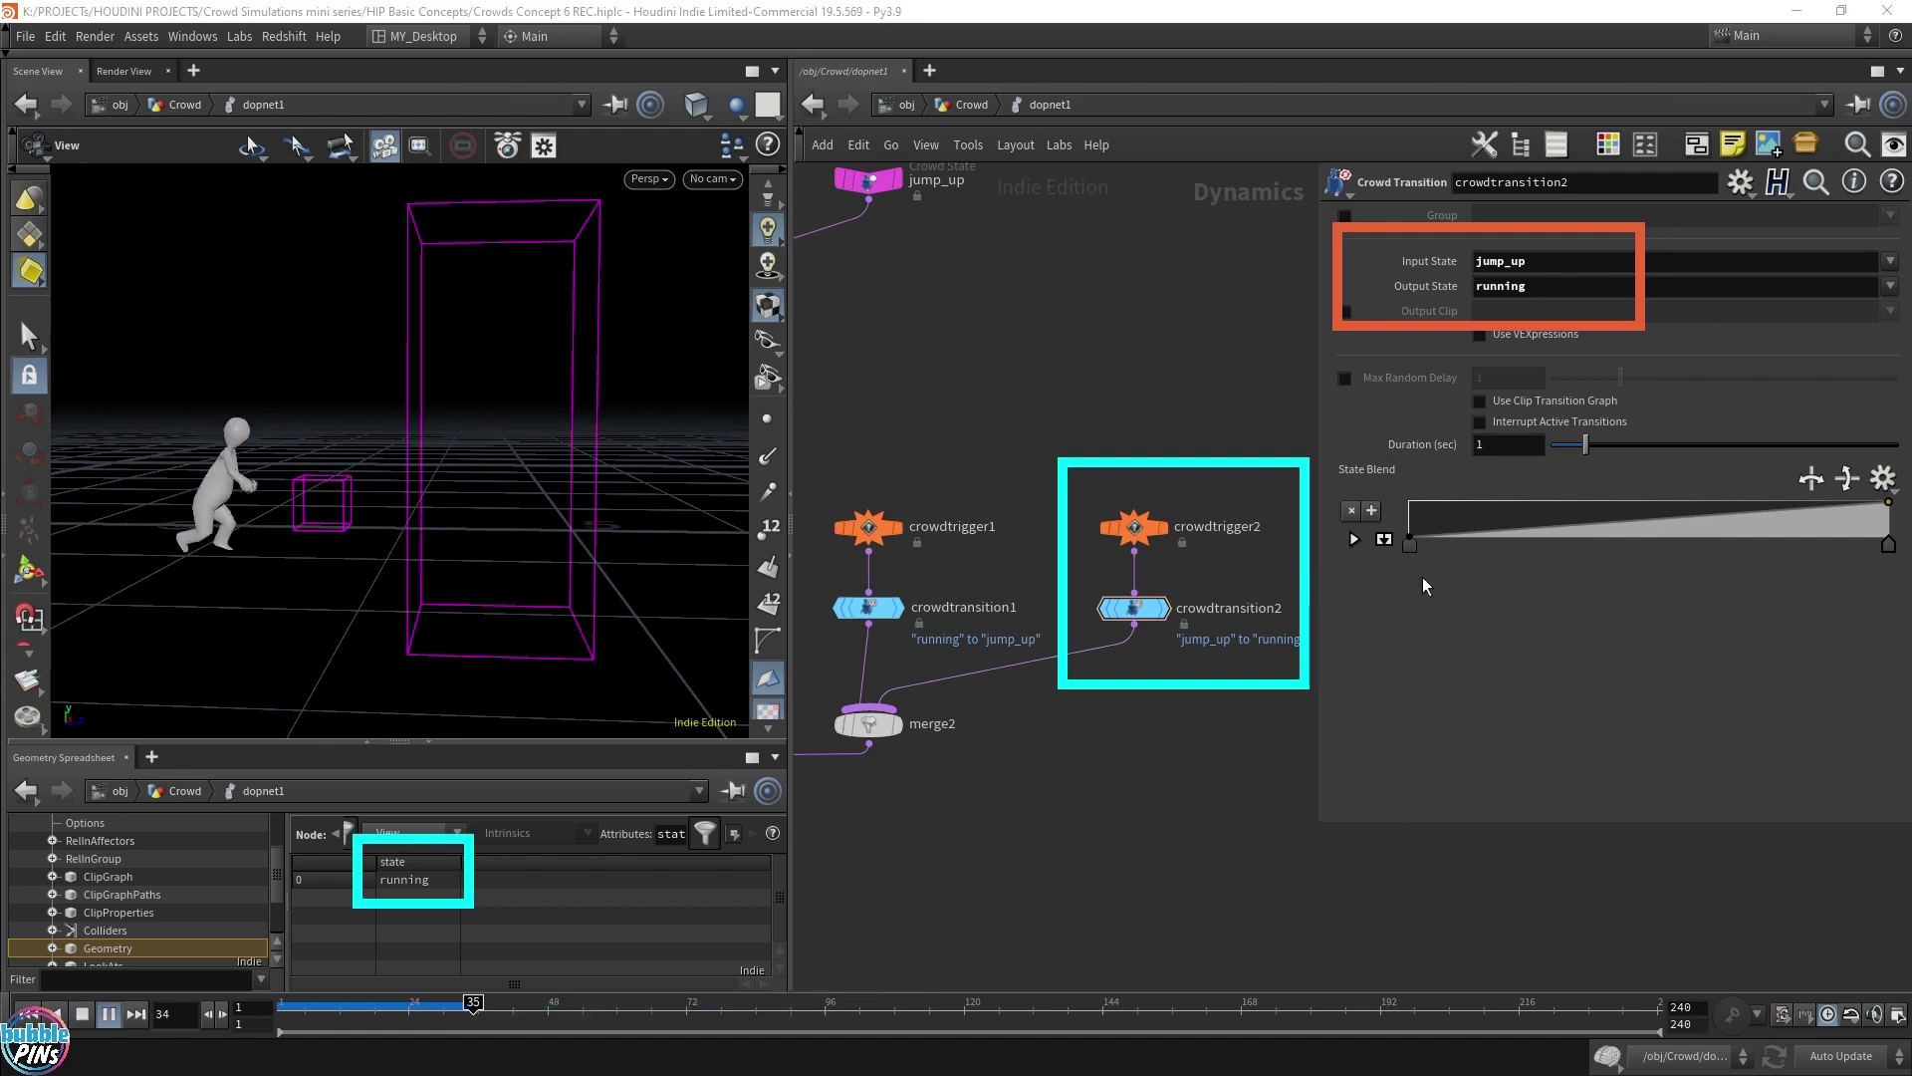
pyautogui.moveTo(1236, 733); pyautogui.dragTo(1076, 581)
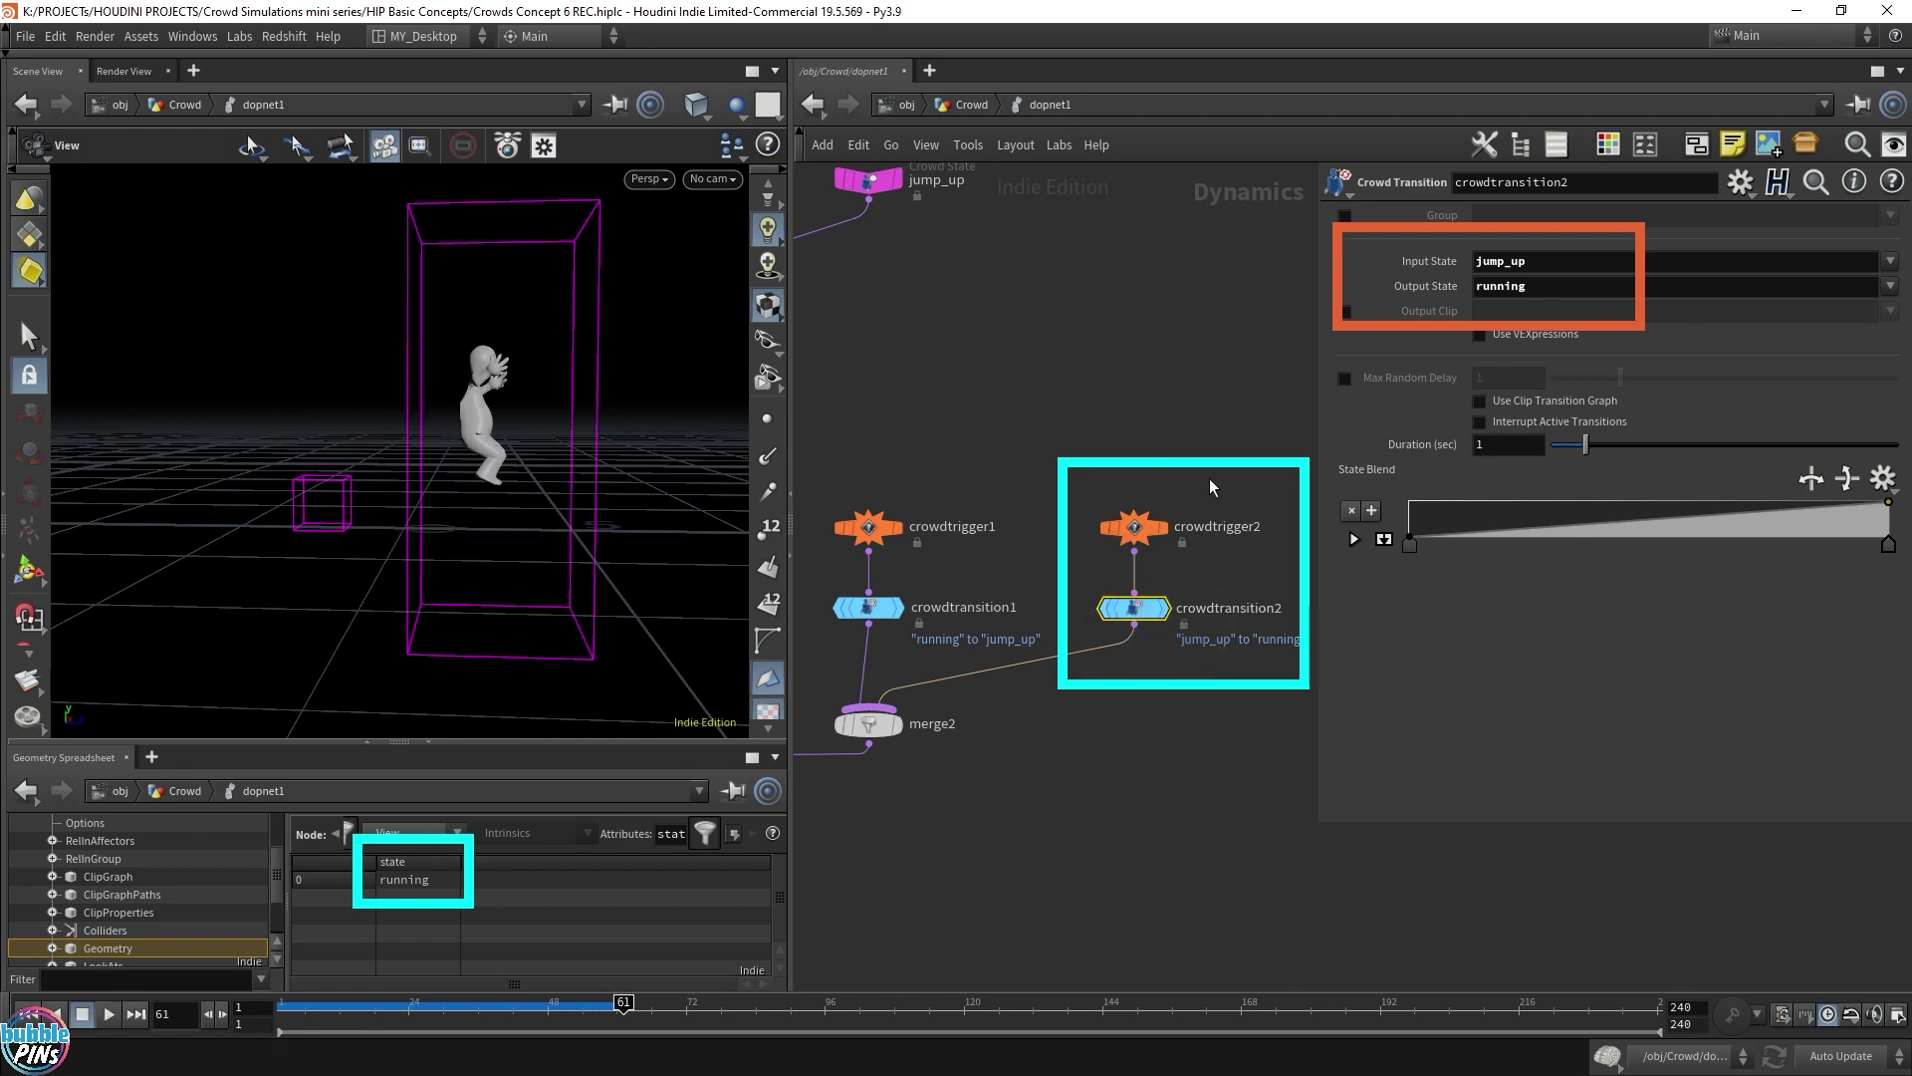
# Step: Set crowdtrigger2's Check option to Outgoing for the landing bounds
pyautogui.click(1136, 525)
pyautogui.click(1541, 460)
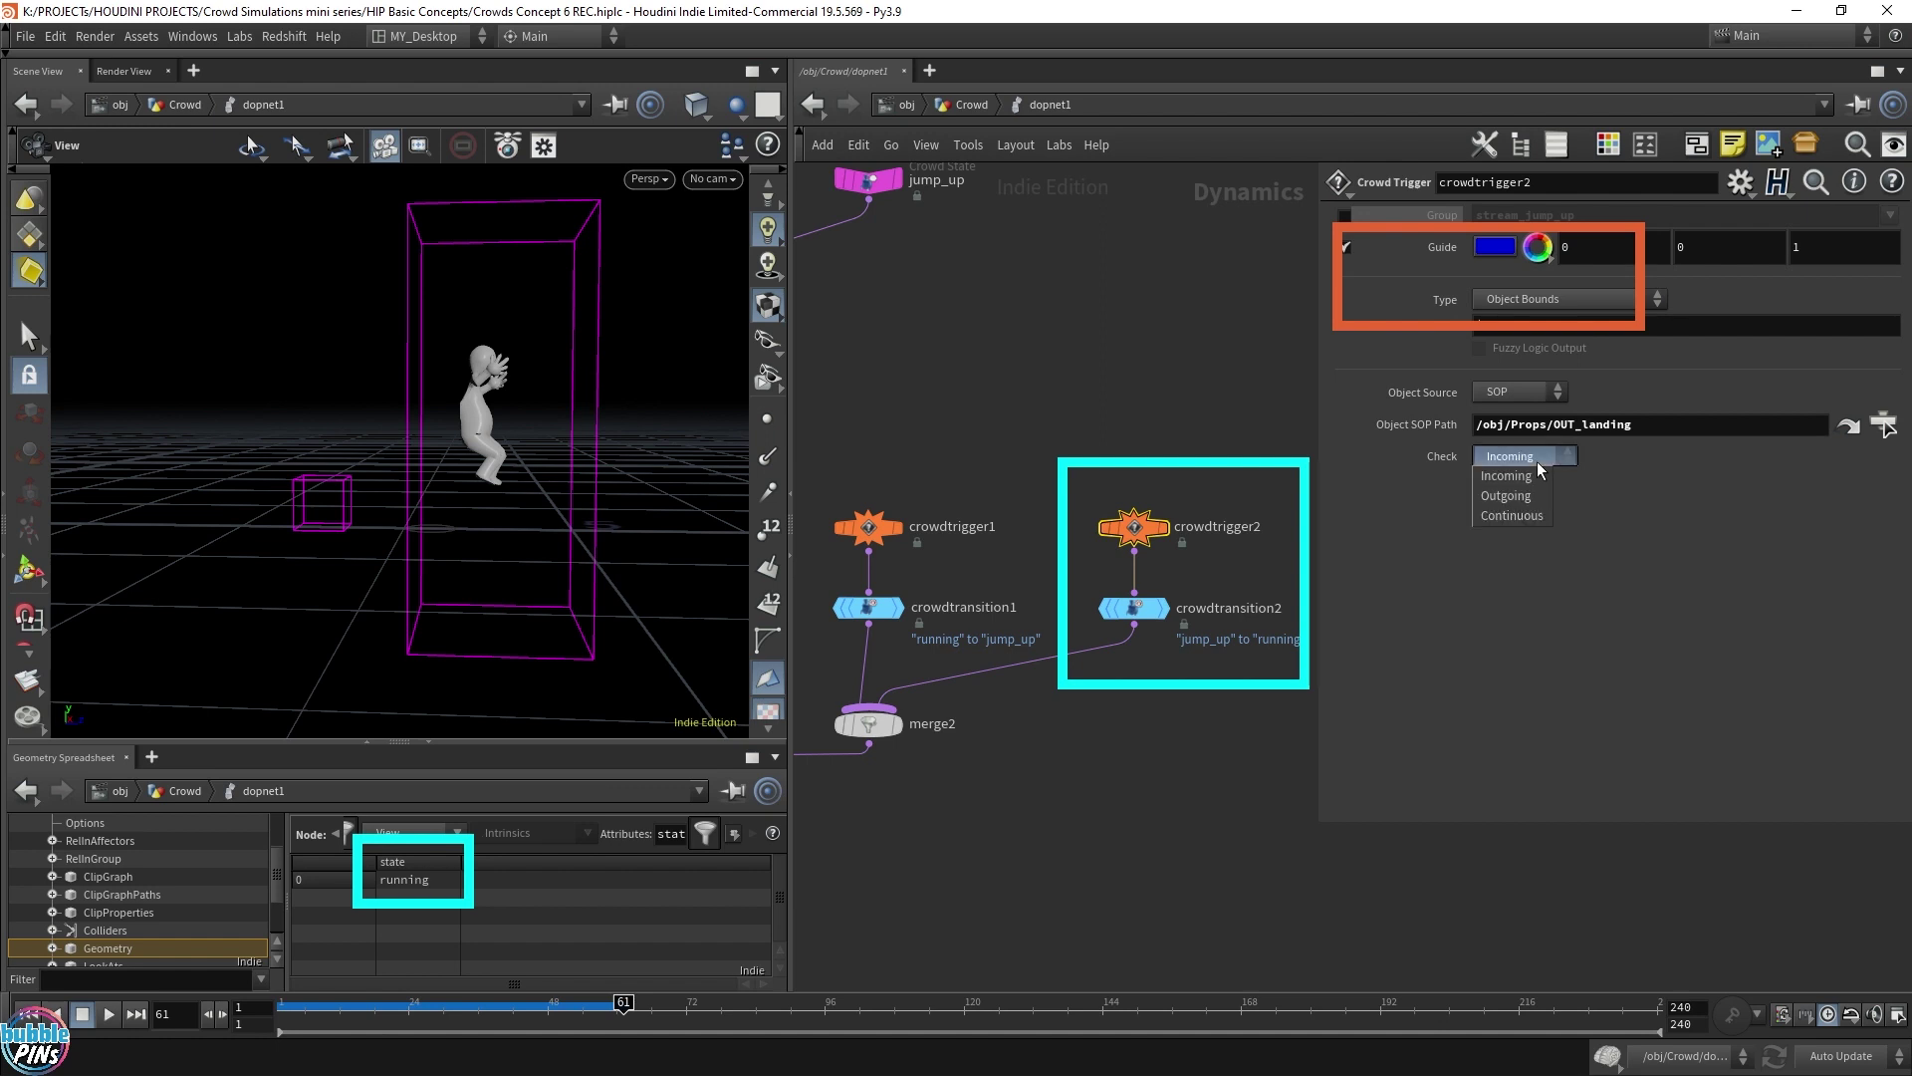
pyautogui.click(1506, 496)
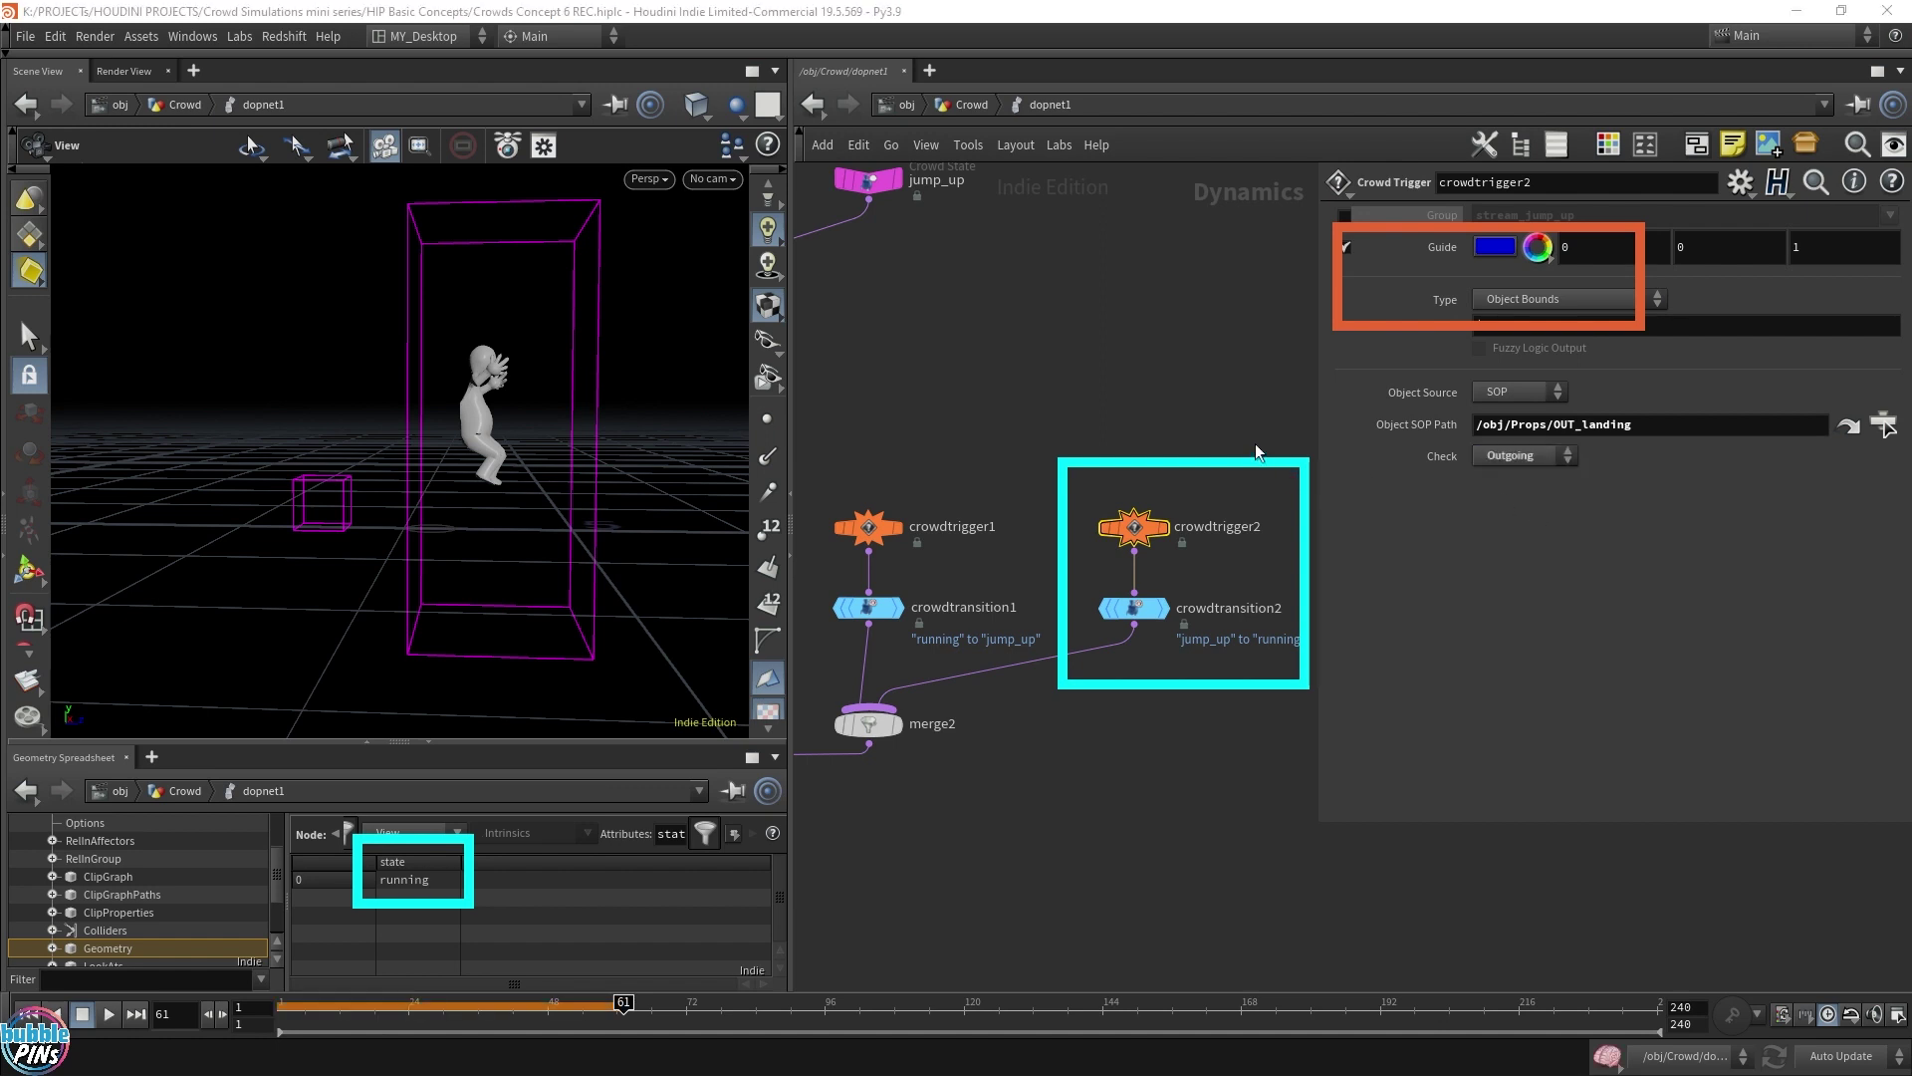
# Step: Replay the simulation from the start to frame 103 to examine the agent's state as it leaves the landing area
pyautogui.hotkey('ctrl', 'Up')
pyautogui.press('Up')
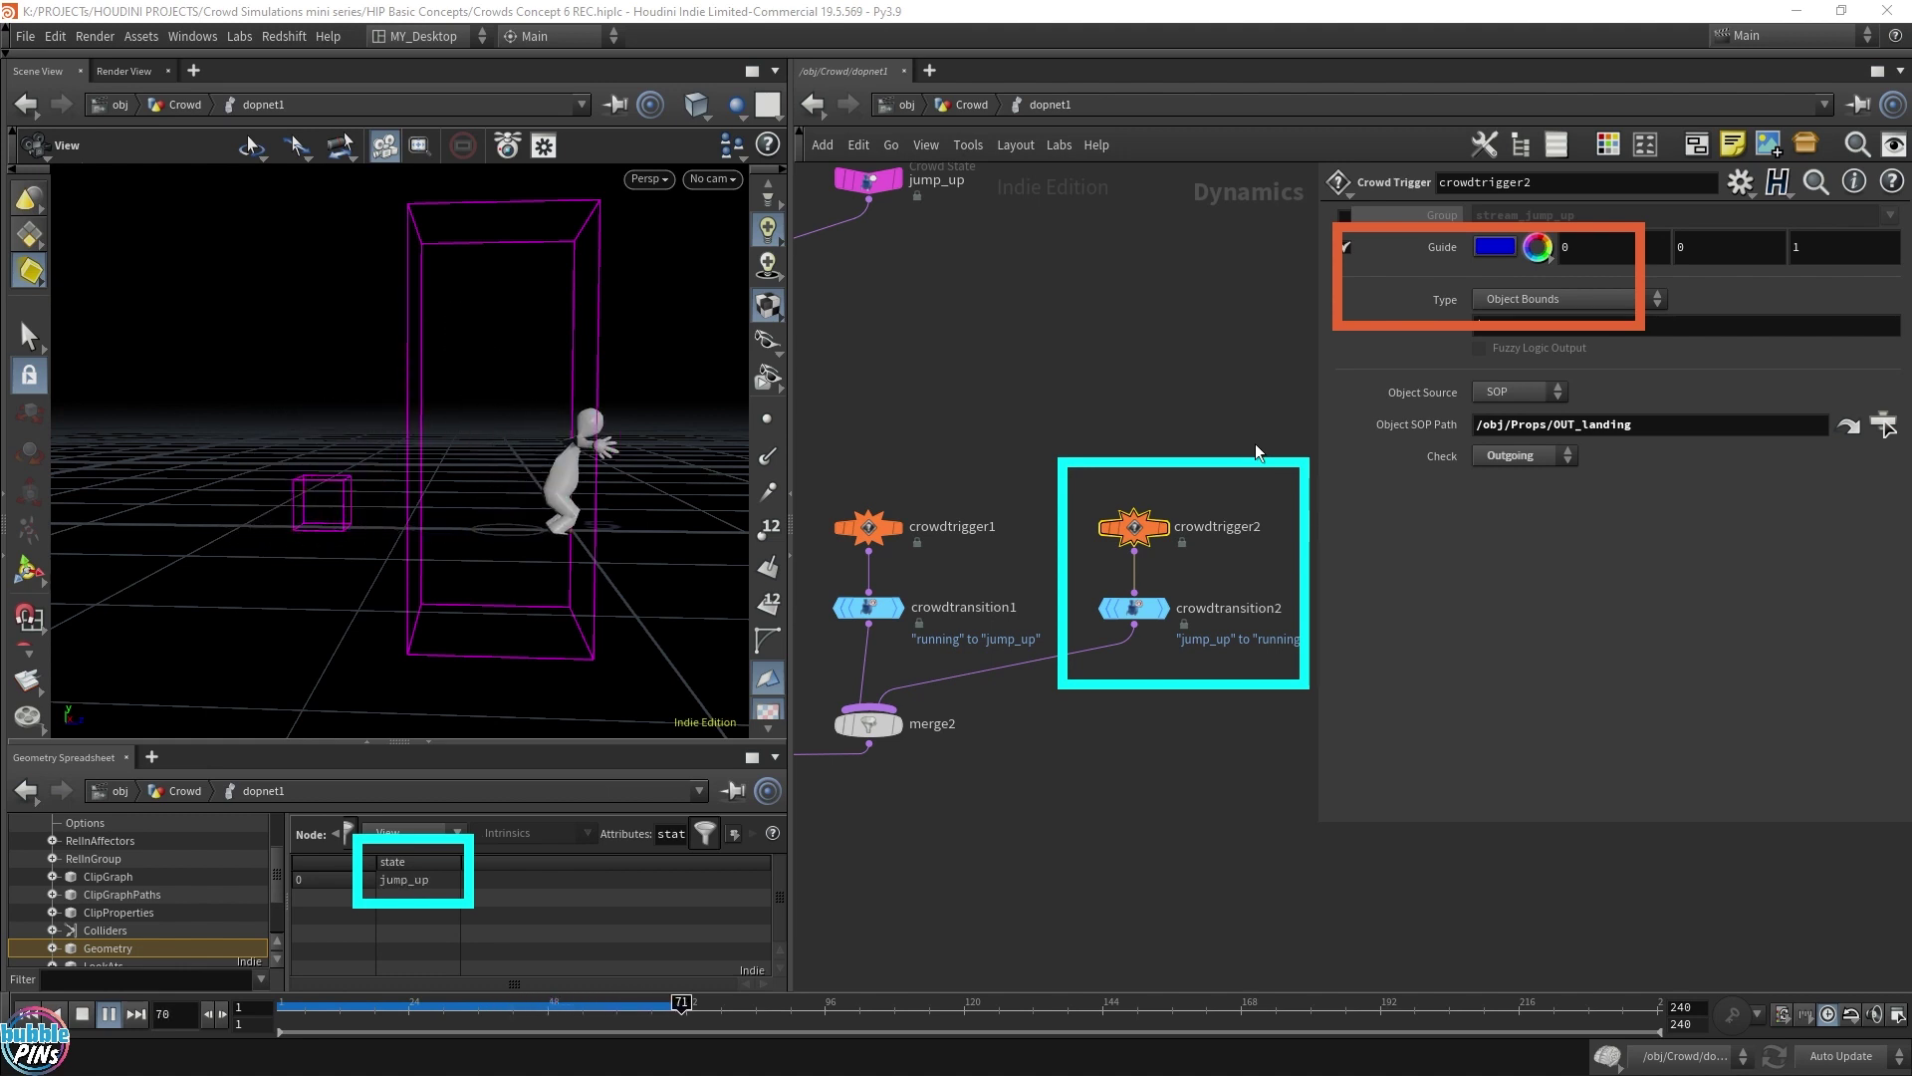
pyautogui.press('Up')
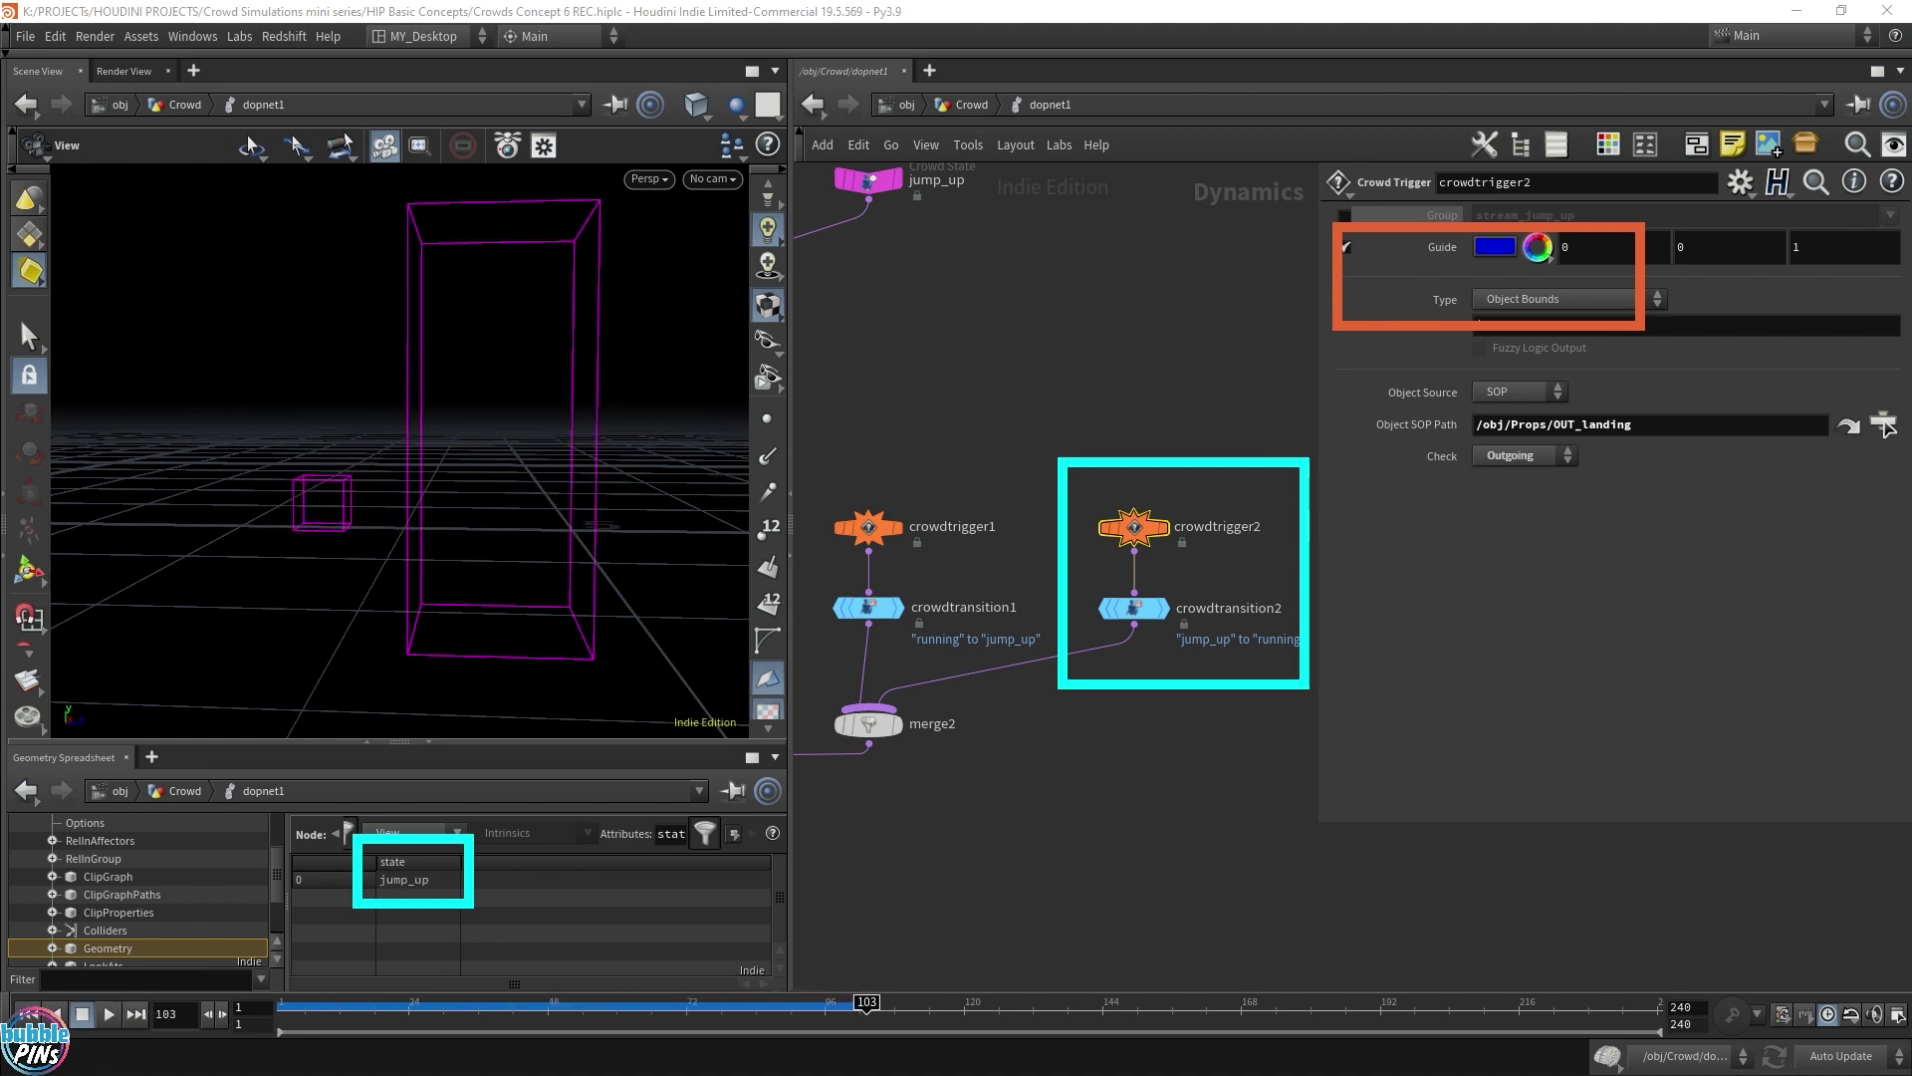
pyautogui.moveTo(389, 465); pyautogui.dragTo(551, 529, button='middle')
pyautogui.moveTo(660, 520); pyautogui.dragTo(491, 508, button='right')
pyautogui.moveTo(491, 508); pyautogui.dragTo(559, 498, button='middle')
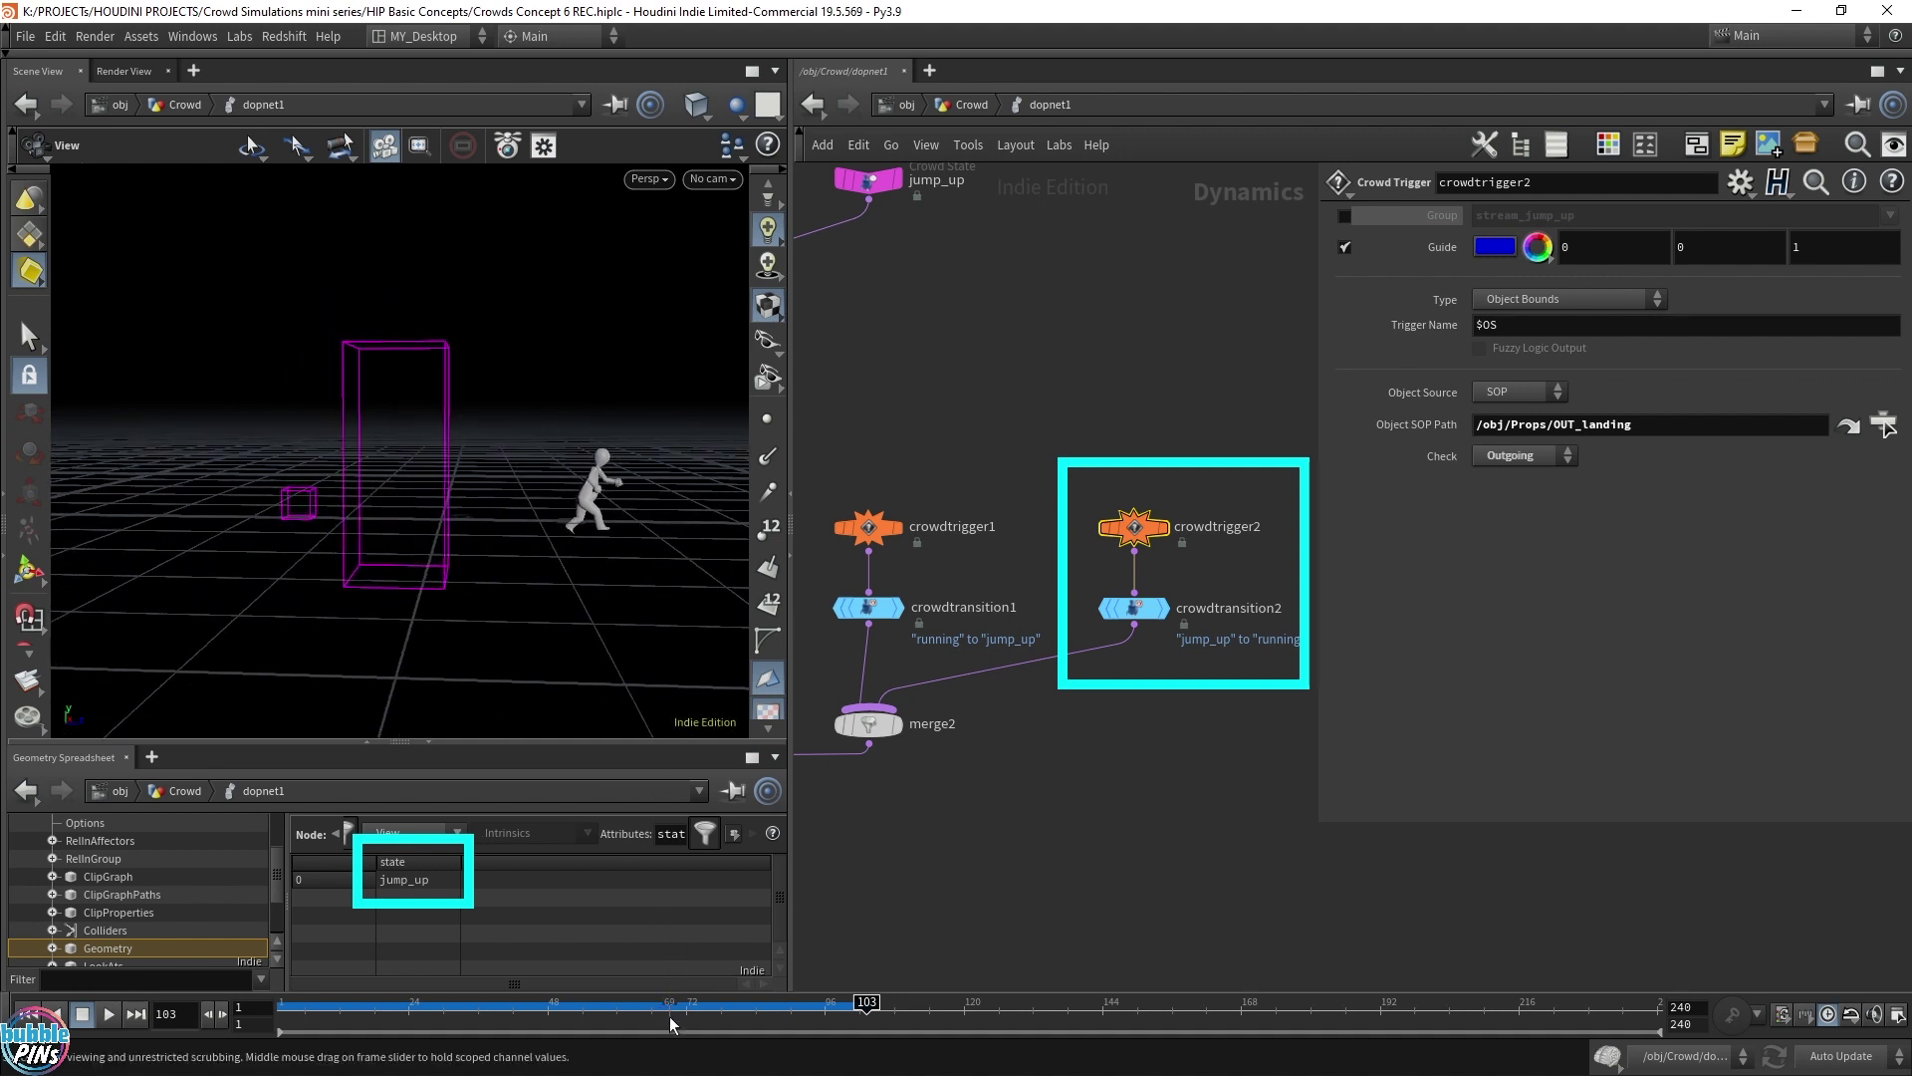
# Step: Play from frame 33 to frame 123 and scrub back to frame 105 to check when the state attribute changes
pyautogui.moveTo(697, 1006); pyautogui.dragTo(462, 1014)
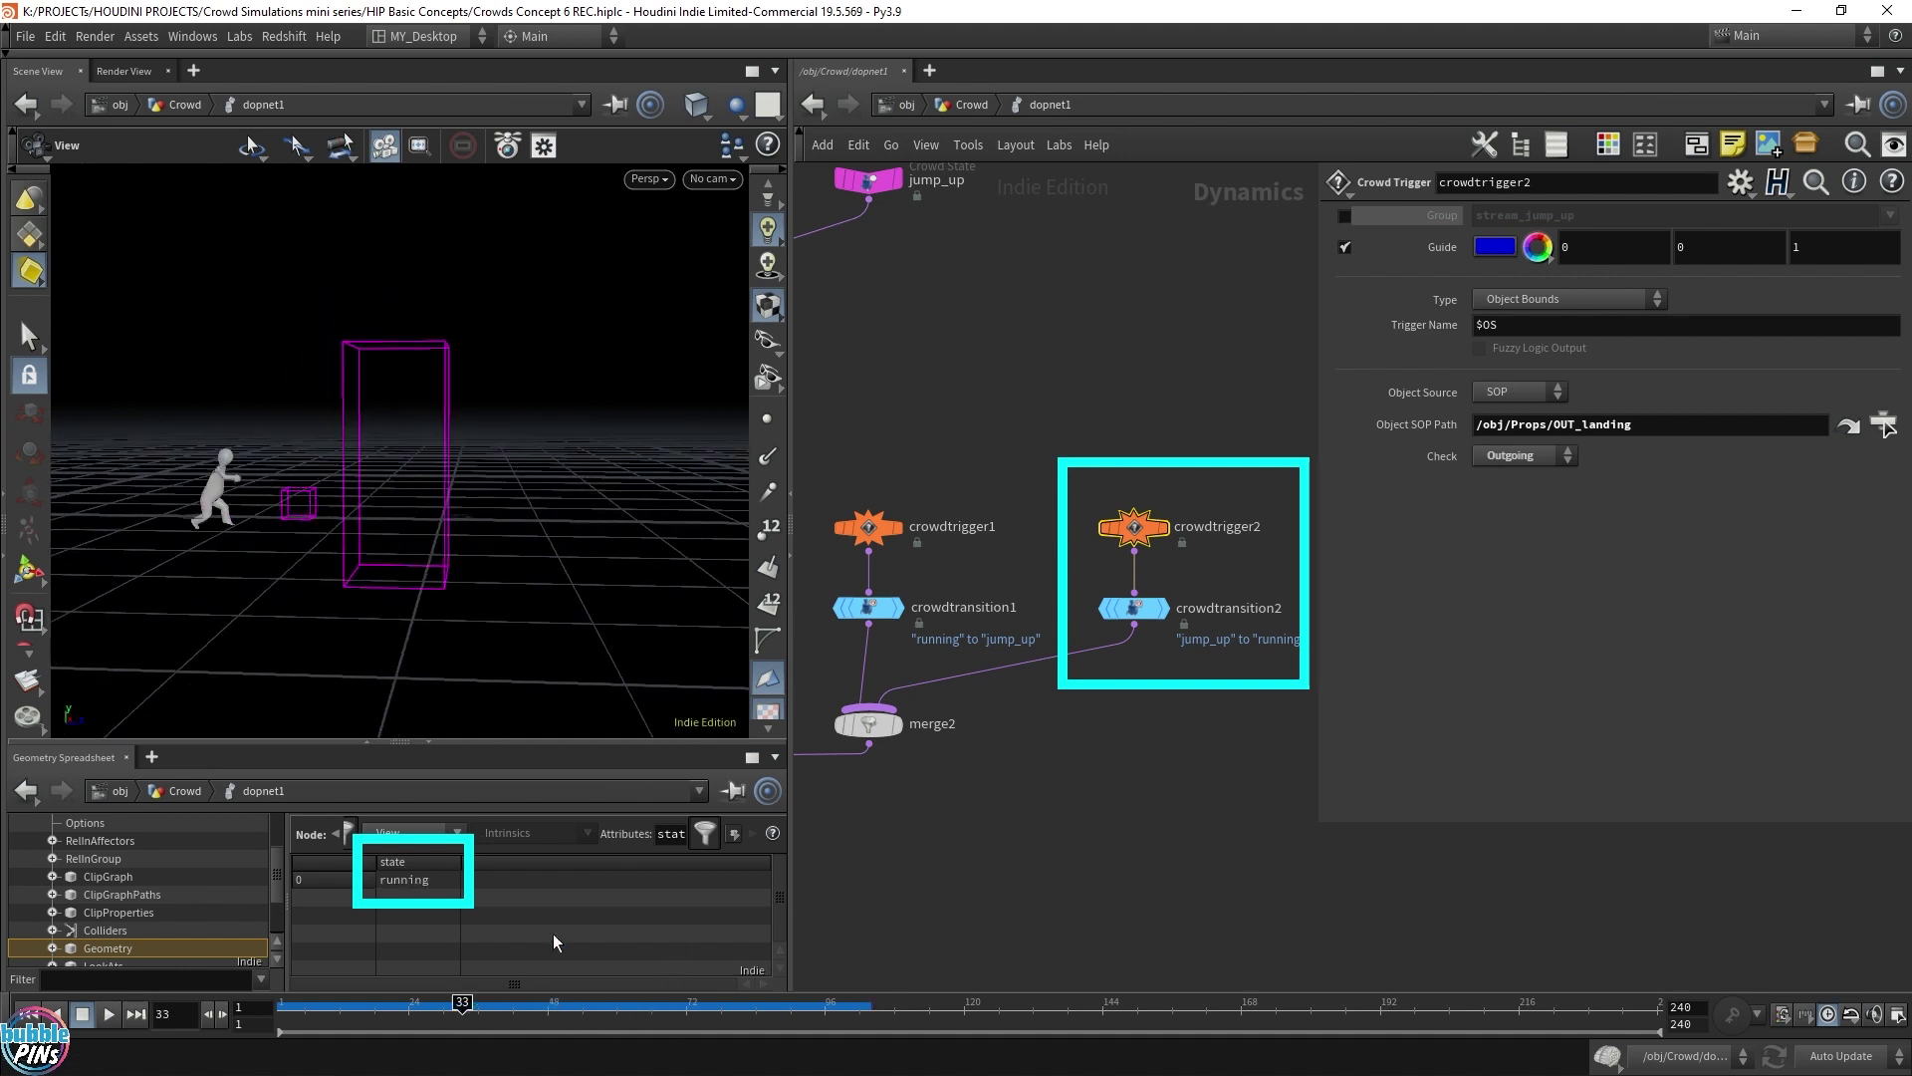
pyautogui.click(1049, 934)
pyautogui.press('Up')
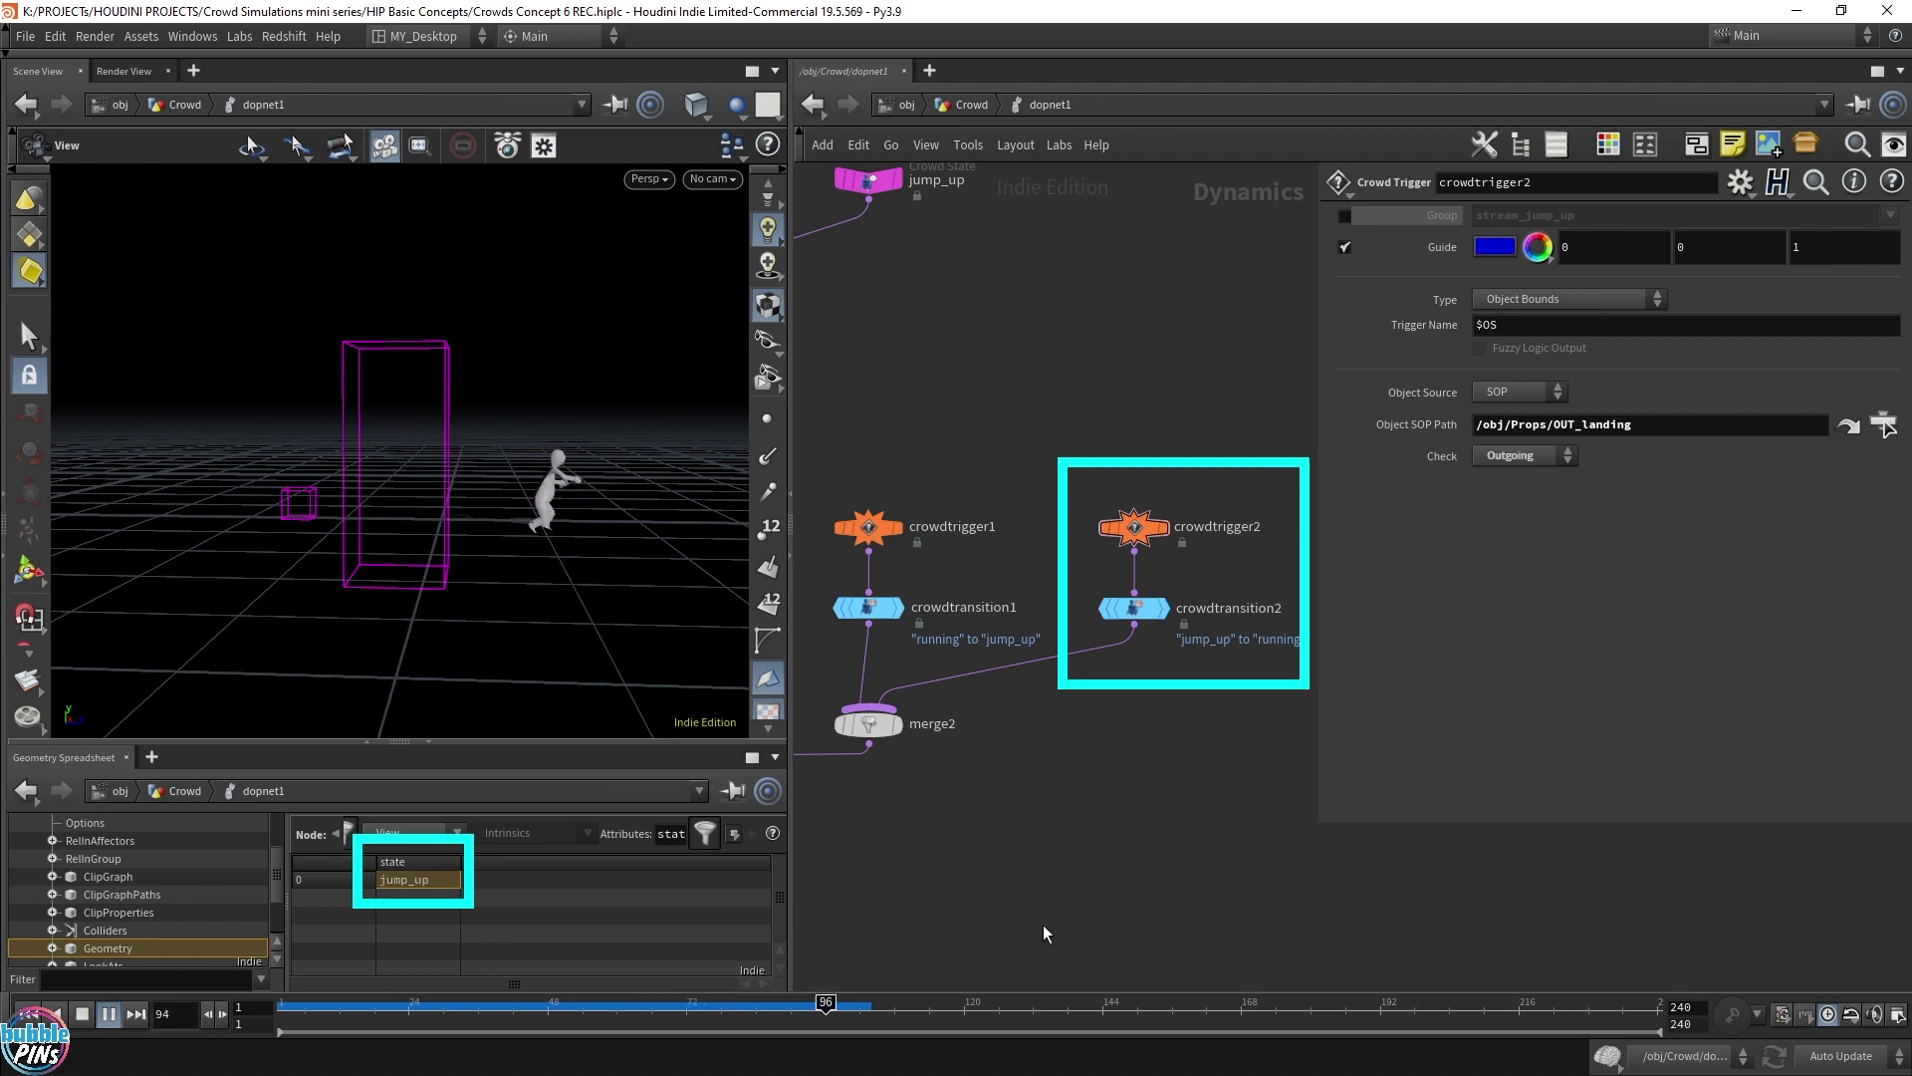
pyautogui.press('Up')
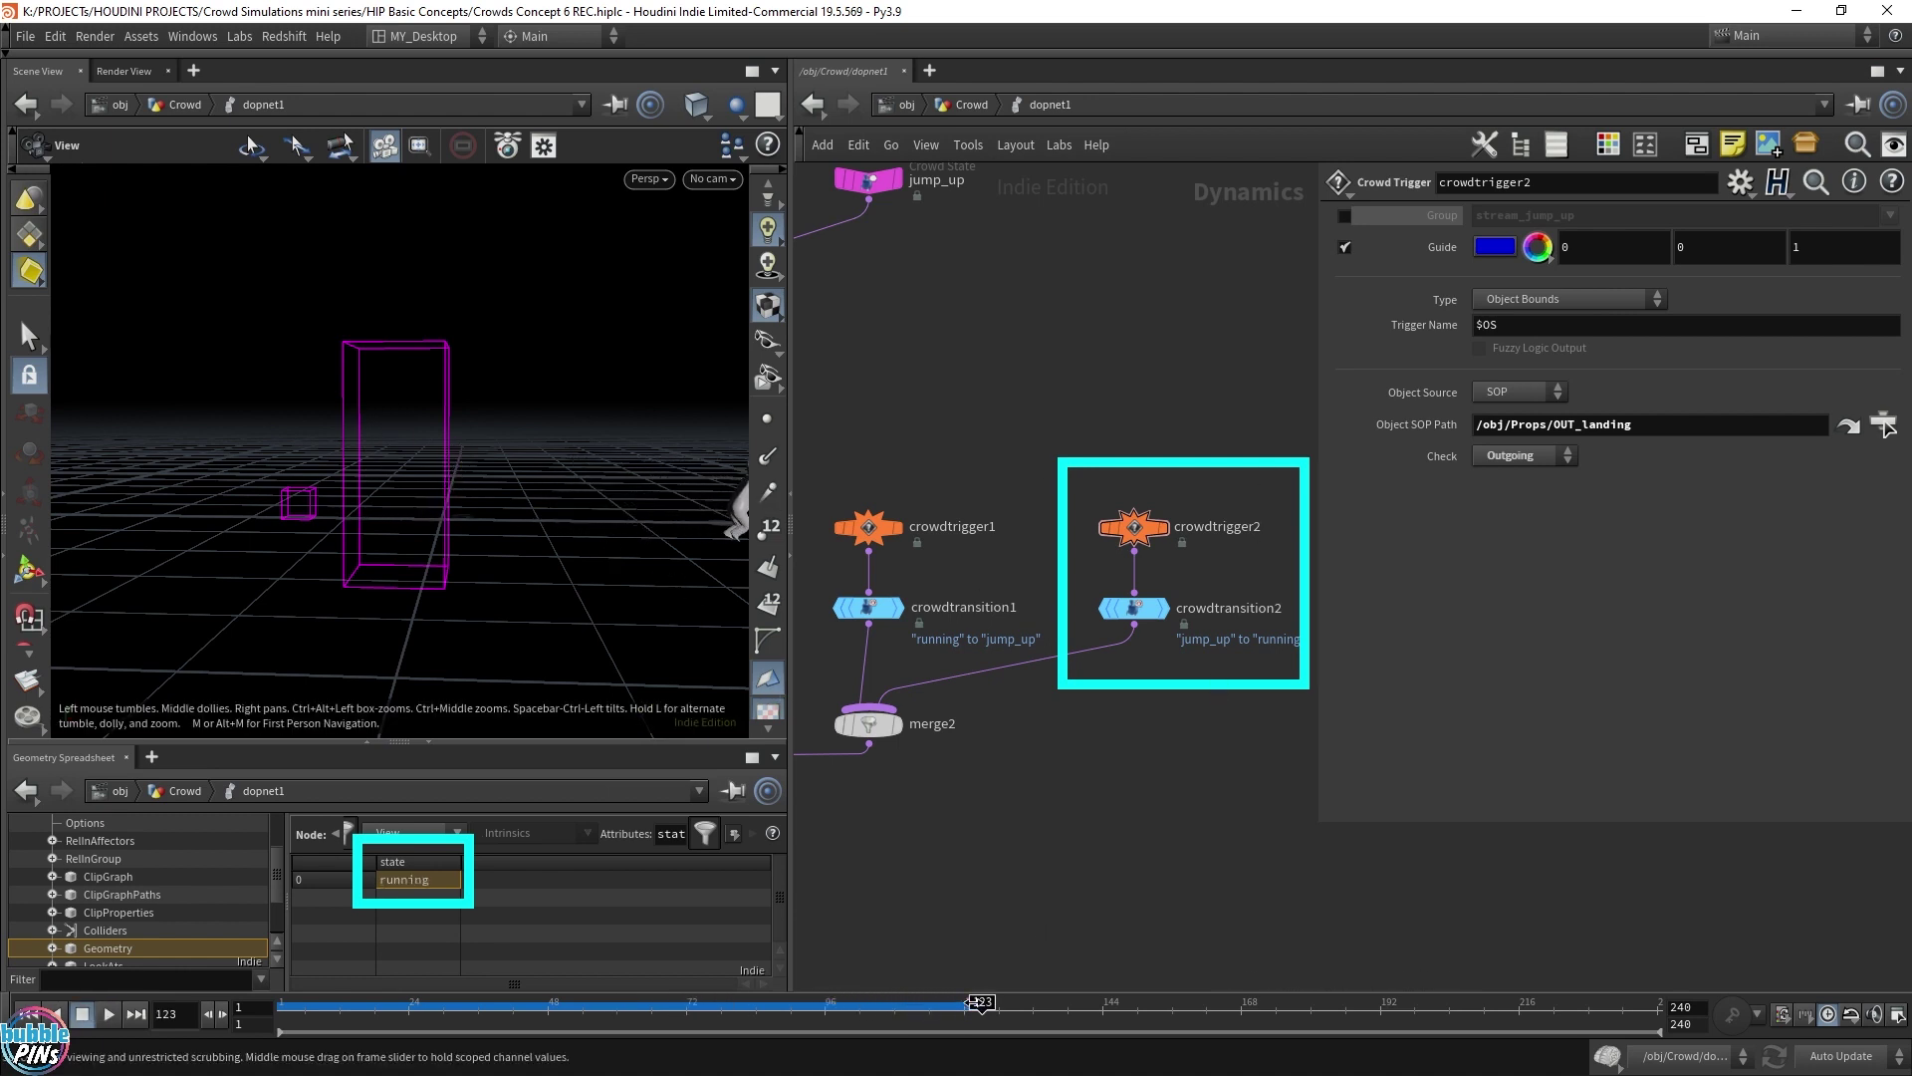
pyautogui.moveTo(964, 1002); pyautogui.dragTo(876, 1002)
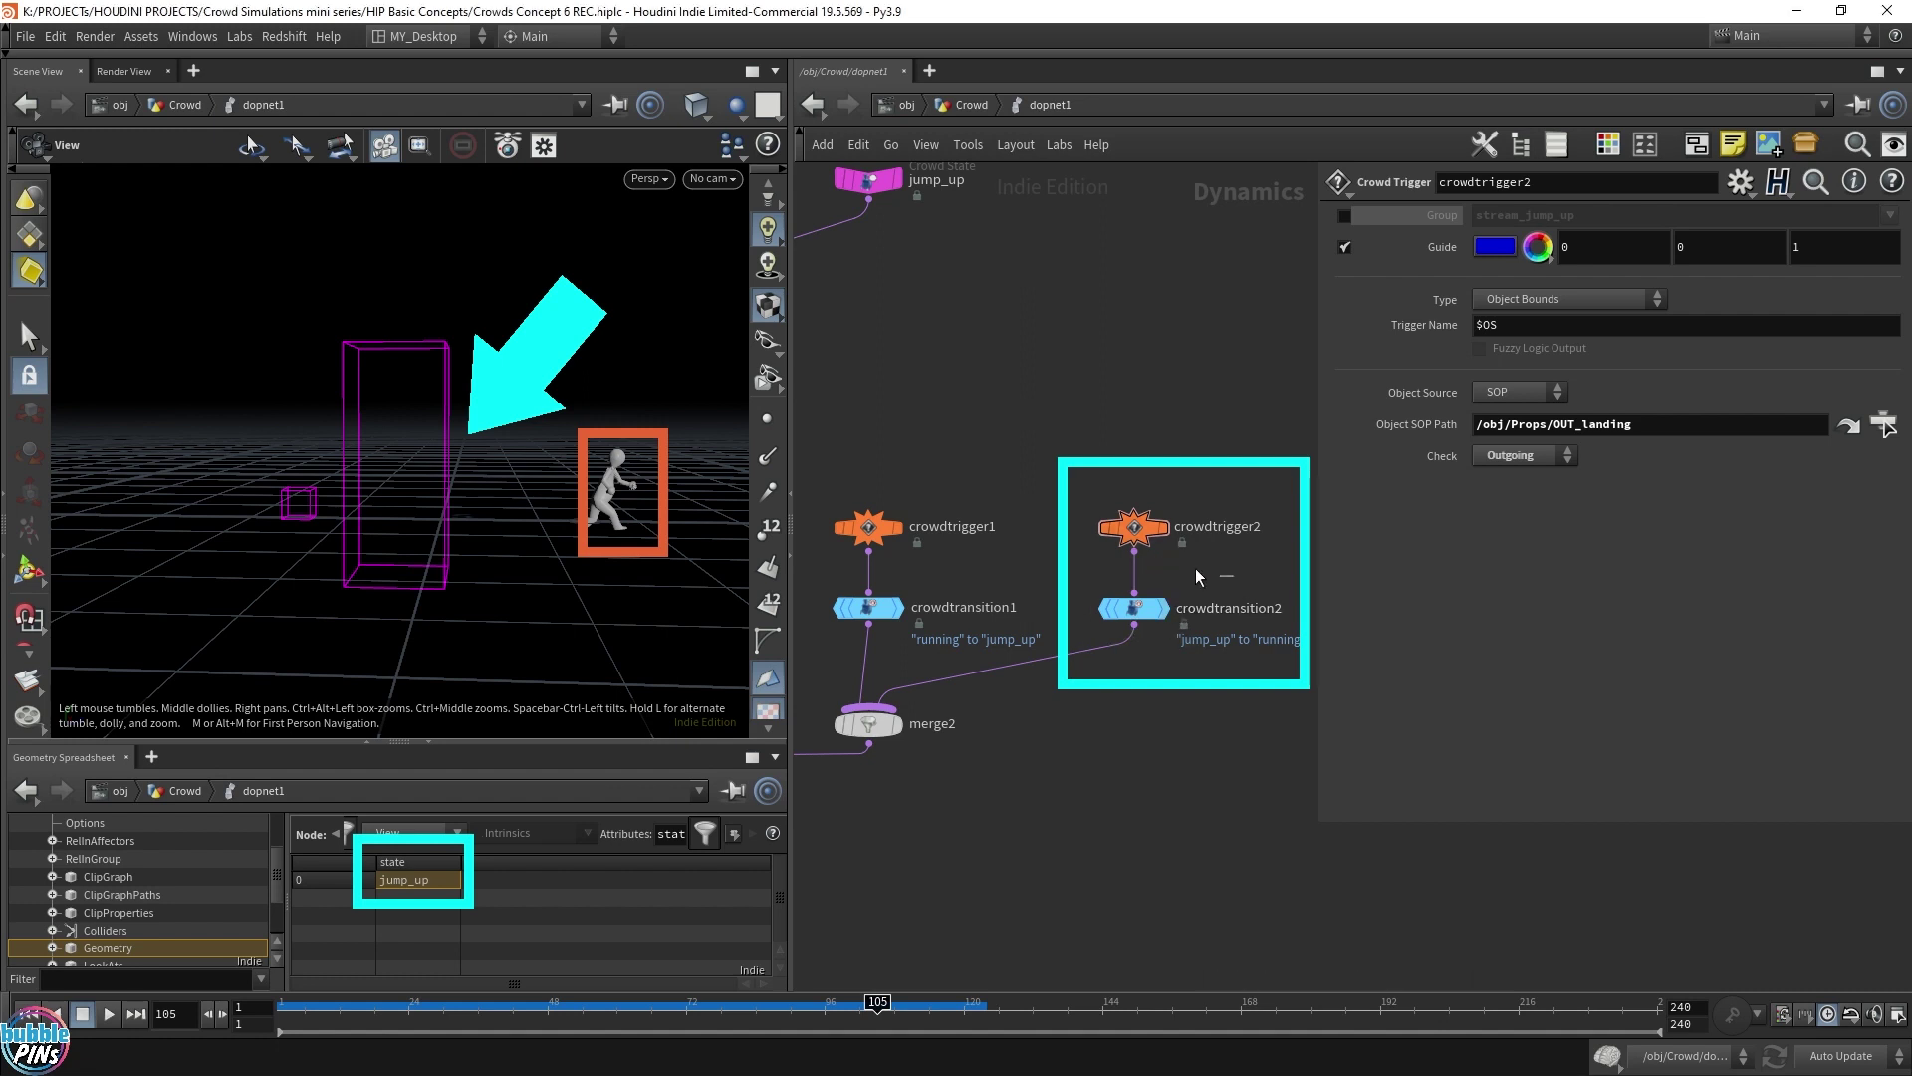
# Step: Review crowdtransition2's settings and set crowdtrigger2's Check option back to Incoming
pyautogui.click(1133, 608)
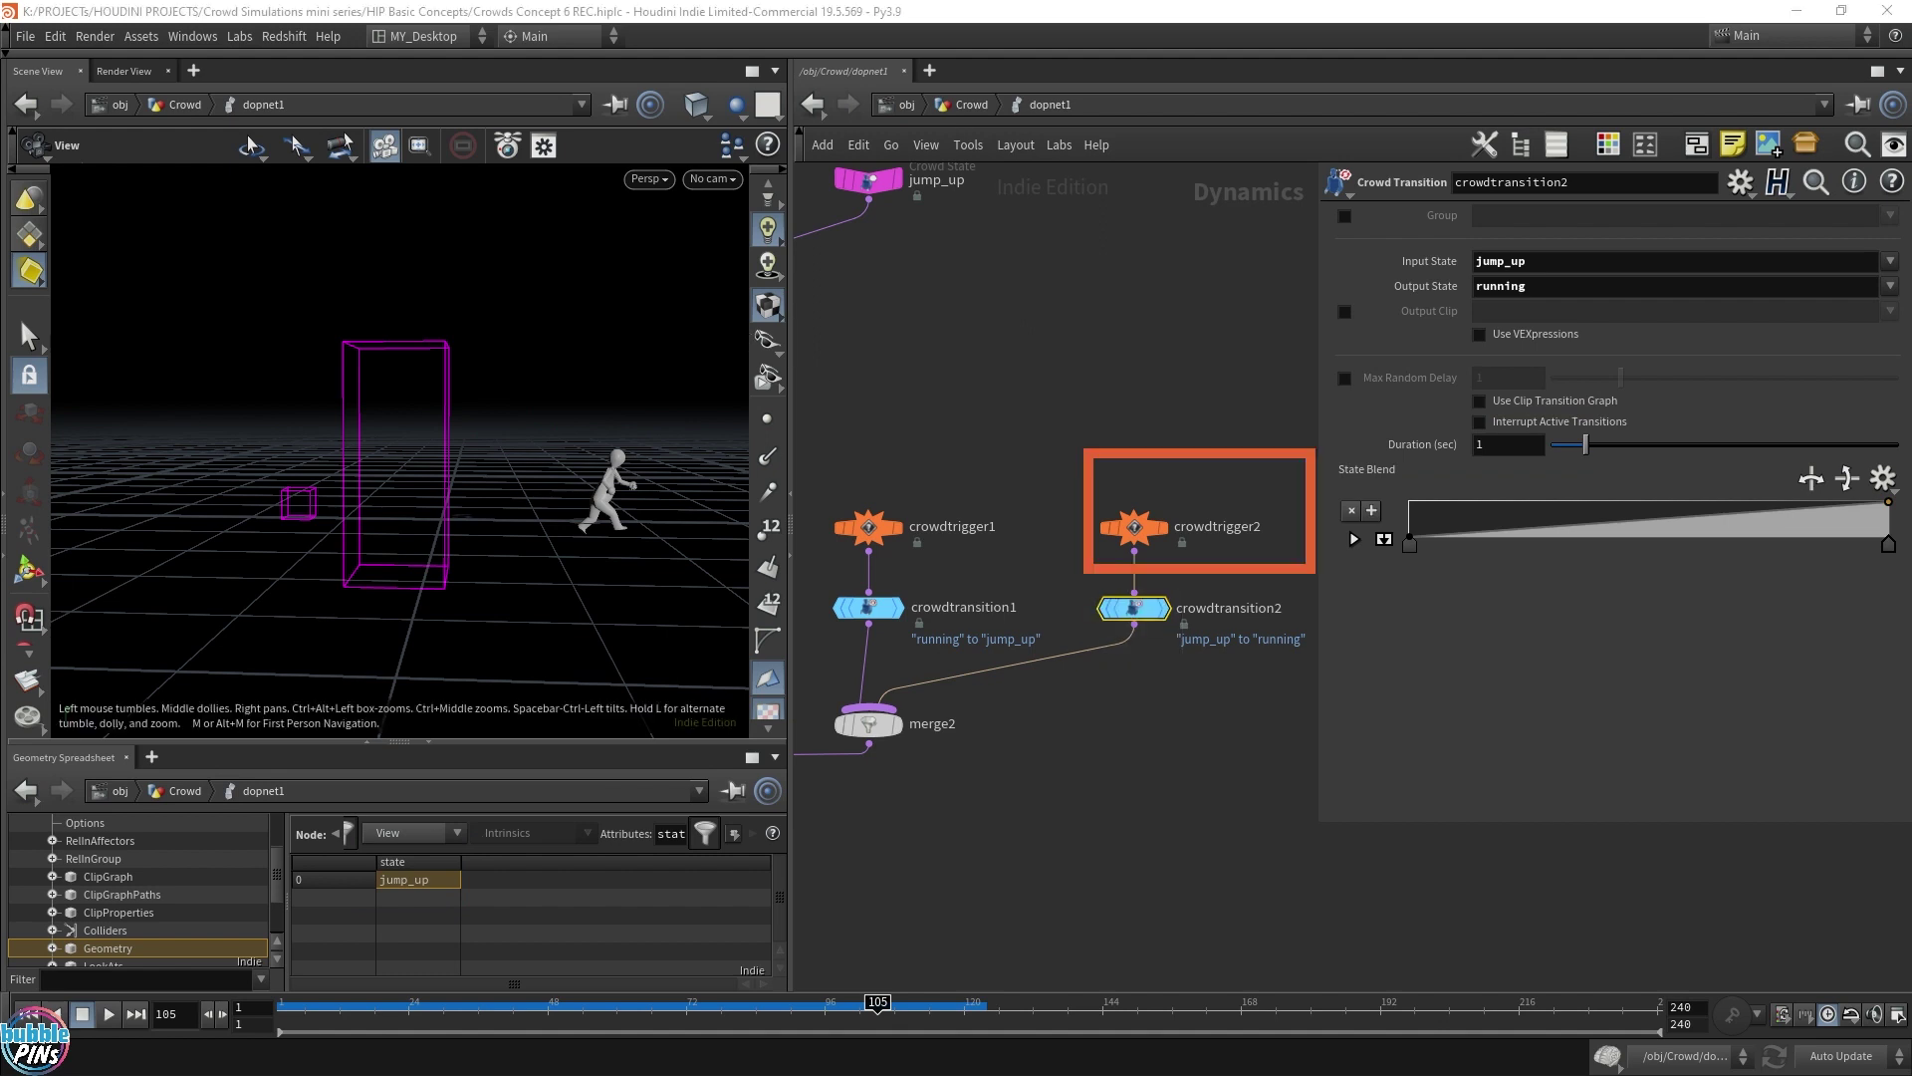
pyautogui.click(1111, 531)
pyautogui.click(1539, 458)
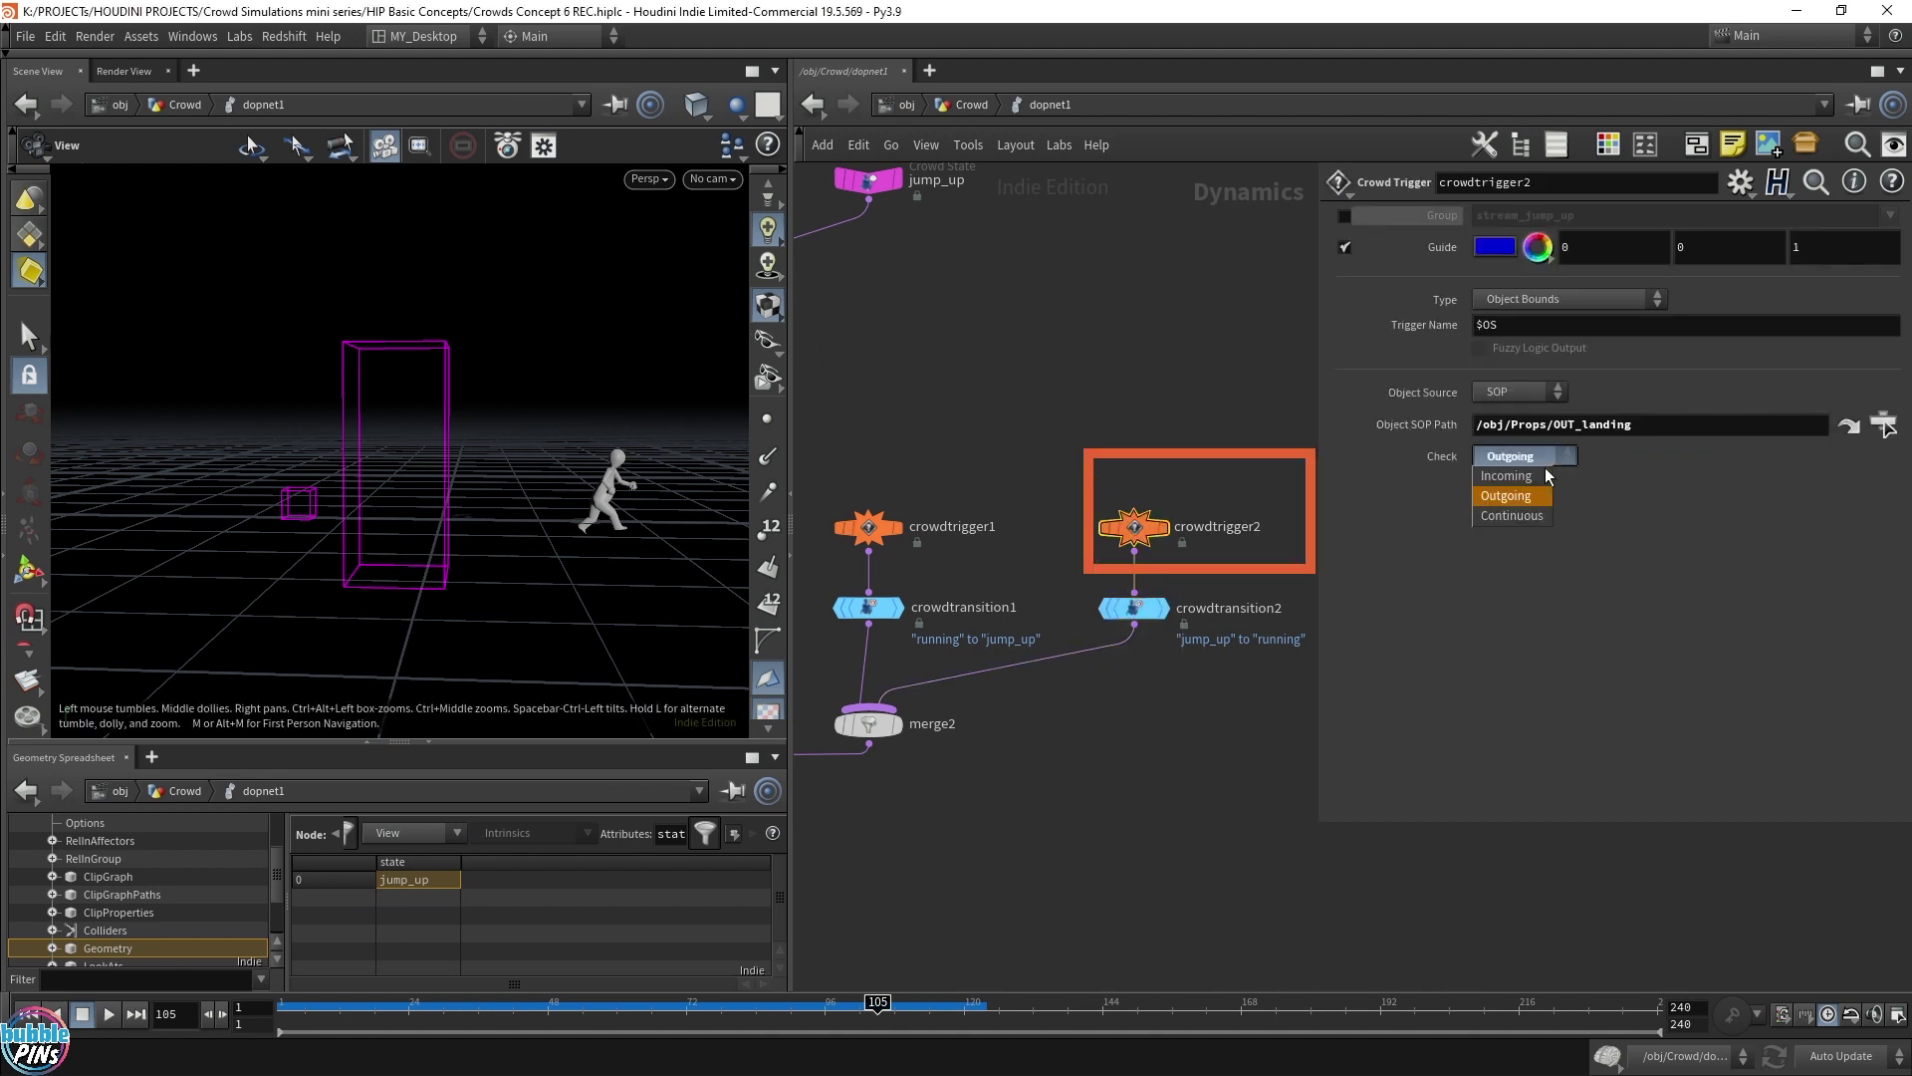
pyautogui.click(1506, 476)
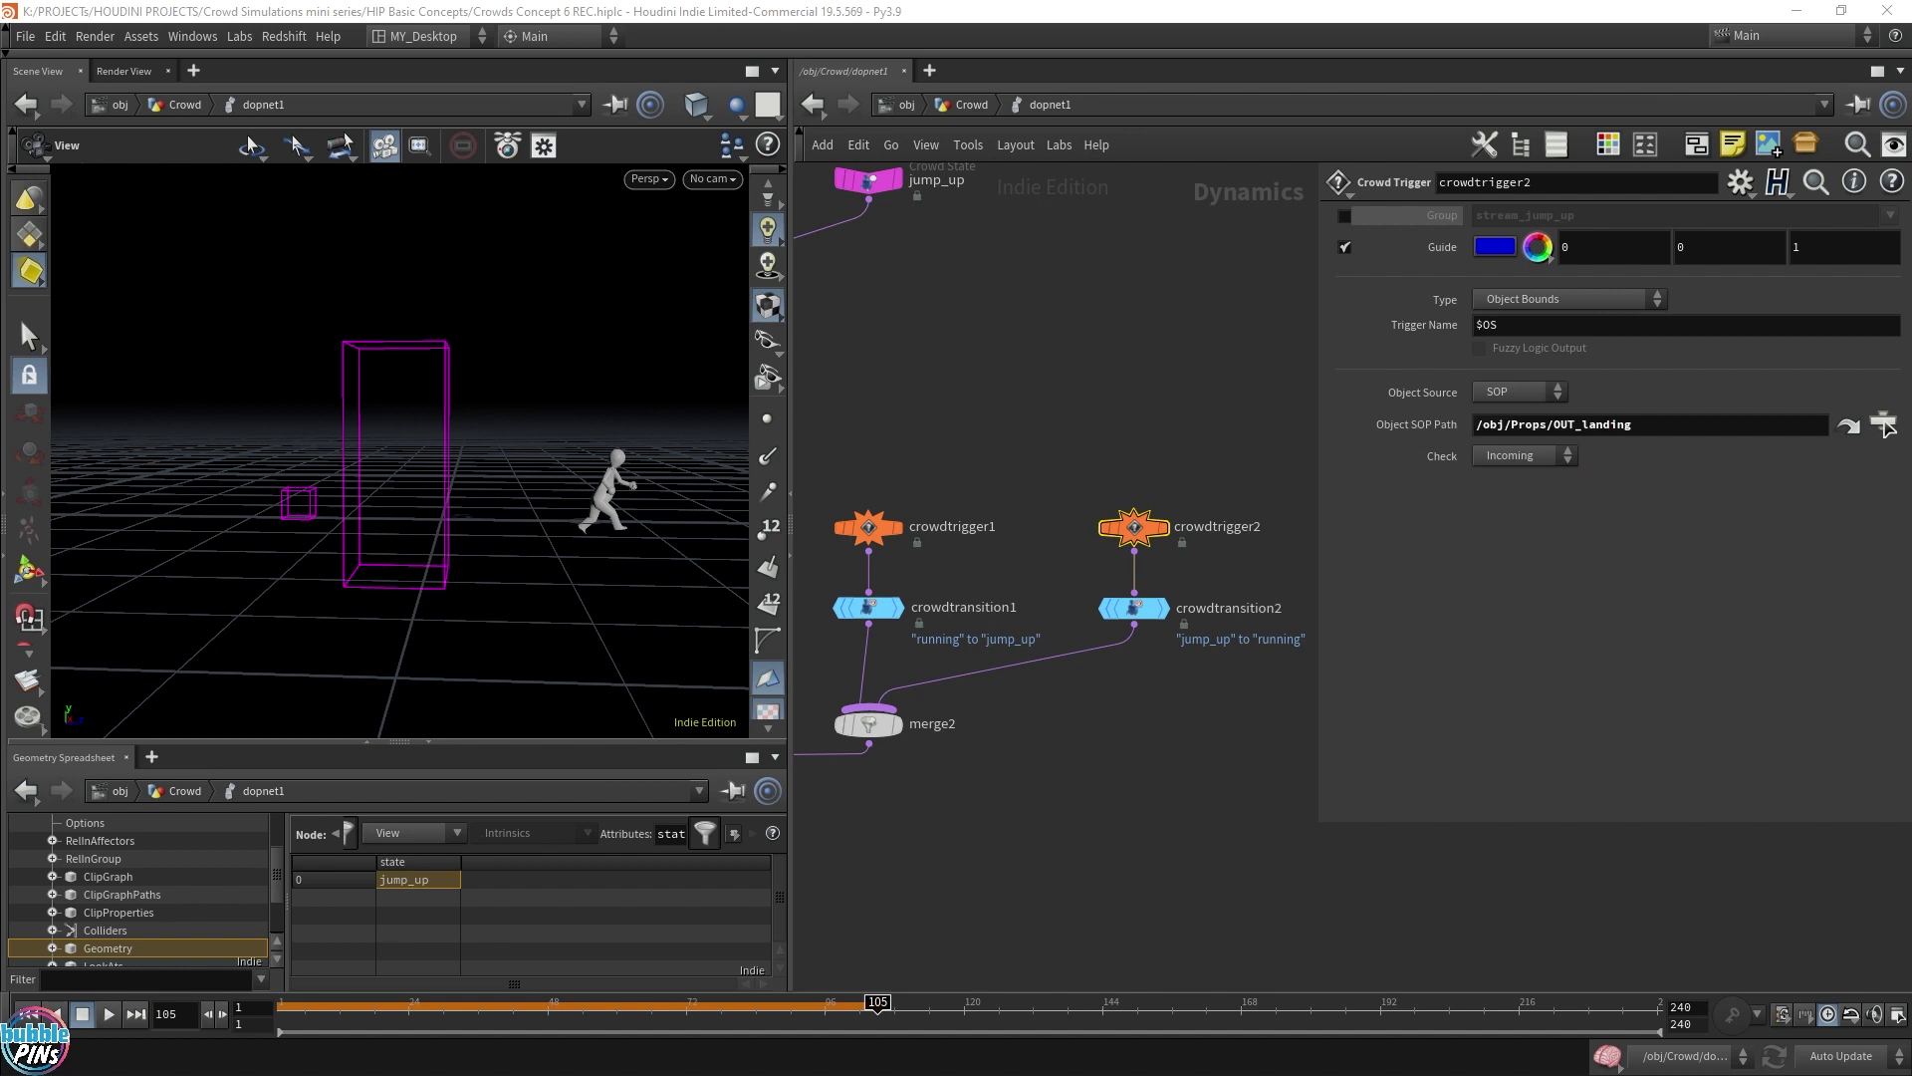
# Step: Set the Duration of crowdtransition1's running to jump_up transition to 0.3 seconds
pyautogui.click(869, 528)
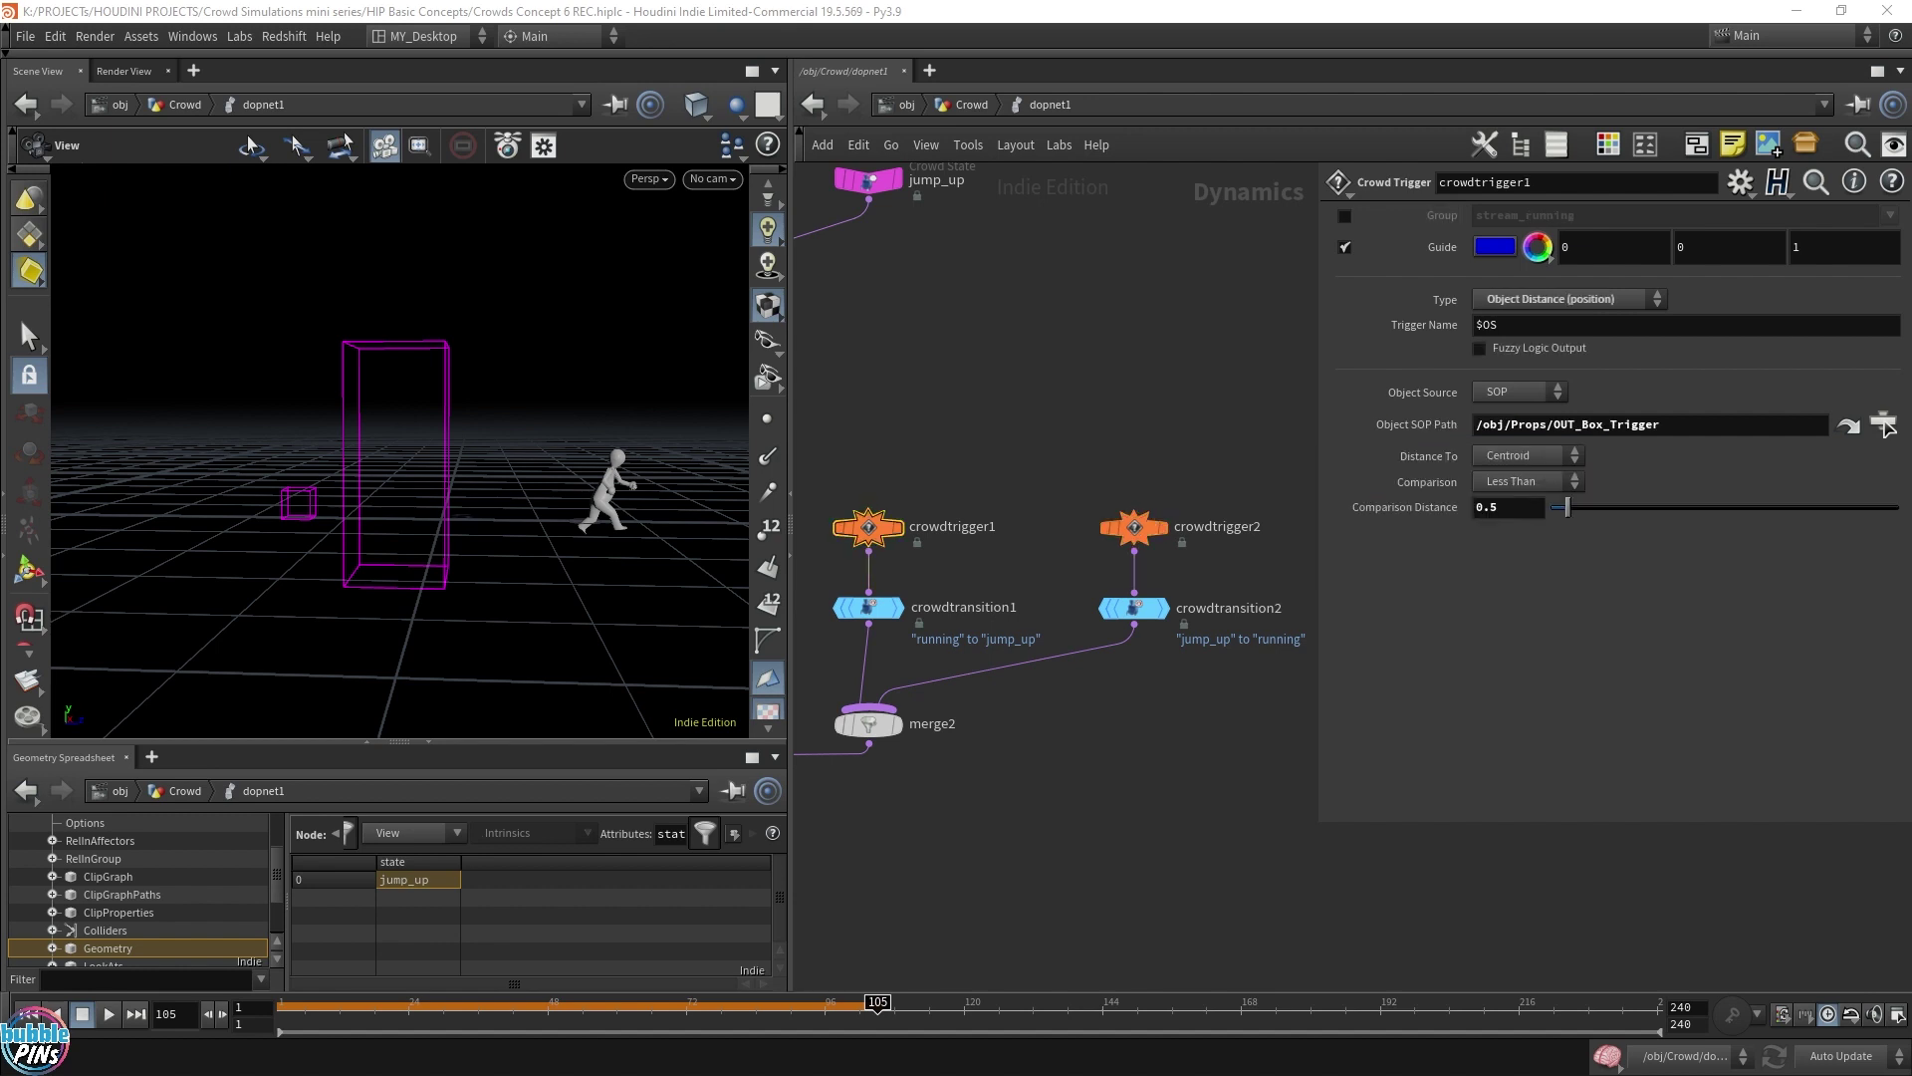
pyautogui.click(860, 610)
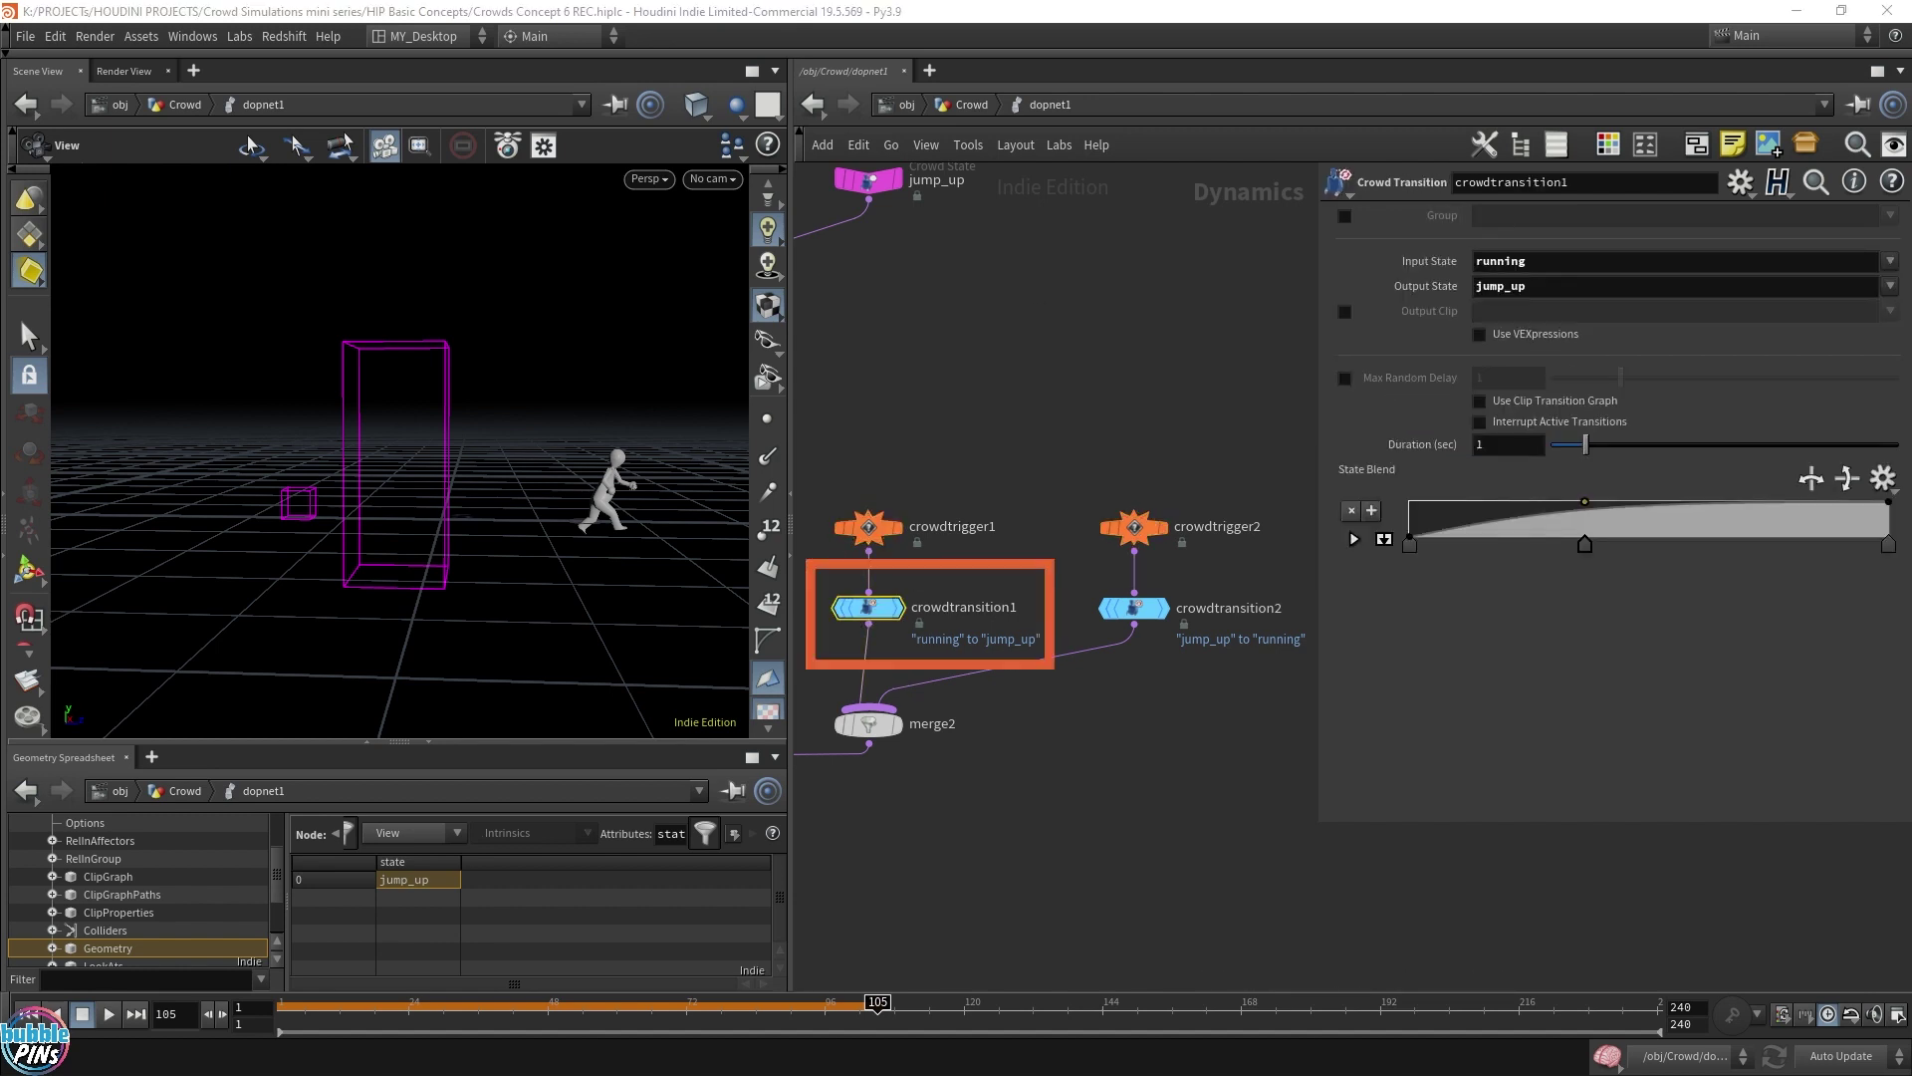
pyautogui.click(1506, 450)
pyautogui.scroll(-1, 1502, 451)
pyautogui.scroll(-4, 1502, 451)
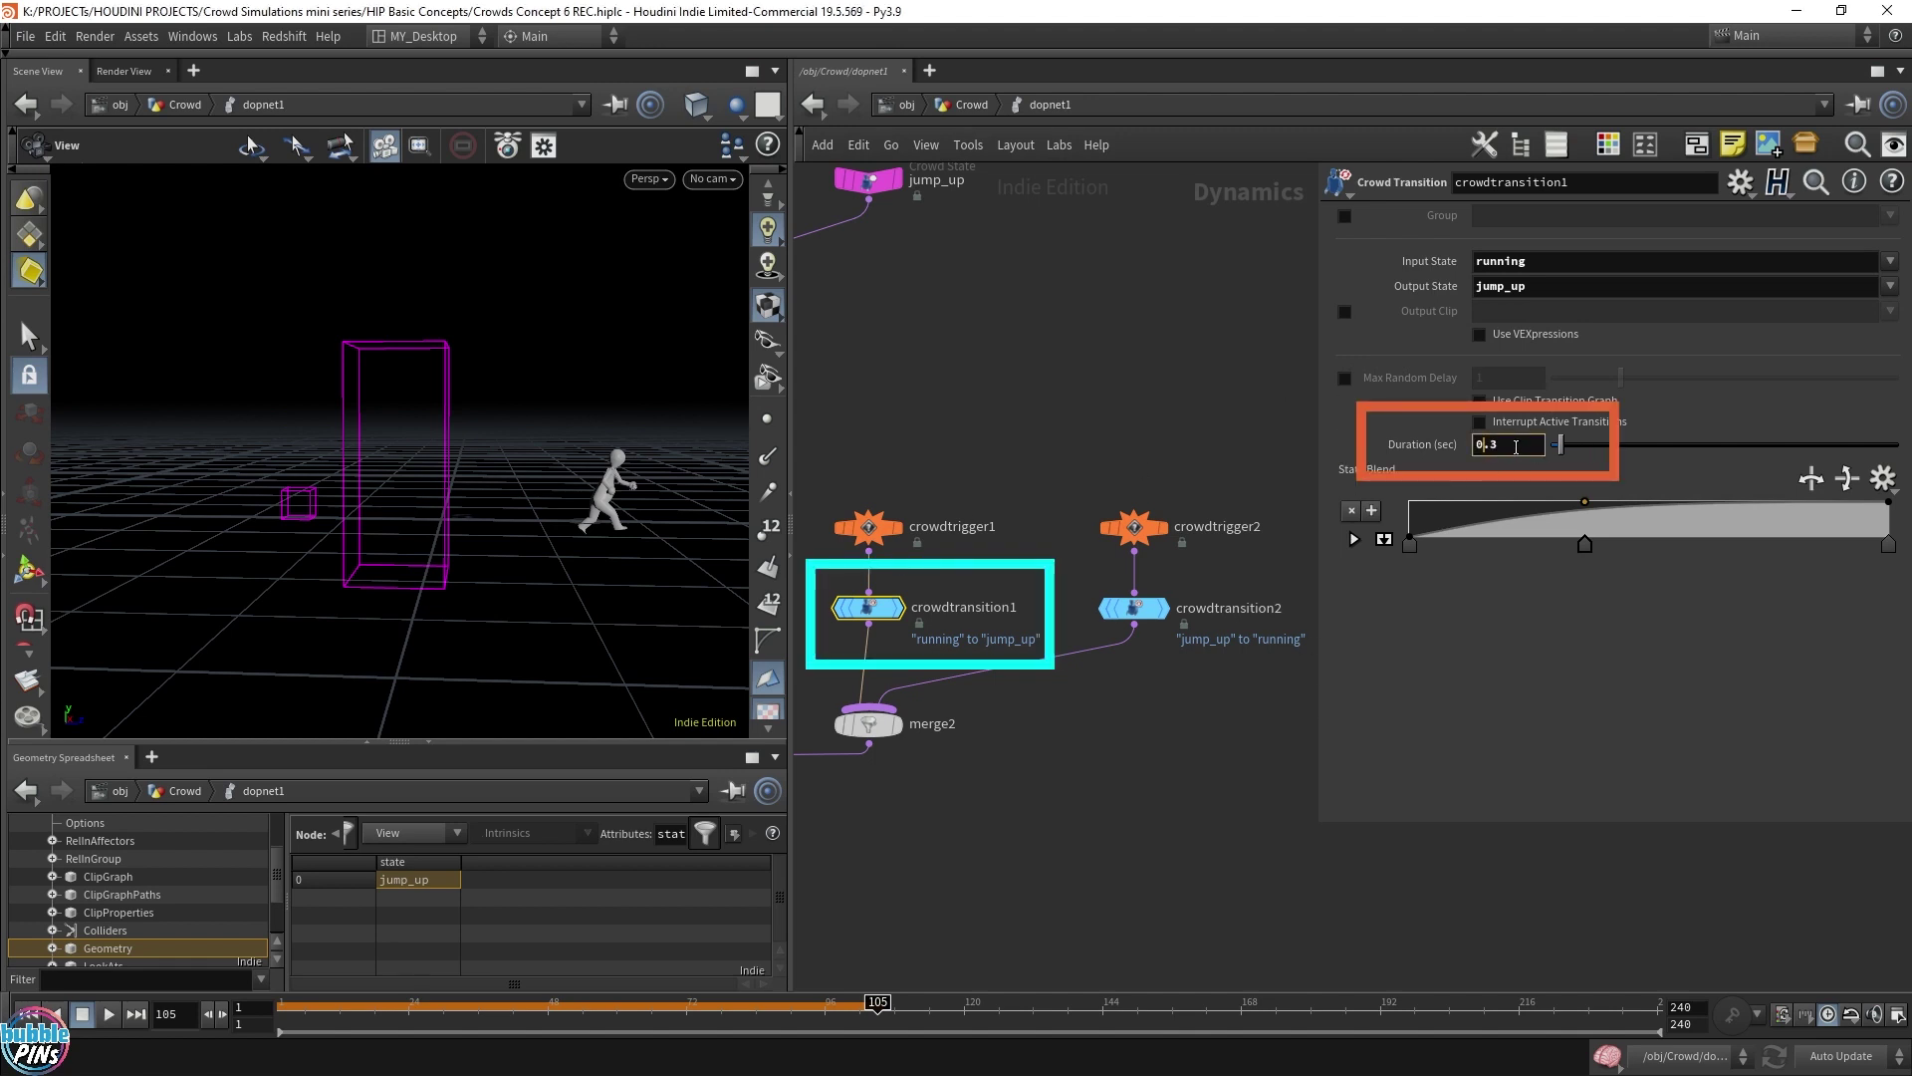
pyautogui.scroll(1, 1516, 447)
pyautogui.click(1183, 755)
# Step: Hide the node parameters and replay the simulation to frame 105 to examine the agent's jump, landing and run
pyautogui.hotkey('ctrl', 'Up')
pyautogui.press('Up')
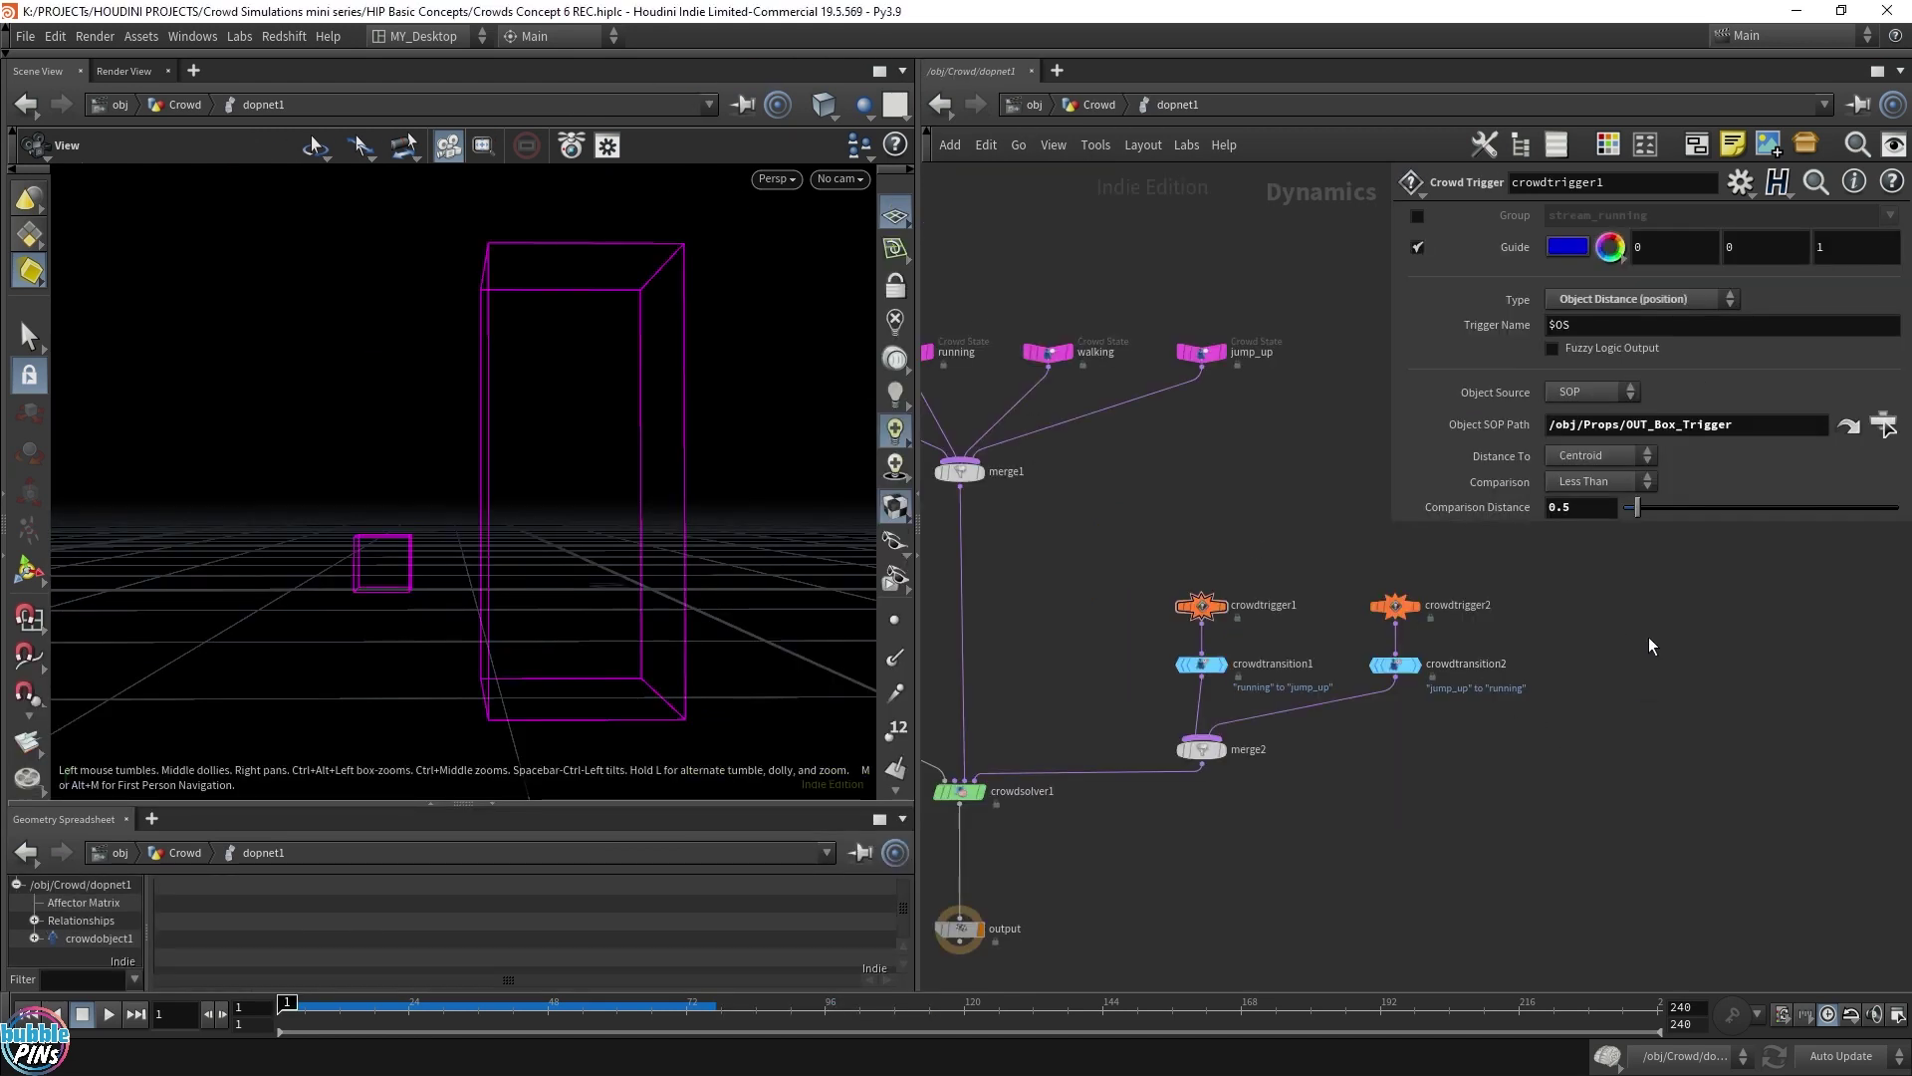
pyautogui.press('p')
pyautogui.moveTo(428, 387); pyautogui.dragTo(478, 440)
pyautogui.press('Up')
pyautogui.scroll(-2, 609, 475)
pyautogui.moveTo(608, 474); pyautogui.dragTo(605, 598)
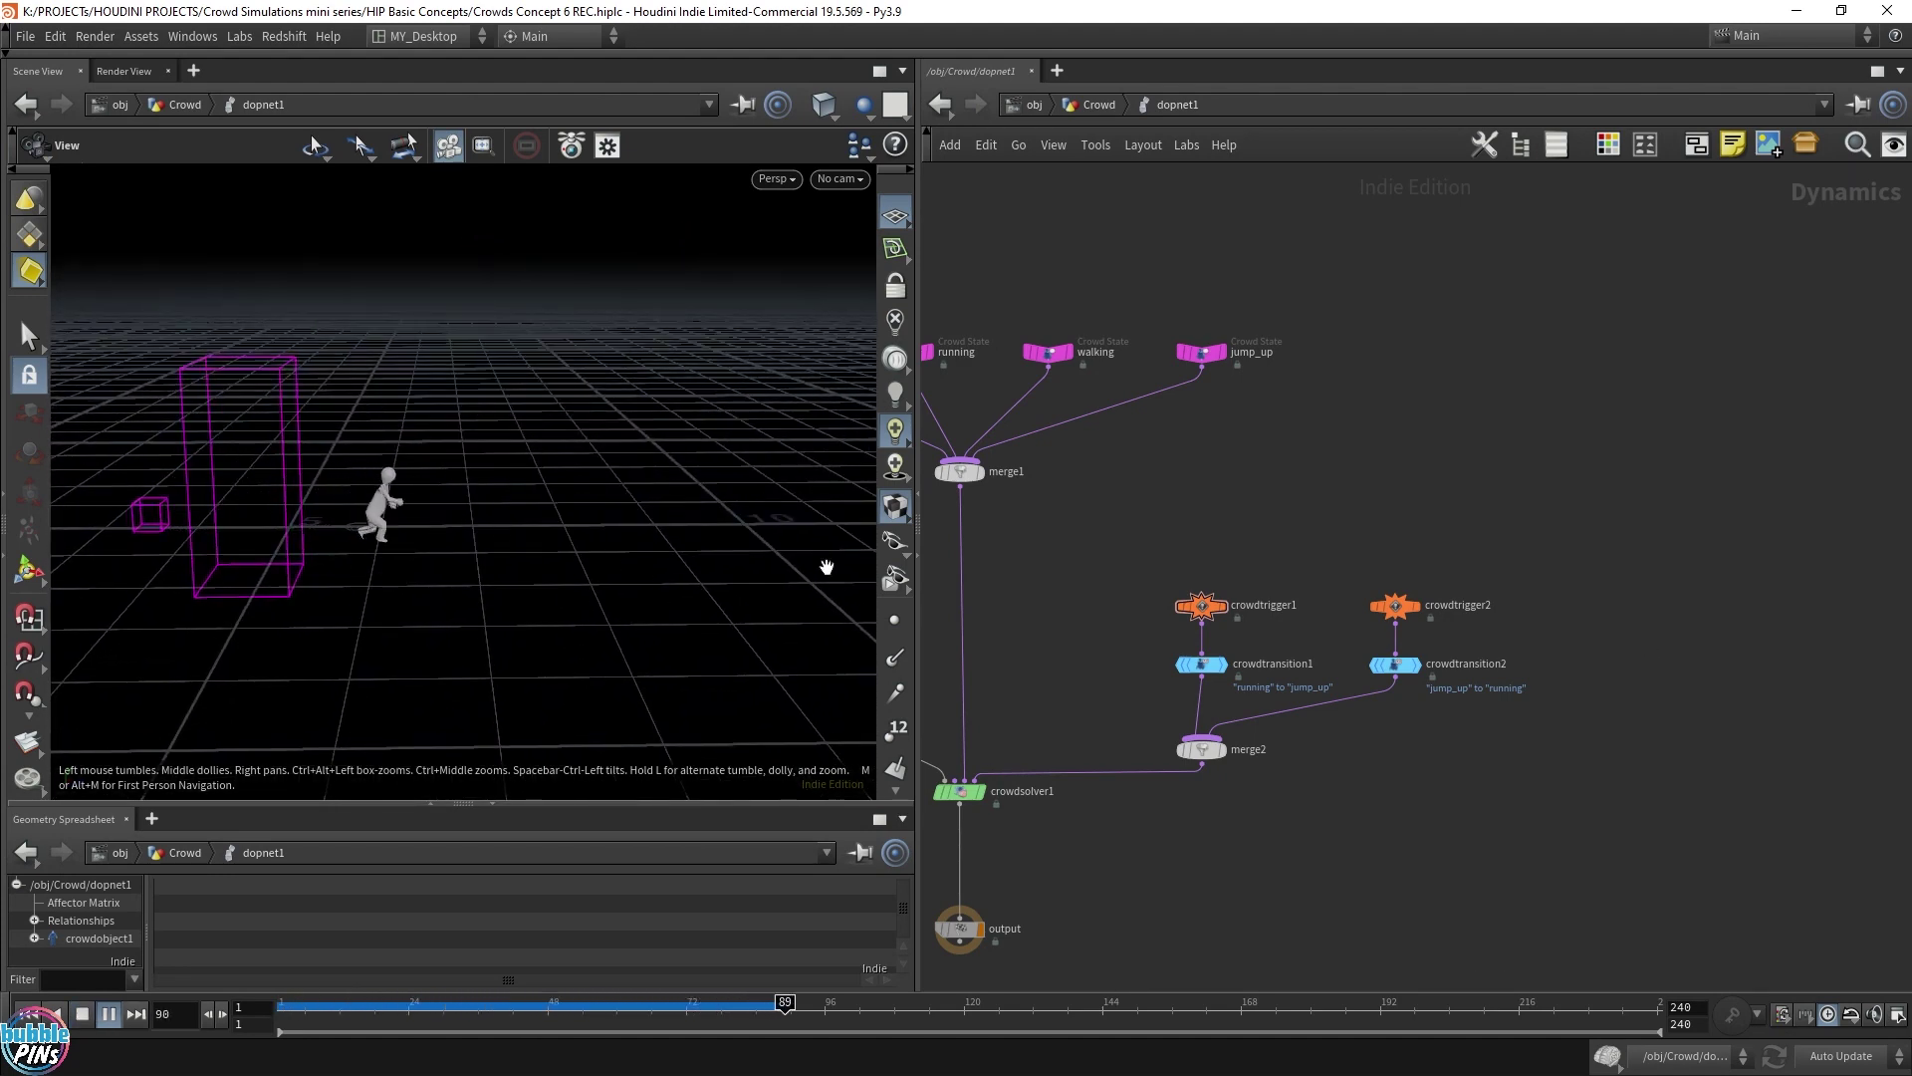
pyautogui.press('Up')
pyautogui.scroll(-2, 697, 509)
pyautogui.moveTo(697, 509); pyautogui.dragTo(666, 508, button='right')
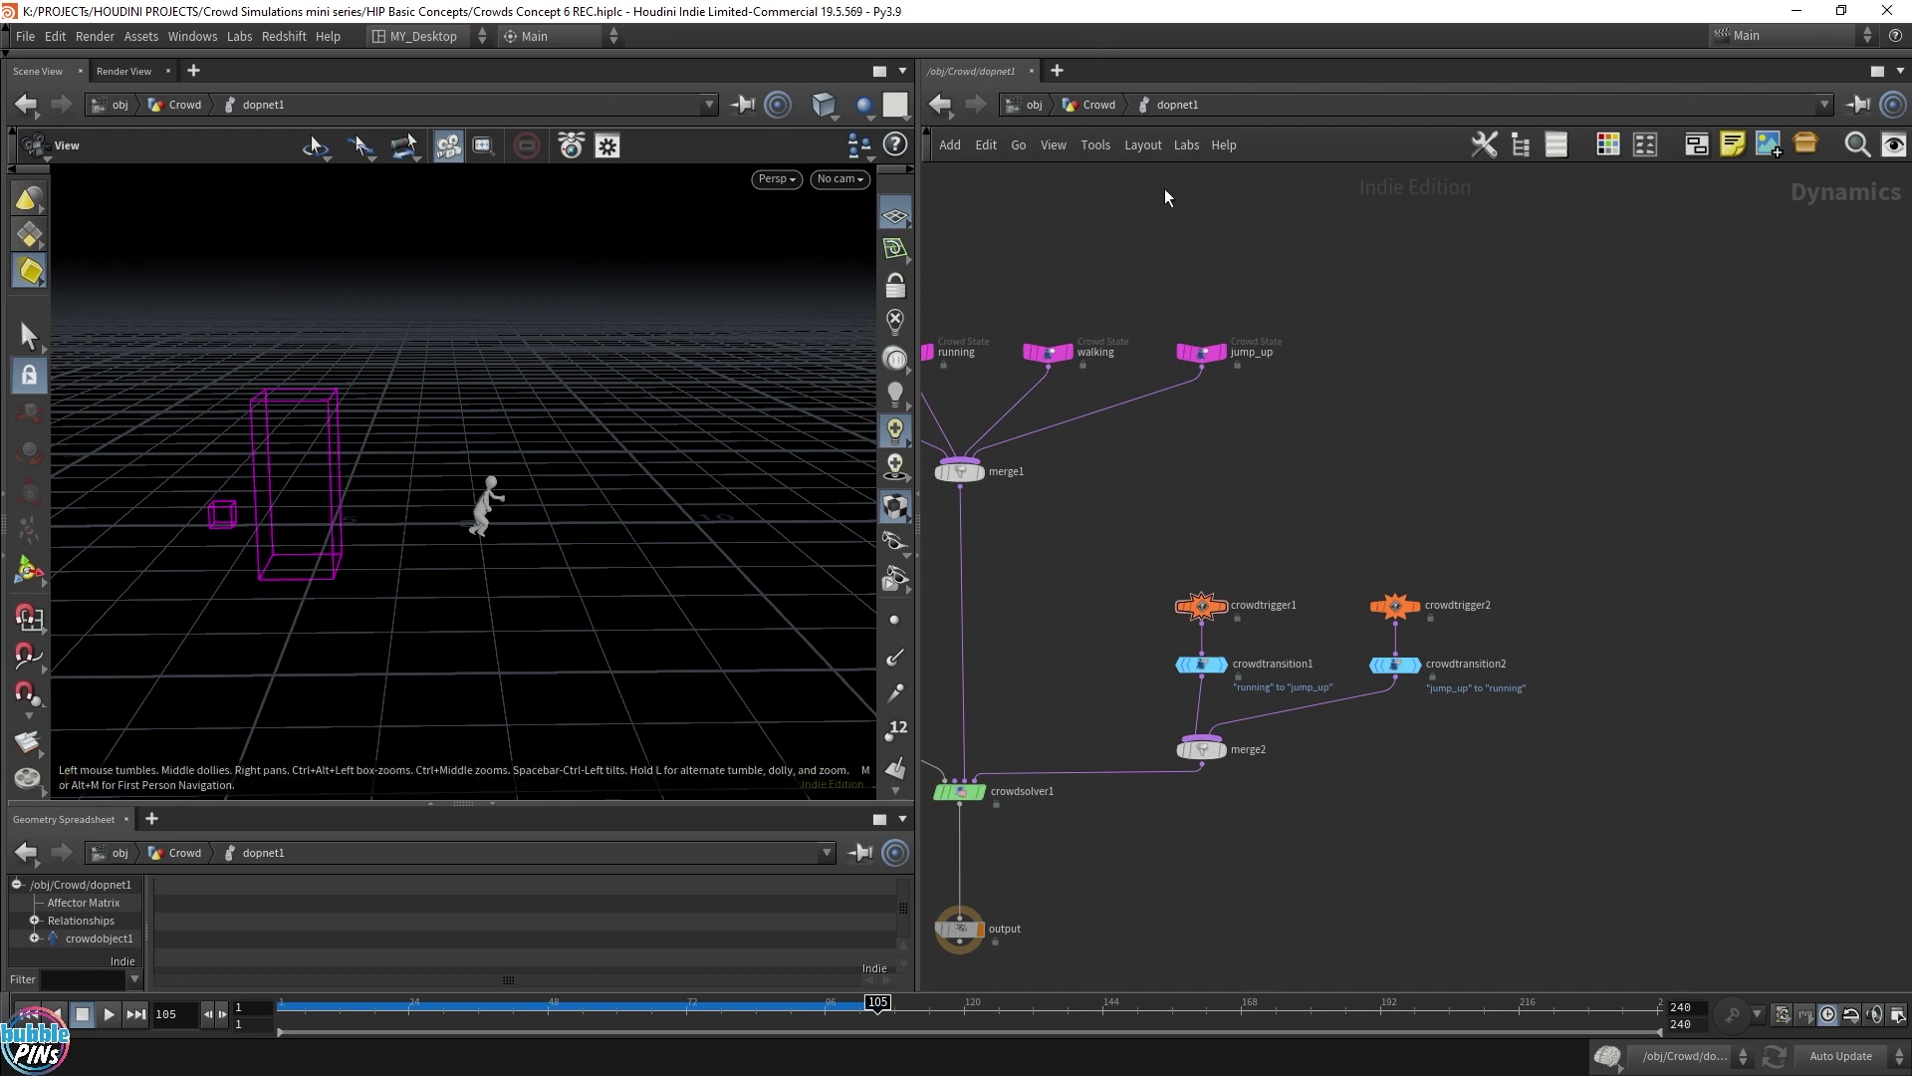
# Step: Return to frame 1 and go up from dopnet1 to the Crowd geometry network
pyautogui.hotkey('ctrl', 'Left')
pyautogui.click(1088, 107)
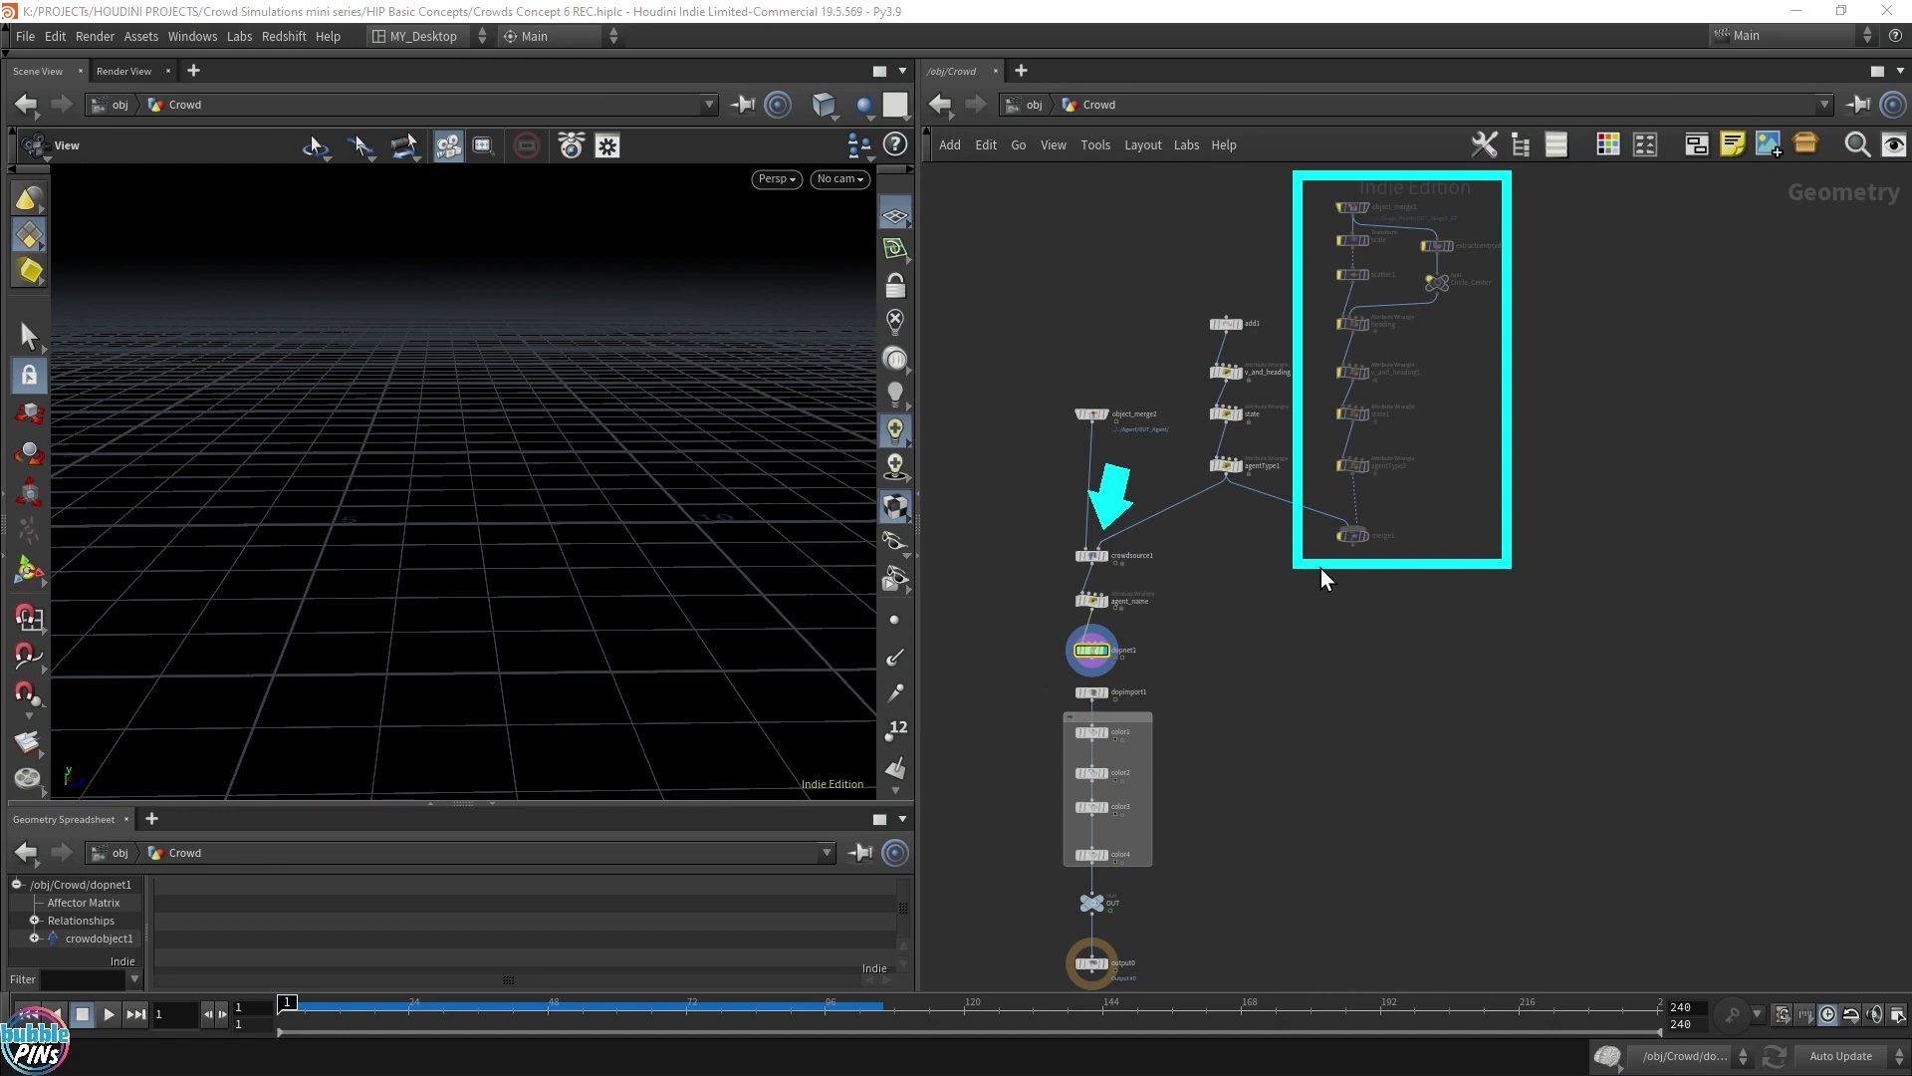
# Step: Enable the bypassed node branch from object_merge1 down to merge1 and wire merge1's output into crowdsource1's second input
pyautogui.moveTo(1306, 645); pyautogui.dragTo(1484, 201)
pyautogui.click(1340, 206)
pyautogui.click(1315, 712)
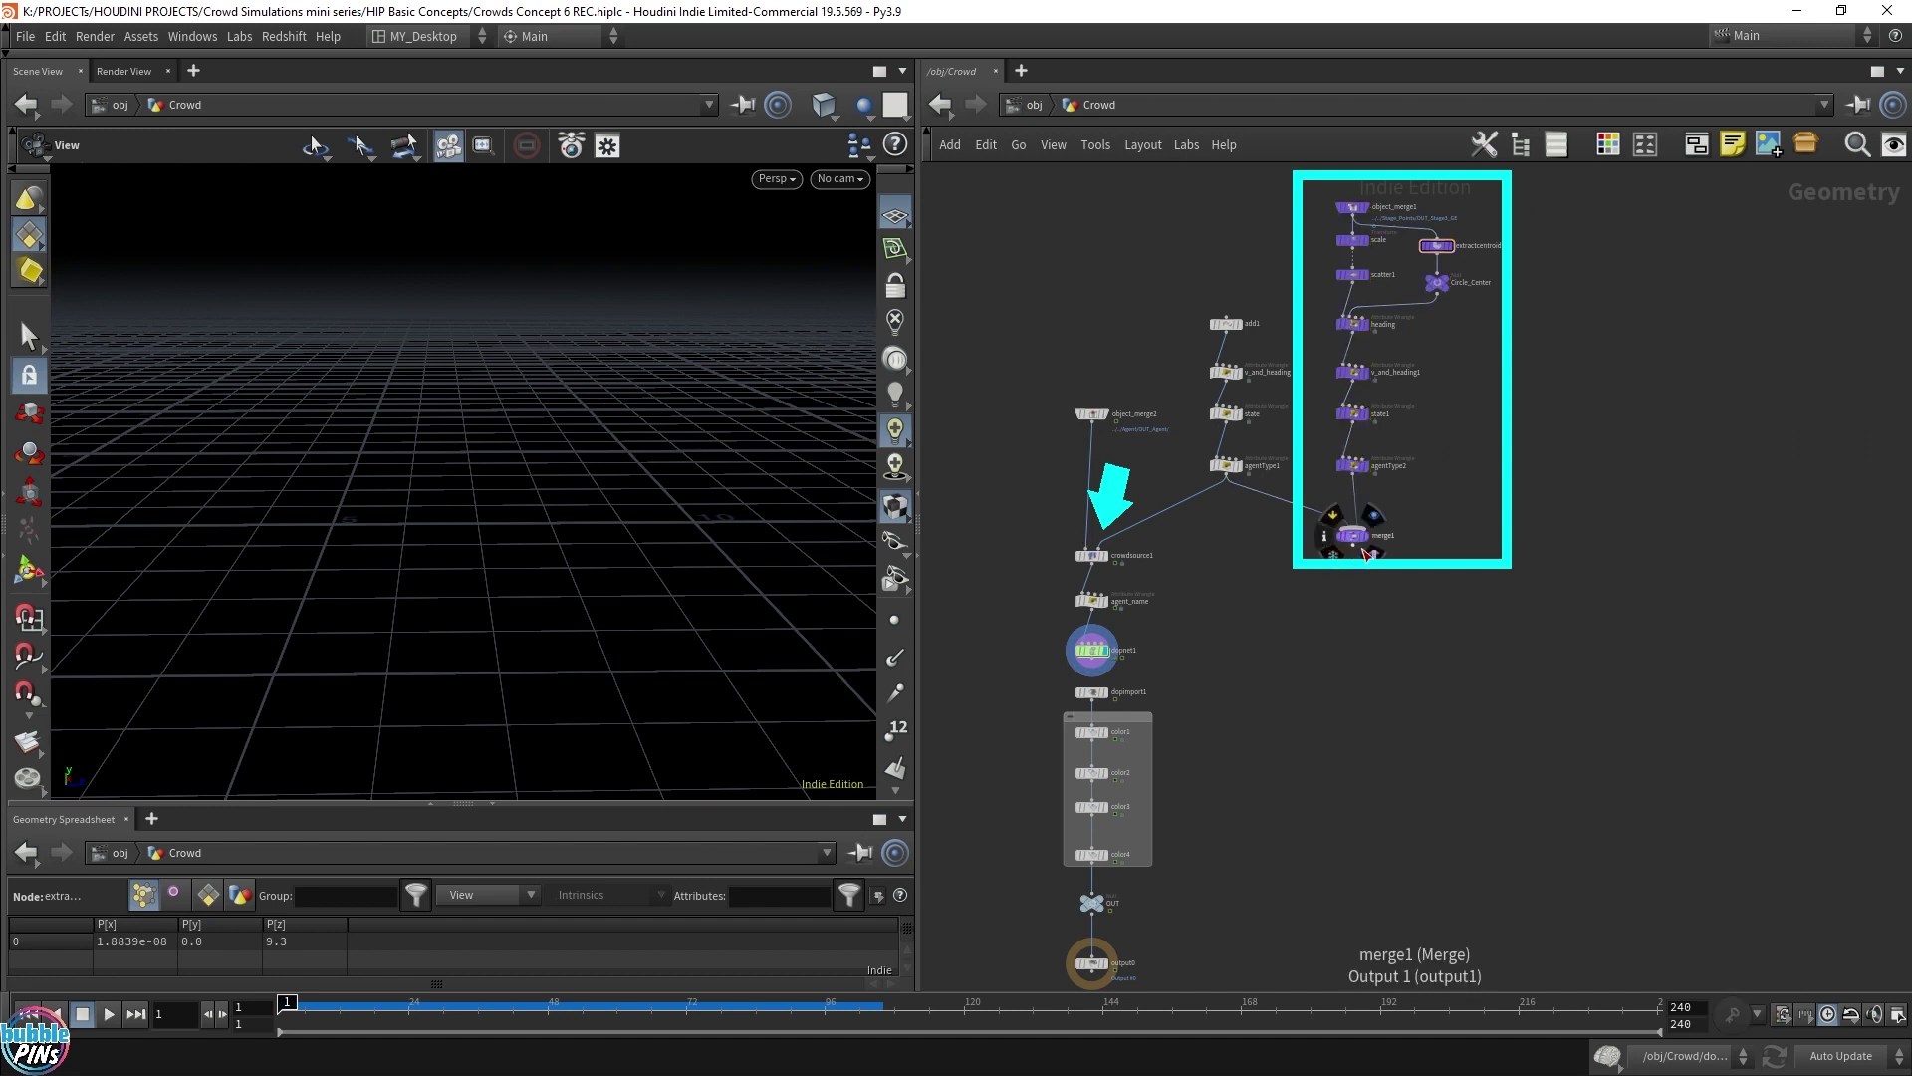
pyautogui.click(1351, 547)
pyautogui.click(1108, 545)
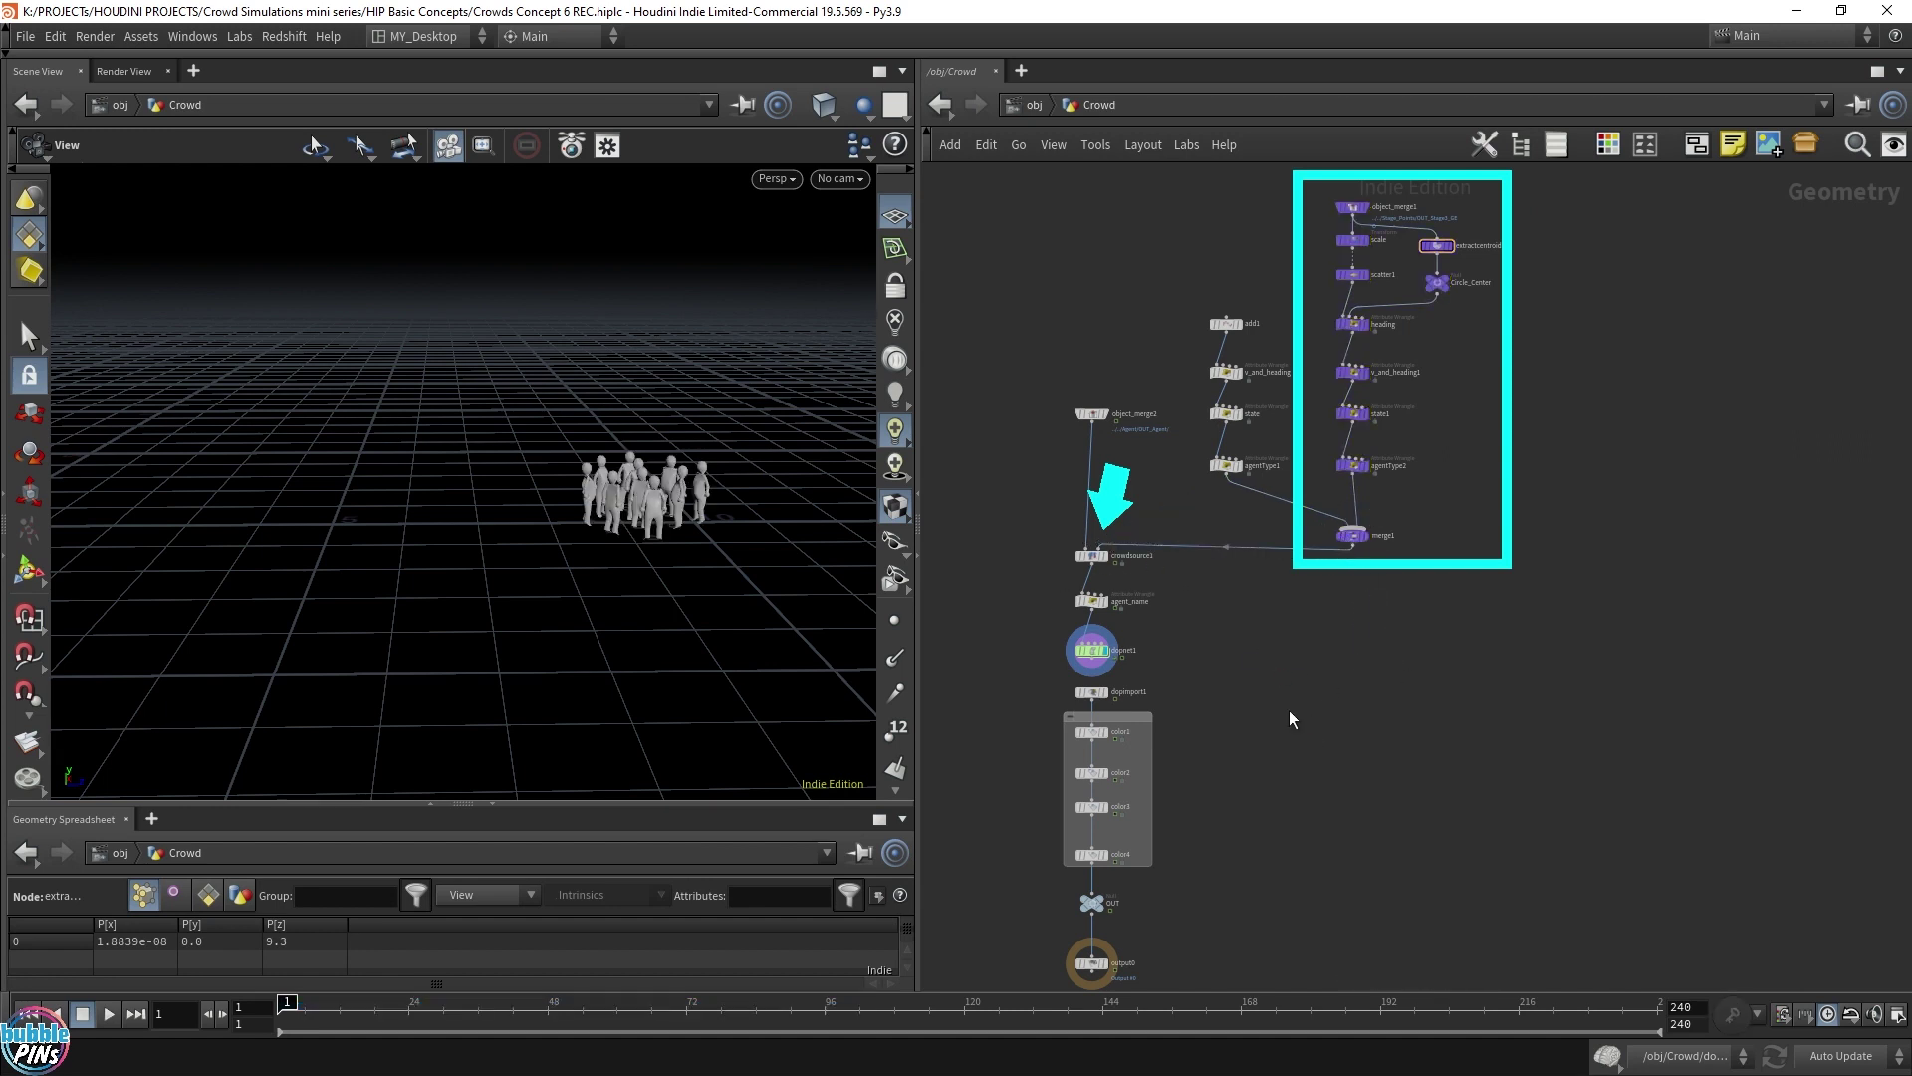
# Step: Play the simulation to examine how the running agent meets the standing group, and return to frame 1
pyautogui.moveTo(631, 493); pyautogui.dragTo(703, 503)
pyautogui.moveTo(703, 503); pyautogui.dragTo(765, 510, button='middle')
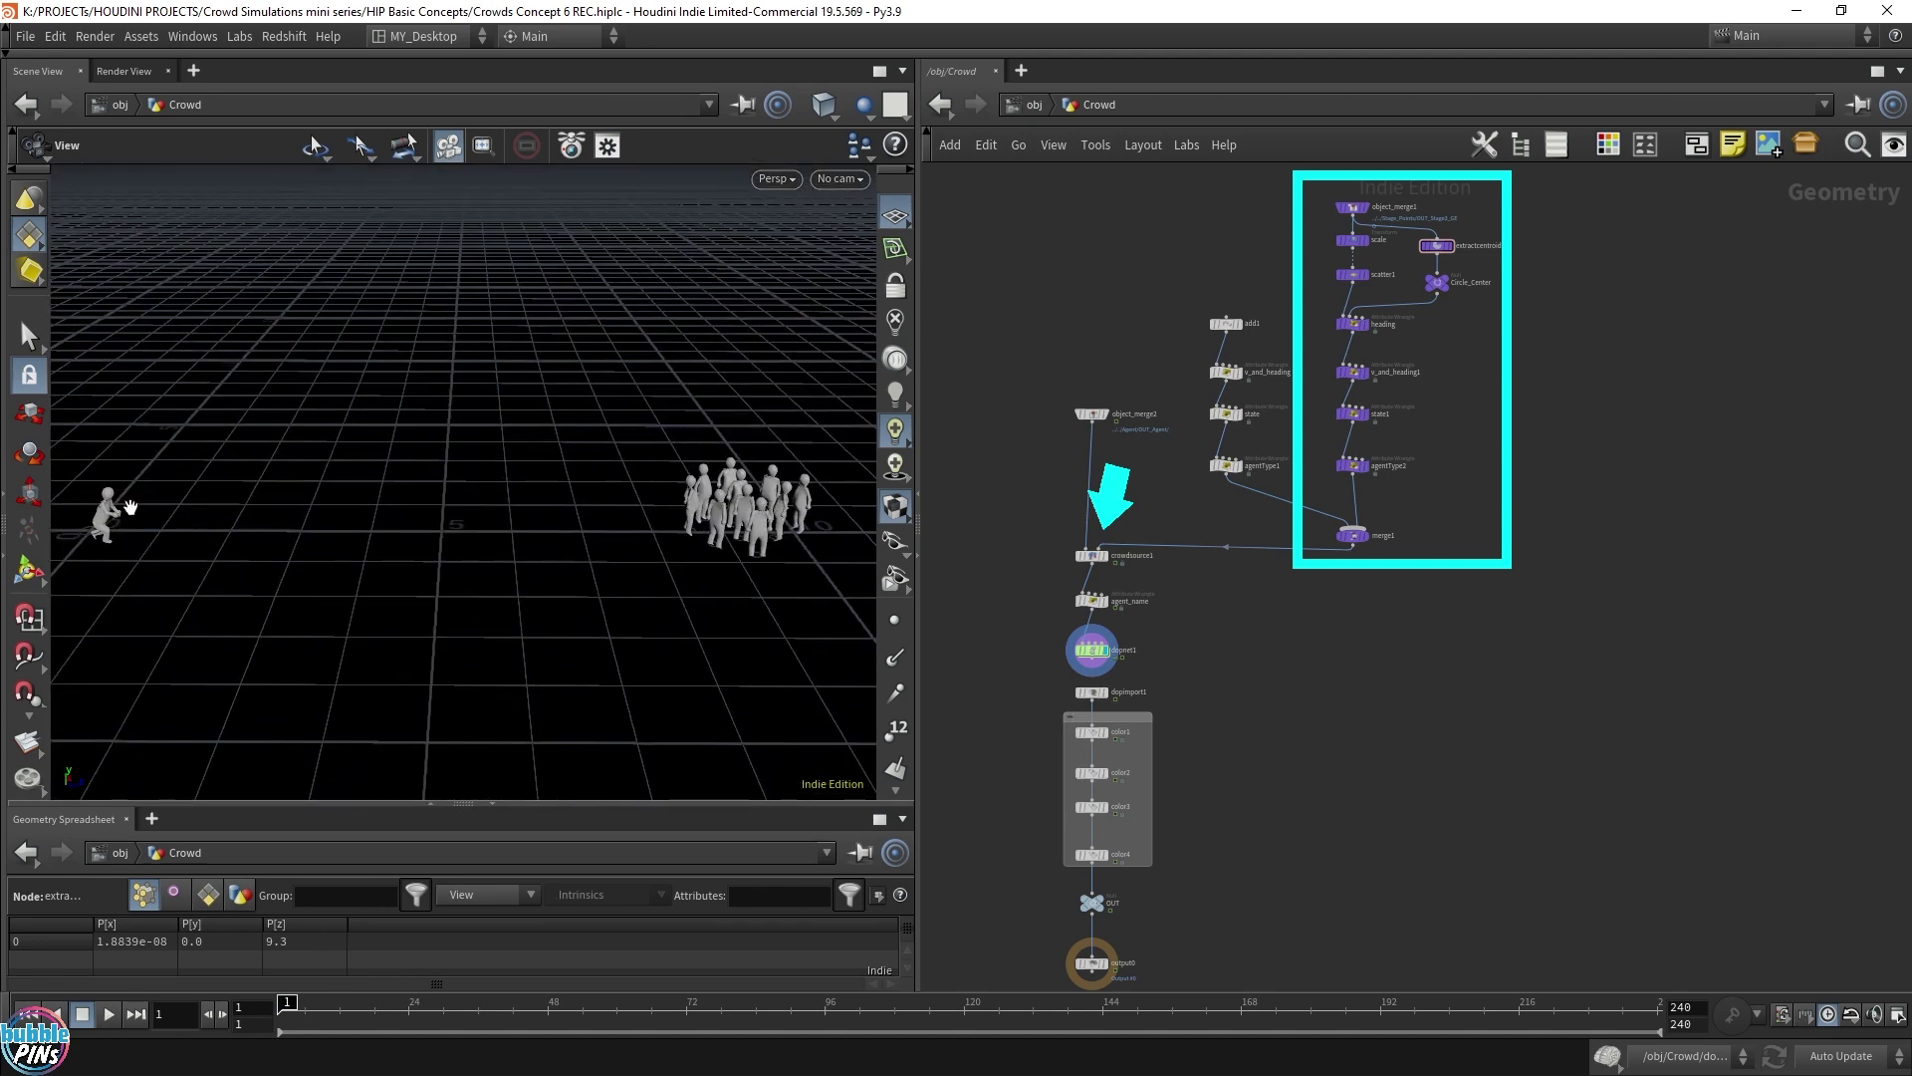
pyautogui.press('Up')
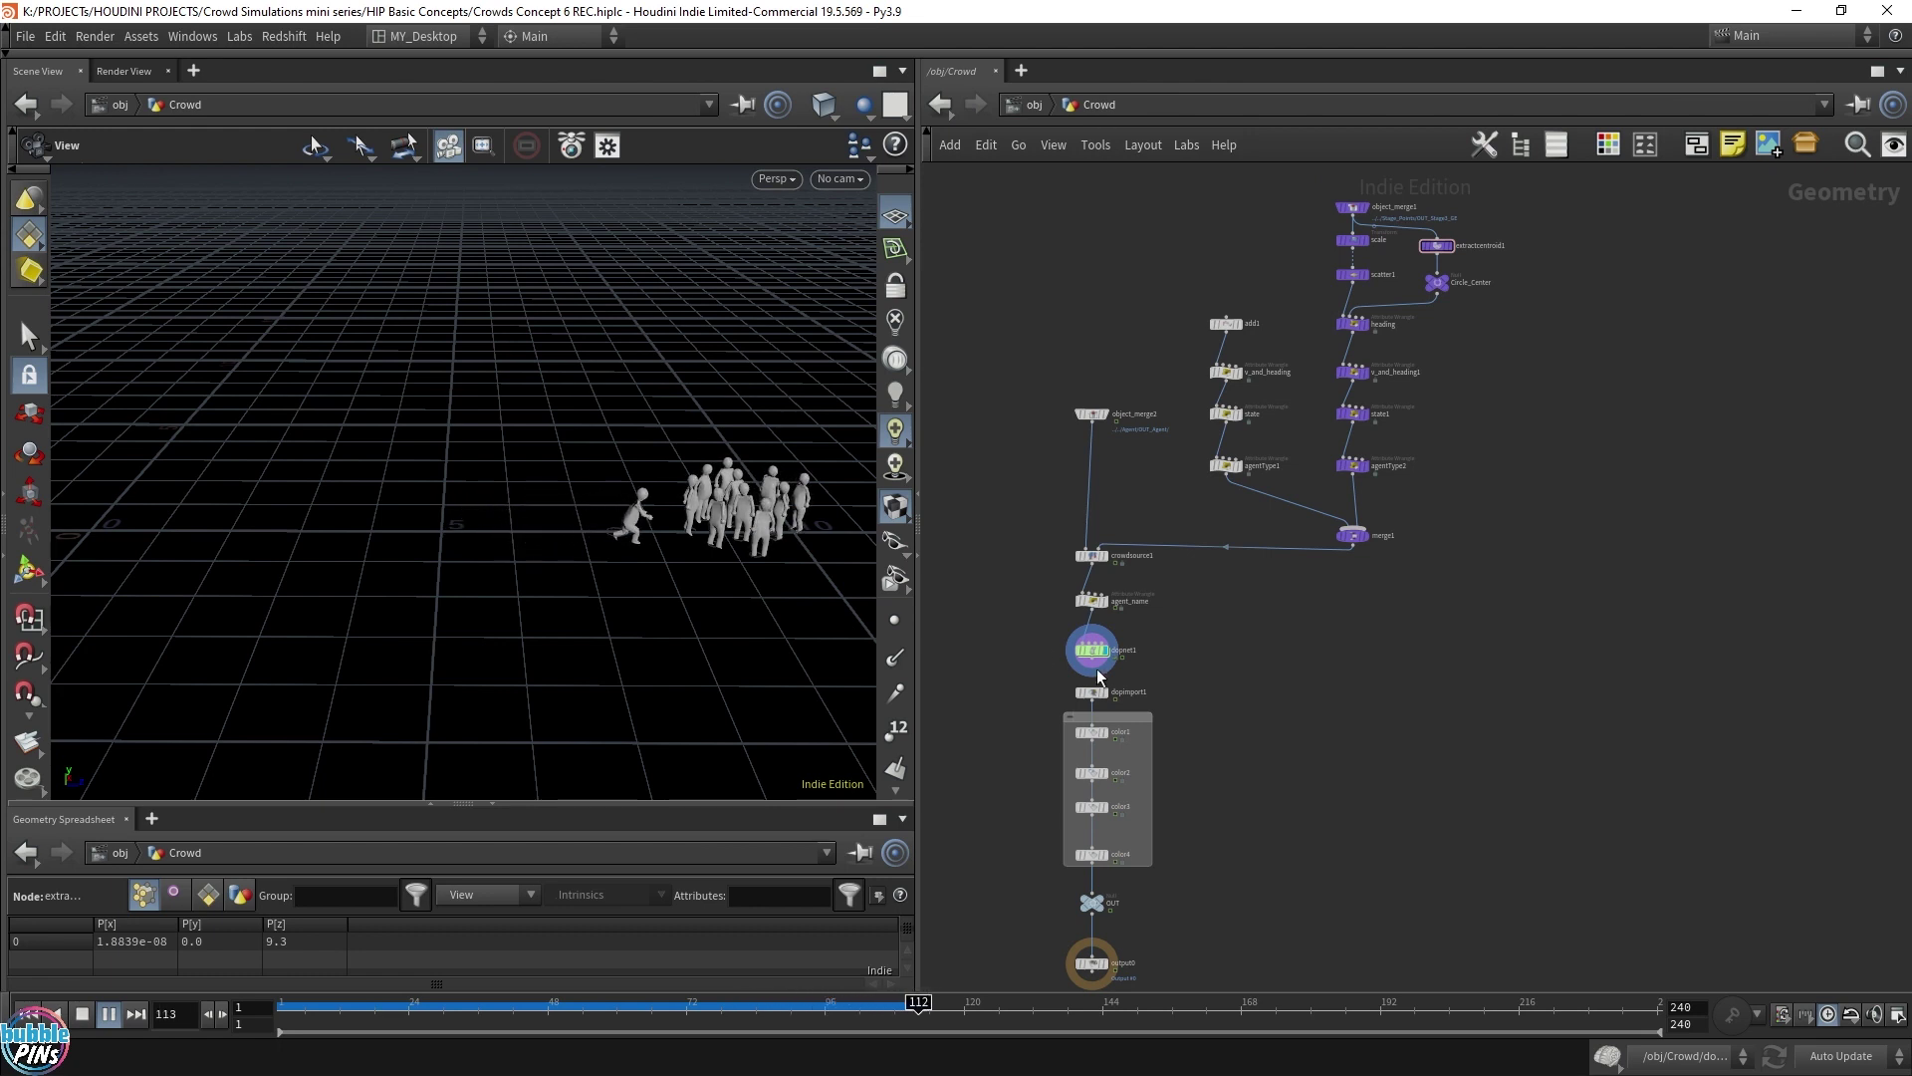
pyautogui.press('Up')
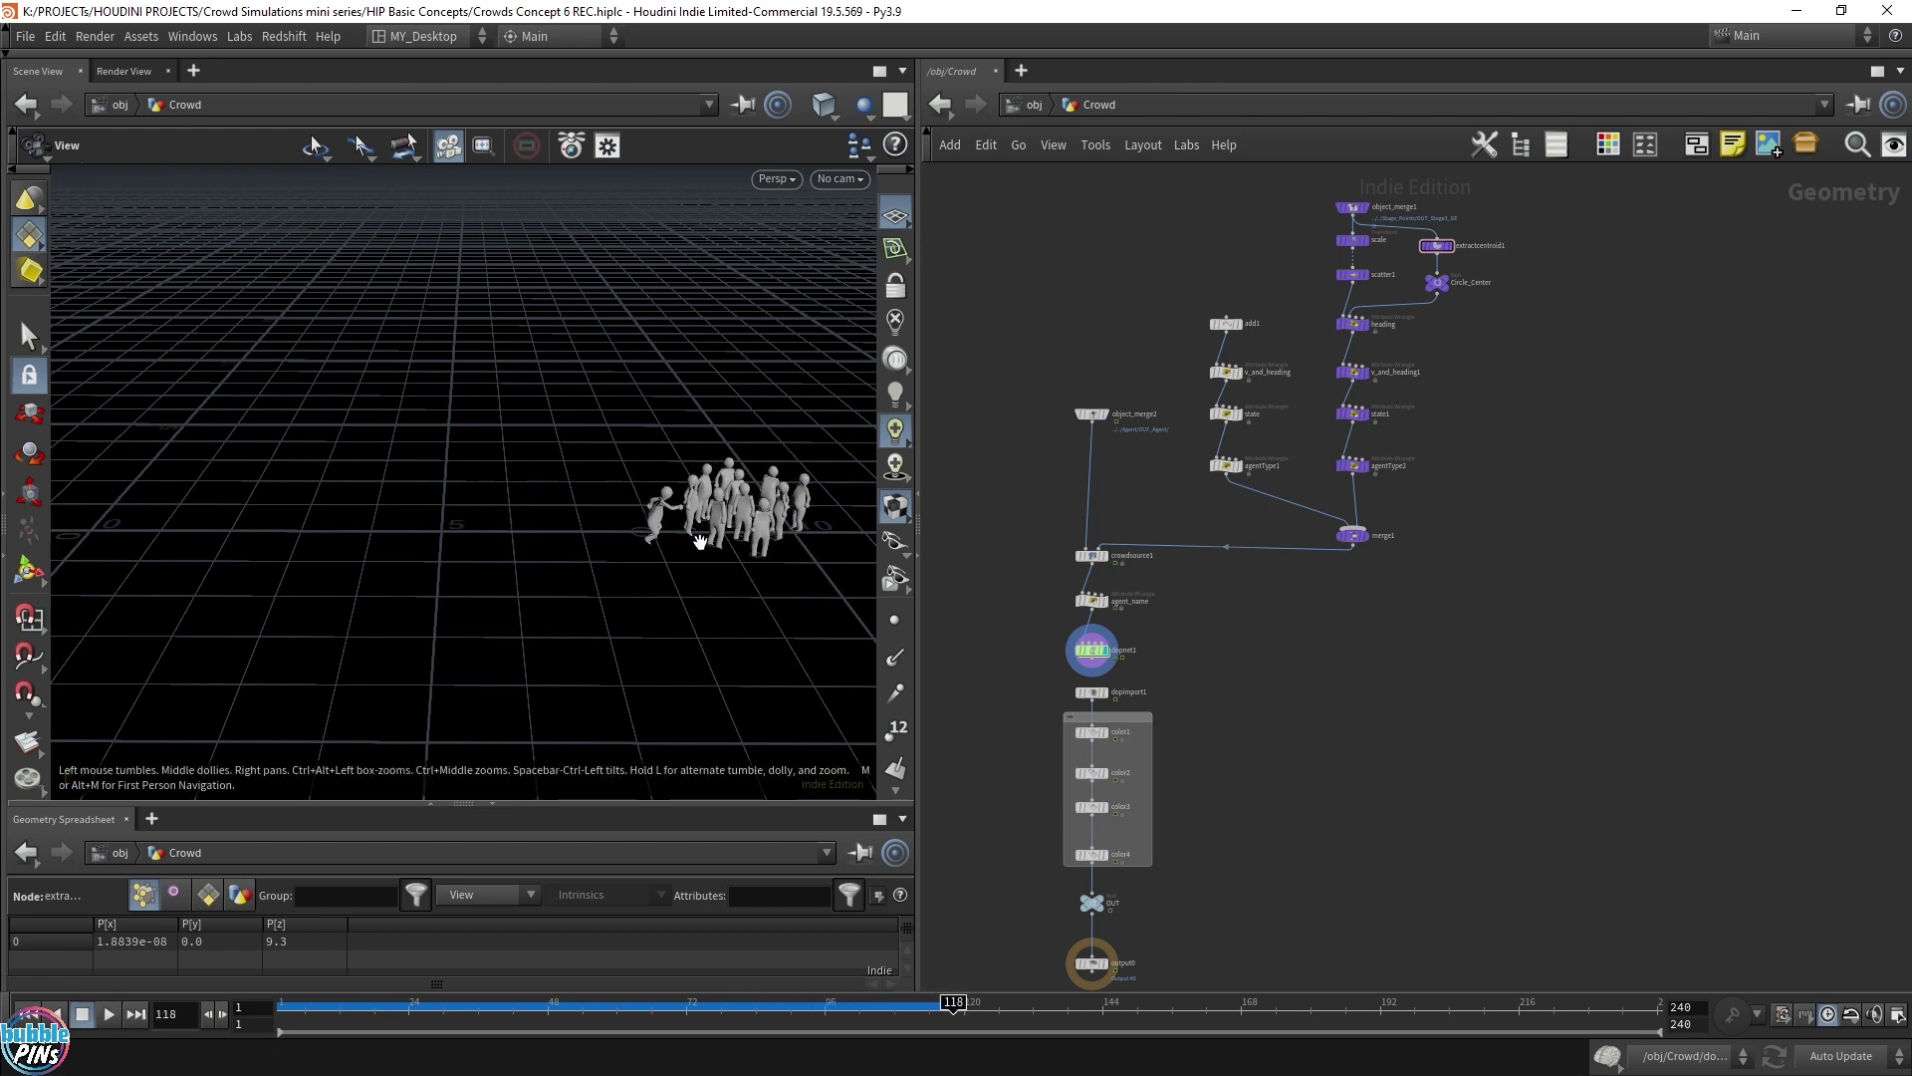
pyautogui.press('Up')
pyautogui.press('Up')
pyautogui.moveTo(837, 575); pyautogui.dragTo(542, 567, button='right')
pyautogui.press('Up')
pyautogui.hotkey('ctrl', 'Up')
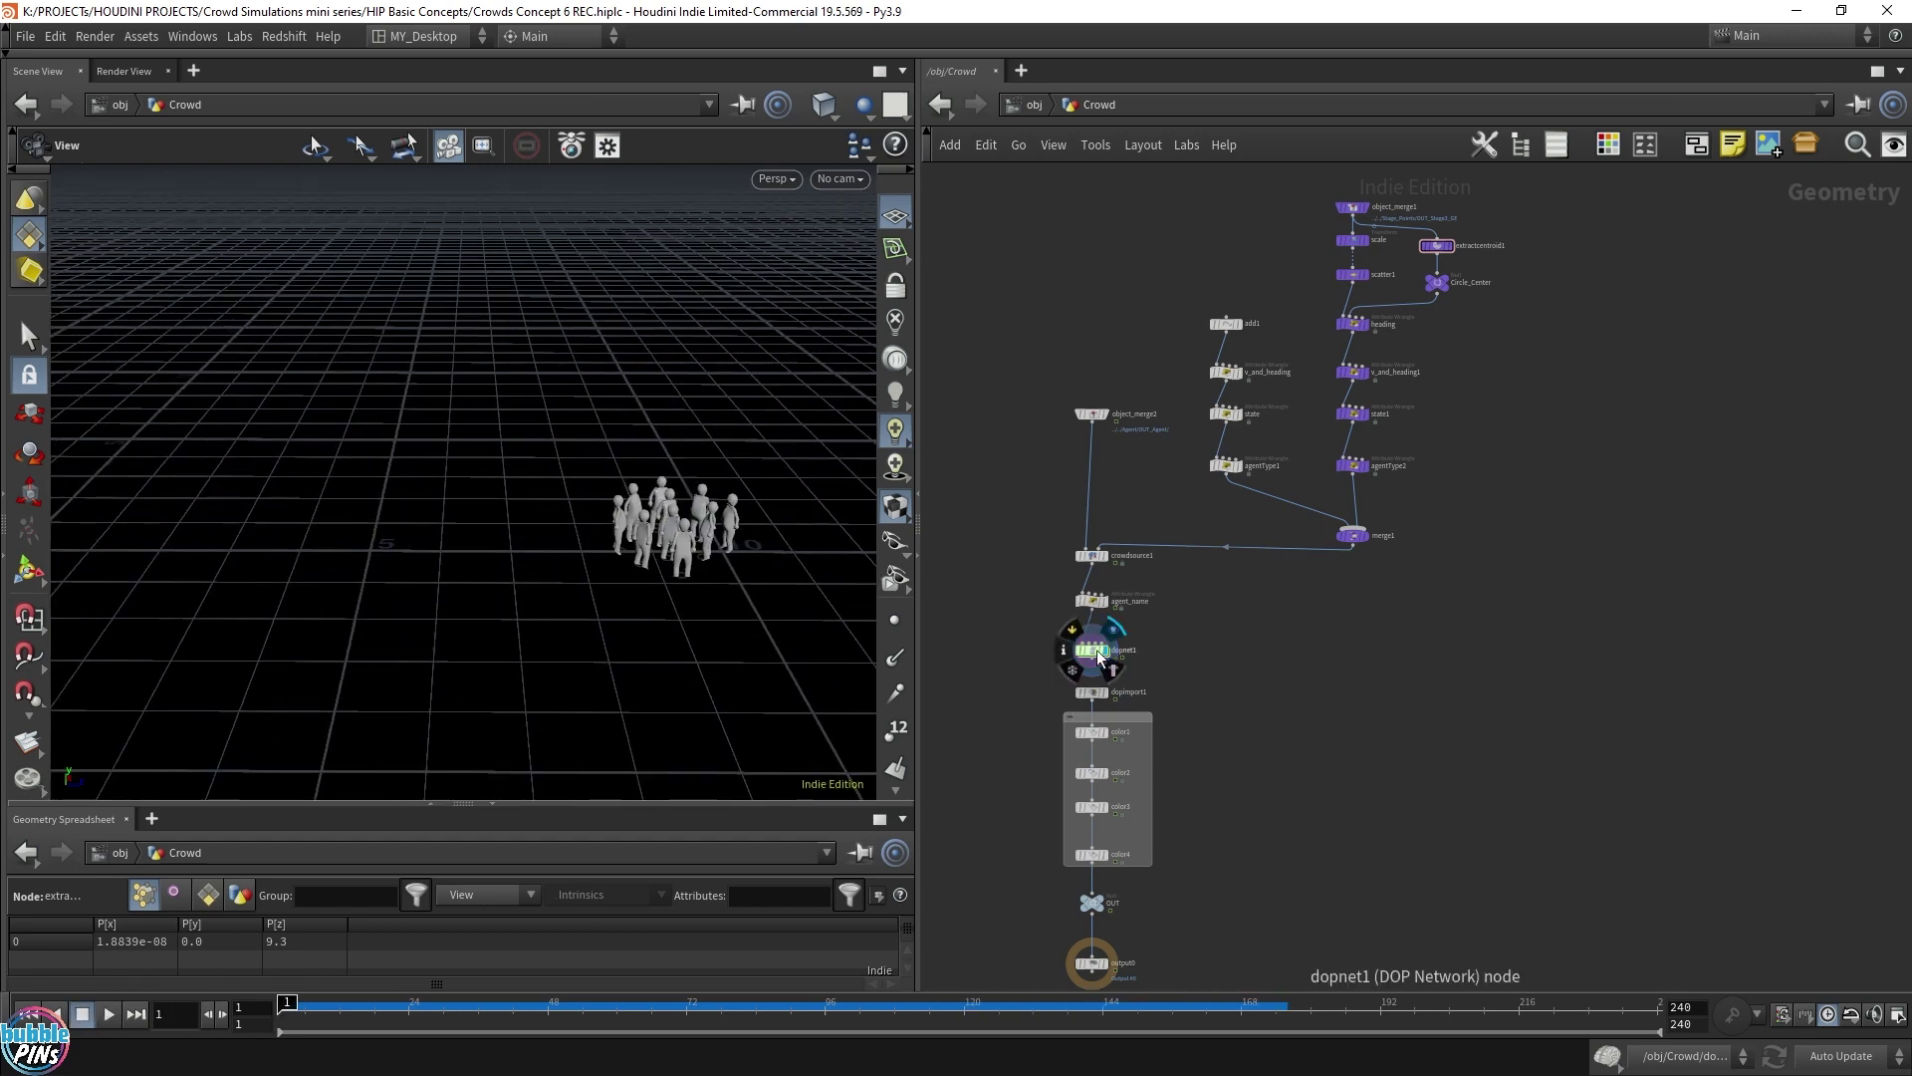
# Step: Go into dopnet1 and add a third Crowd Trigger node beside crowdtrigger2
pyautogui.doubleClick(1093, 648)
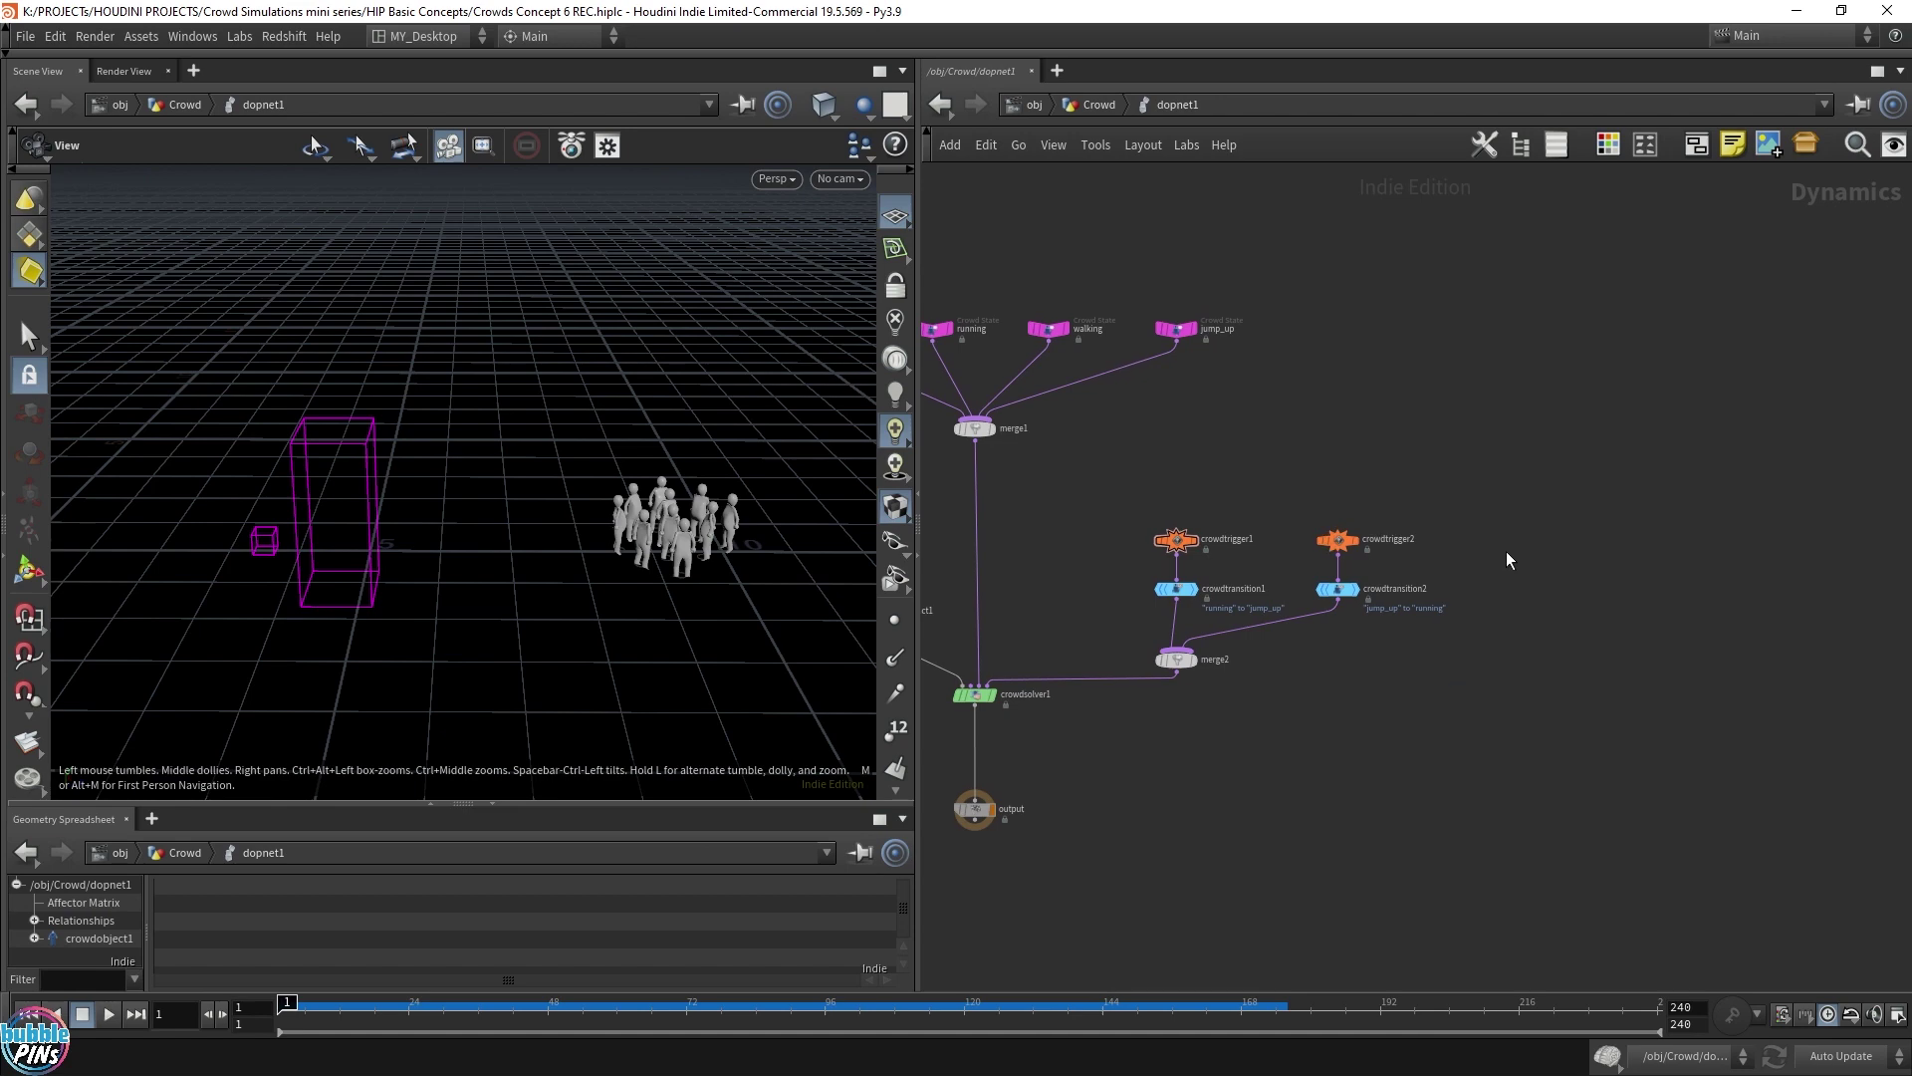
pyautogui.press('Tab')
pyautogui.write('crowd tr')
pyautogui.press('Down')
pyautogui.press('Return')
pyautogui.click(1533, 540)
# Step: Add a Crowd Transition below the new trigger, feed the trigger into it, and connect the transition to merge2
pyautogui.press('Tab')
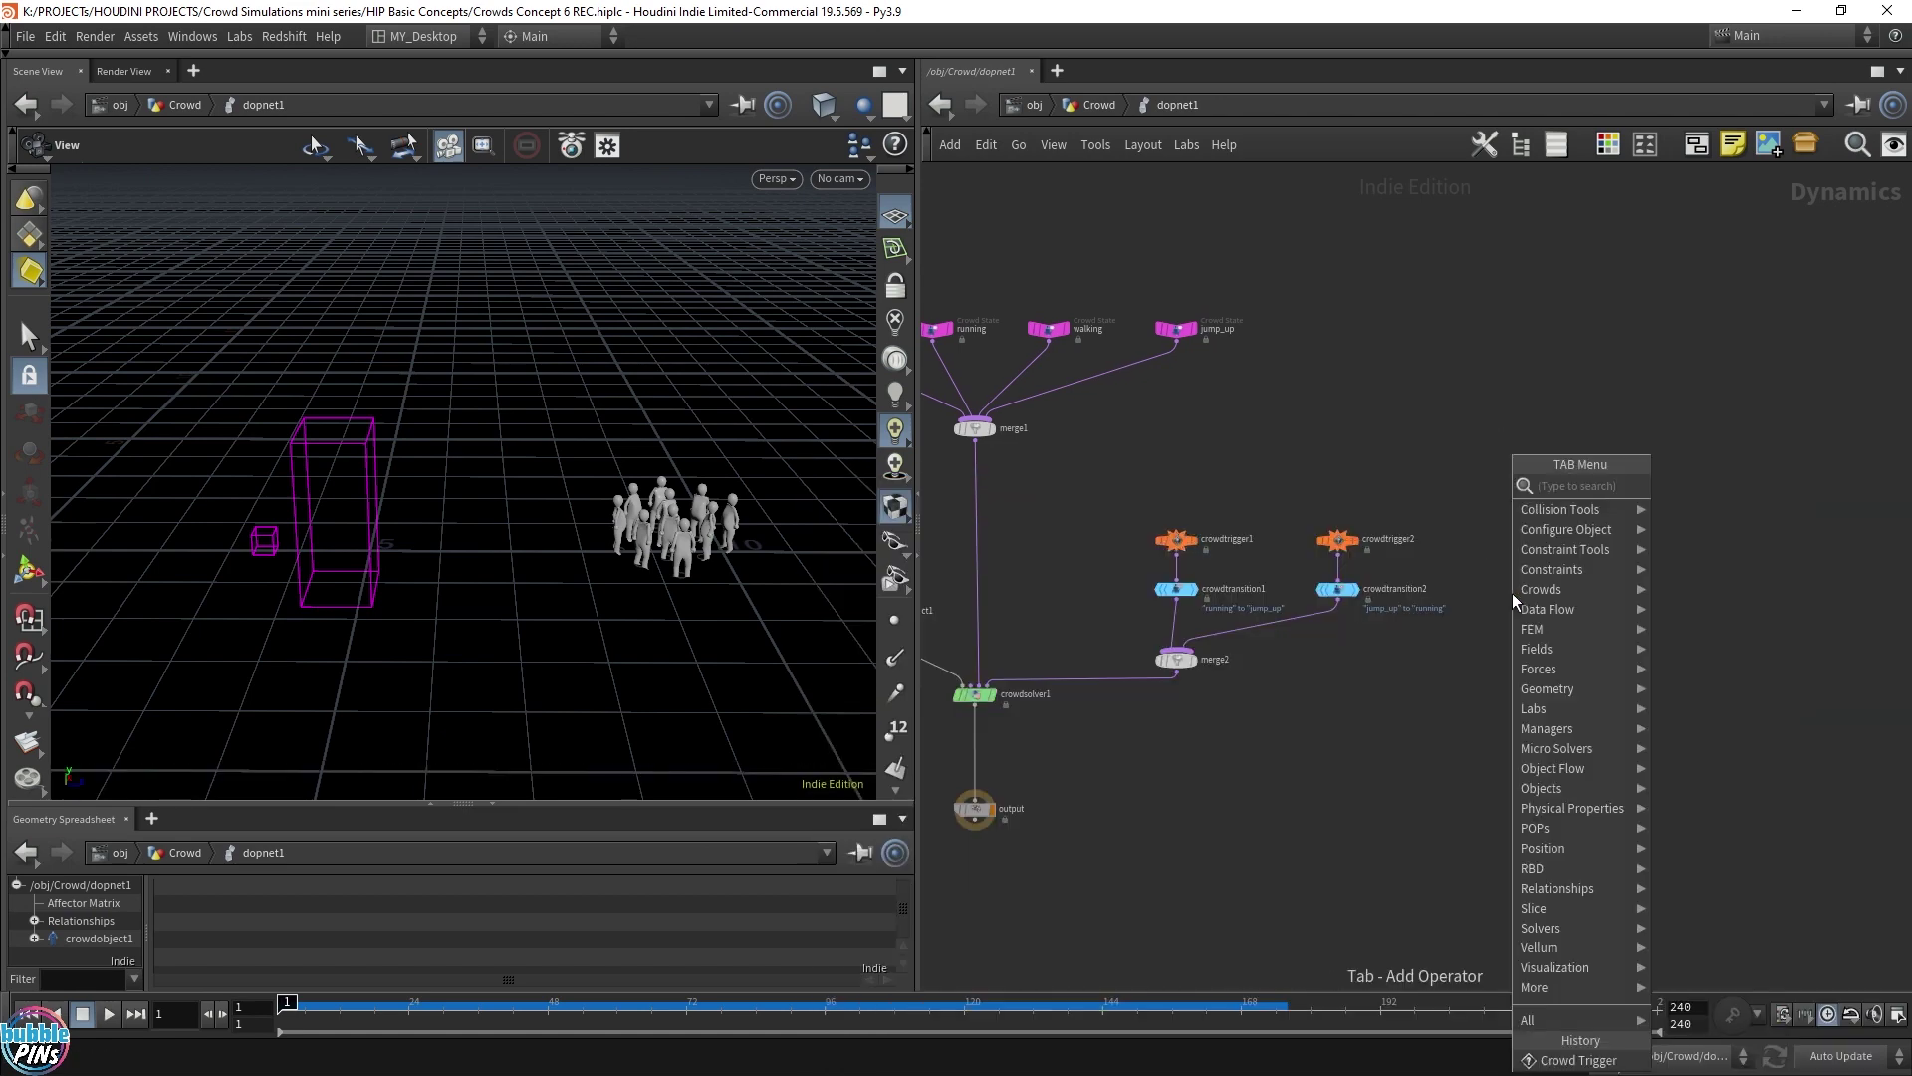
pyautogui.write('crowd tra')
pyautogui.press('Return')
pyautogui.click(1521, 587)
pyautogui.scroll(4, 1515, 572)
pyautogui.moveTo(1556, 536); pyautogui.dragTo(1556, 587)
pyautogui.click(1557, 630)
pyautogui.scroll(-4, 1489, 674)
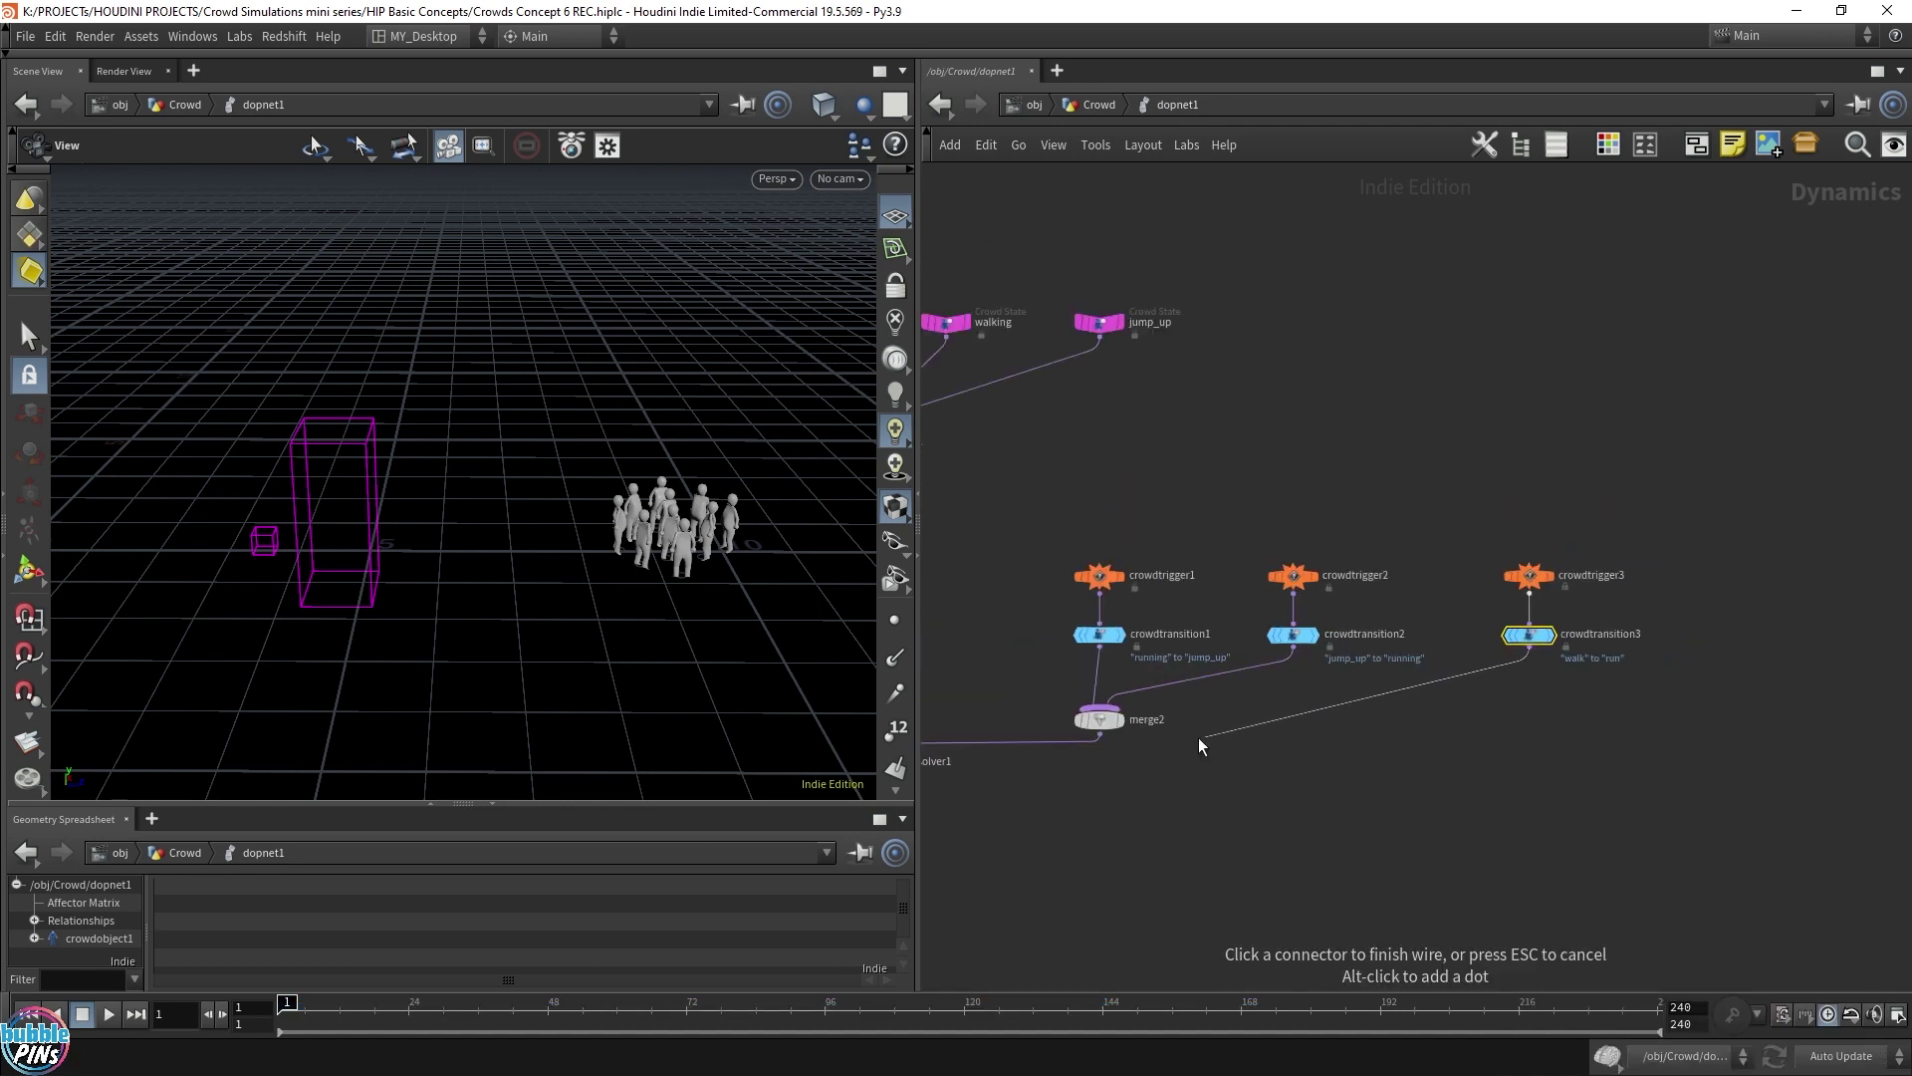
pyautogui.click(1132, 716)
# Step: Select crowdtrigger3 and show its node parameters
pyautogui.moveTo(1692, 730); pyautogui.dragTo(1400, 688, button='middle')
pyautogui.click(1199, 546)
pyautogui.moveTo(1469, 555); pyautogui.dragTo(1392, 547, button='middle')
pyautogui.scroll(2, 1346, 553)
pyautogui.press('p')
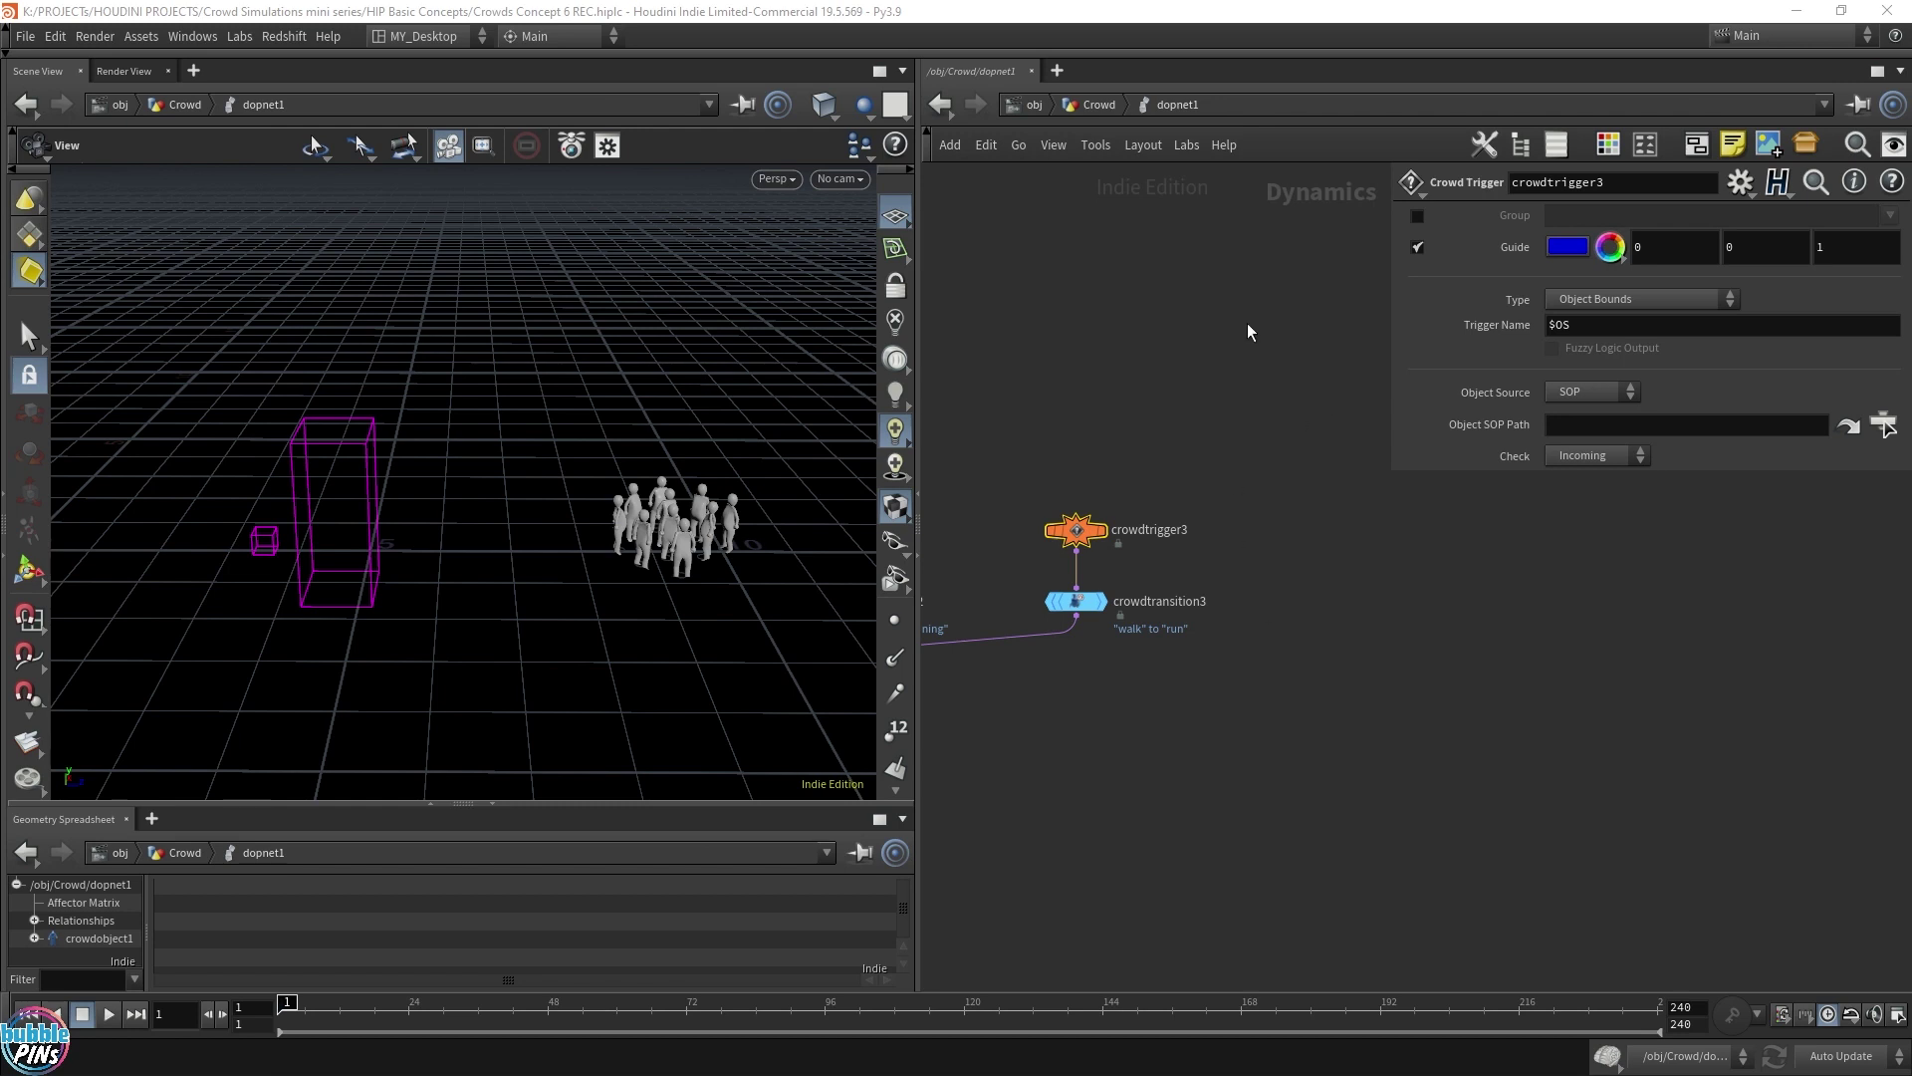
# Step: Examine the Stage_Points object's position parameters and the Stage 3 nodes inside its network
pyautogui.click(1093, 104)
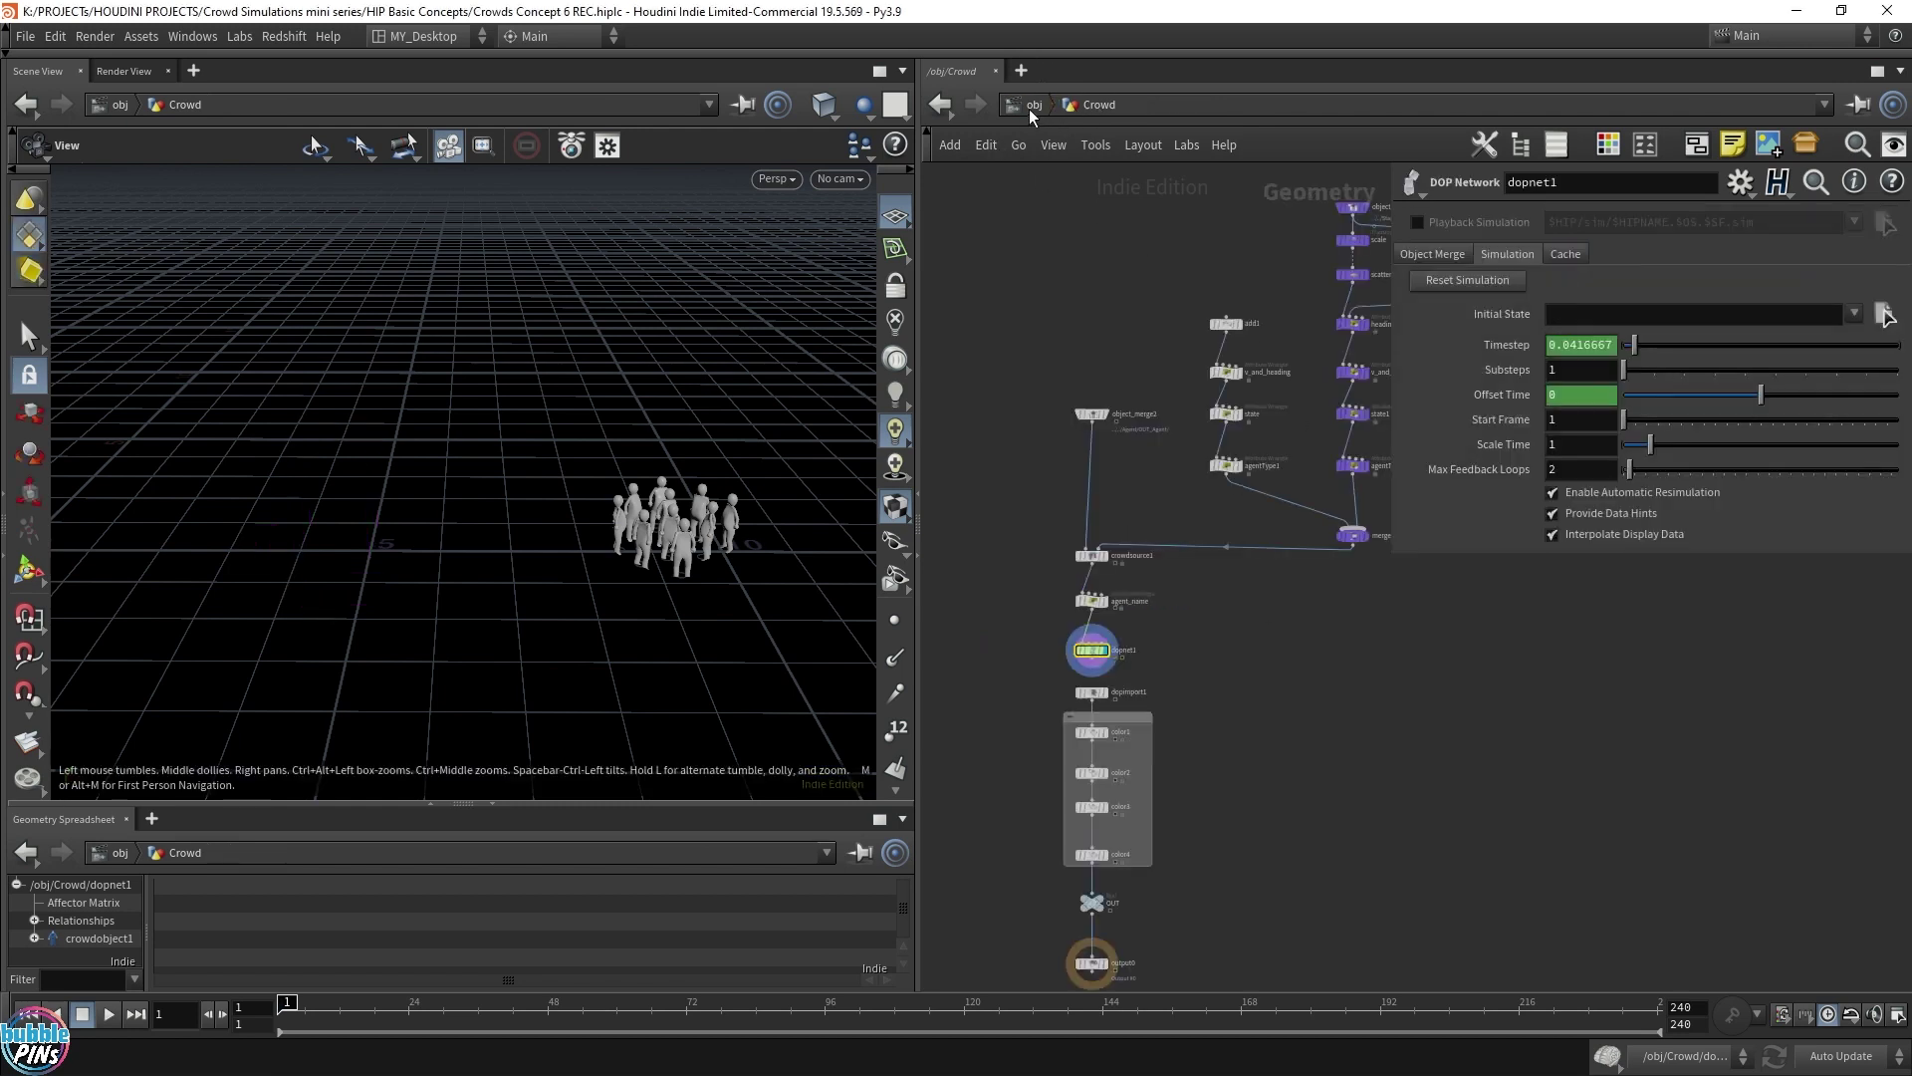
pyautogui.click(1033, 105)
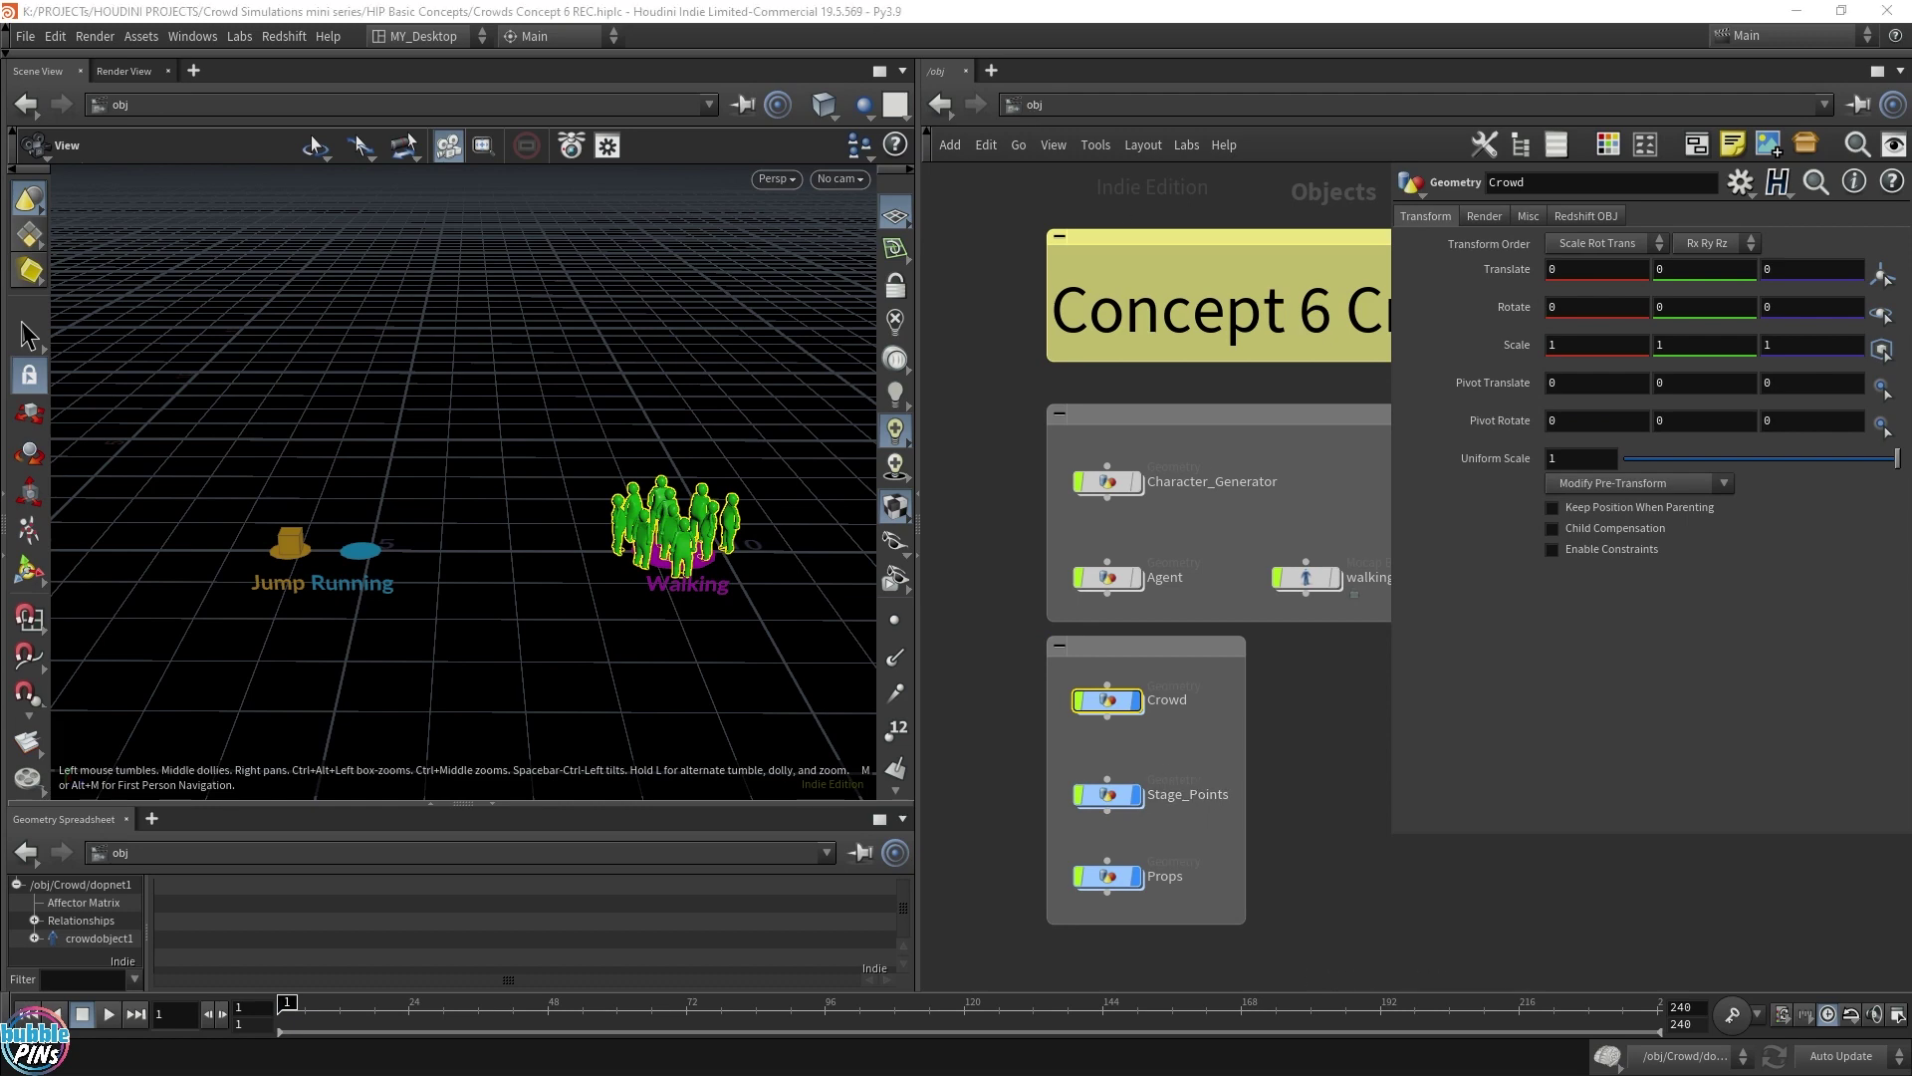
pyautogui.click(1107, 794)
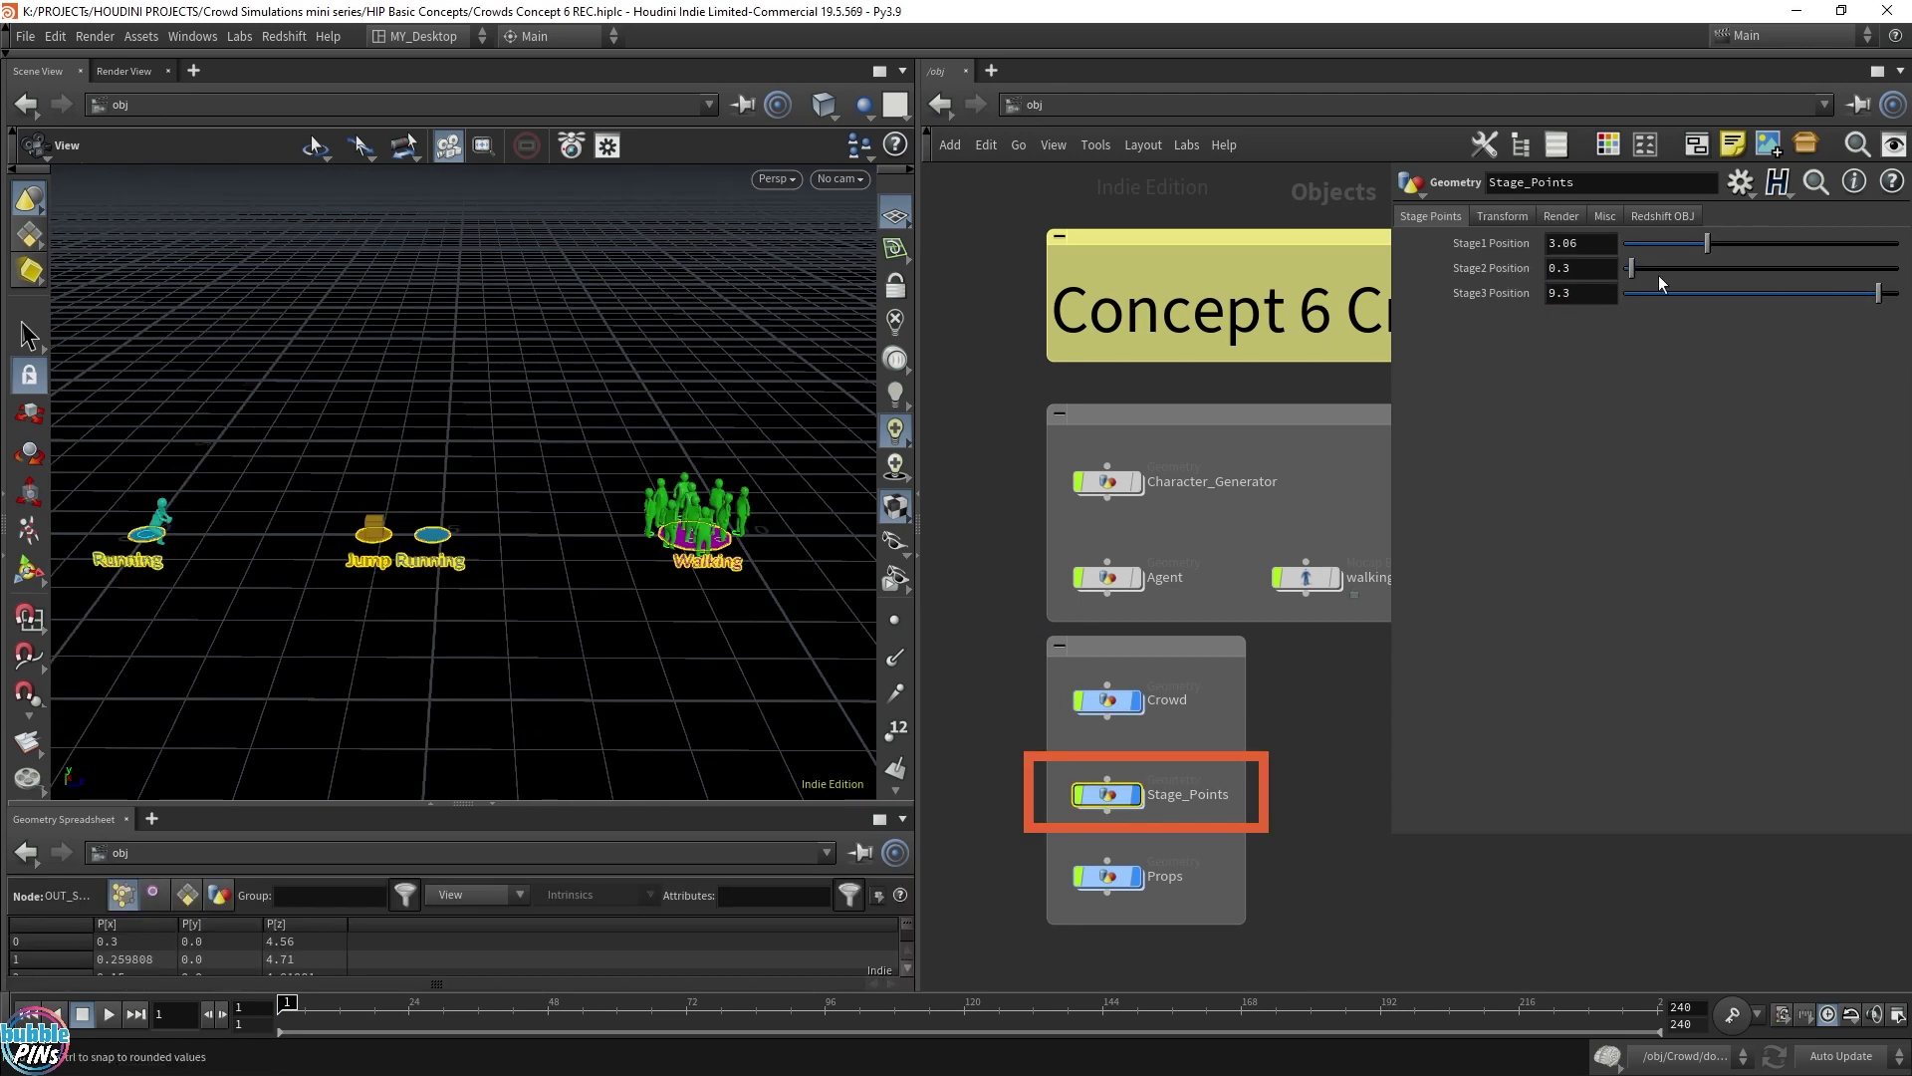
pyautogui.doubleClick(1106, 796)
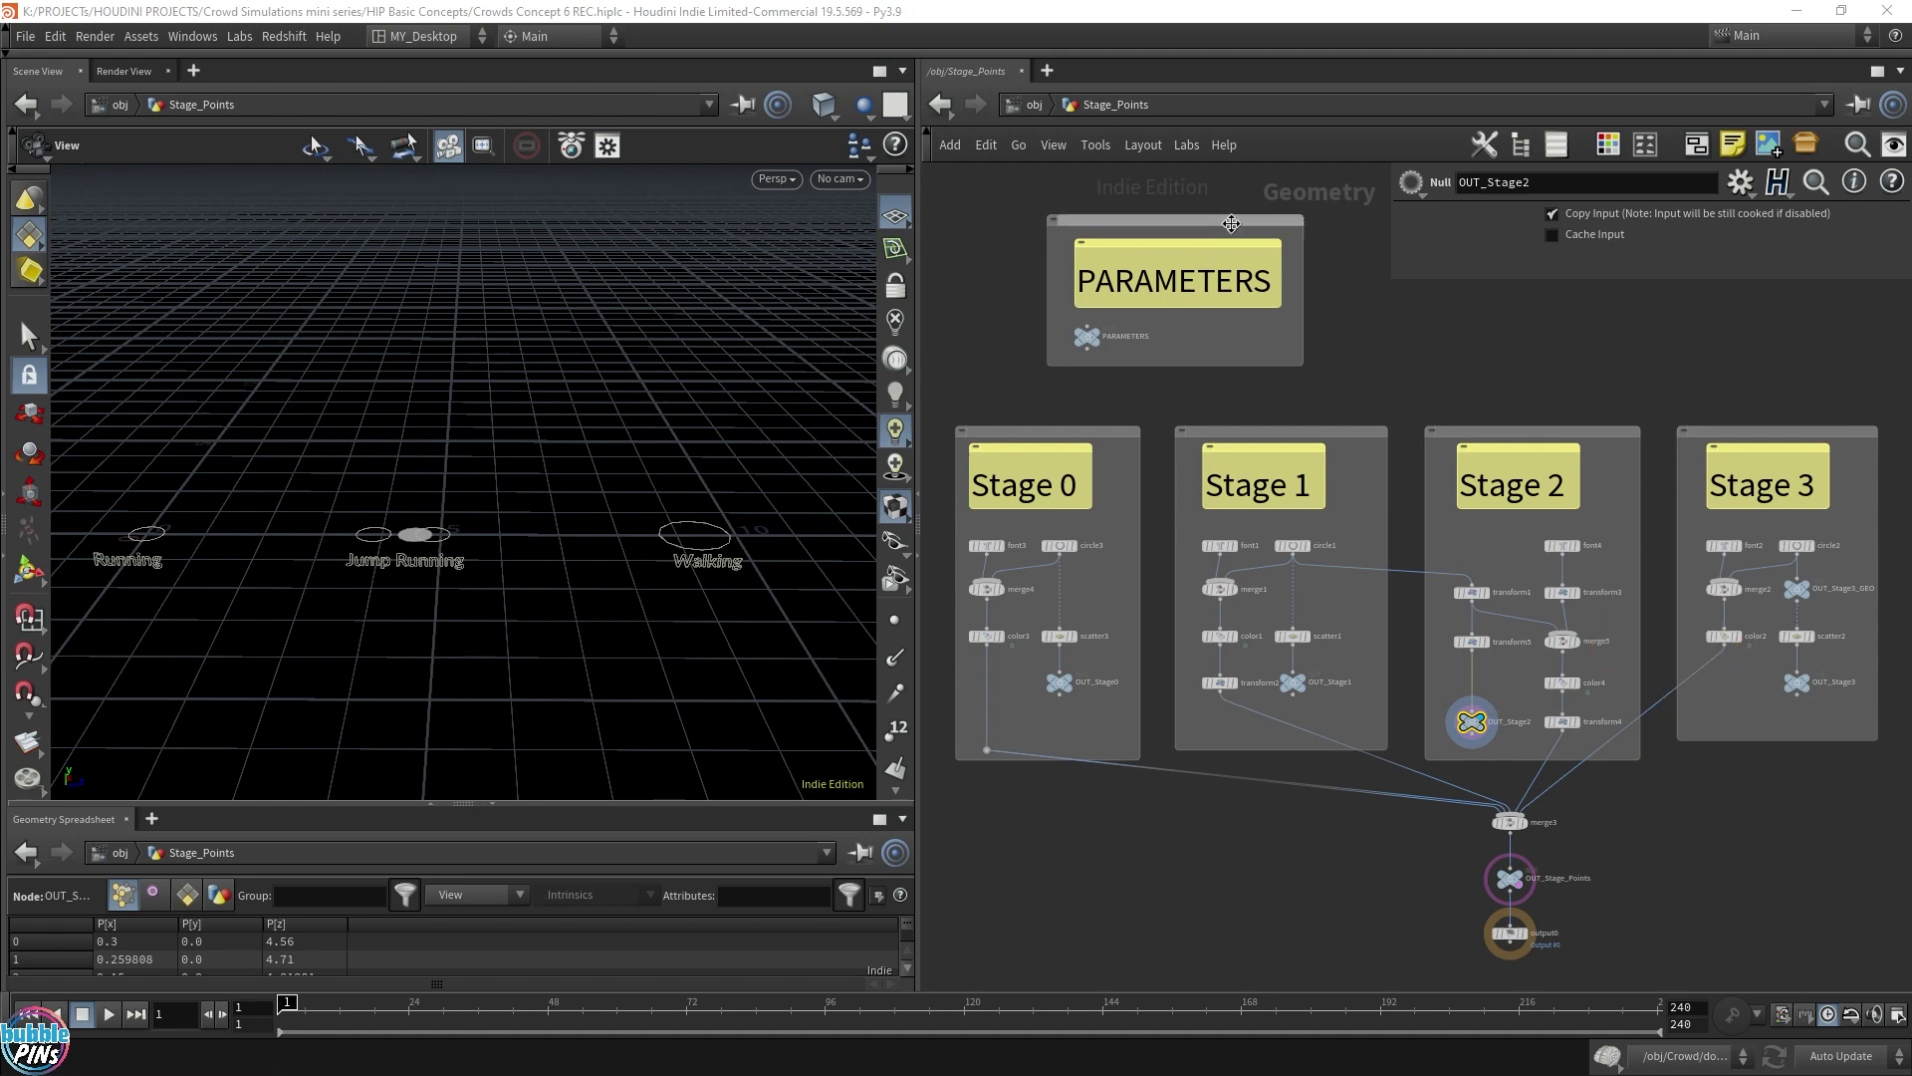
pyautogui.click(1036, 104)
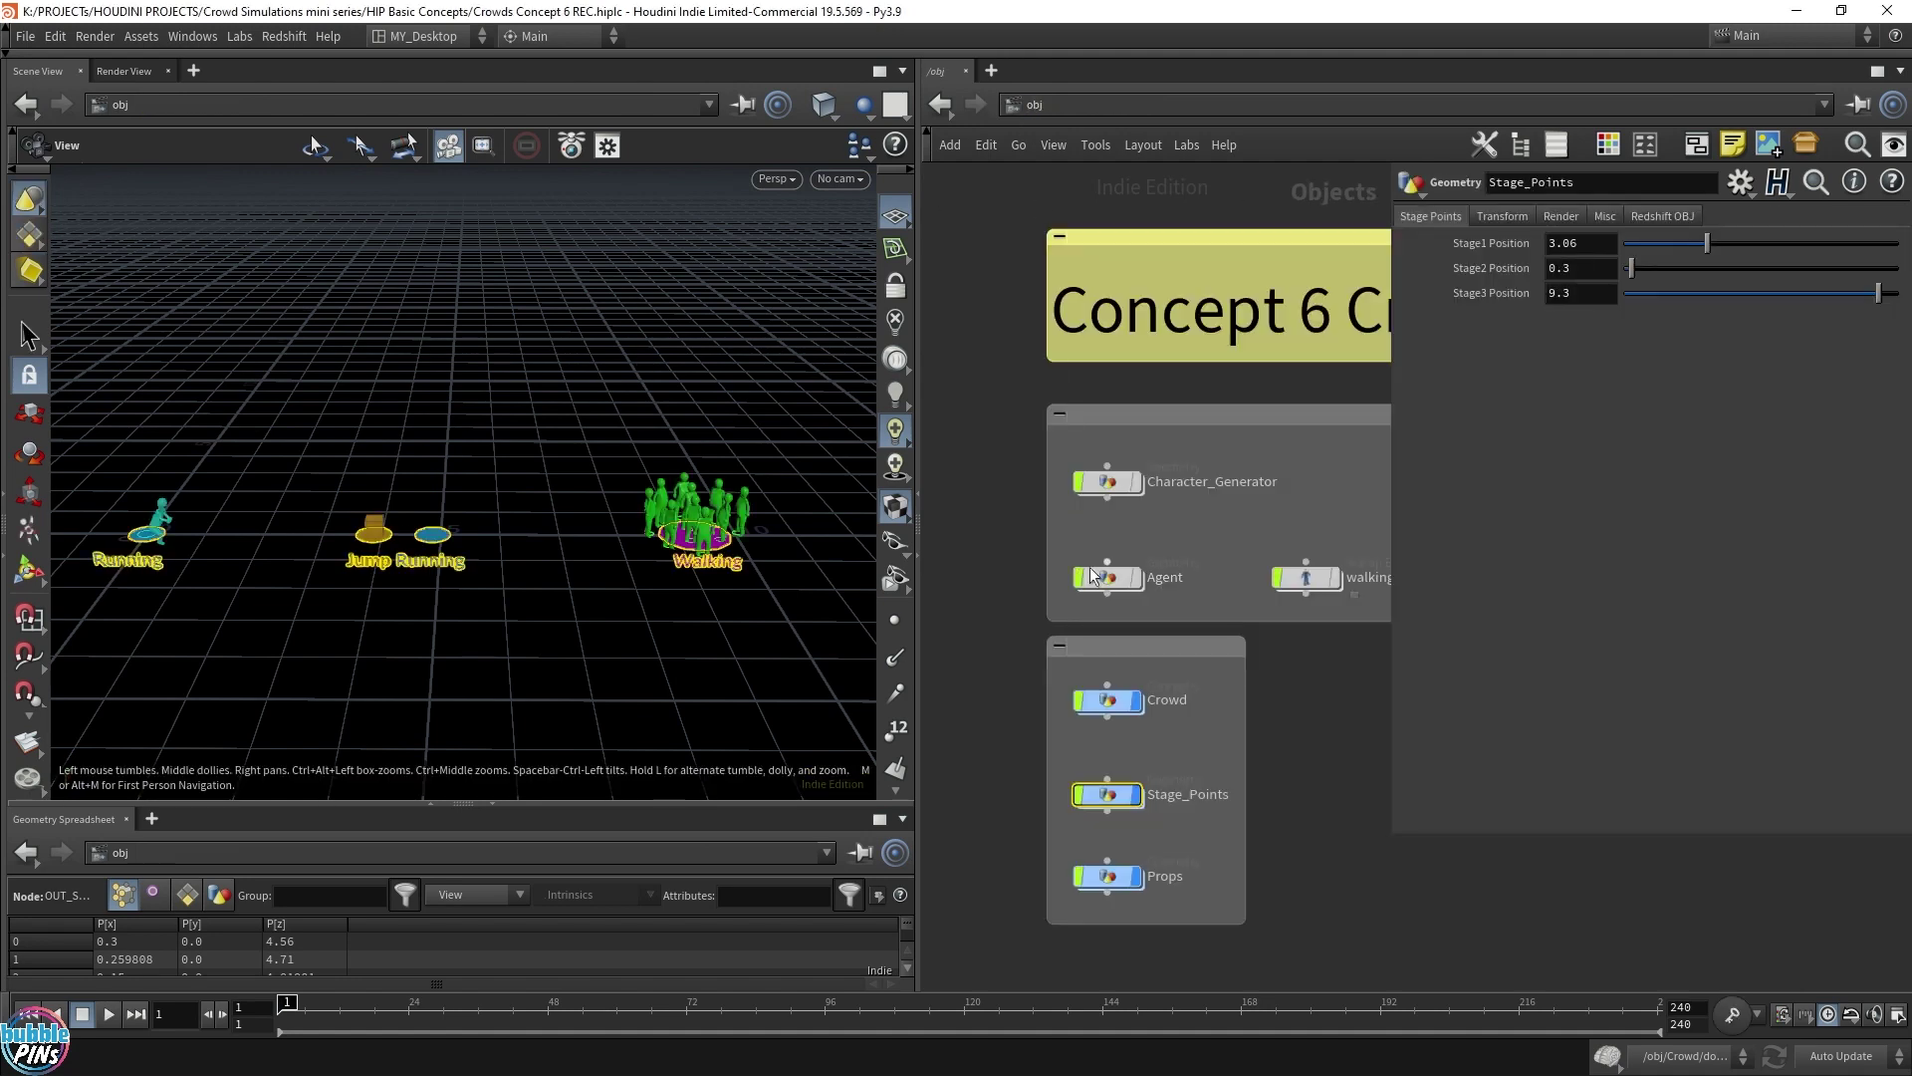
# Step: Return to dopnet1 inside Crowd and set crowdtrigger3's Type to Object Distance (pointcloud)
pyautogui.doubleClick(1108, 701)
pyautogui.doubleClick(1092, 653)
pyautogui.press('h')
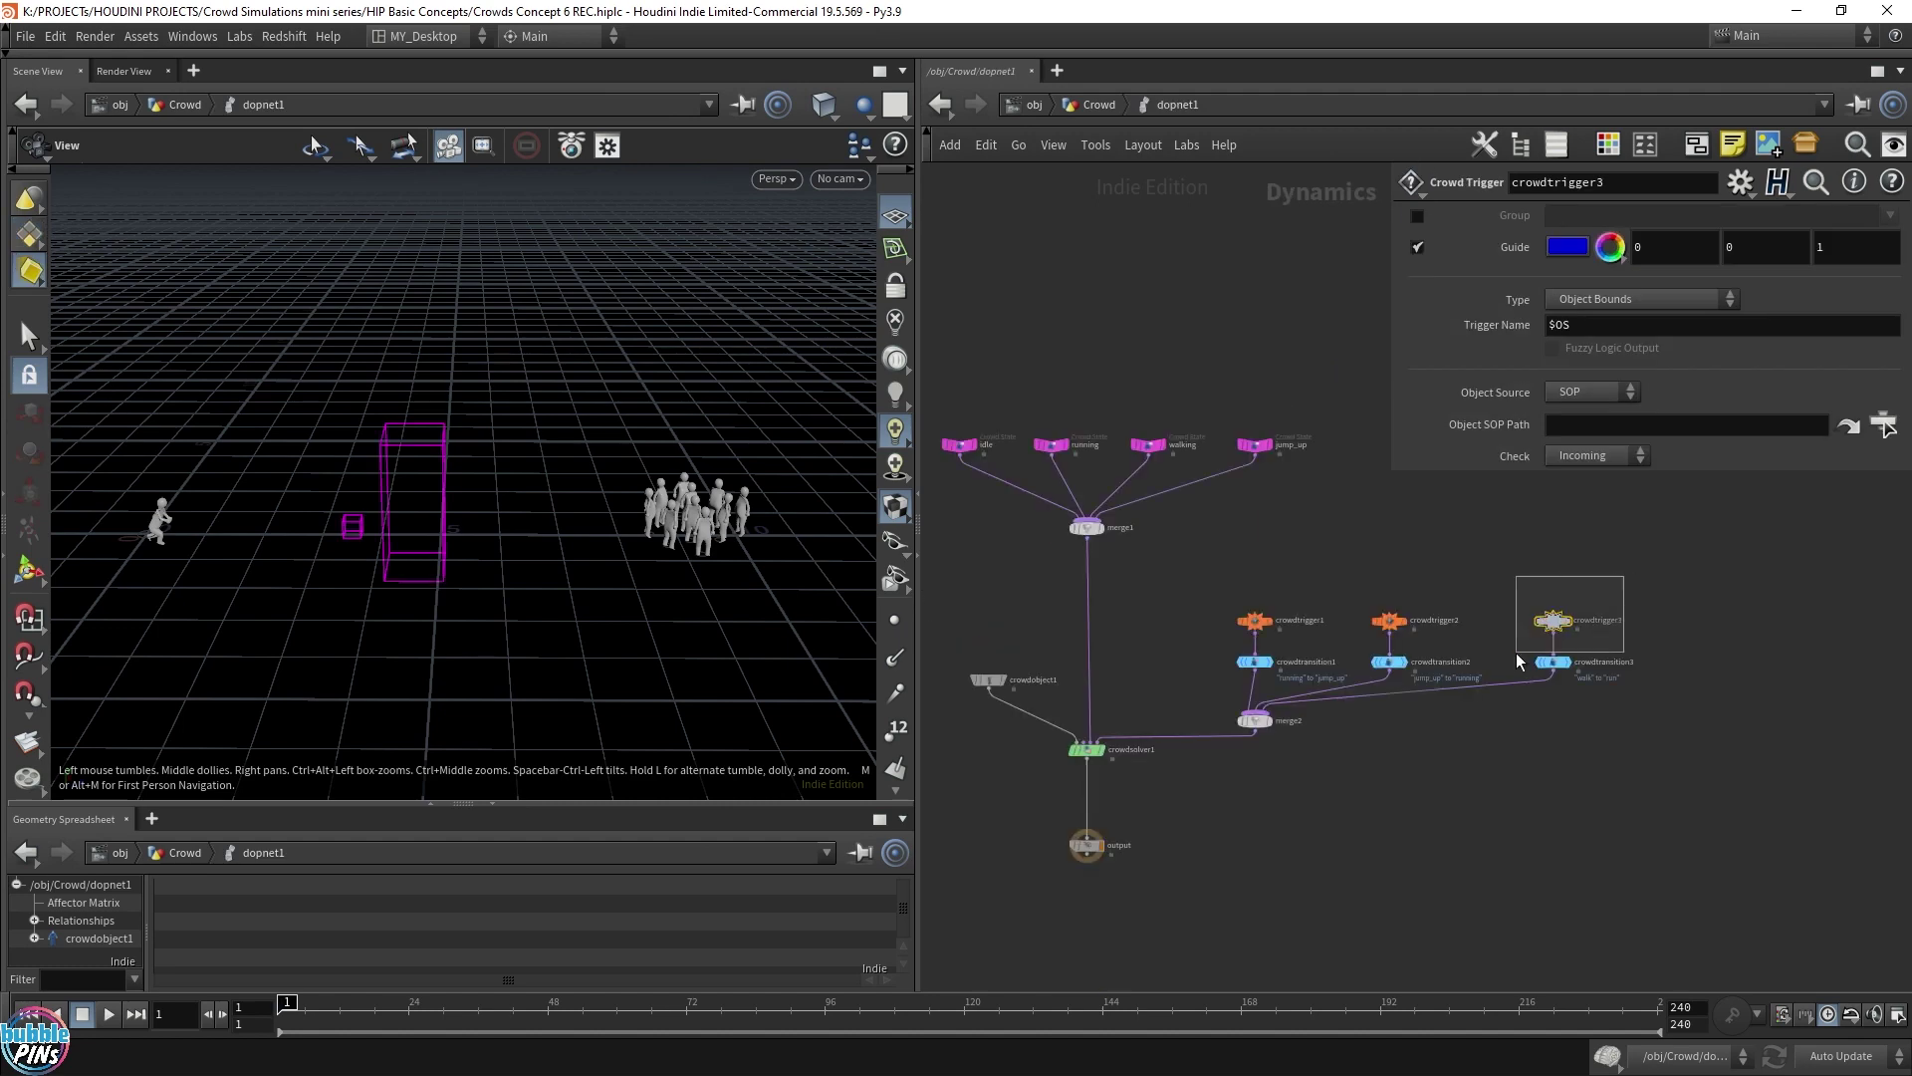
pyautogui.press('f')
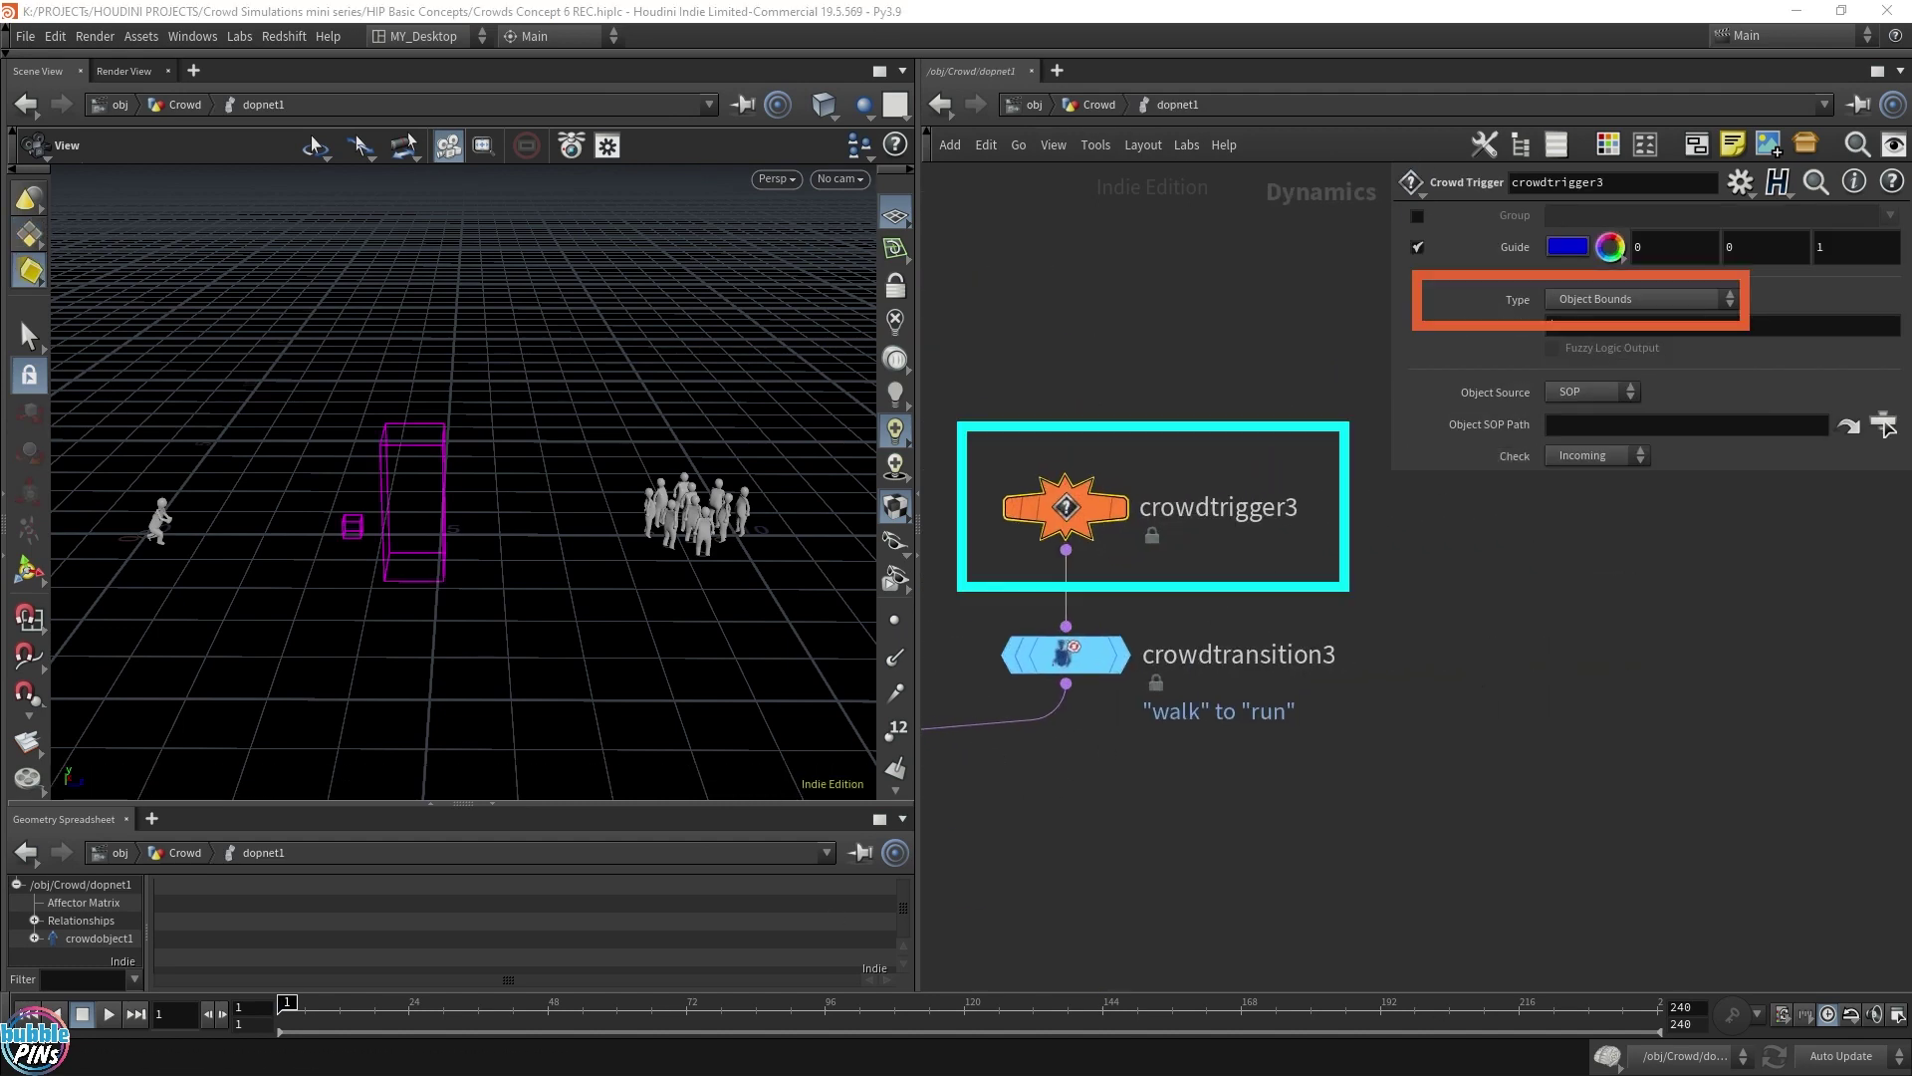
pyautogui.click(1626, 299)
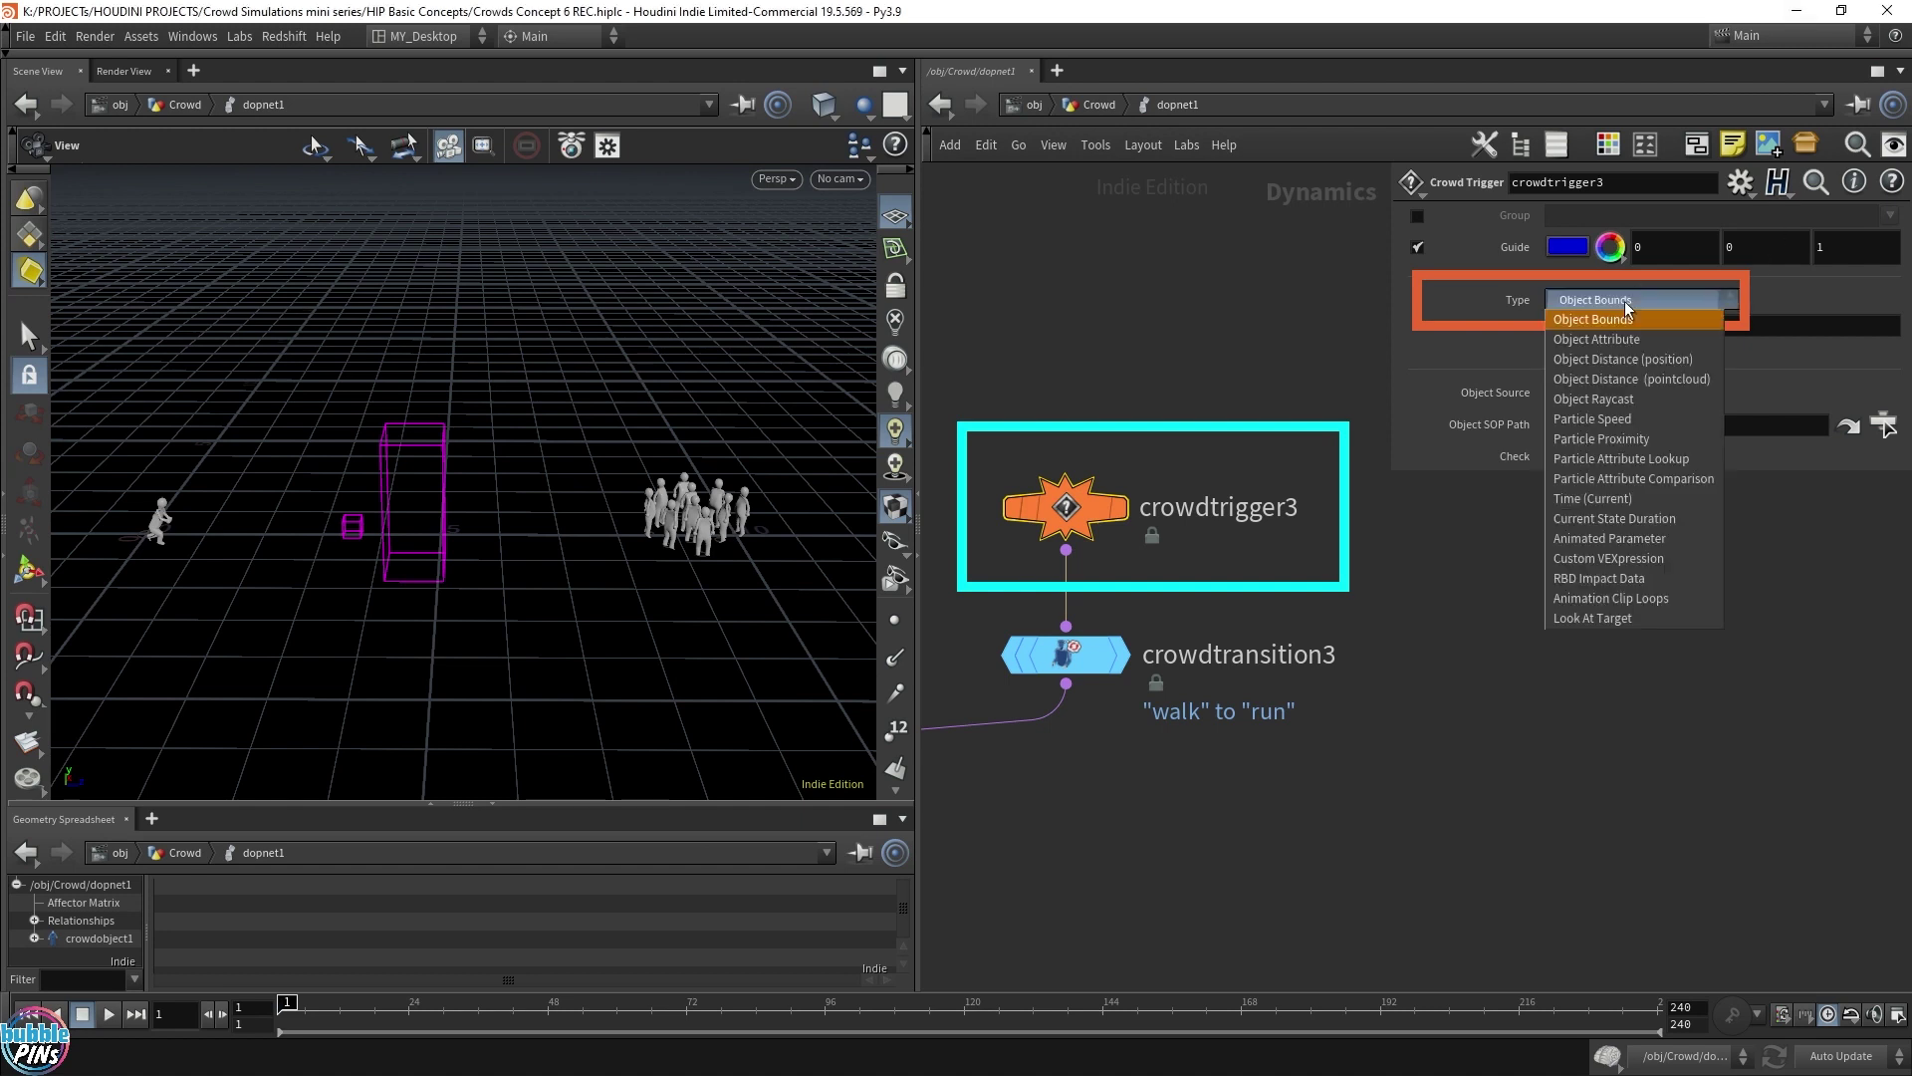
pyautogui.click(1659, 384)
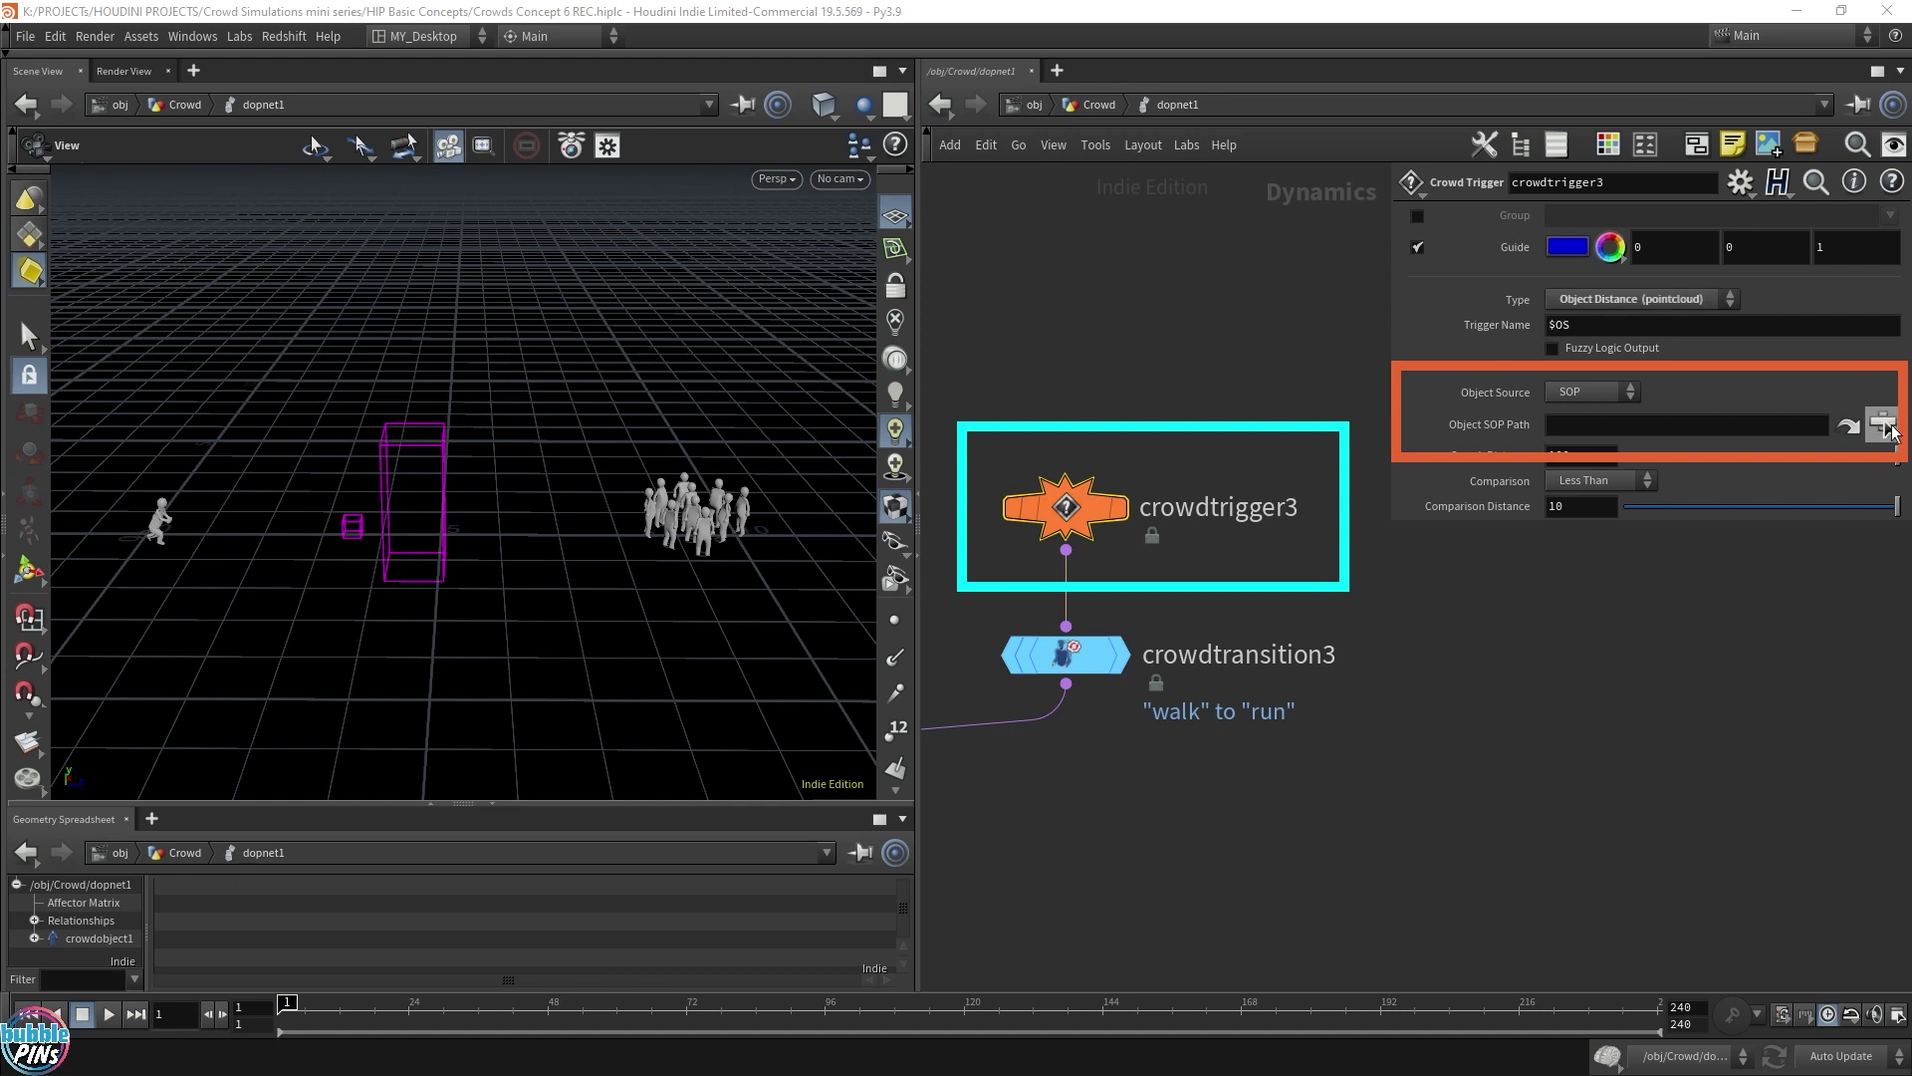
# Step: Set crowdtrigger3's Object SOP Path to /obj/Stage_Points/OUT_Stage3
pyautogui.click(1883, 427)
pyautogui.moveTo(1331, 106); pyautogui.dragTo(1256, 75)
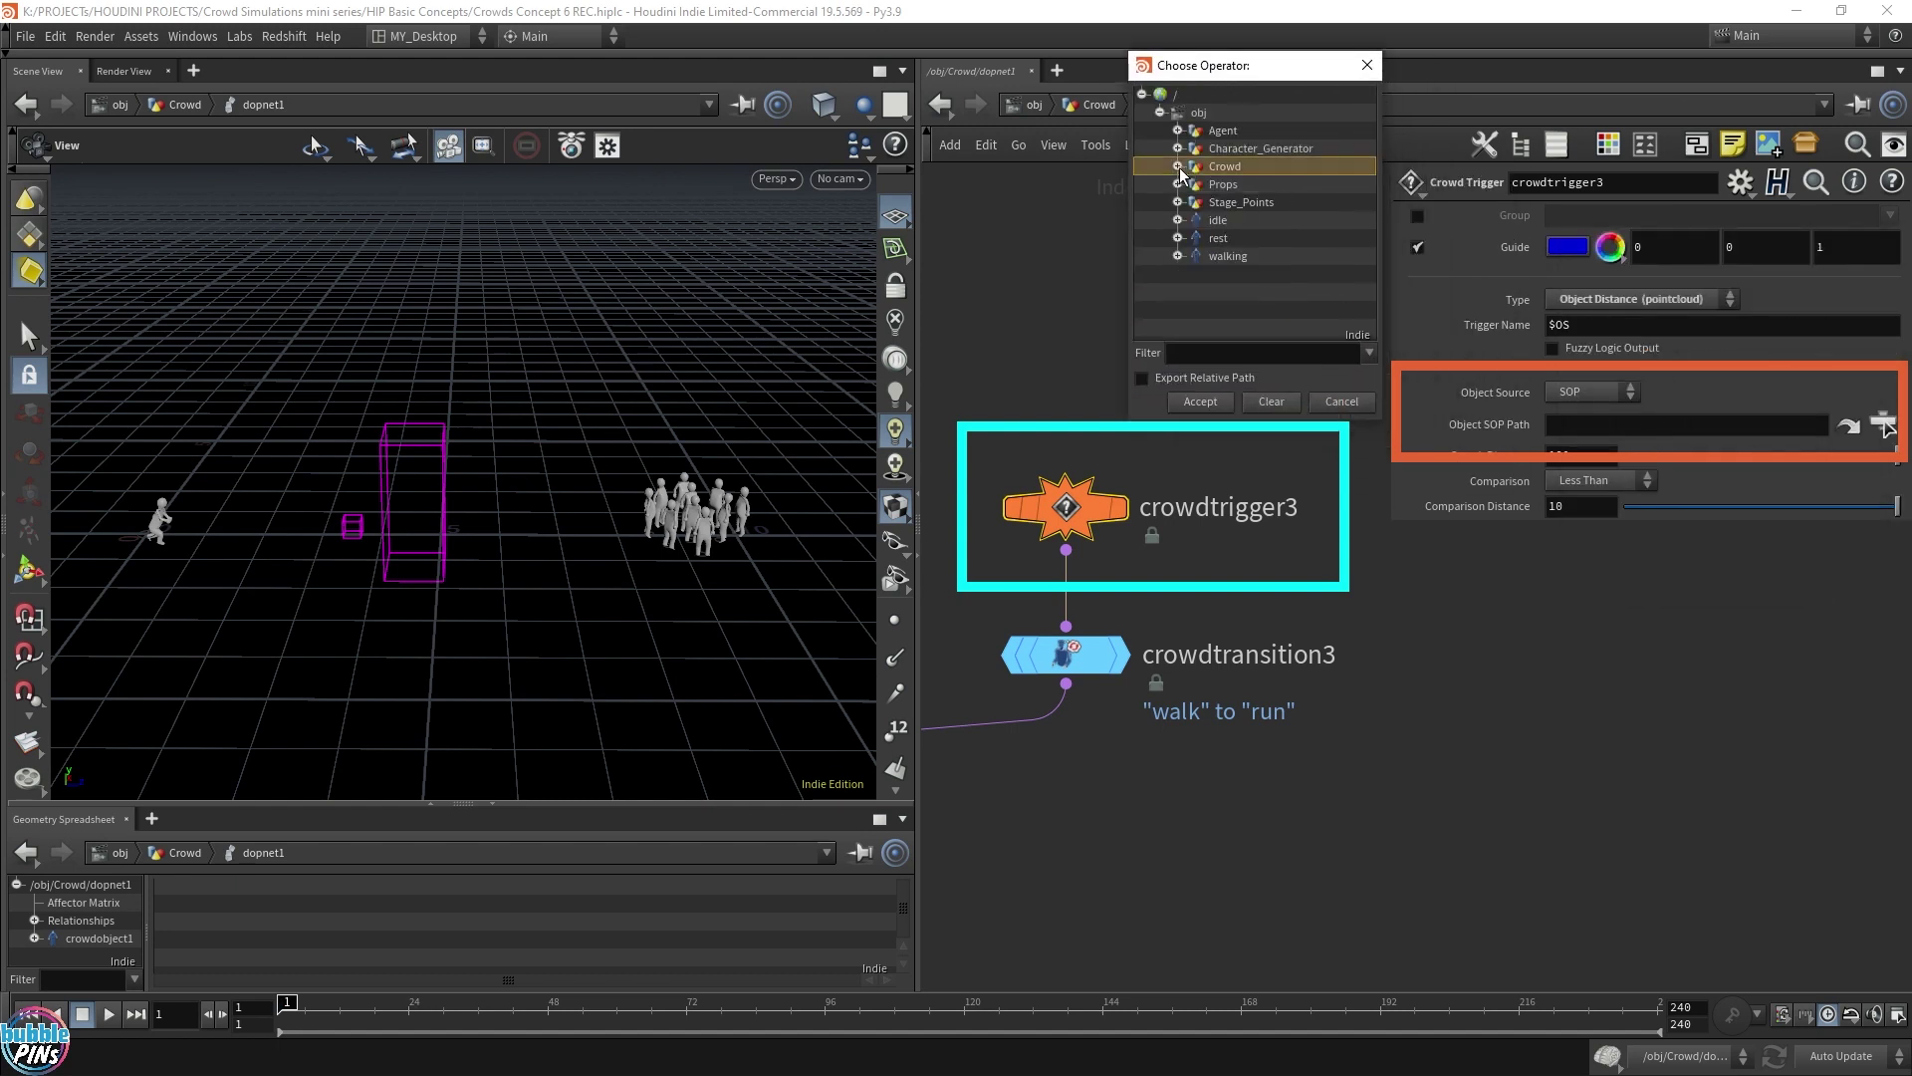
pyautogui.click(1178, 202)
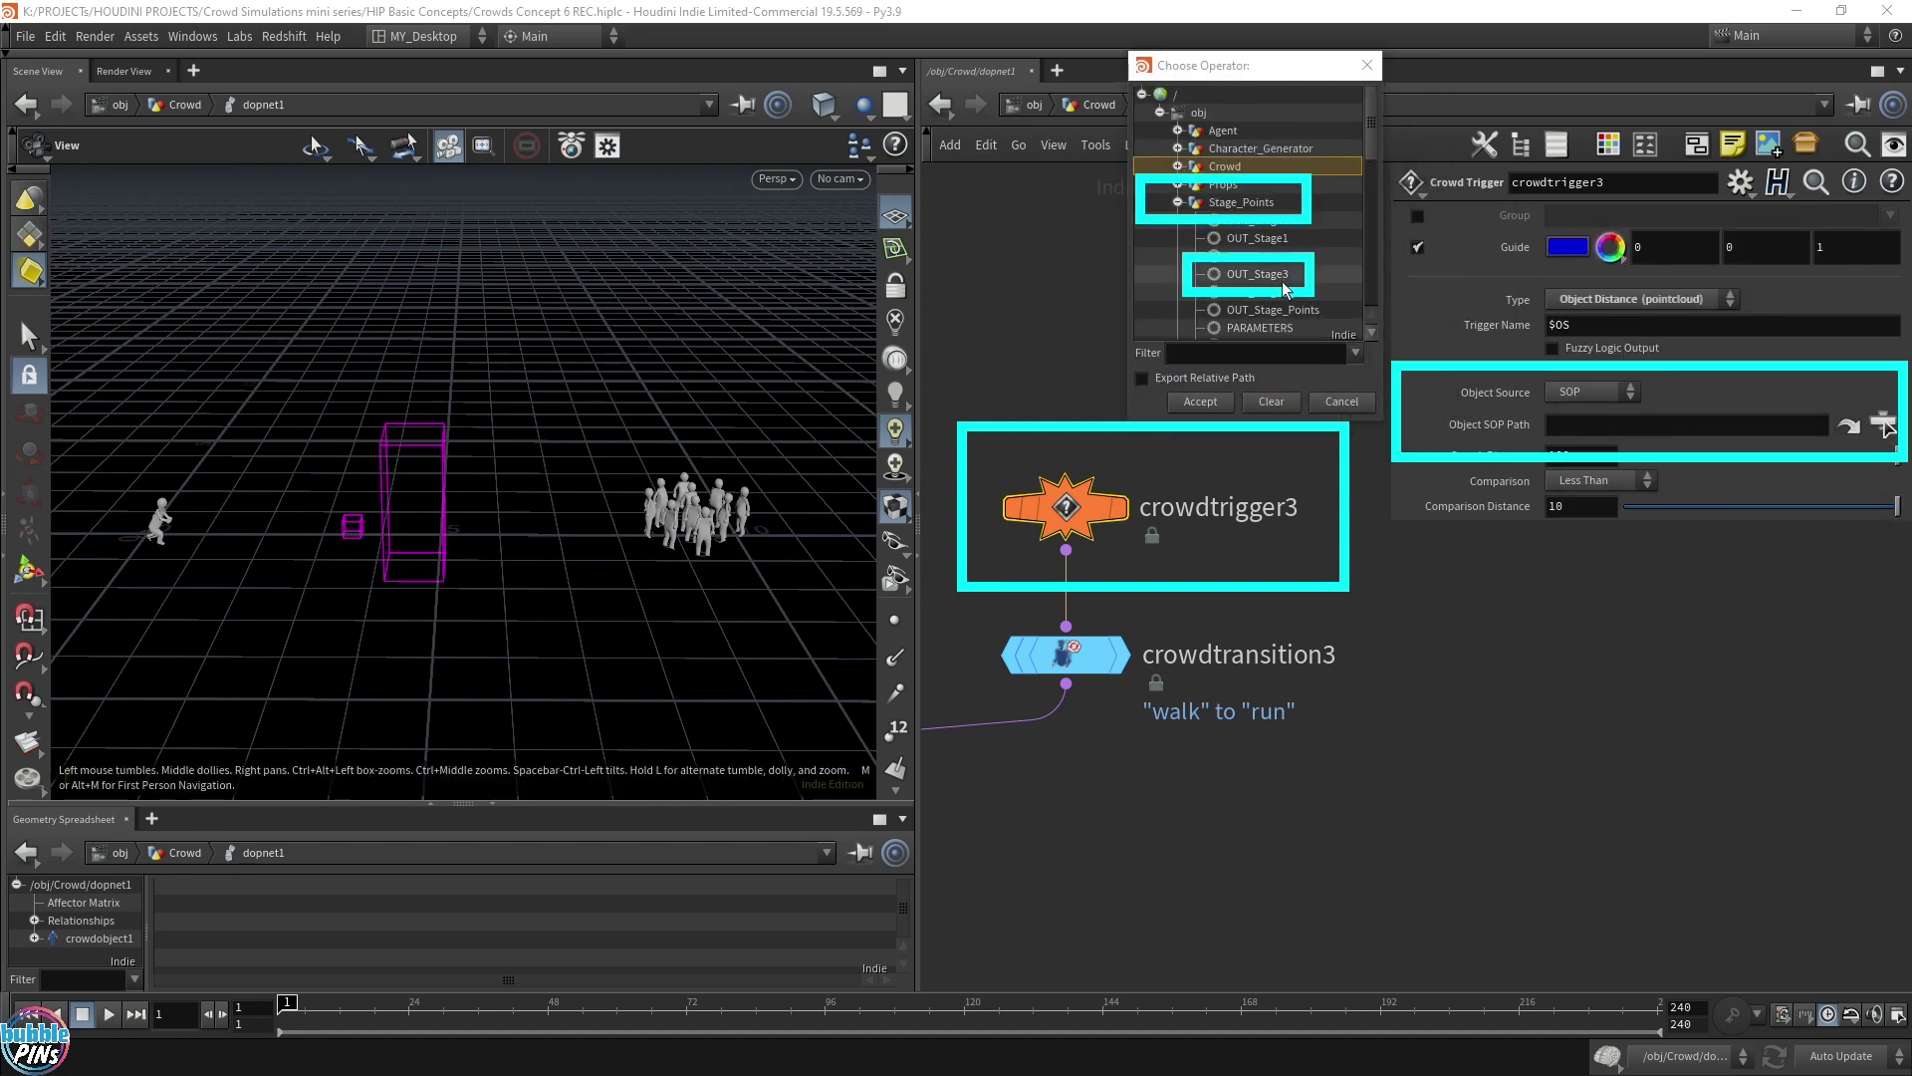
pyautogui.click(1280, 277)
pyautogui.click(1200, 402)
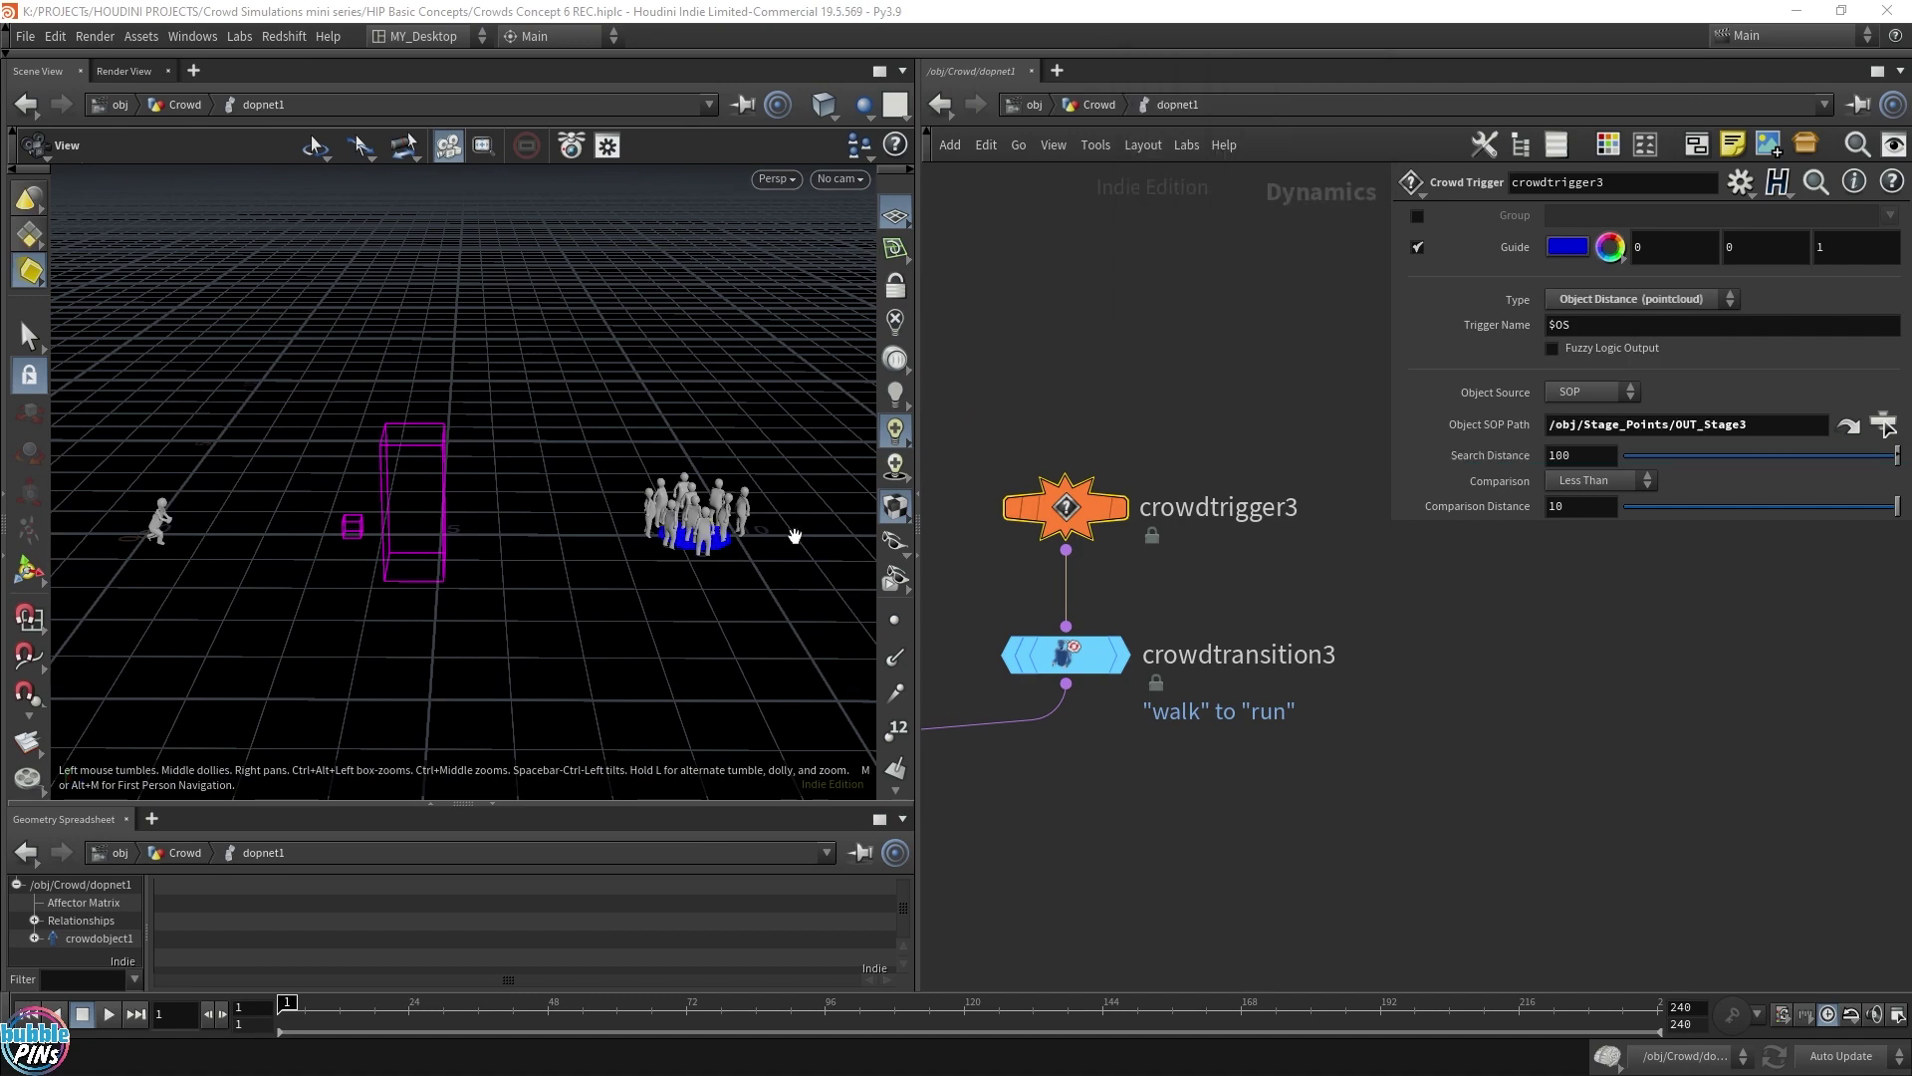
# Step: Inspect the blue trigger points under the standing group of agents from above
pyautogui.moveTo(722, 556); pyautogui.dragTo(706, 647)
pyautogui.scroll(5, 733, 547)
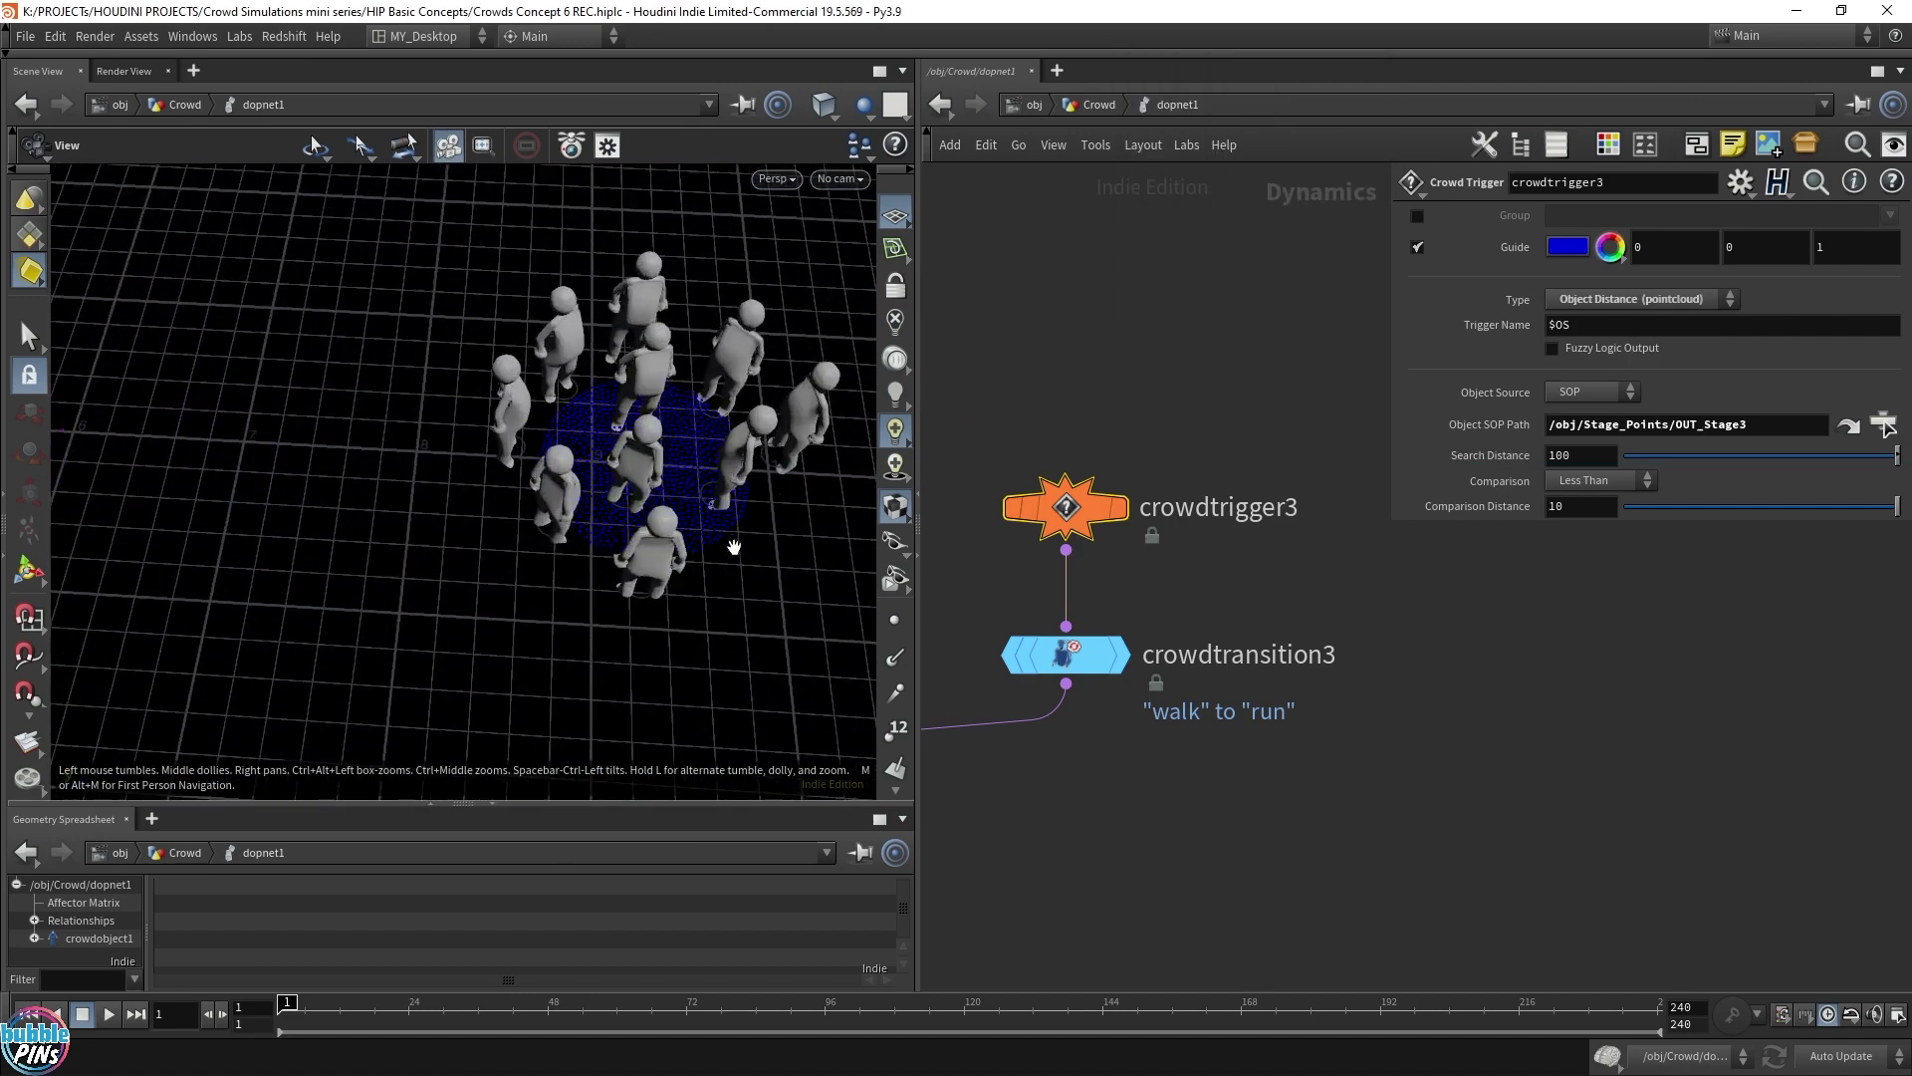
pyautogui.scroll(-6, 727, 538)
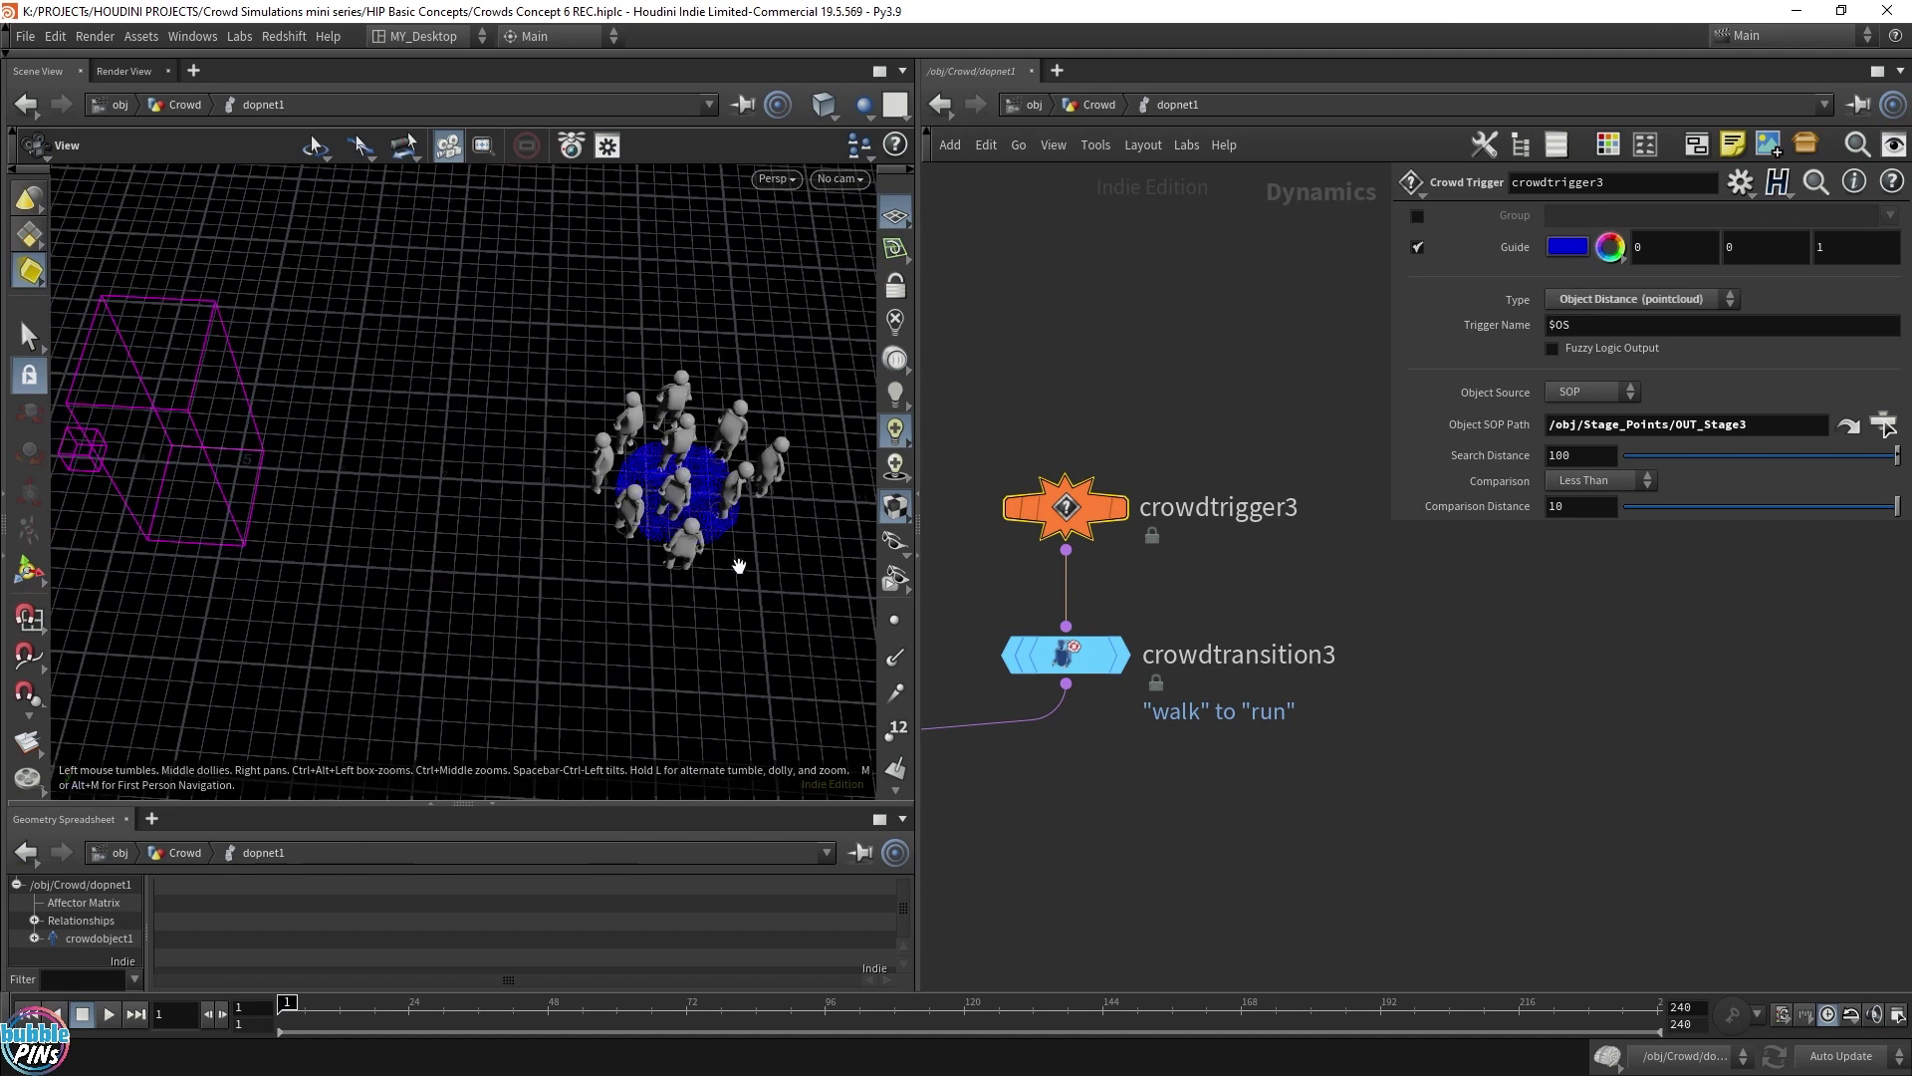
pyautogui.moveTo(604, 472)
pyautogui.mouseDown()
pyautogui.moveTo(677, 578)
pyautogui.moveTo(654, 609)
pyautogui.moveTo(625, 499)
pyautogui.mouseUp()
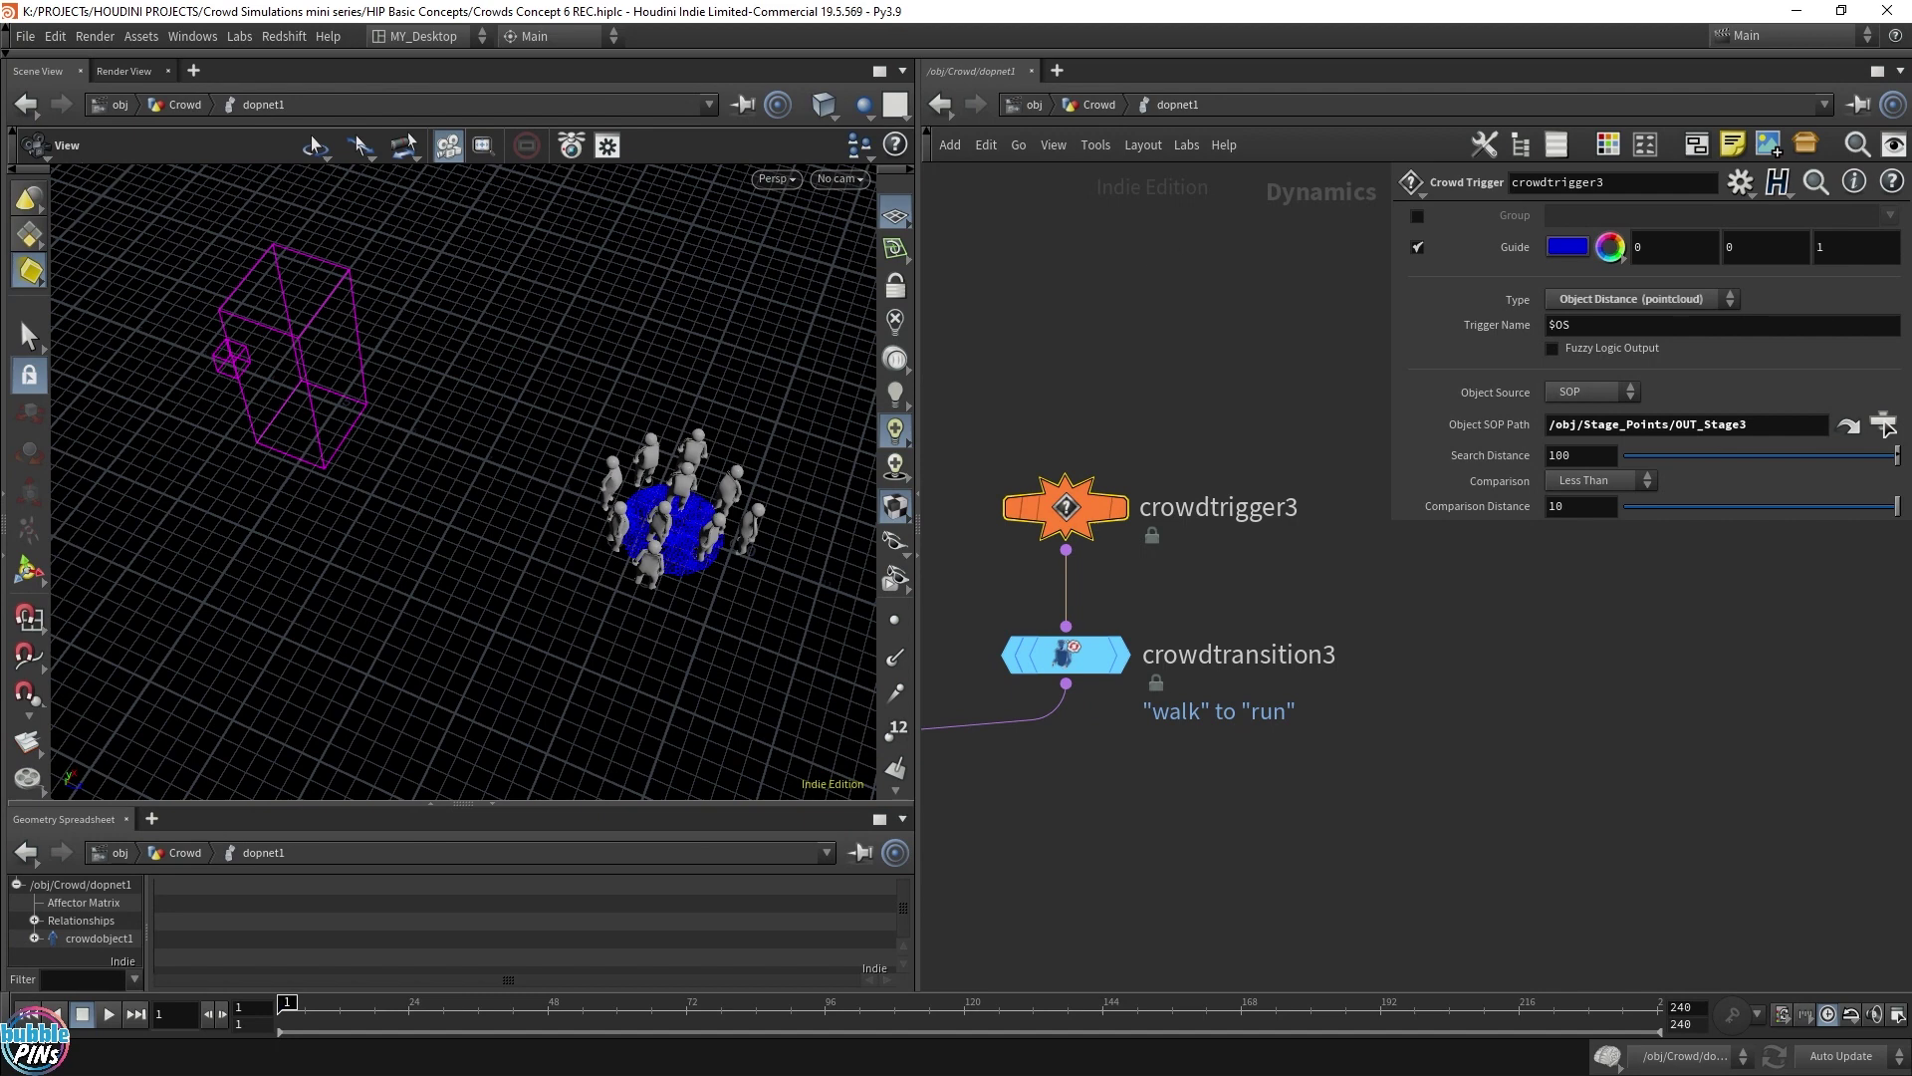
# Step: In the Crowd network, display the agentType2 output with point markers and hide the reference grid
pyautogui.click(1030, 111)
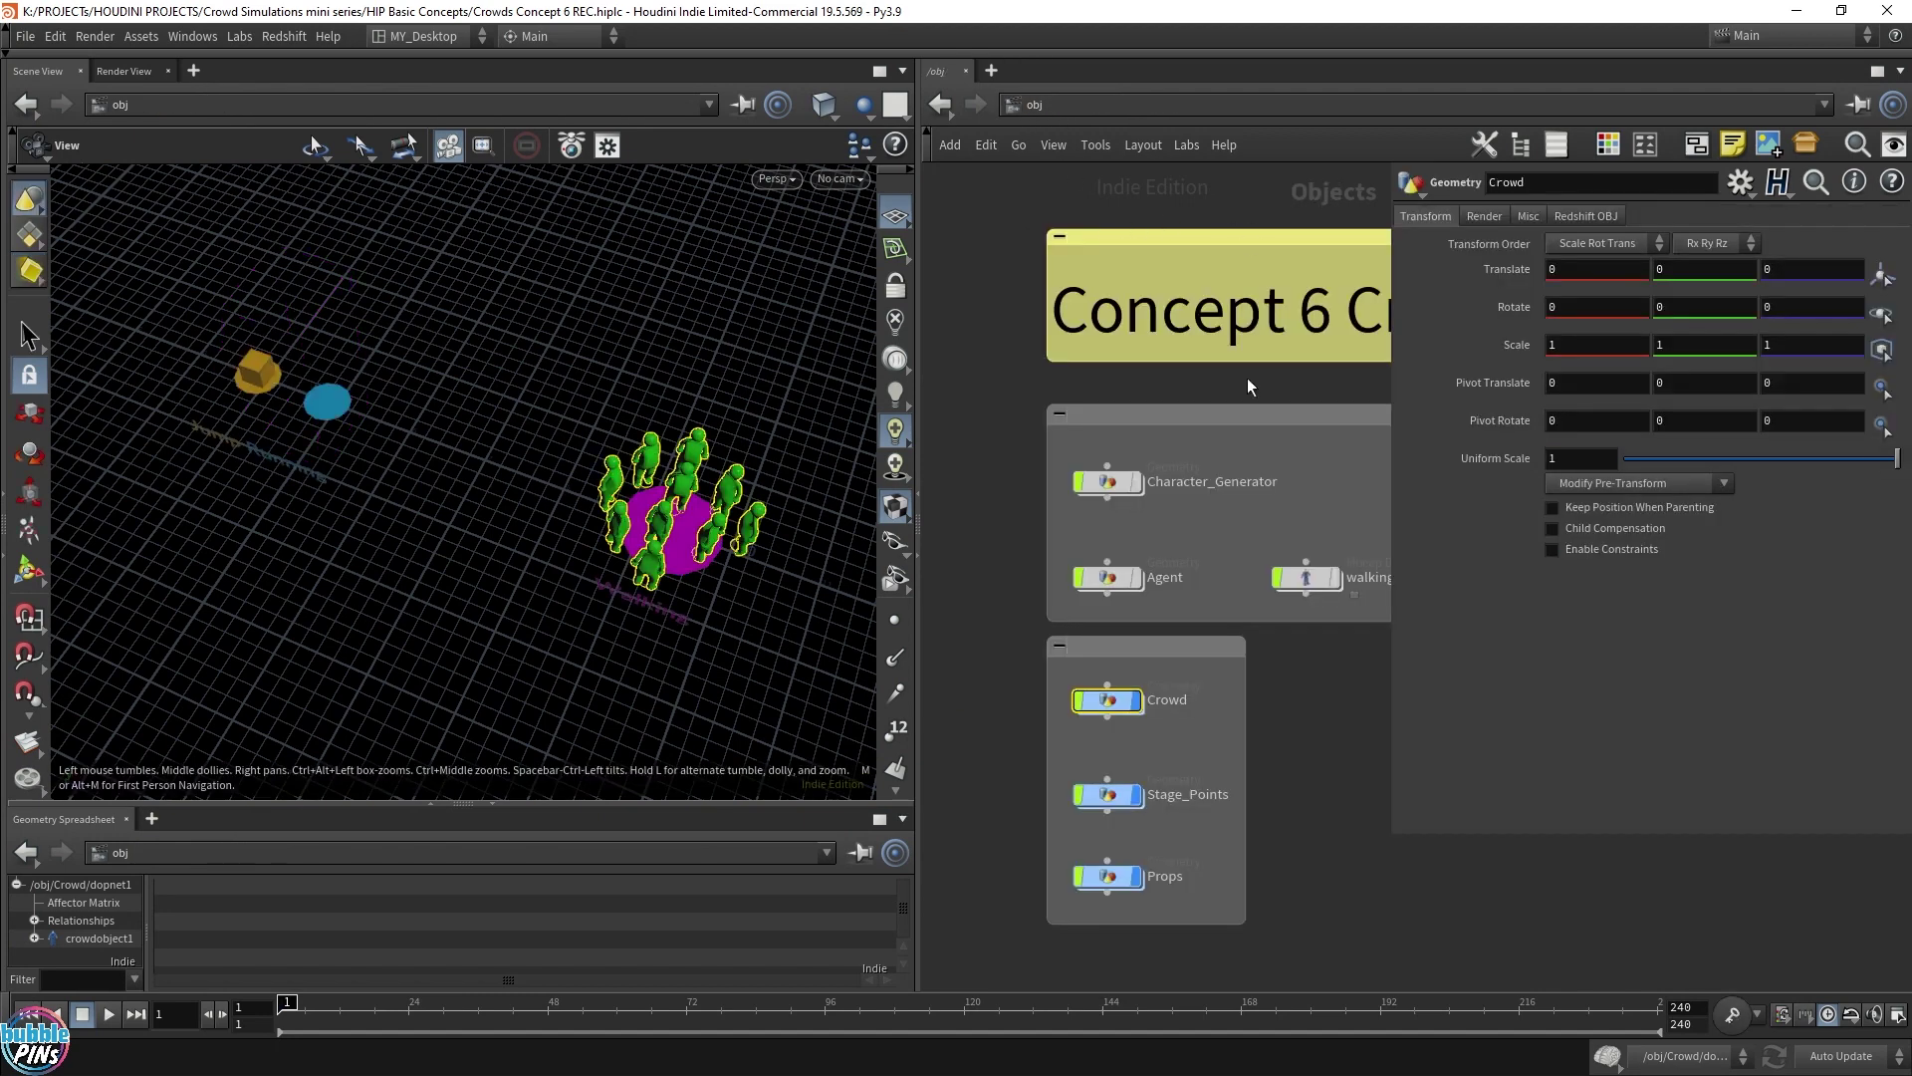
pyautogui.doubleClick(1117, 708)
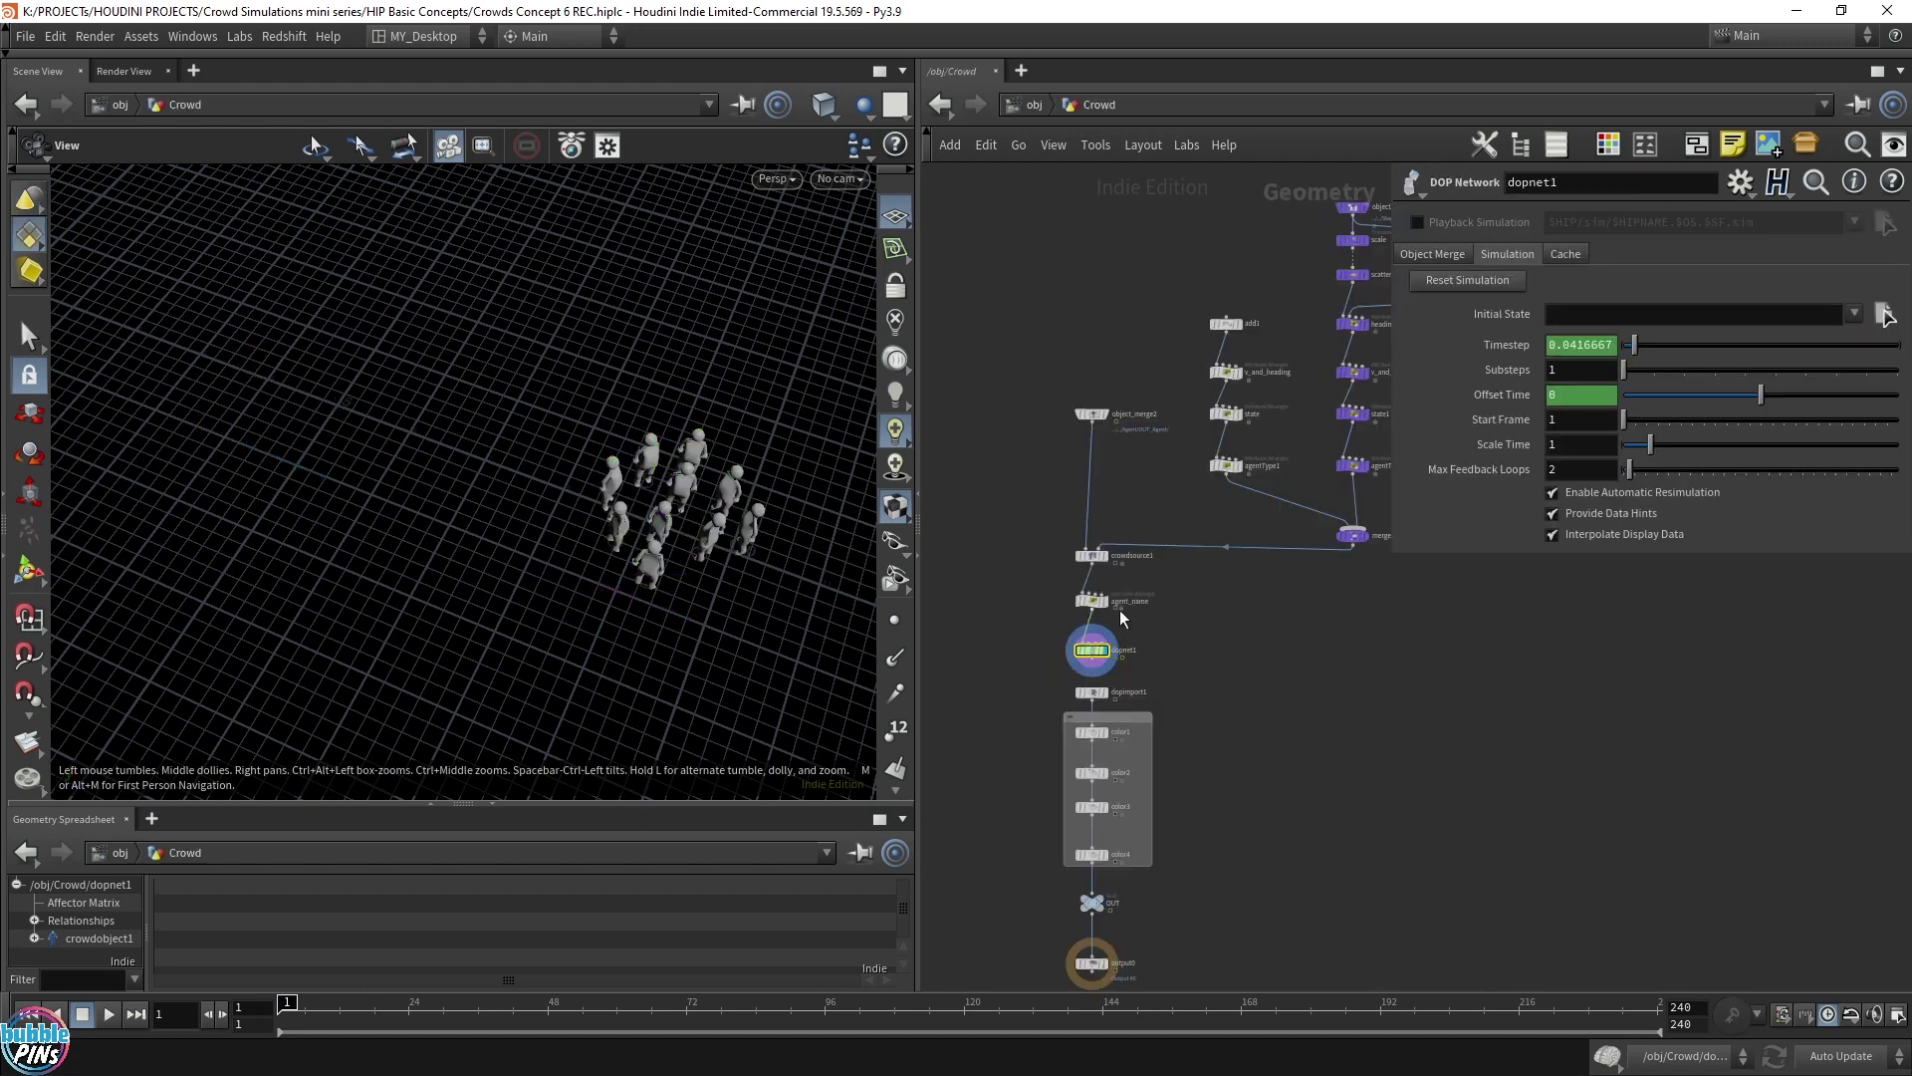
pyautogui.moveTo(1257, 642); pyautogui.dragTo(1152, 729, button='middle')
pyautogui.click(1263, 551)
pyautogui.click(895, 626)
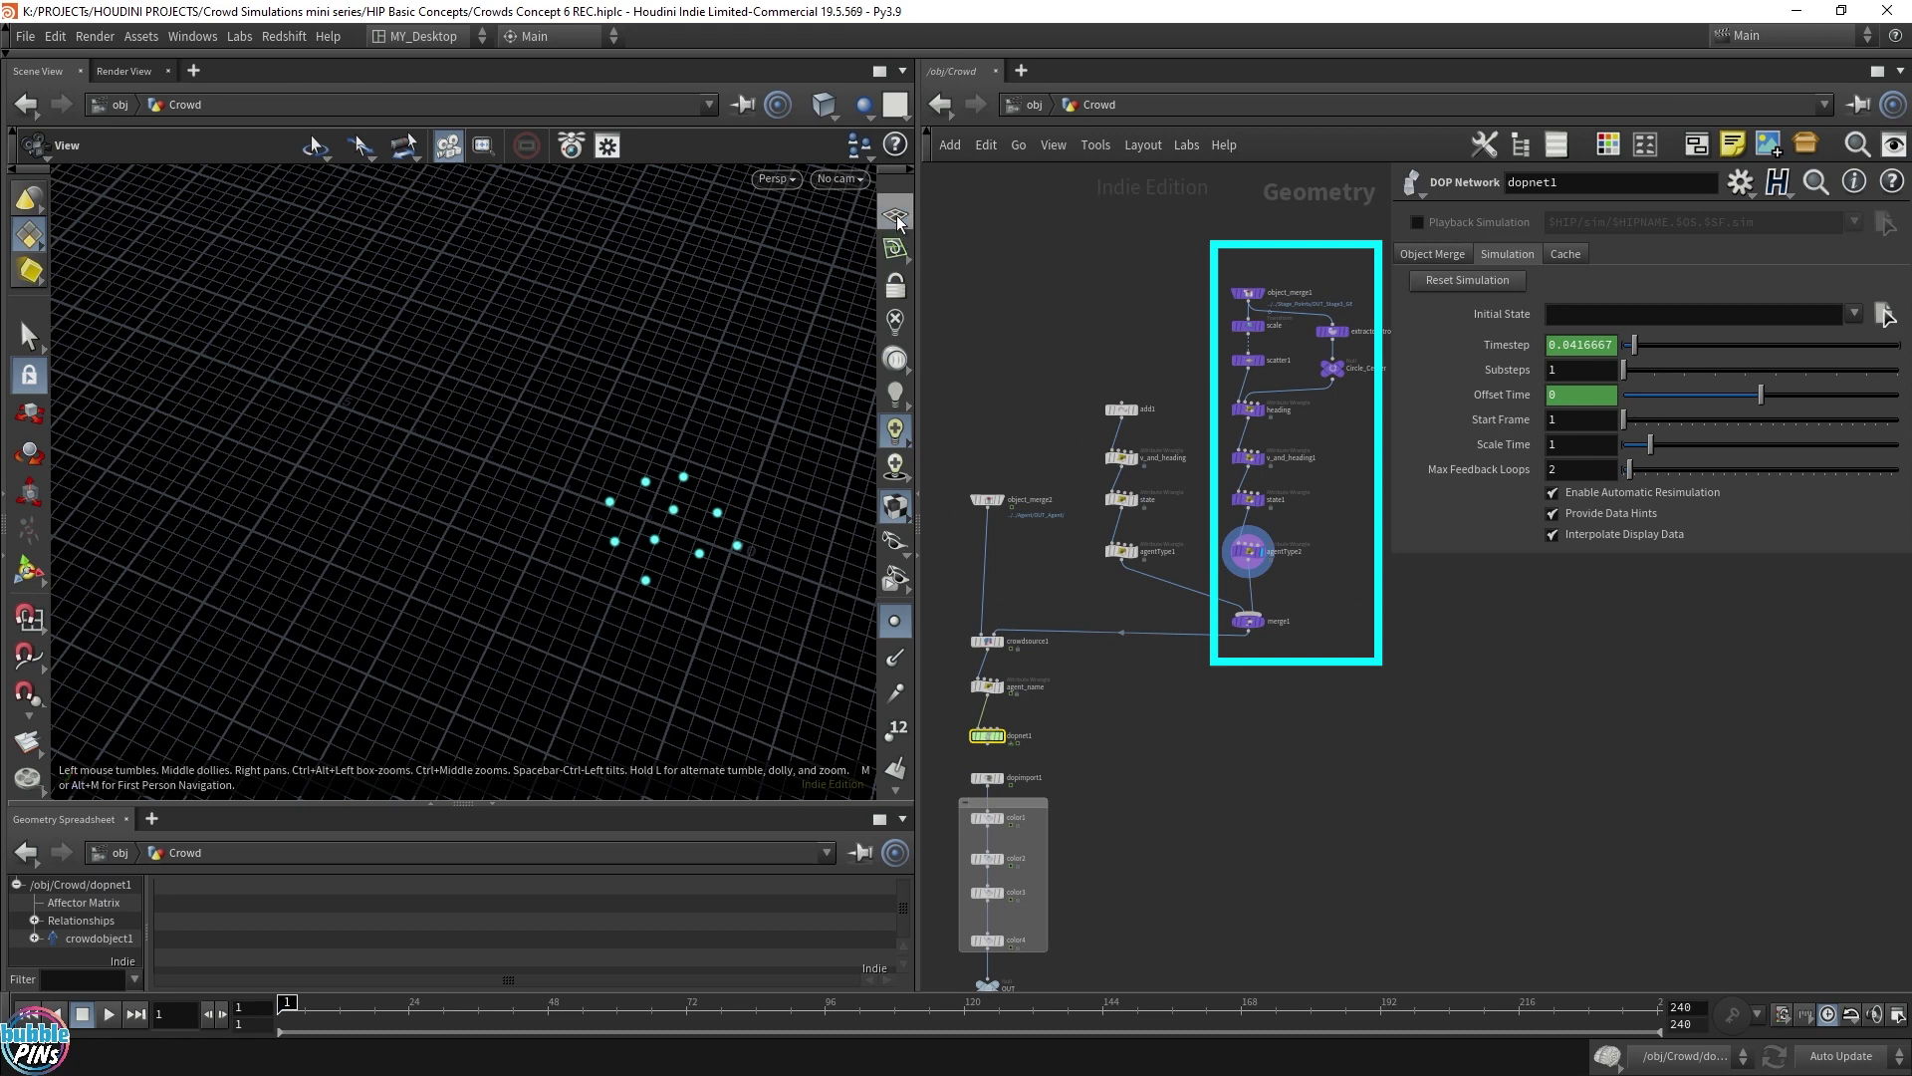
pyautogui.click(895, 215)
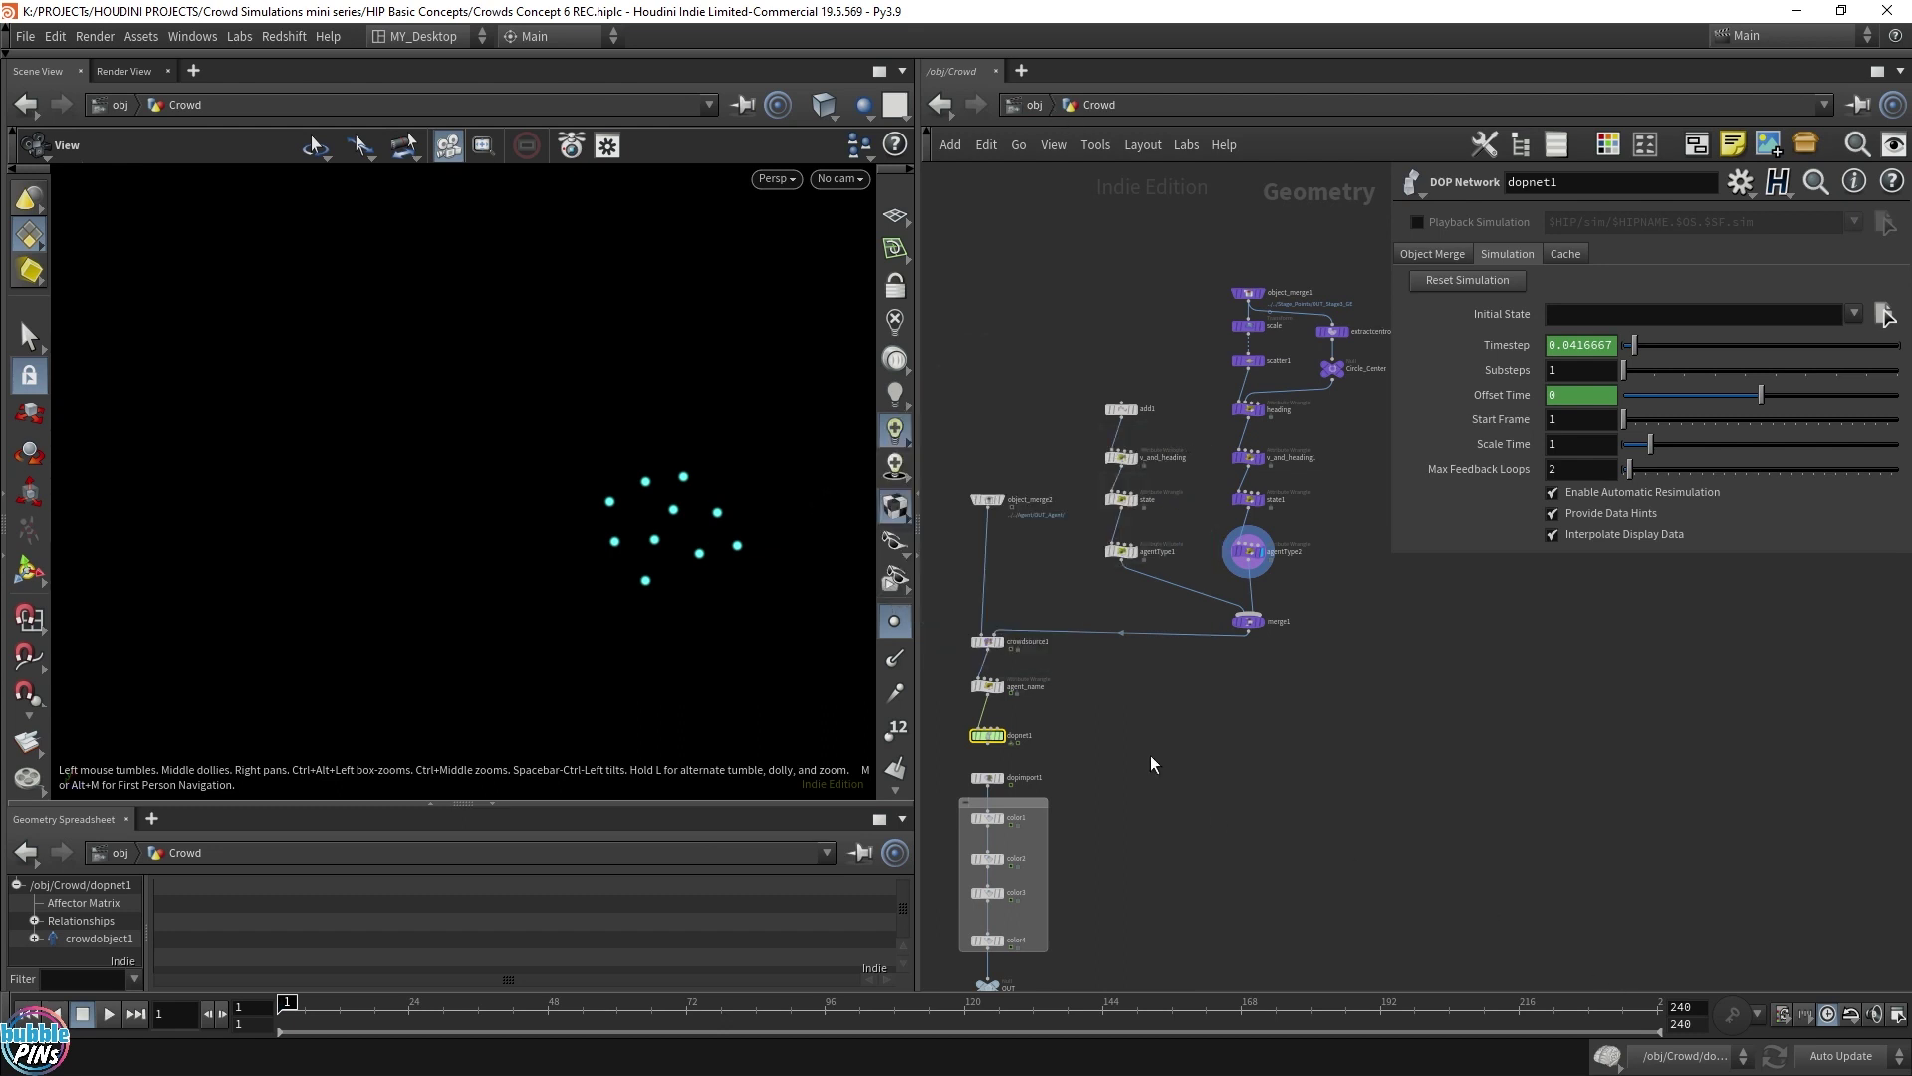
# Step: At object level, set the Stage3 Position of Stage_Points to 9.8
pyautogui.click(1036, 105)
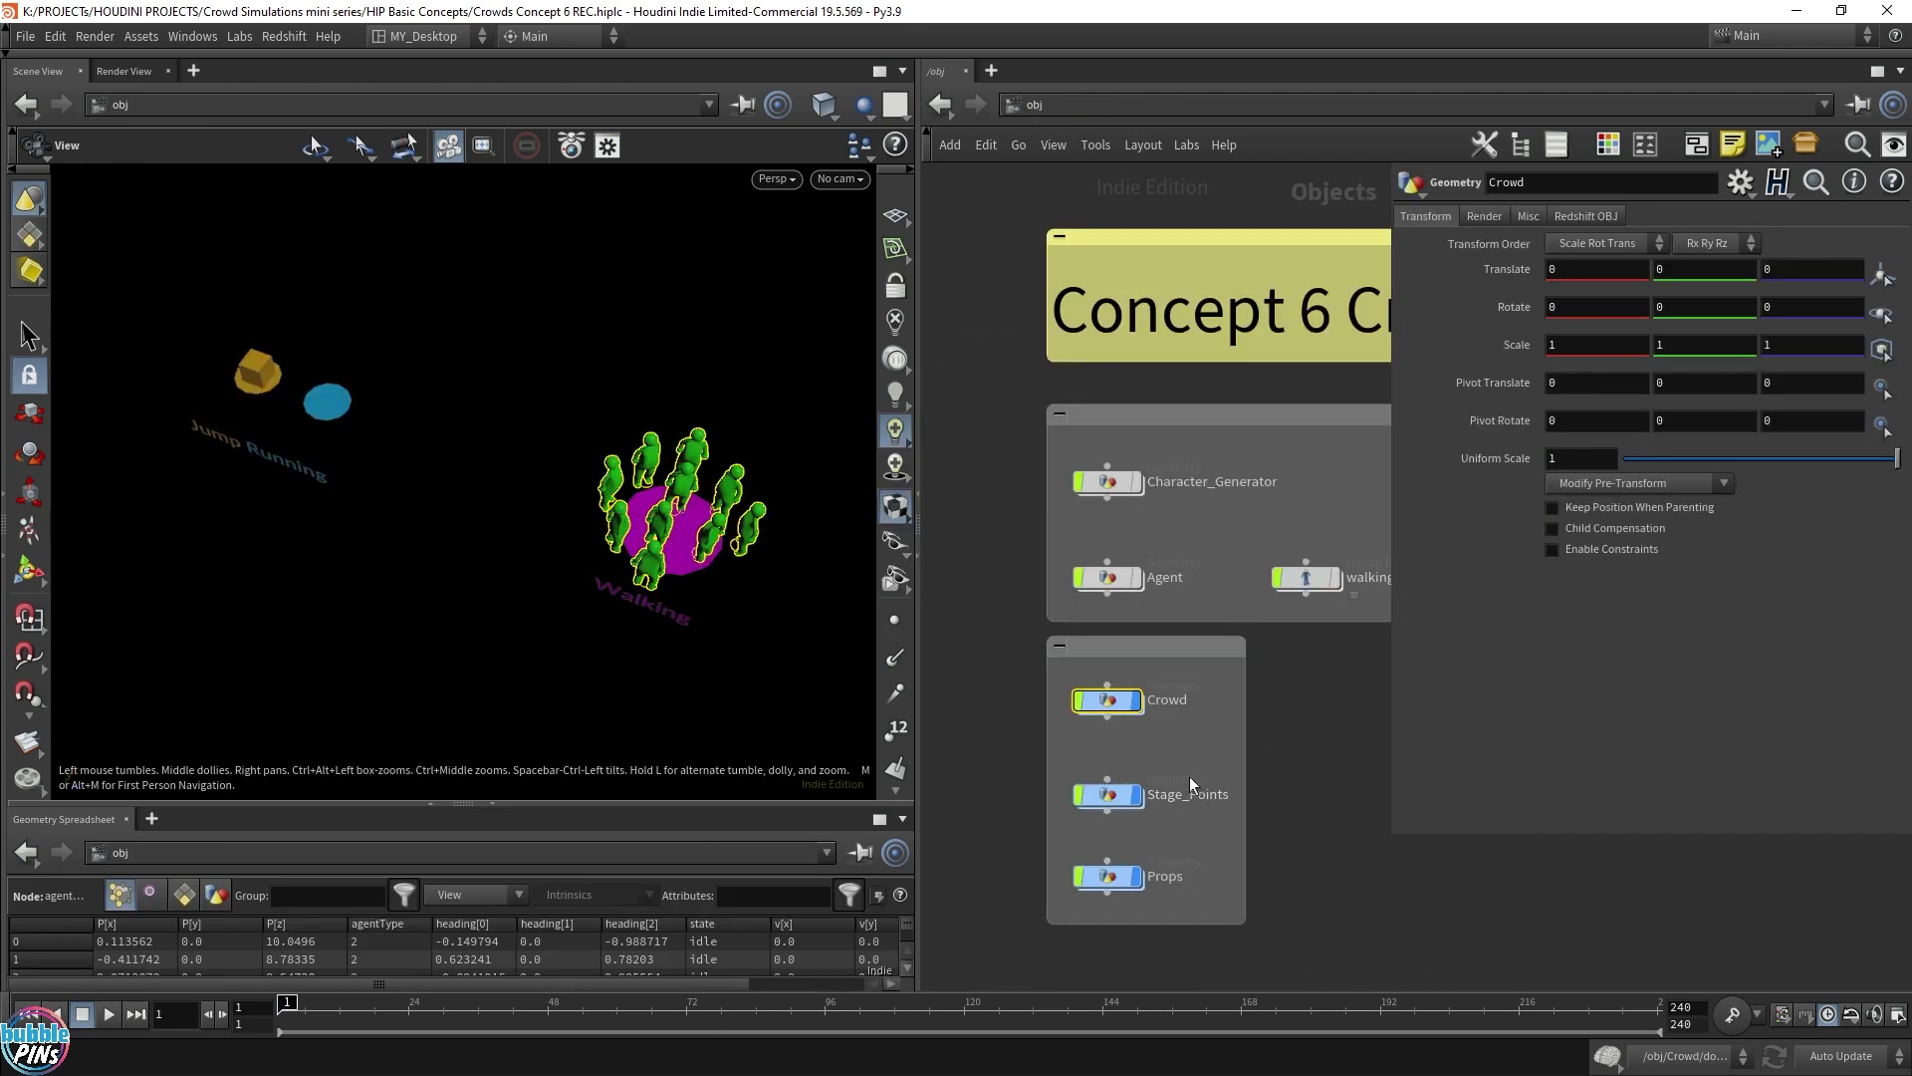
pyautogui.moveTo(1238, 758); pyautogui.dragTo(1040, 820)
pyautogui.moveTo(638, 631); pyautogui.dragTo(765, 584)
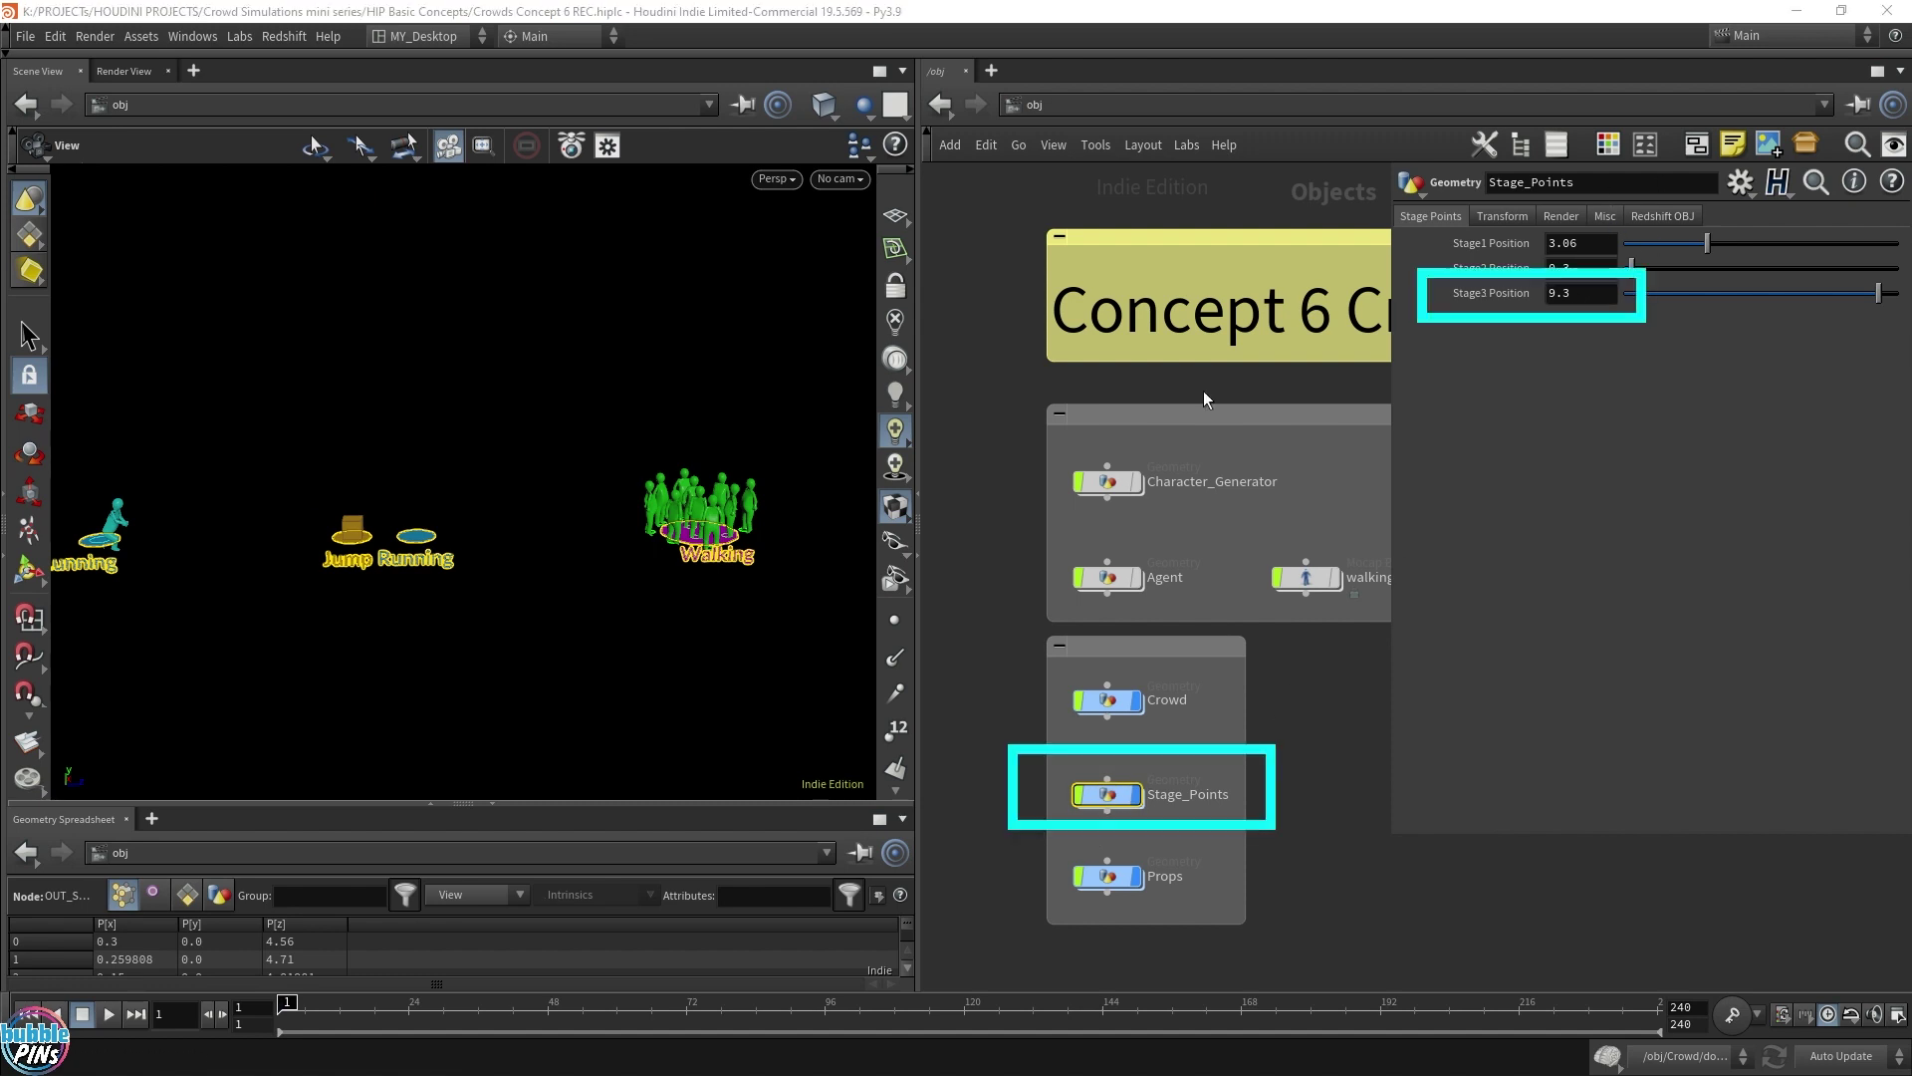
pyautogui.click(1590, 301)
pyautogui.scroll(1, 1591, 301)
pyautogui.press('BackSpace')
pyautogui.write('3')
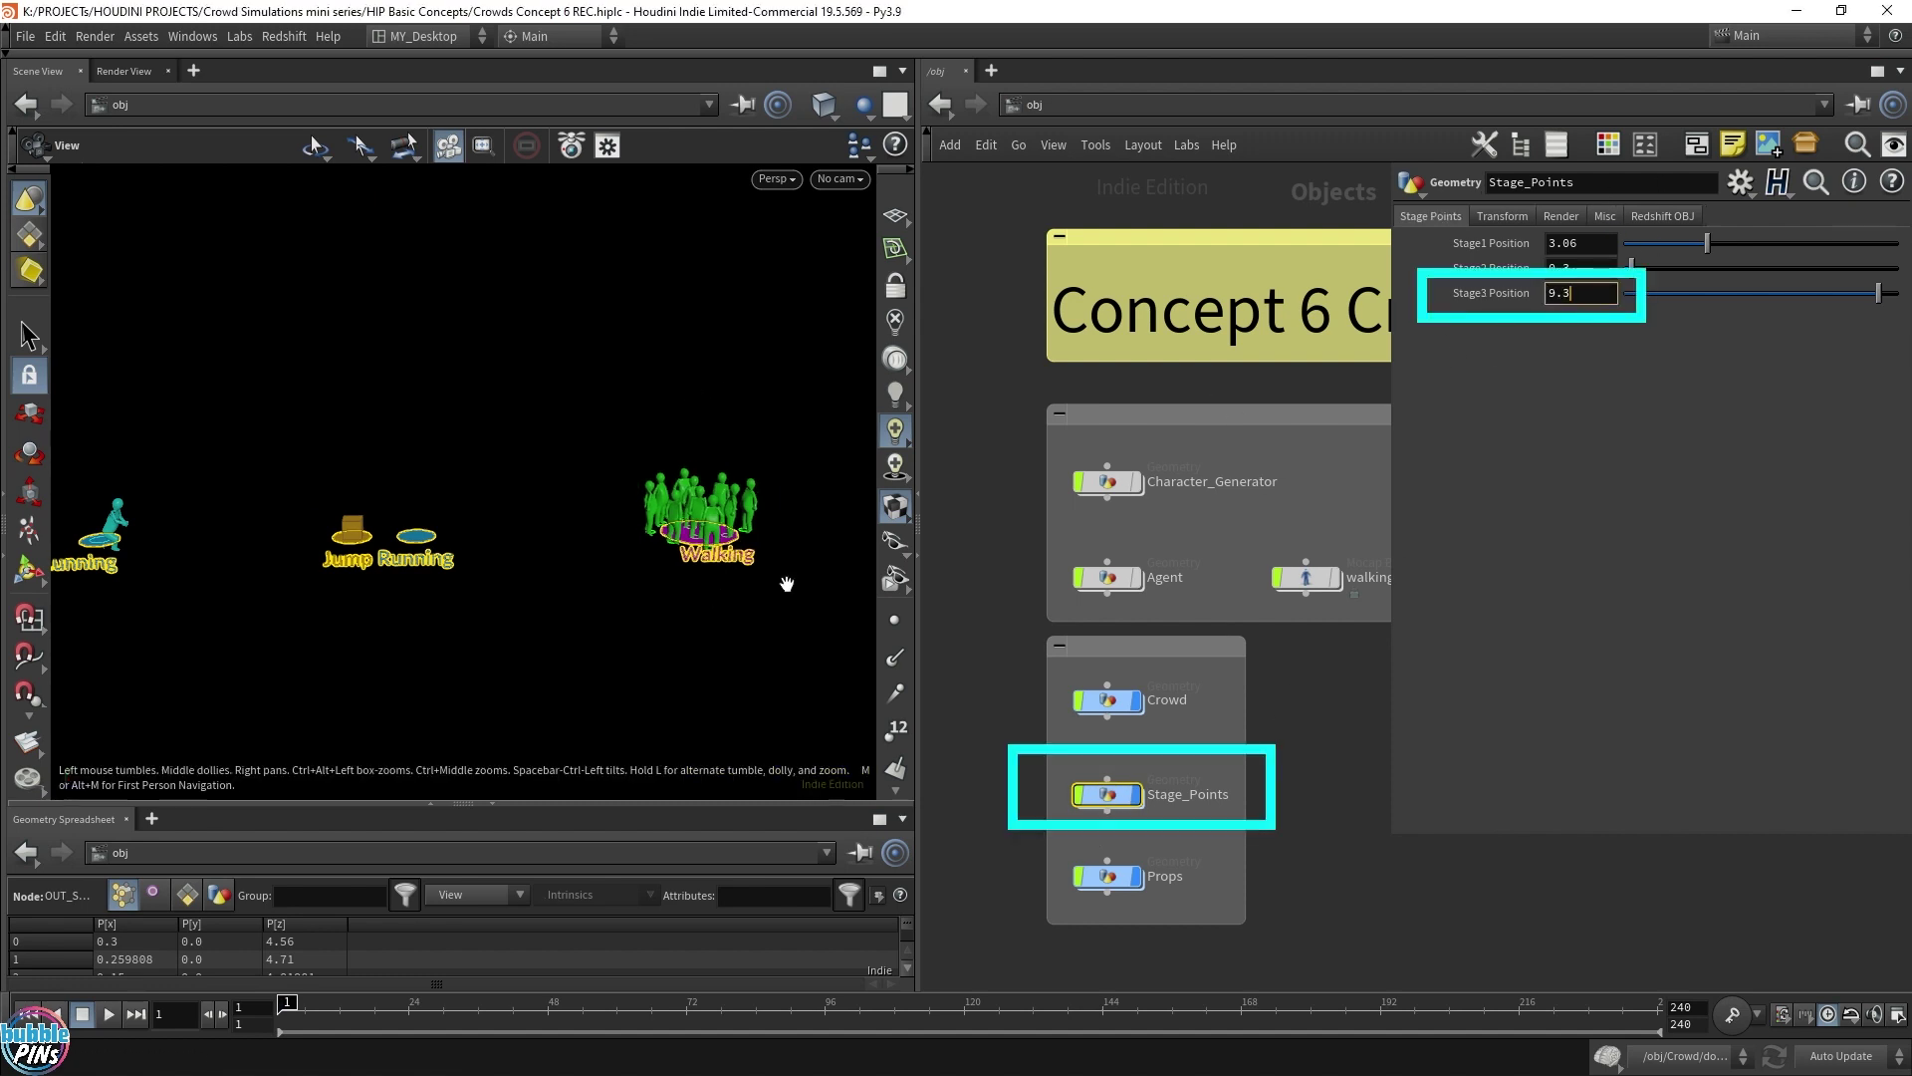
pyautogui.scroll(9, 1591, 298)
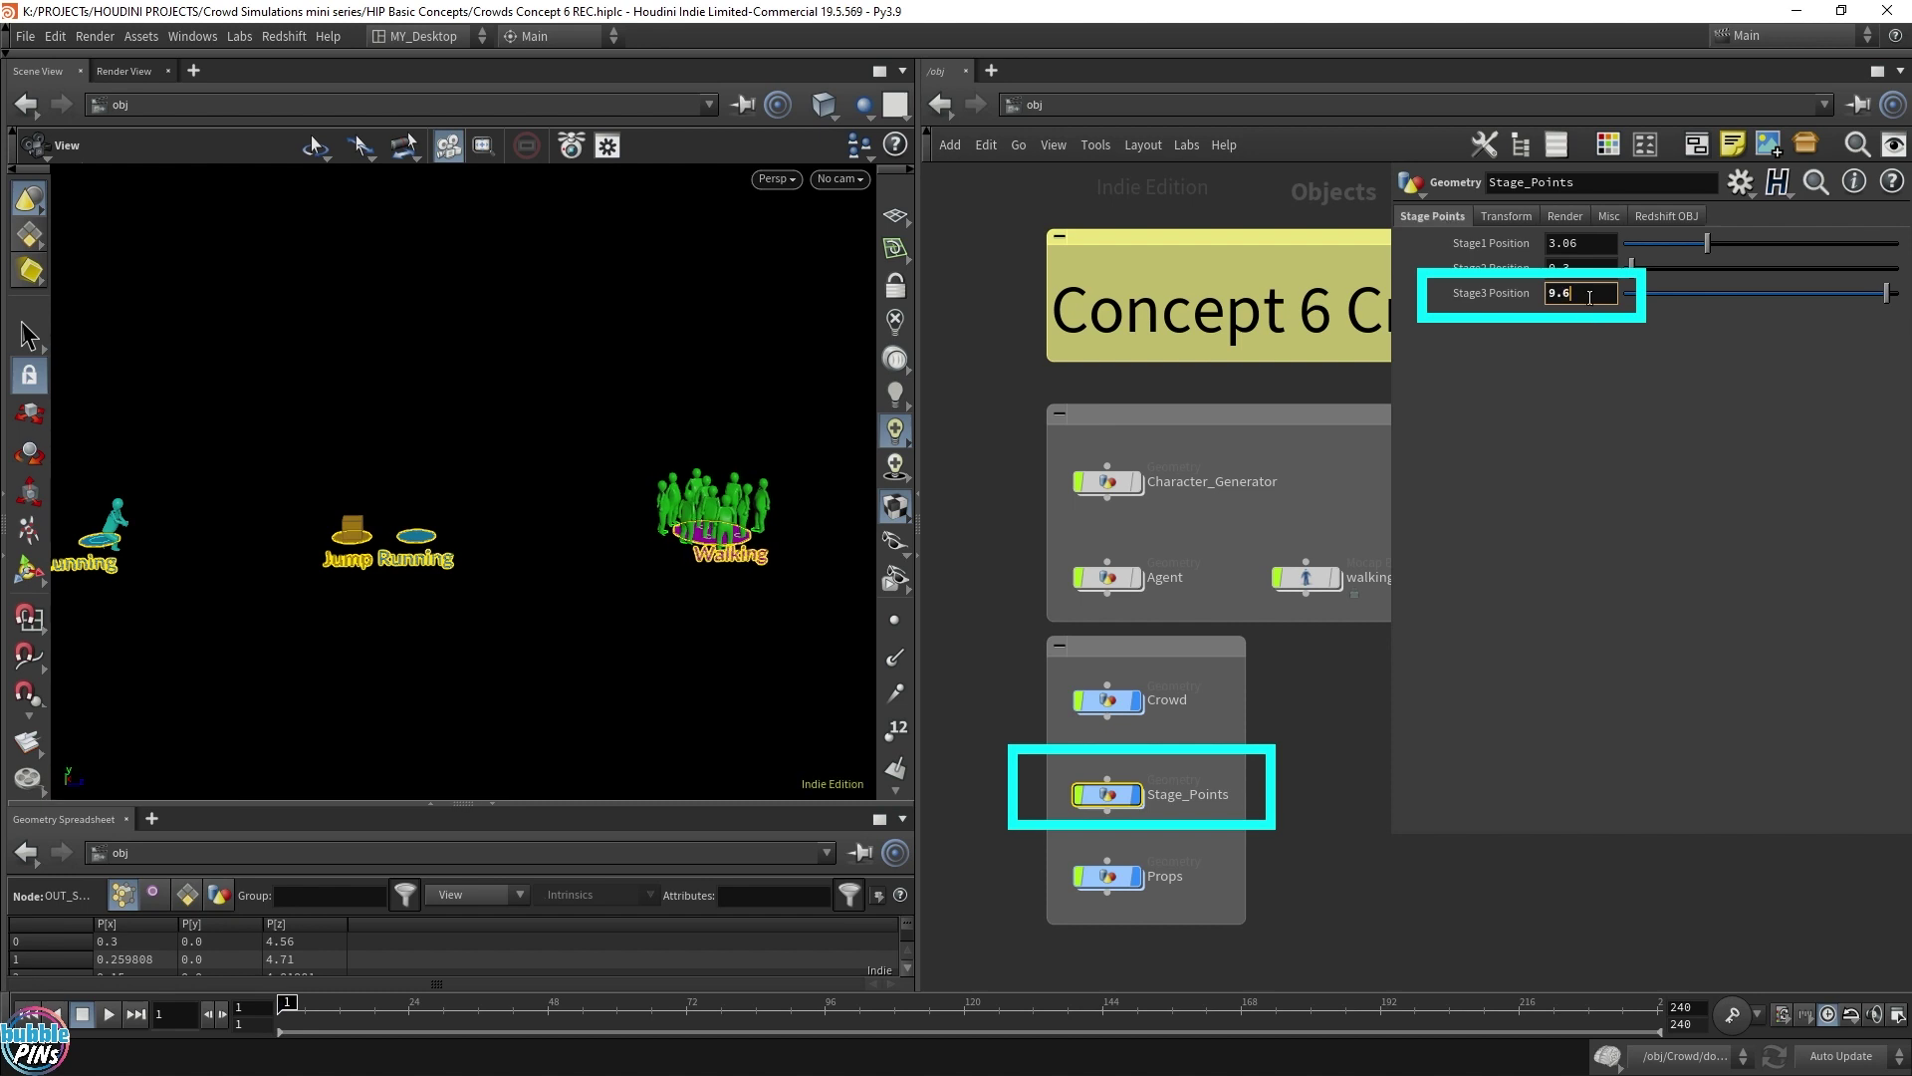
pyautogui.scroll(-4, 1589, 297)
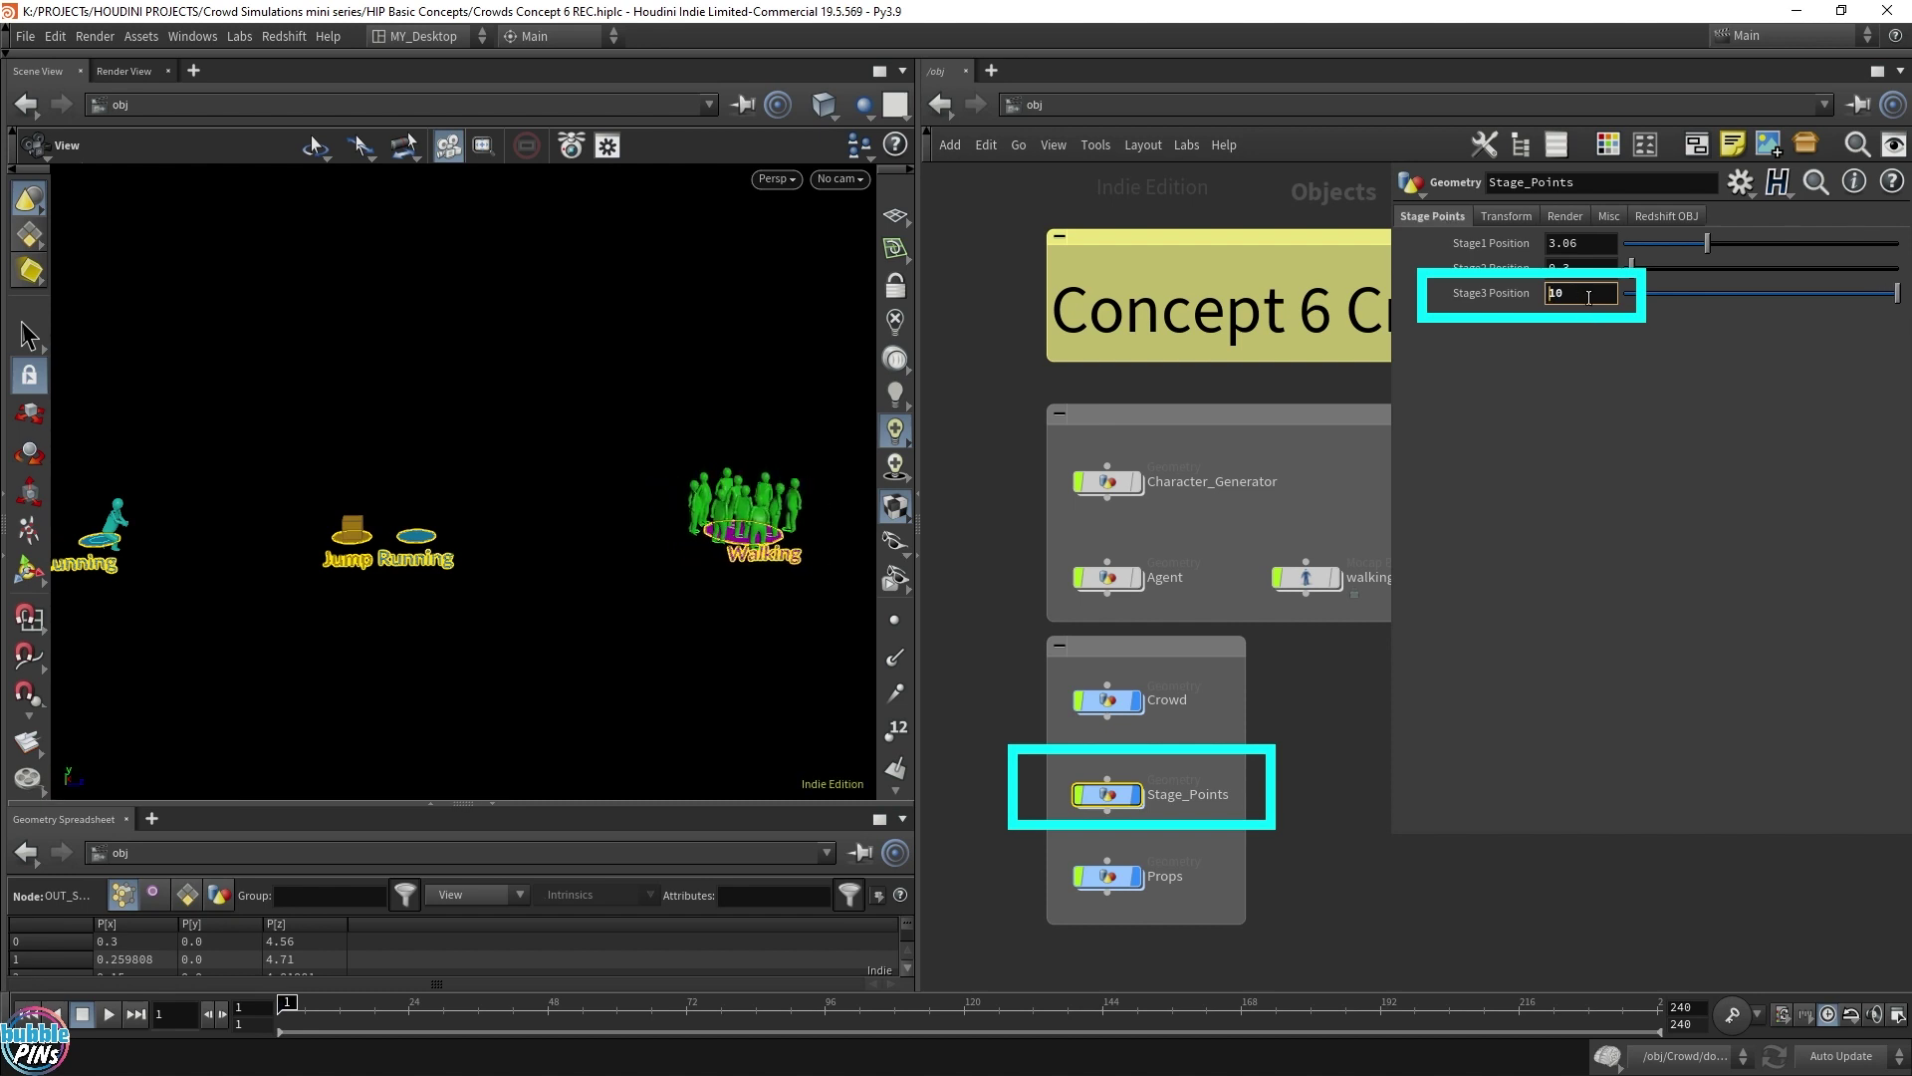
# Step: In the Crowd network, inspect the output of object_merge1 and of scatter1
pyautogui.doubleClick(1107, 699)
pyautogui.scroll(6, 1251, 311)
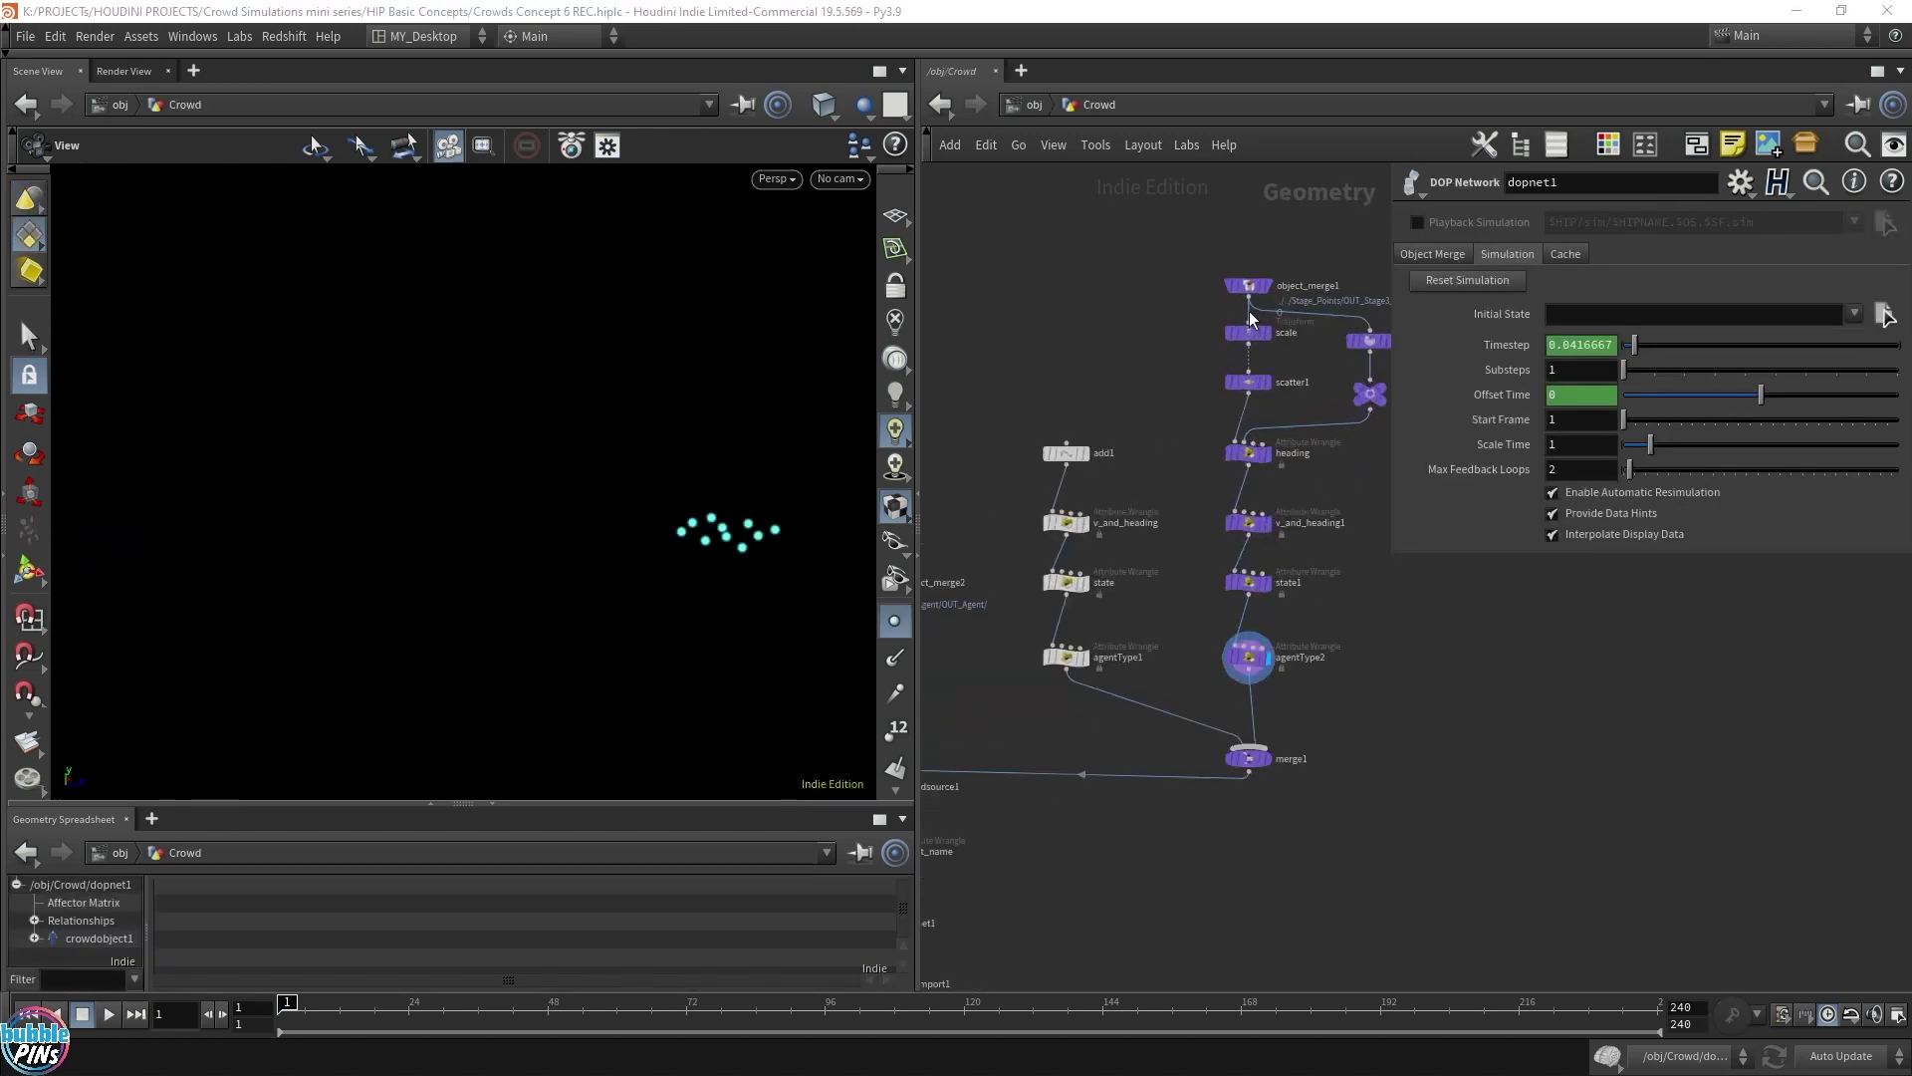
pyautogui.moveTo(1129, 316); pyautogui.dragTo(983, 255, button='middle')
pyautogui.scroll(-1, 983, 255)
pyautogui.moveTo(1161, 587); pyautogui.dragTo(1159, 651, button='middle')
pyautogui.moveTo(776, 526); pyautogui.dragTo(771, 505)
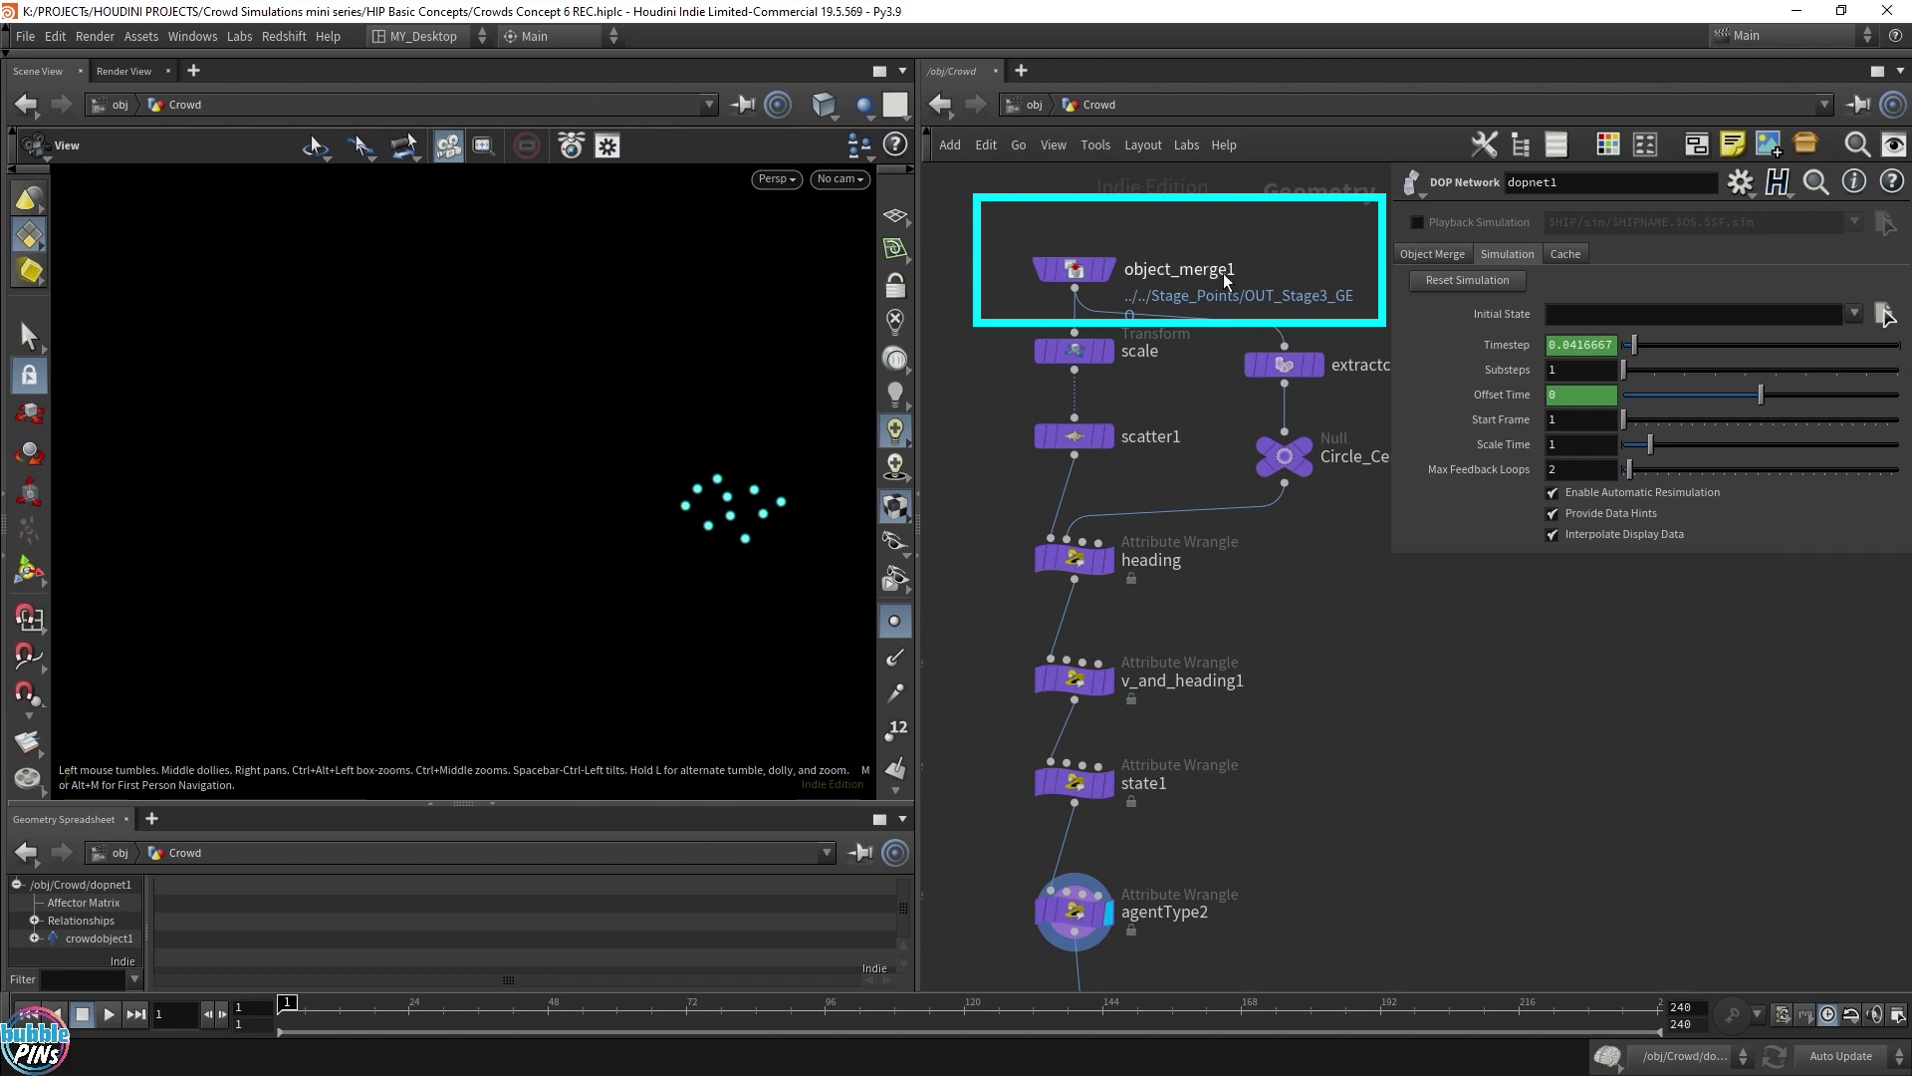
pyautogui.click(1076, 269)
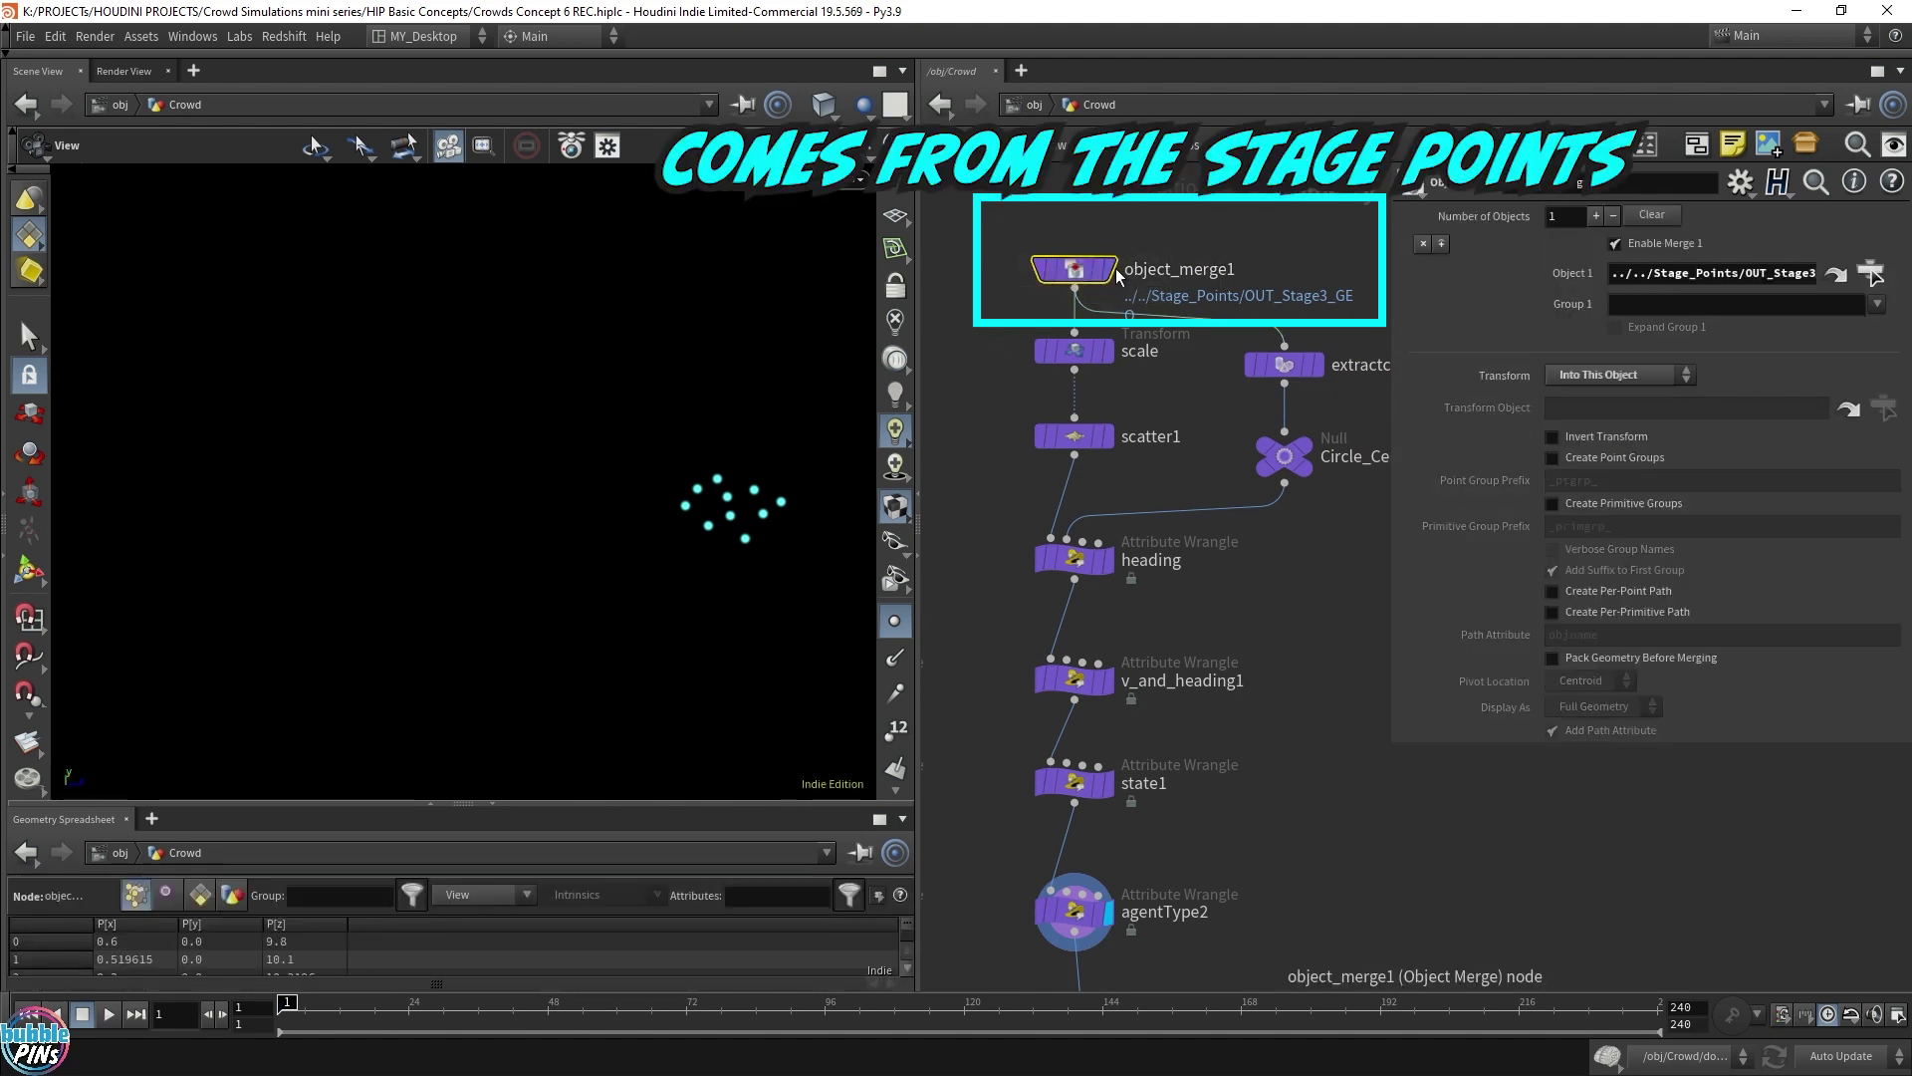
pyautogui.click(1107, 269)
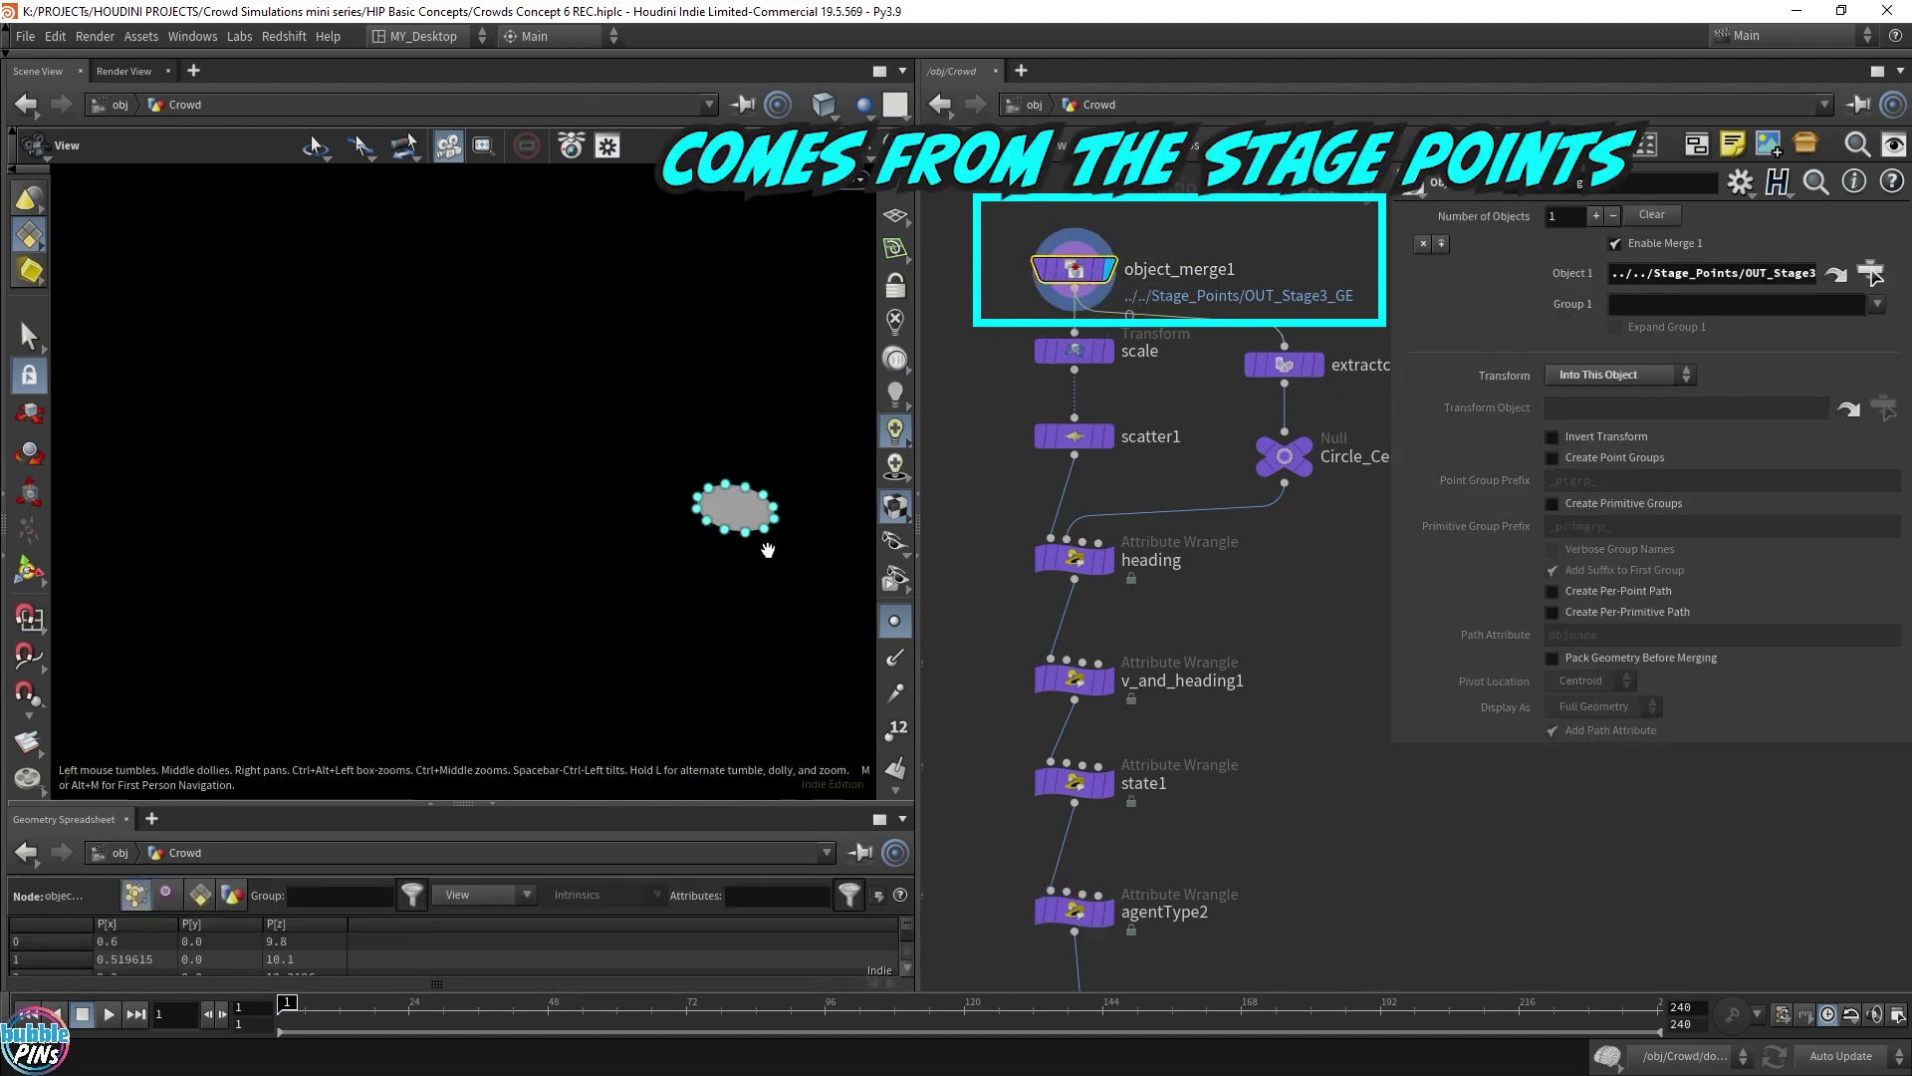
pyautogui.click(1107, 436)
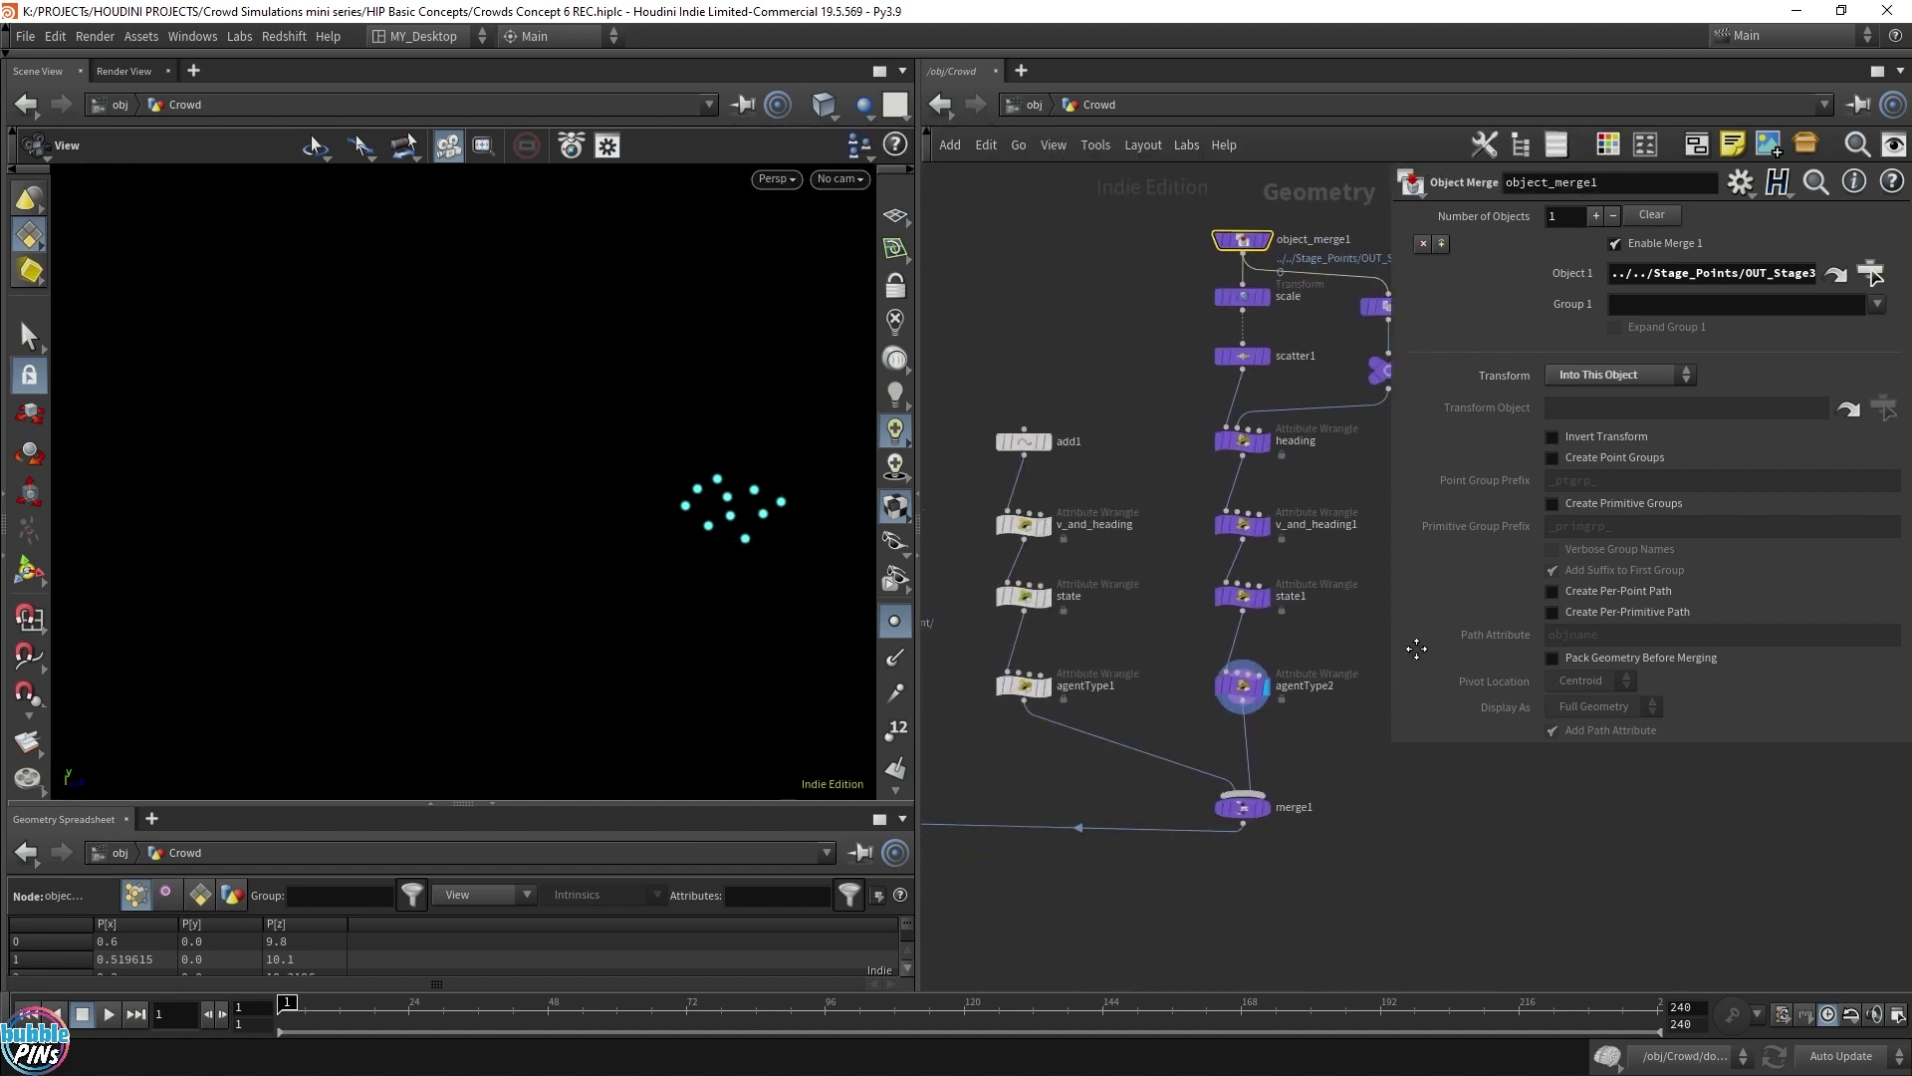
# Step: Return the display to the agentType2 wrangle and select it
pyautogui.moveTo(1416, 648); pyautogui.dragTo(1388, 636, button='middle')
pyautogui.scroll(-3, 1311, 665)
pyautogui.moveTo(1352, 841)
pyautogui.mouseDown(button='middle')
pyautogui.moveTo(1387, 814)
pyautogui.moveTo(1351, 811)
pyautogui.mouseUp(button='middle')
pyautogui.click(1252, 641)
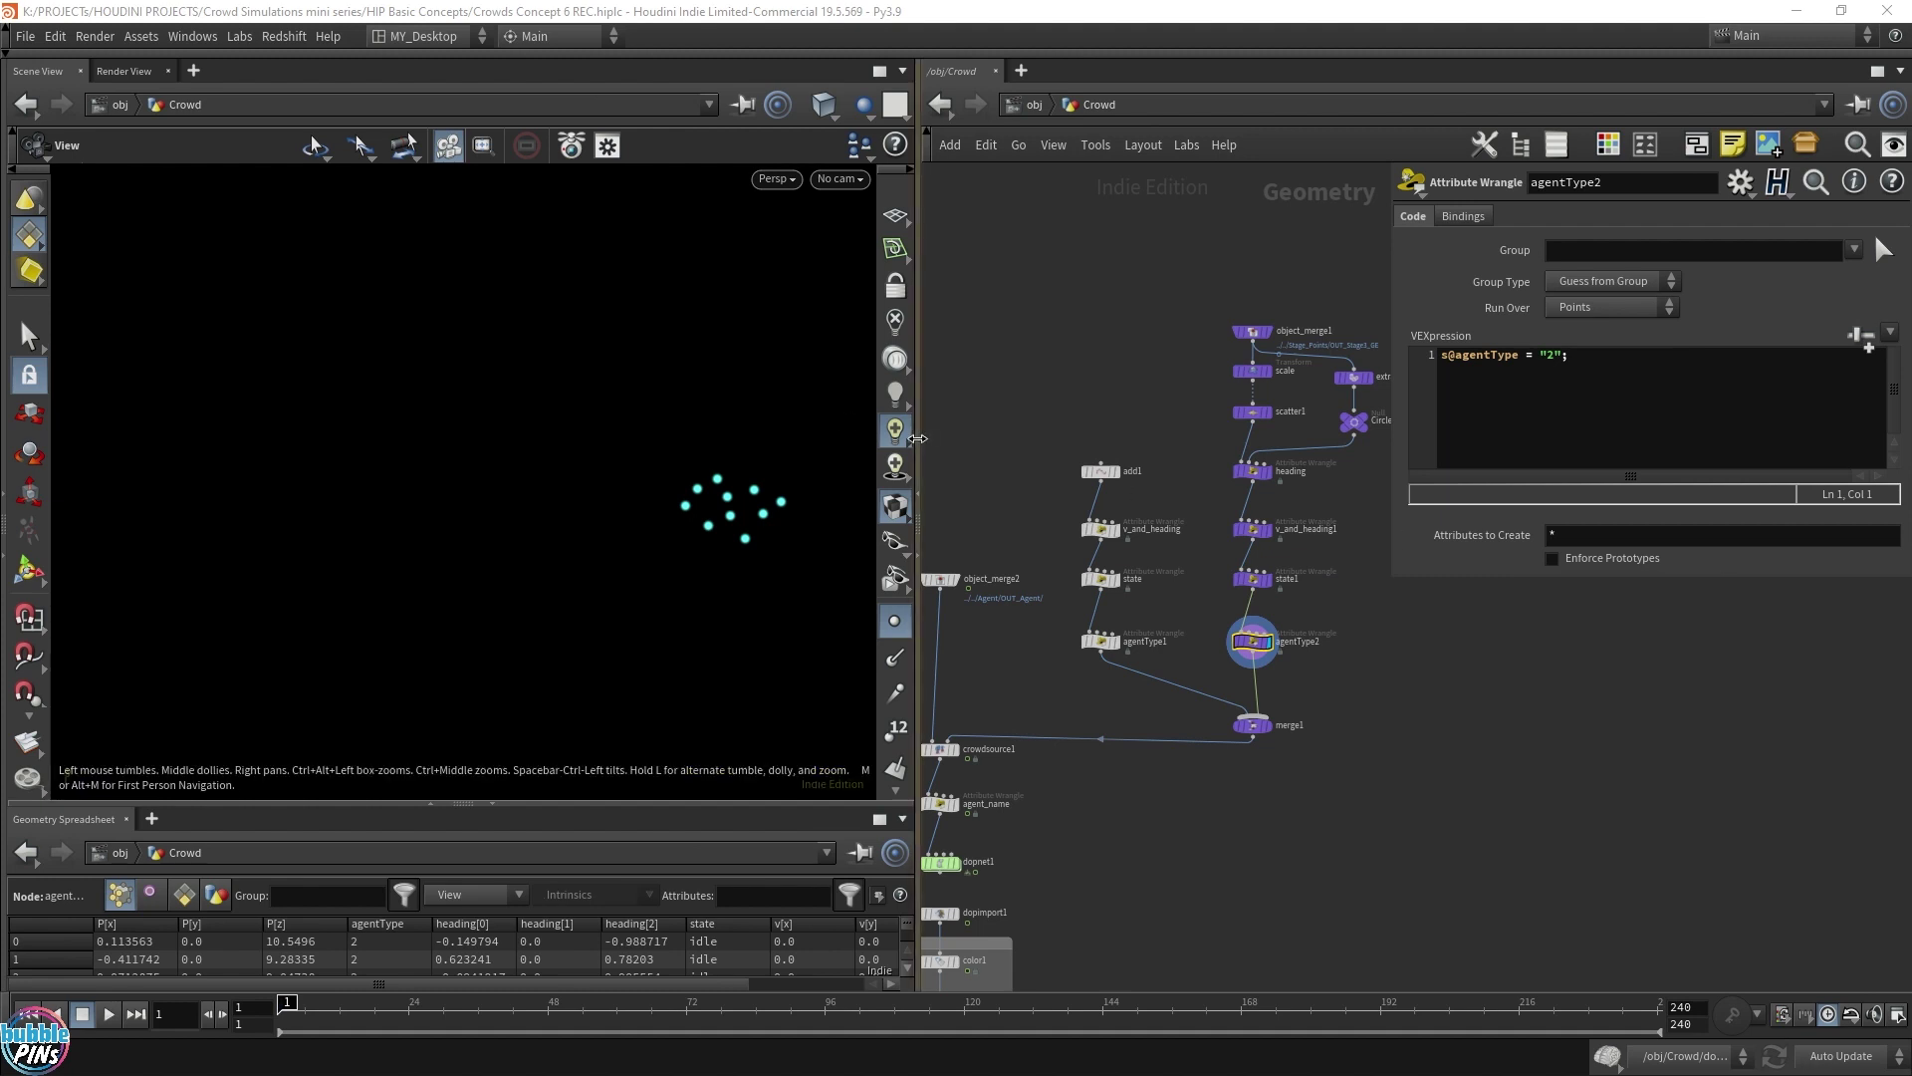
# Step: Widen the network area, enter dopnet1 and hide the point markers in the scene view
pyautogui.moveTo(918, 697); pyautogui.dragTo(805, 697)
pyautogui.moveTo(1111, 863); pyautogui.dragTo(1128, 799, button='middle')
pyautogui.rightClick(897, 802)
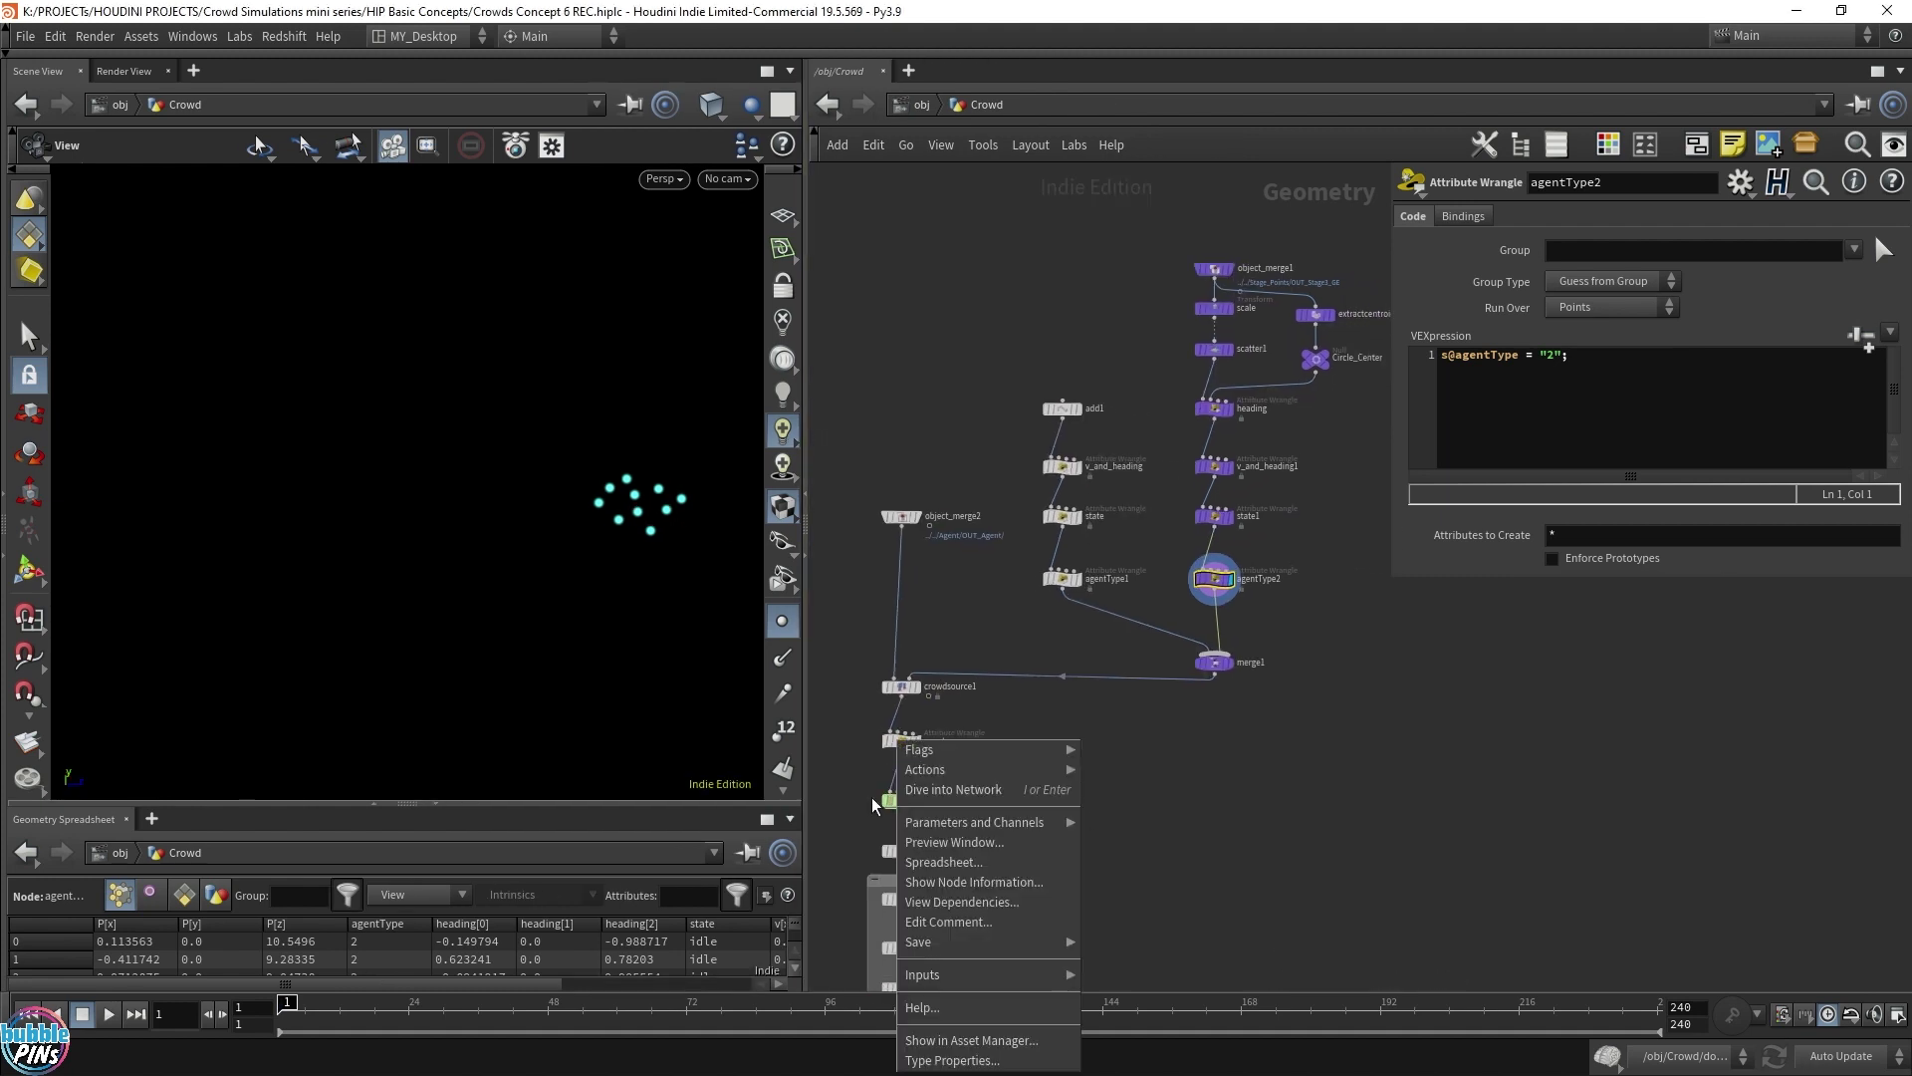
pyautogui.click(1103, 841)
pyautogui.click(918, 803)
pyautogui.doubleClick(903, 803)
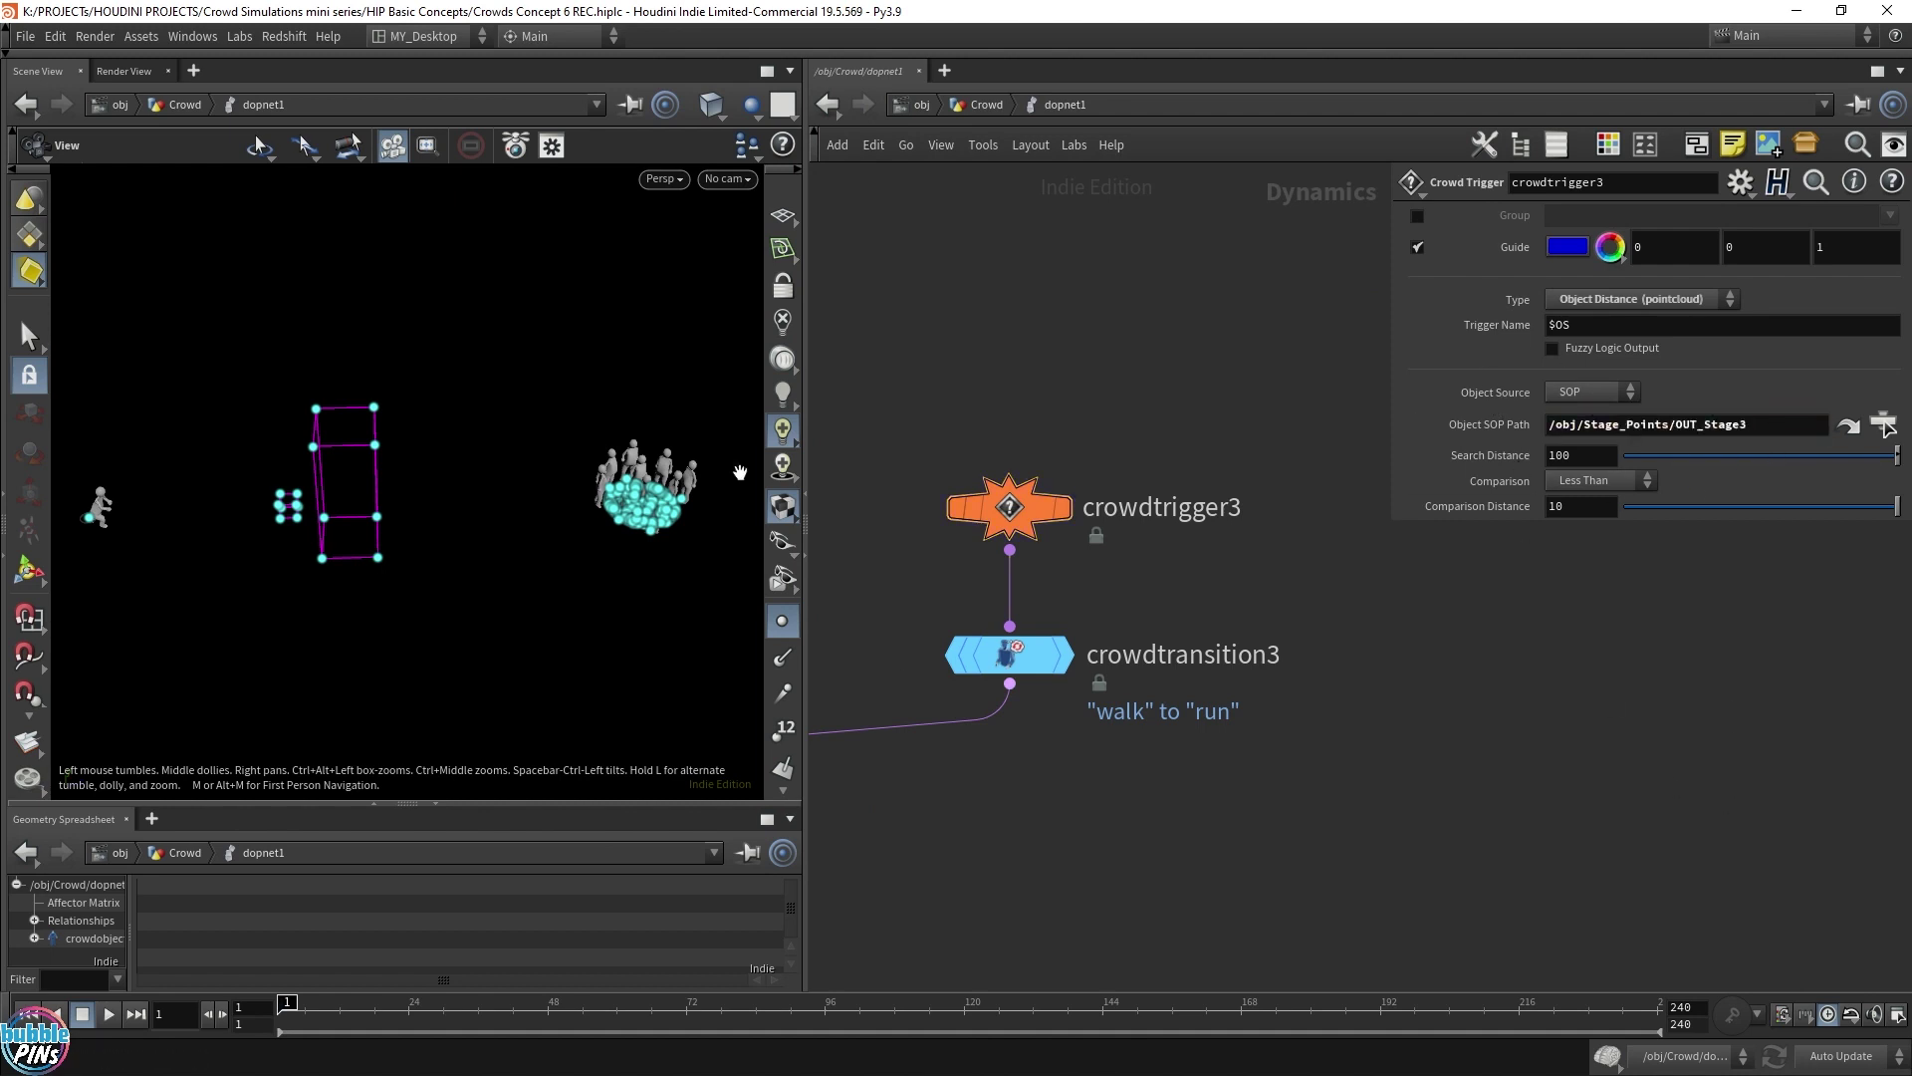
pyautogui.click(783, 620)
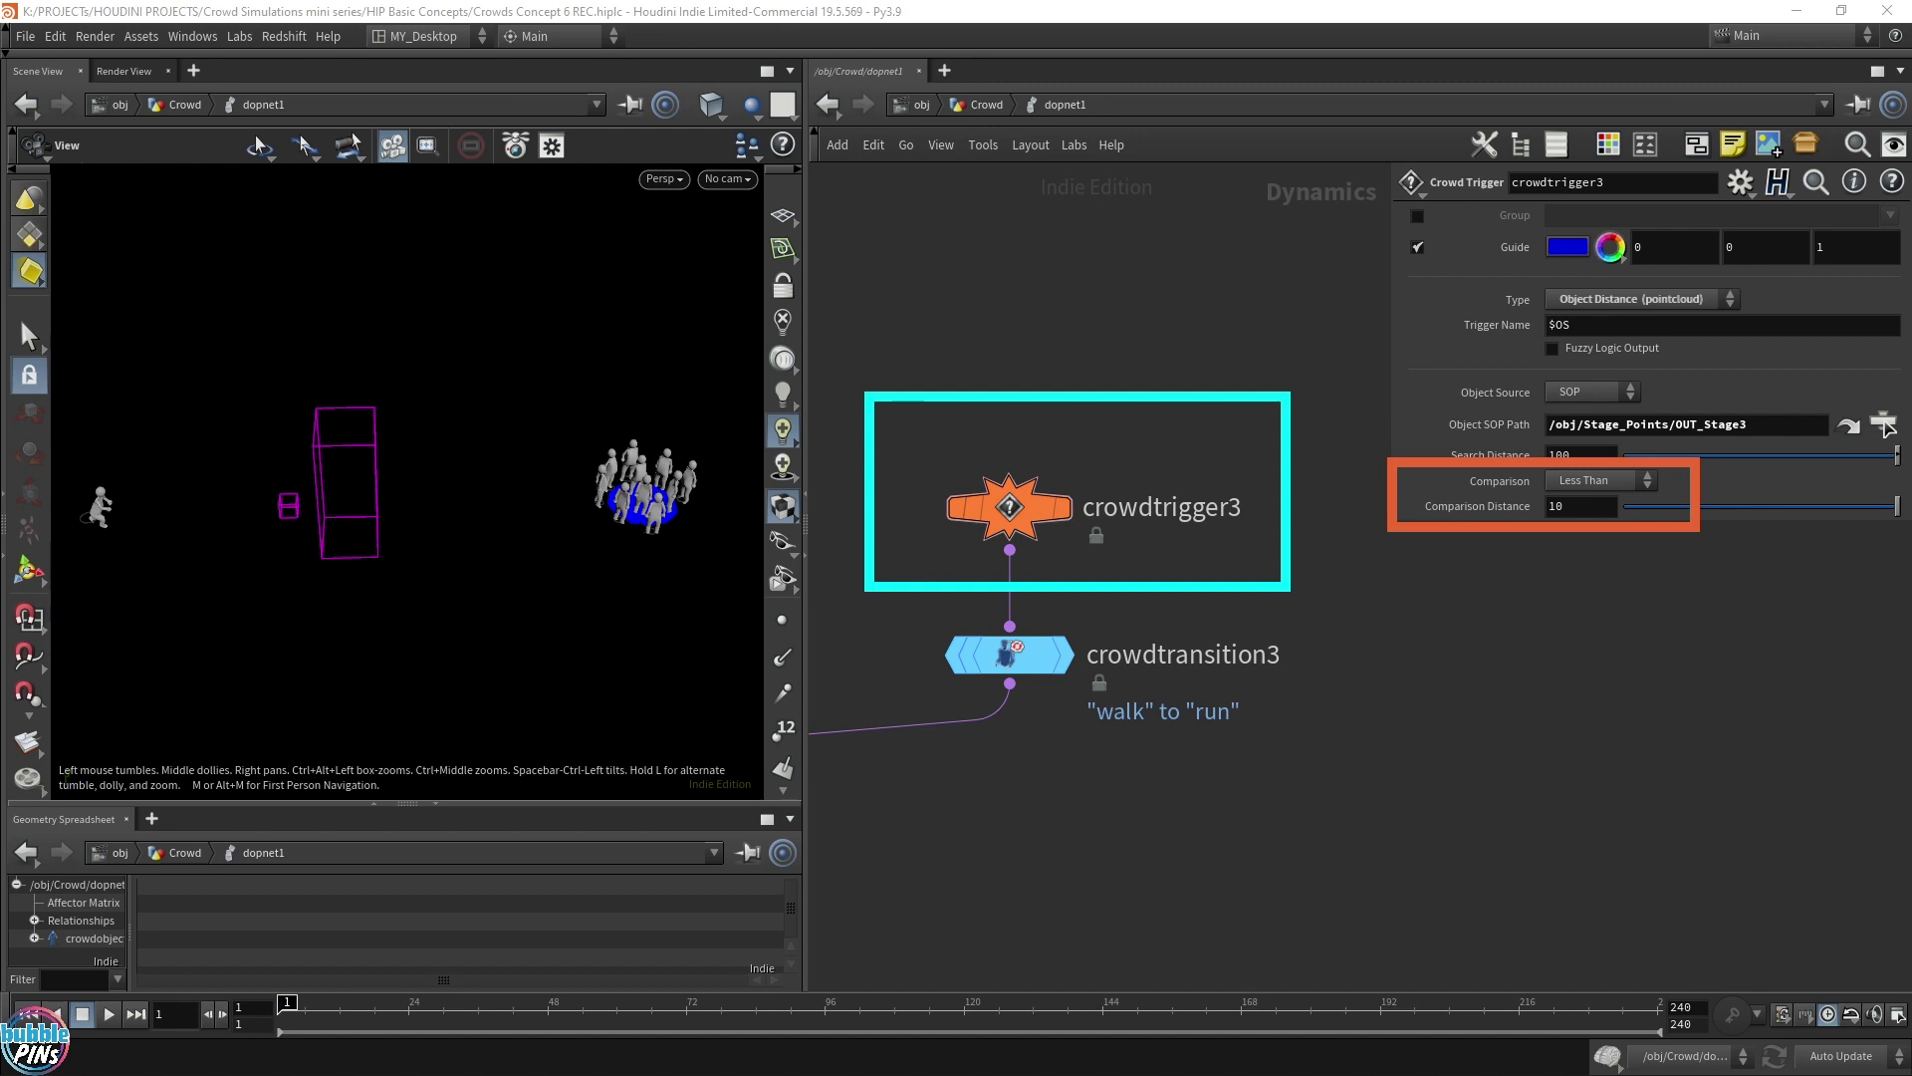
# Step: Play the simulation, rewind it, and check the runner's approach at frame 112 with crowdtransition3 selected
pyautogui.press('Up')
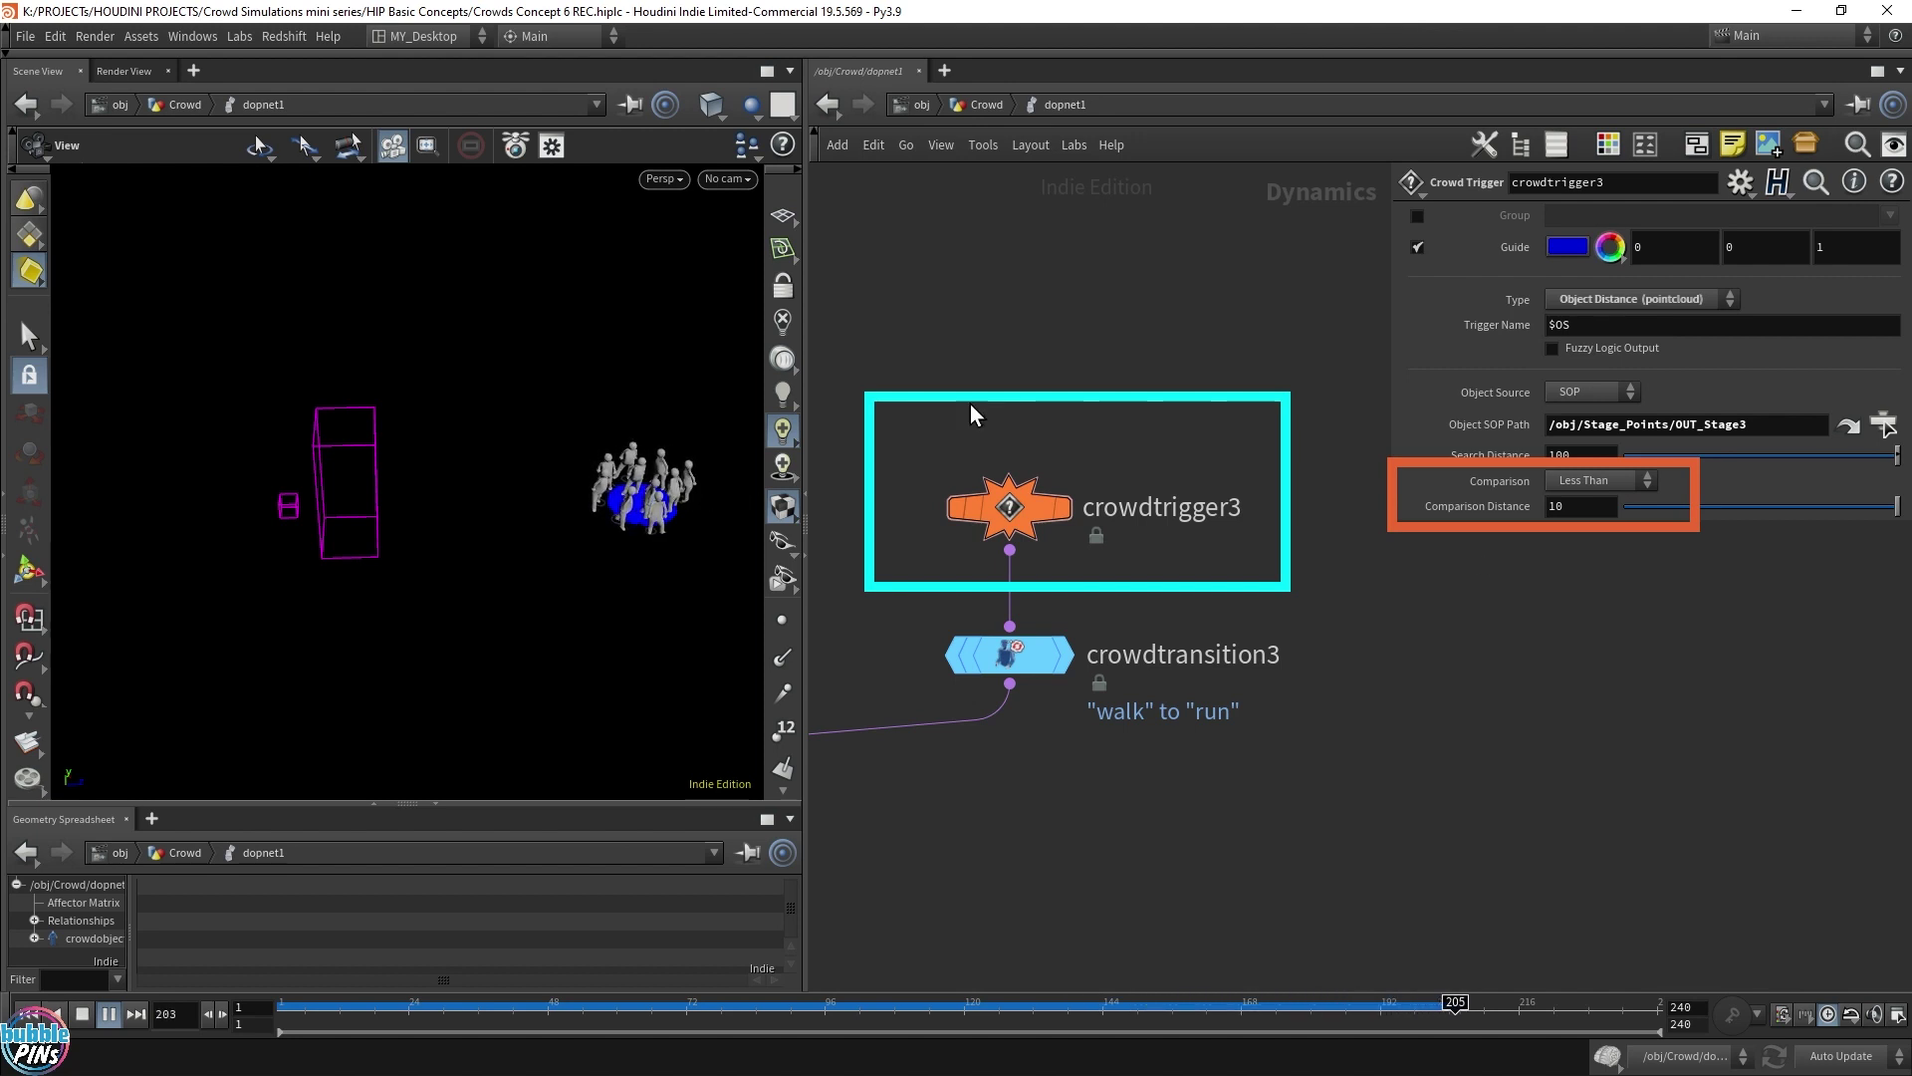
pyautogui.hotkey('ctrl', 'Up')
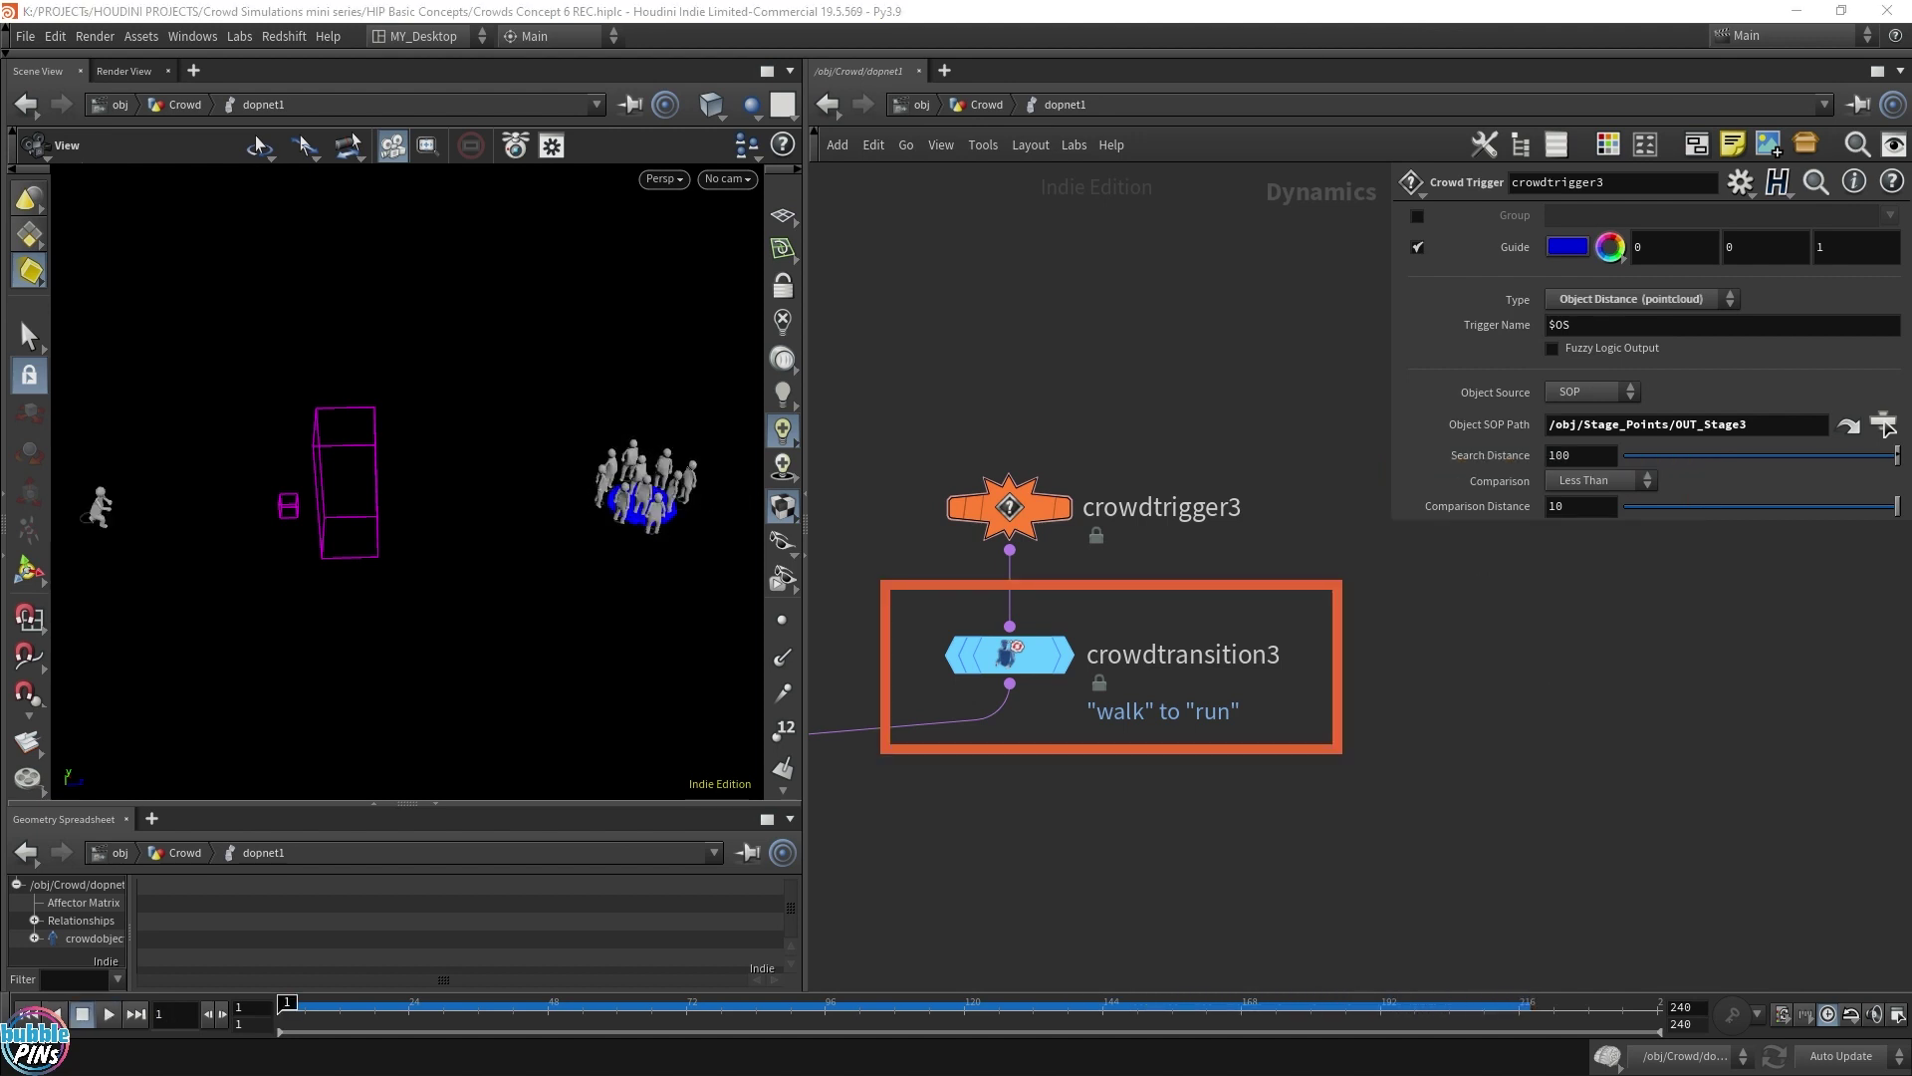
pyautogui.click(1008, 655)
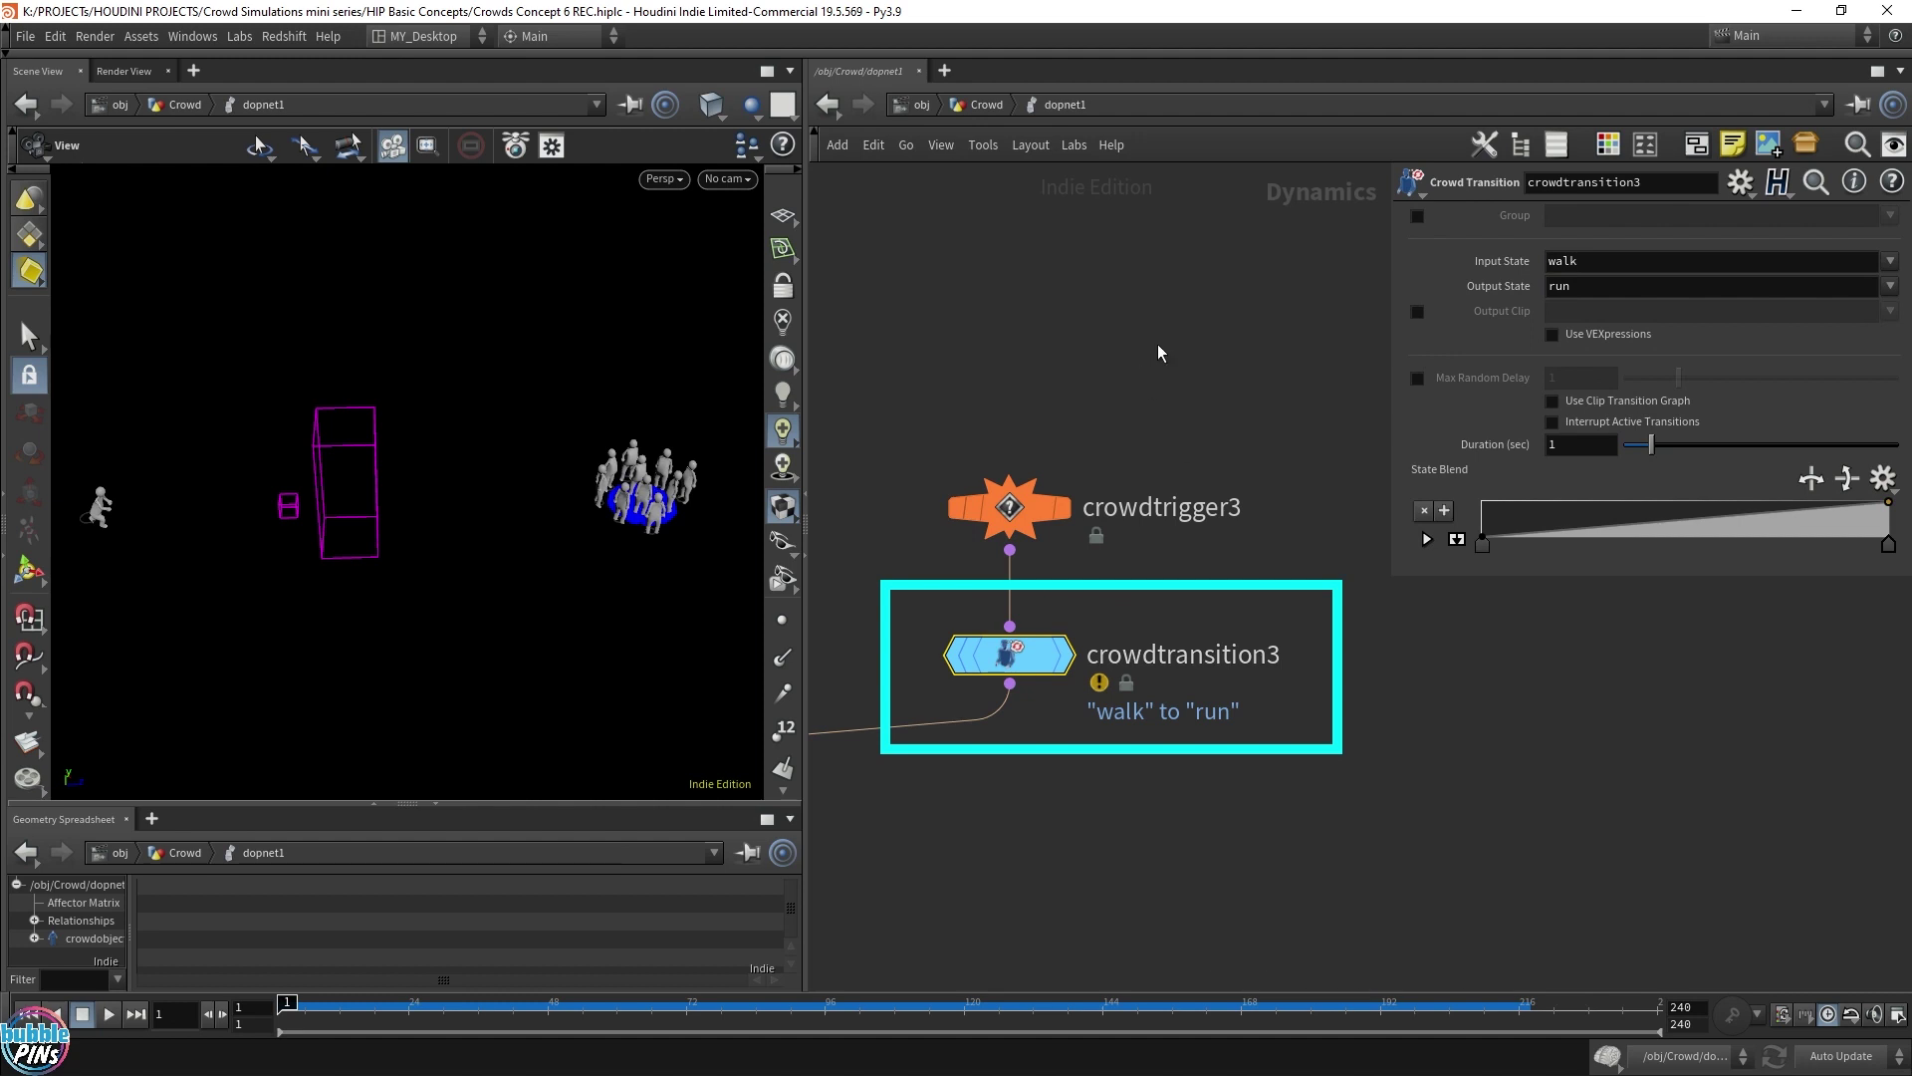
pyautogui.moveTo(1041, 1005)
pyautogui.mouseDown()
pyautogui.moveTo(1059, 1004)
pyautogui.moveTo(819, 1003)
pyautogui.moveTo(918, 1002)
pyautogui.mouseUp()
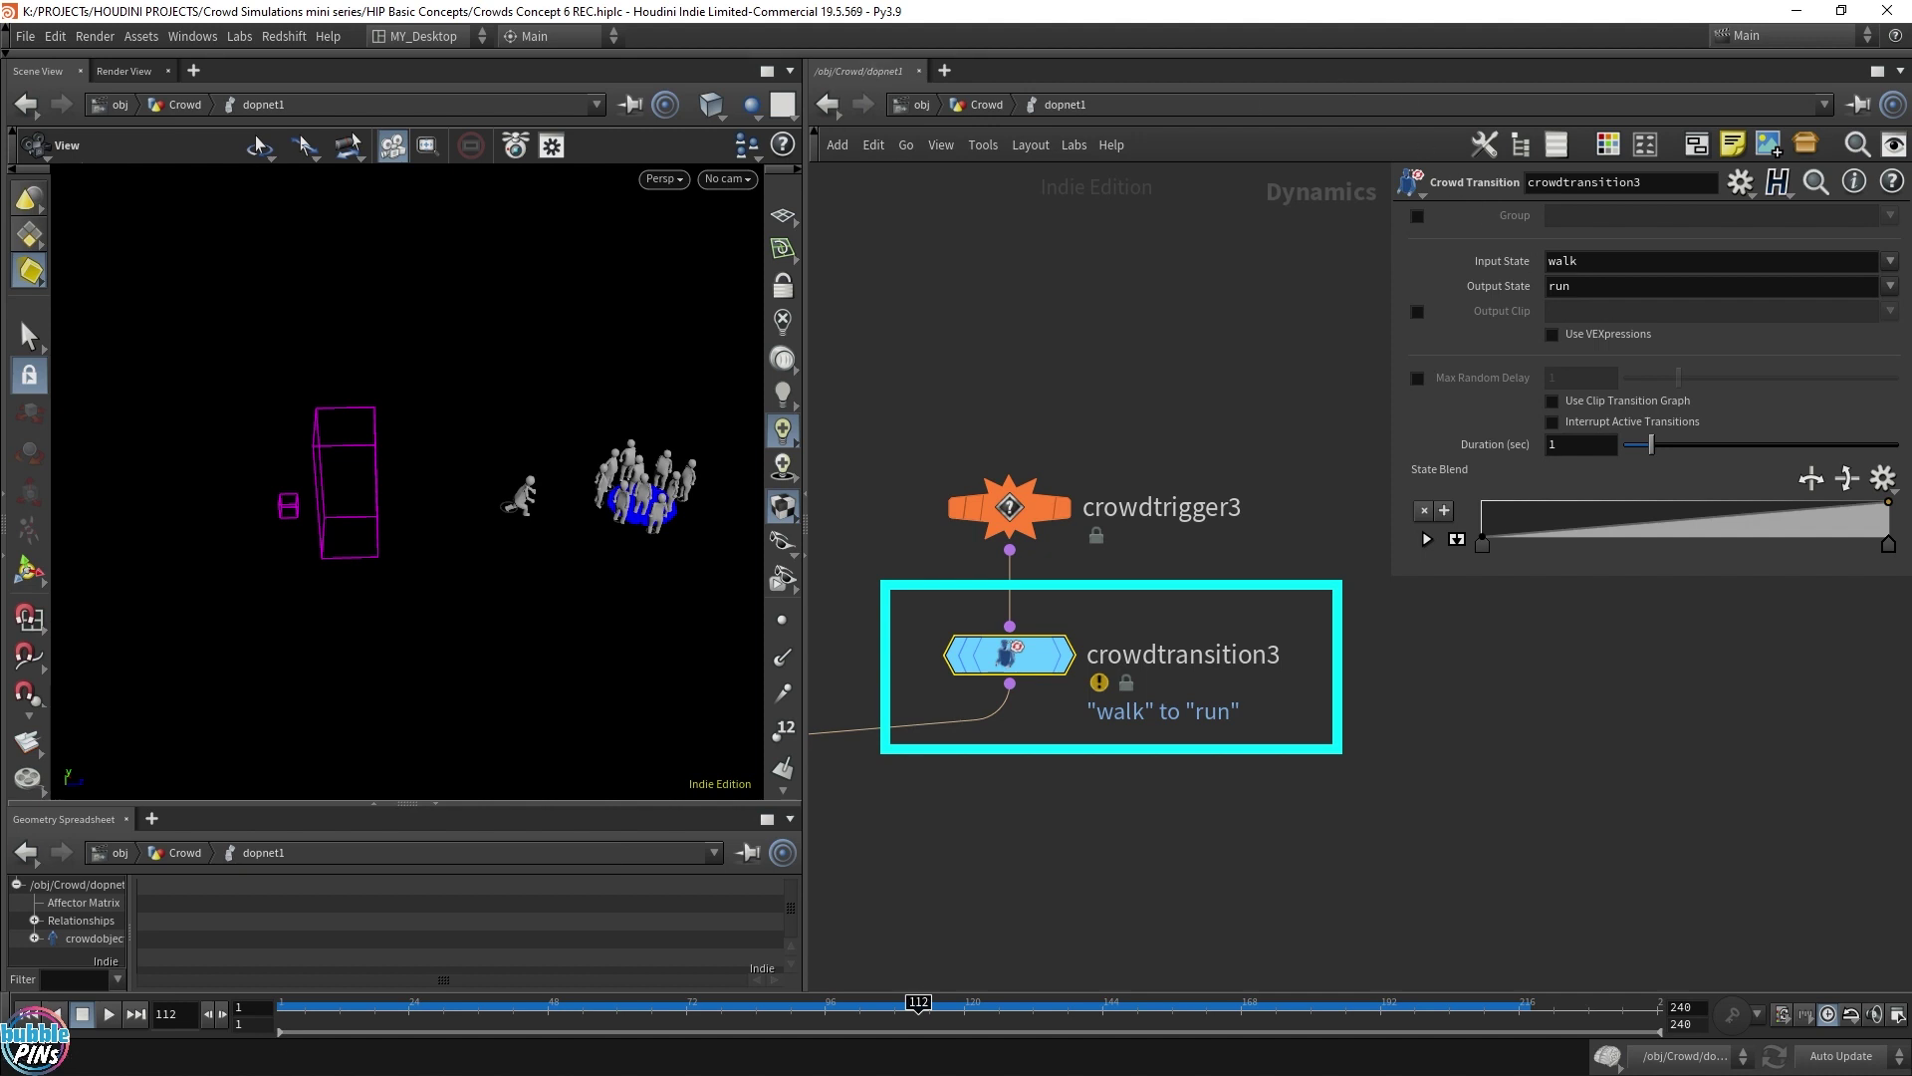
# Step: Set crowdtransition3's Input State to running and its Output State to walking
pyautogui.click(1889, 261)
pyautogui.click(1873, 289)
pyautogui.click(1889, 286)
pyautogui.click(1862, 332)
pyautogui.click(1337, 810)
# Step: Replay the simulation and scrub to frame 23 with crowdtrigger3 selected to check when its distance trigger fires
pyautogui.hotkey('ctrl', 'Up')
pyautogui.press('Up')
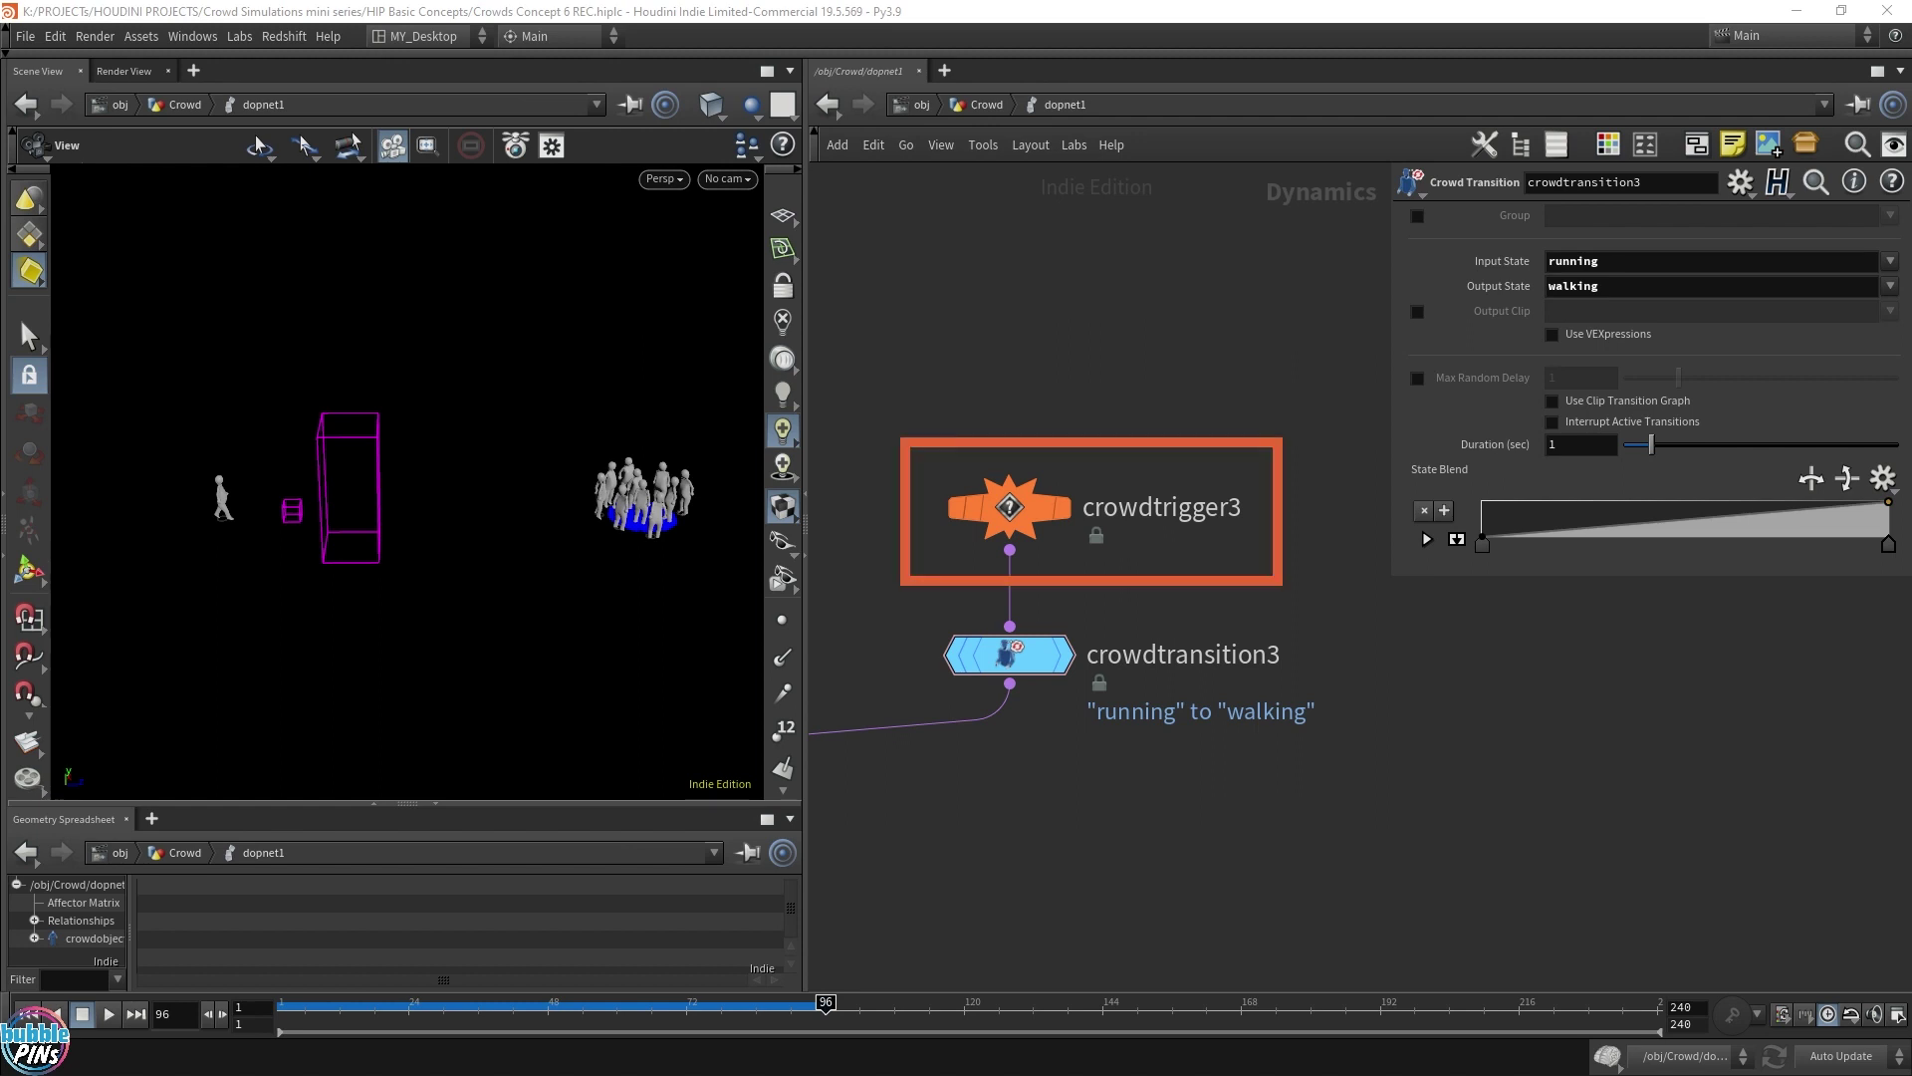
pyautogui.click(1006, 503)
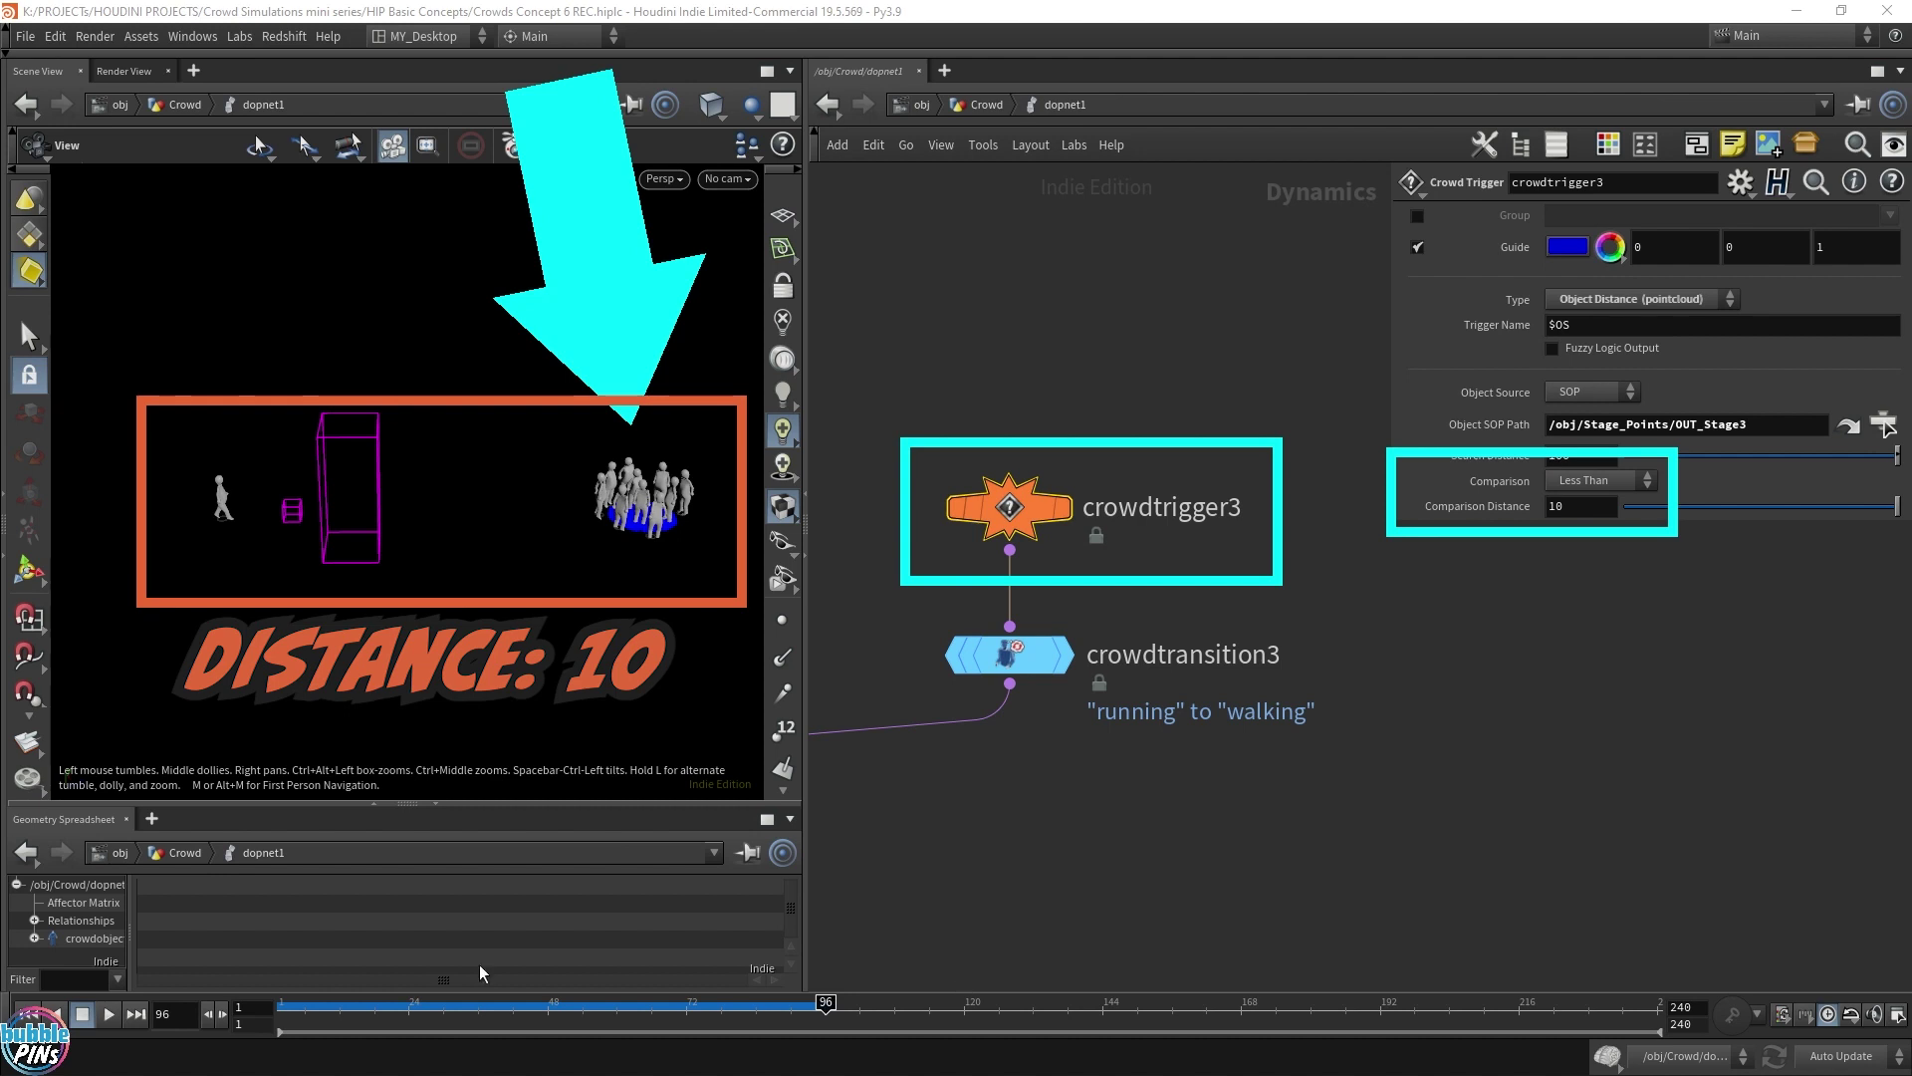
pyautogui.click(323, 1006)
pyautogui.moveTo(322, 1012); pyautogui.dragTo(402, 1013)
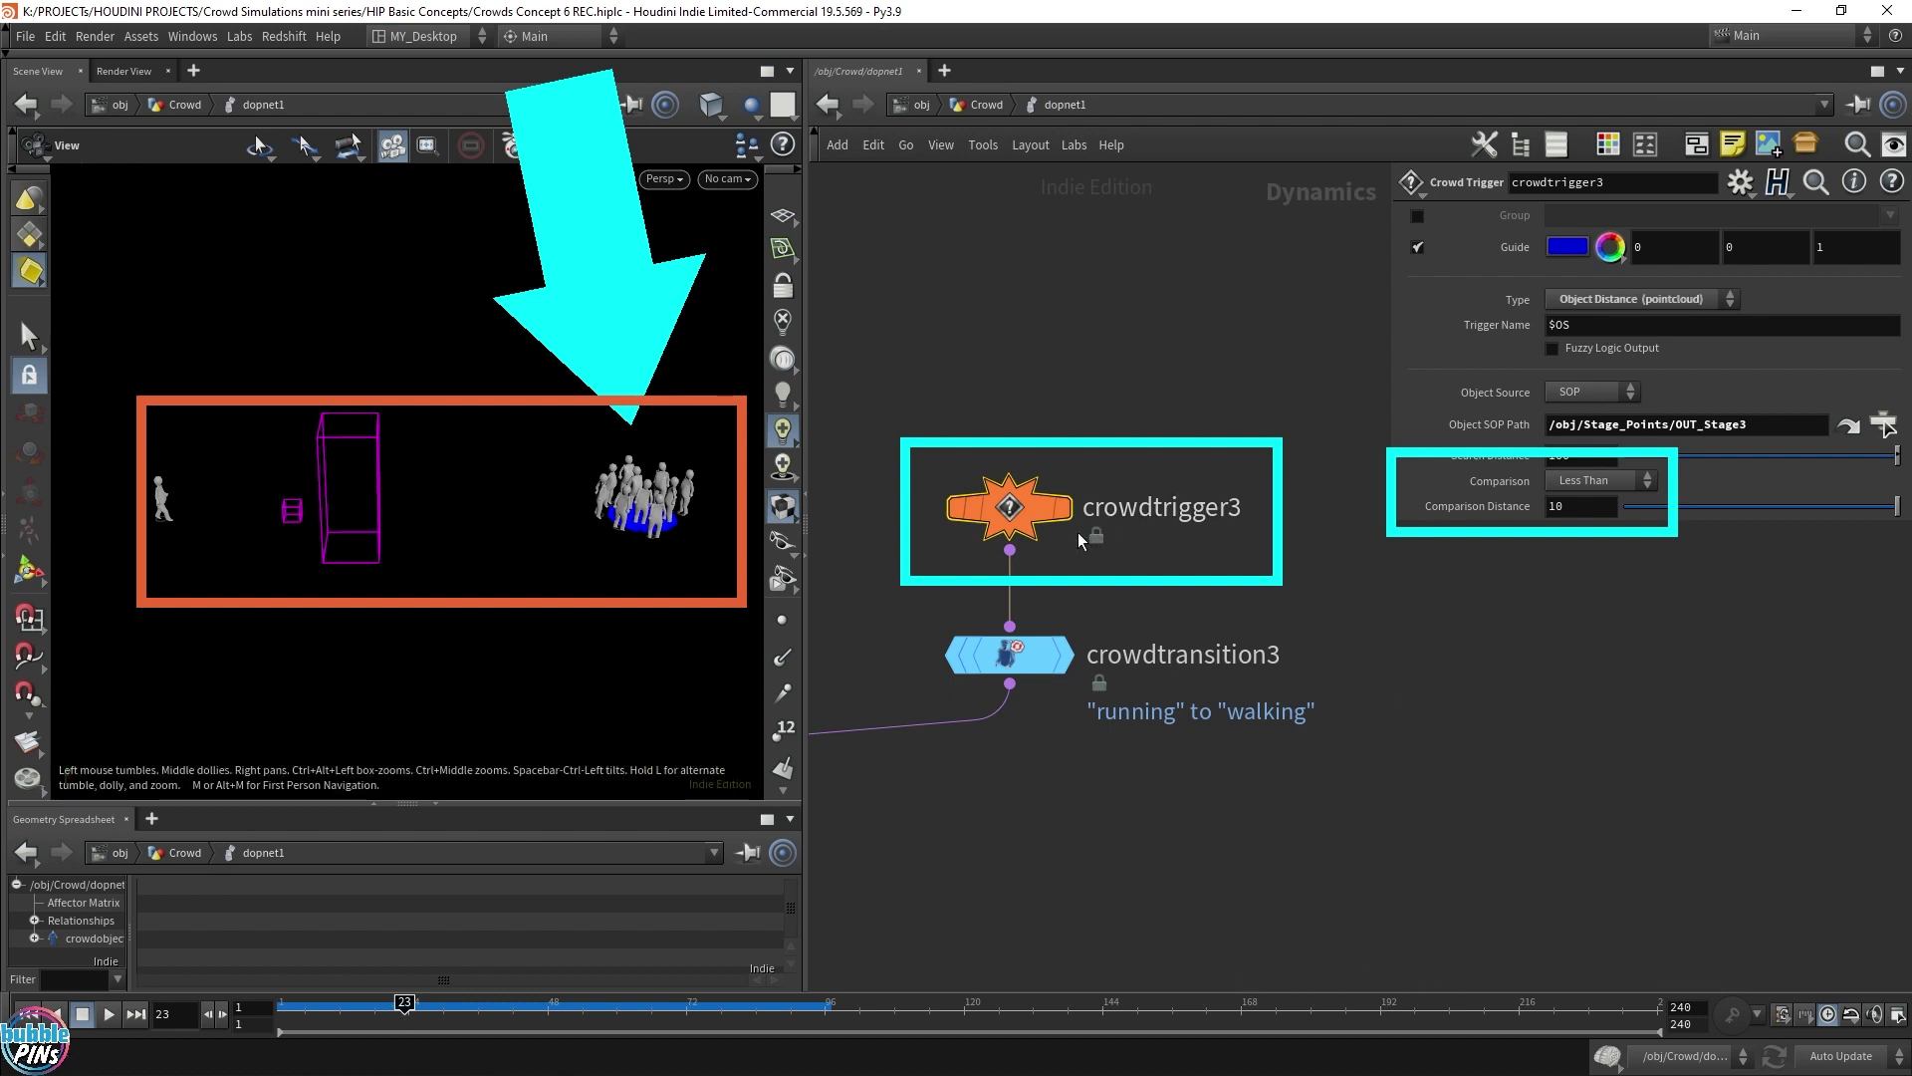
# Step: Set crowdtrigger3's Comparison Distance to 0.75
pyautogui.click(1598, 508)
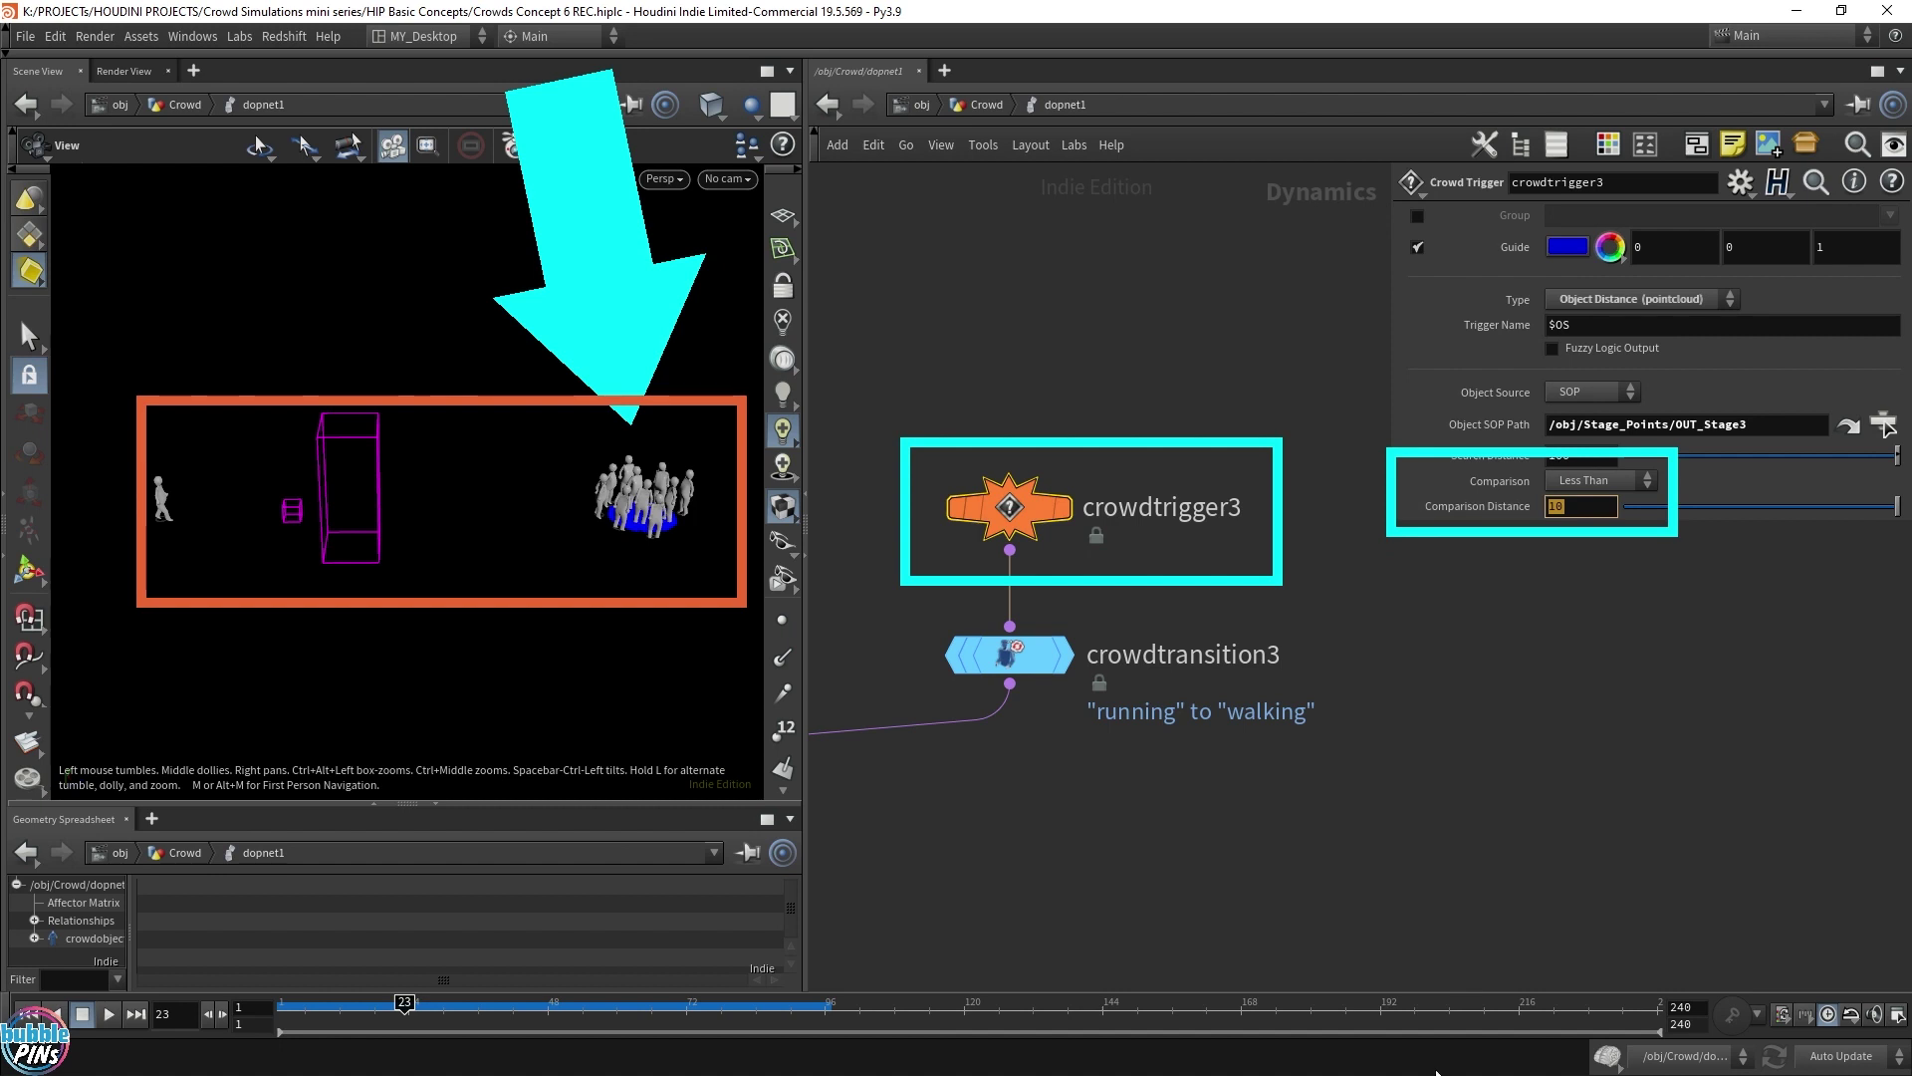
pyautogui.click(1009, 654)
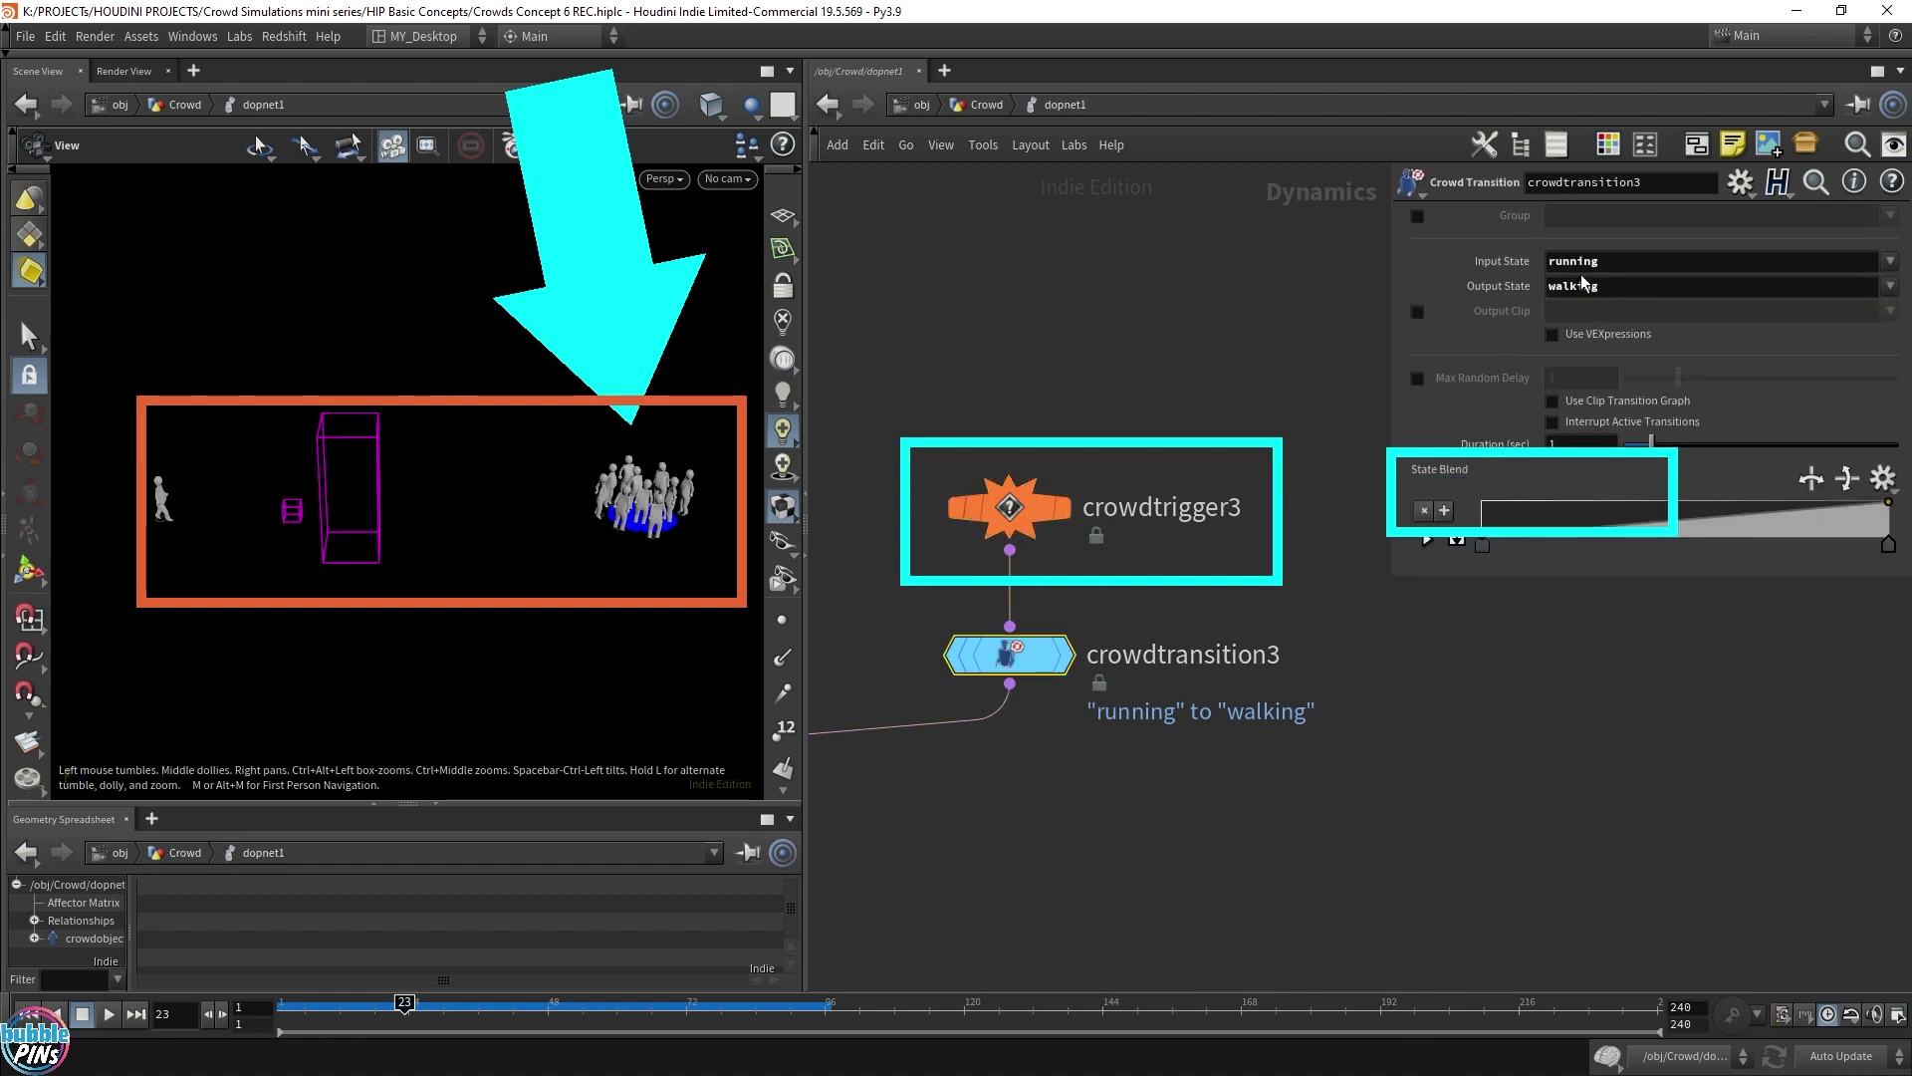
pyautogui.click(1021, 513)
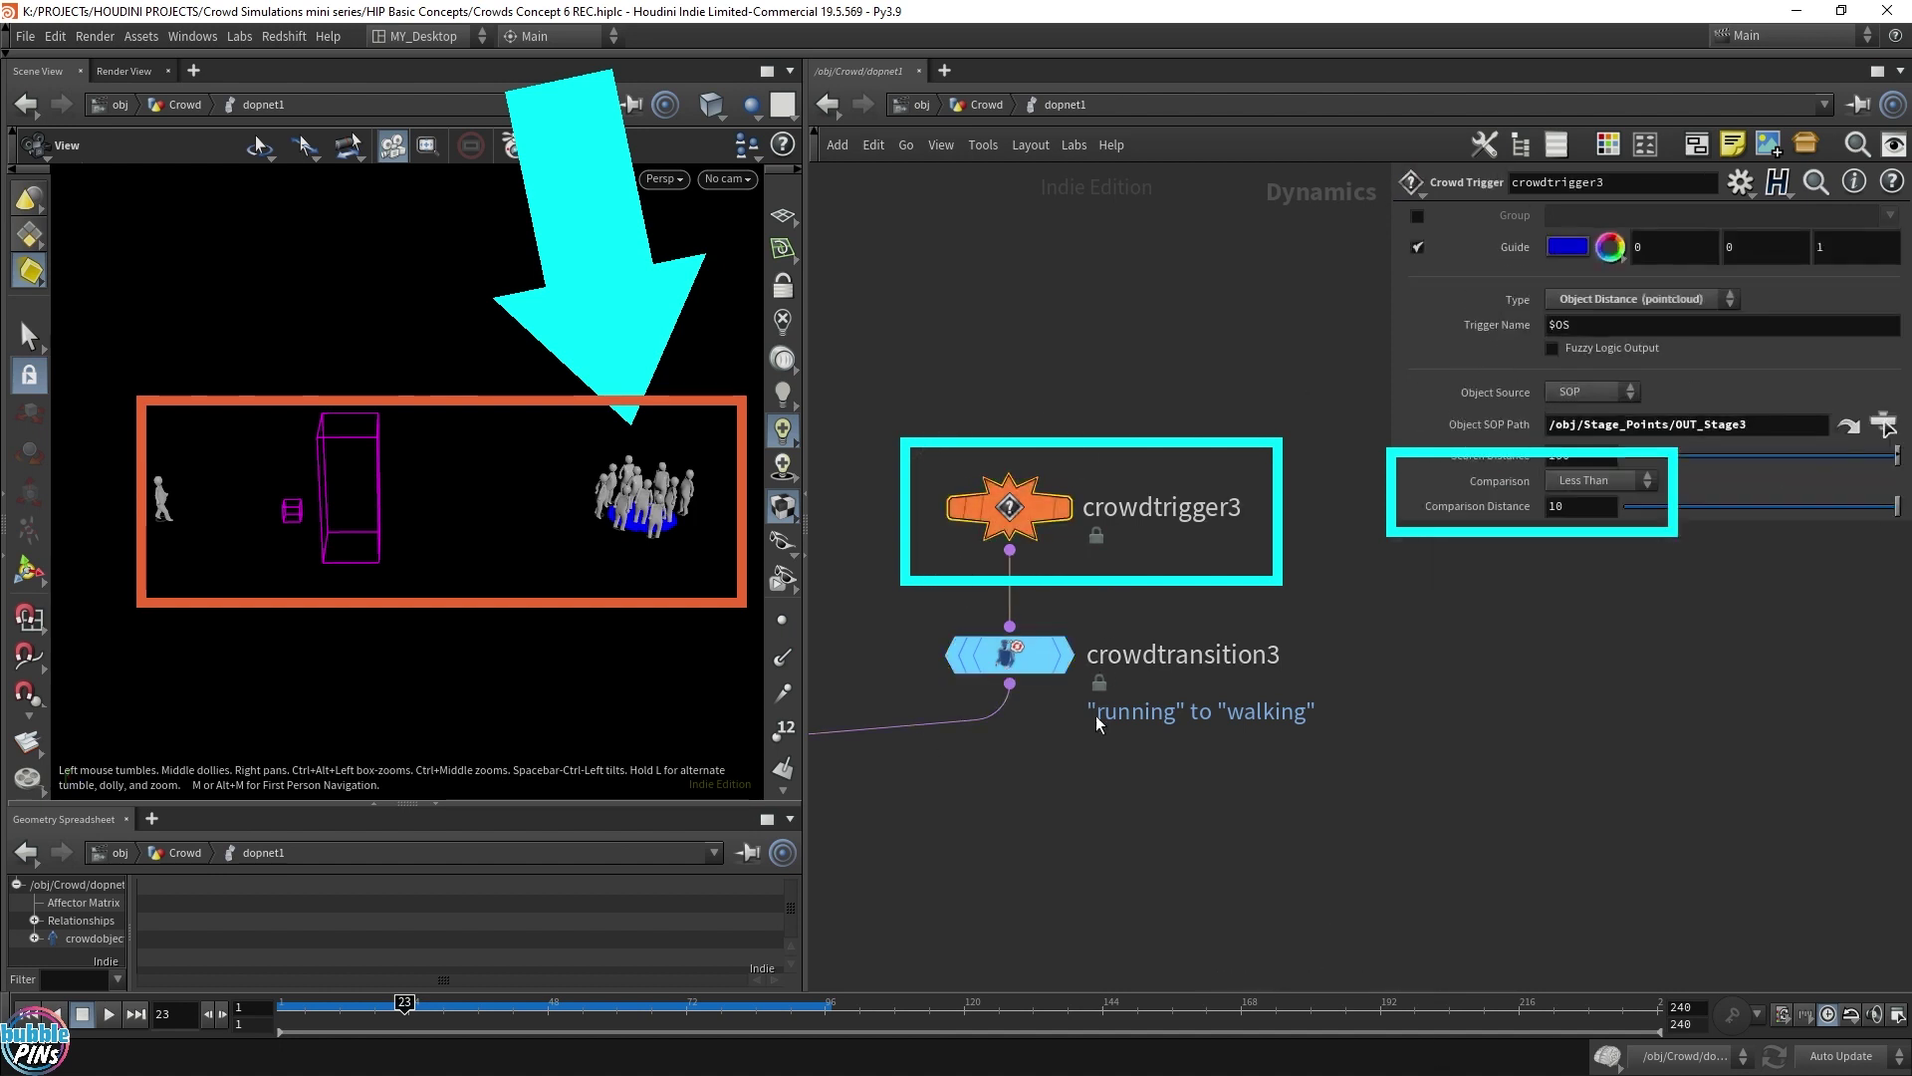
pyautogui.click(1566, 509)
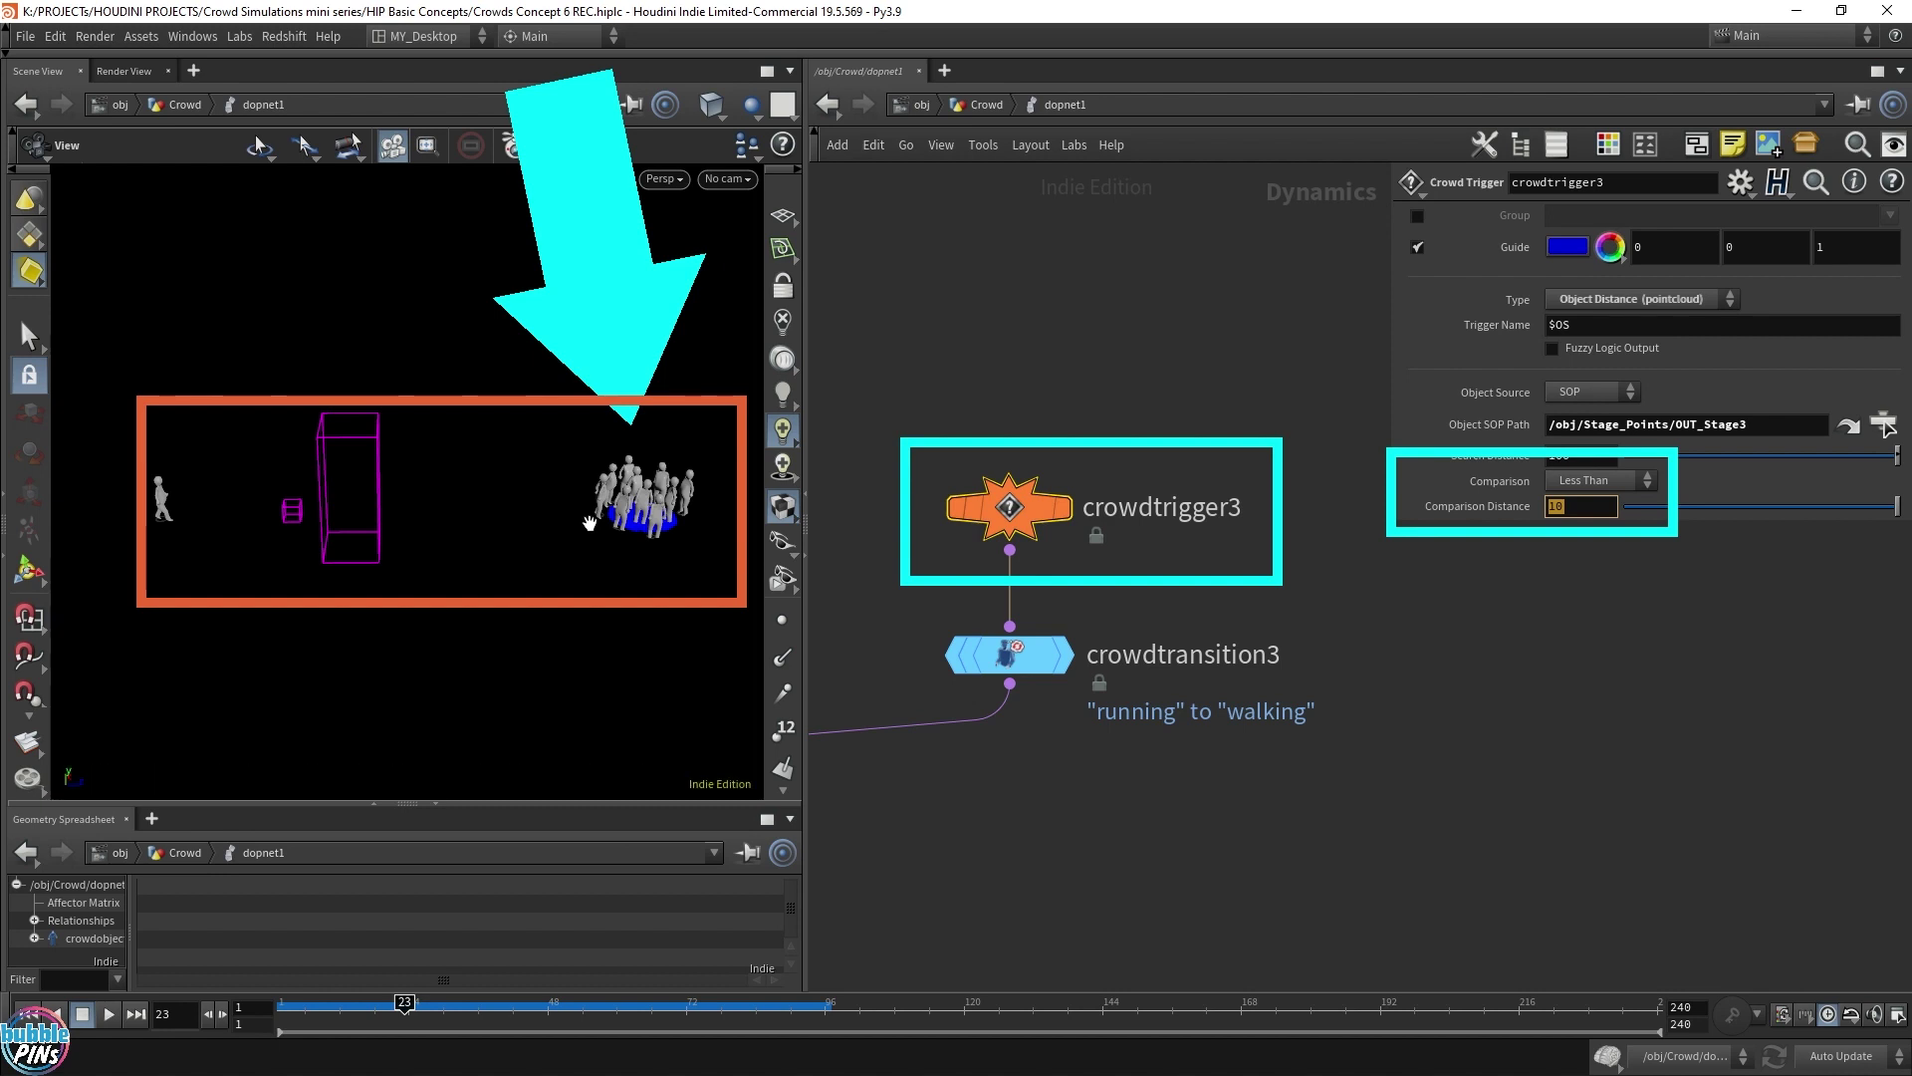
pyautogui.write('0.75')
pyautogui.press('Return')
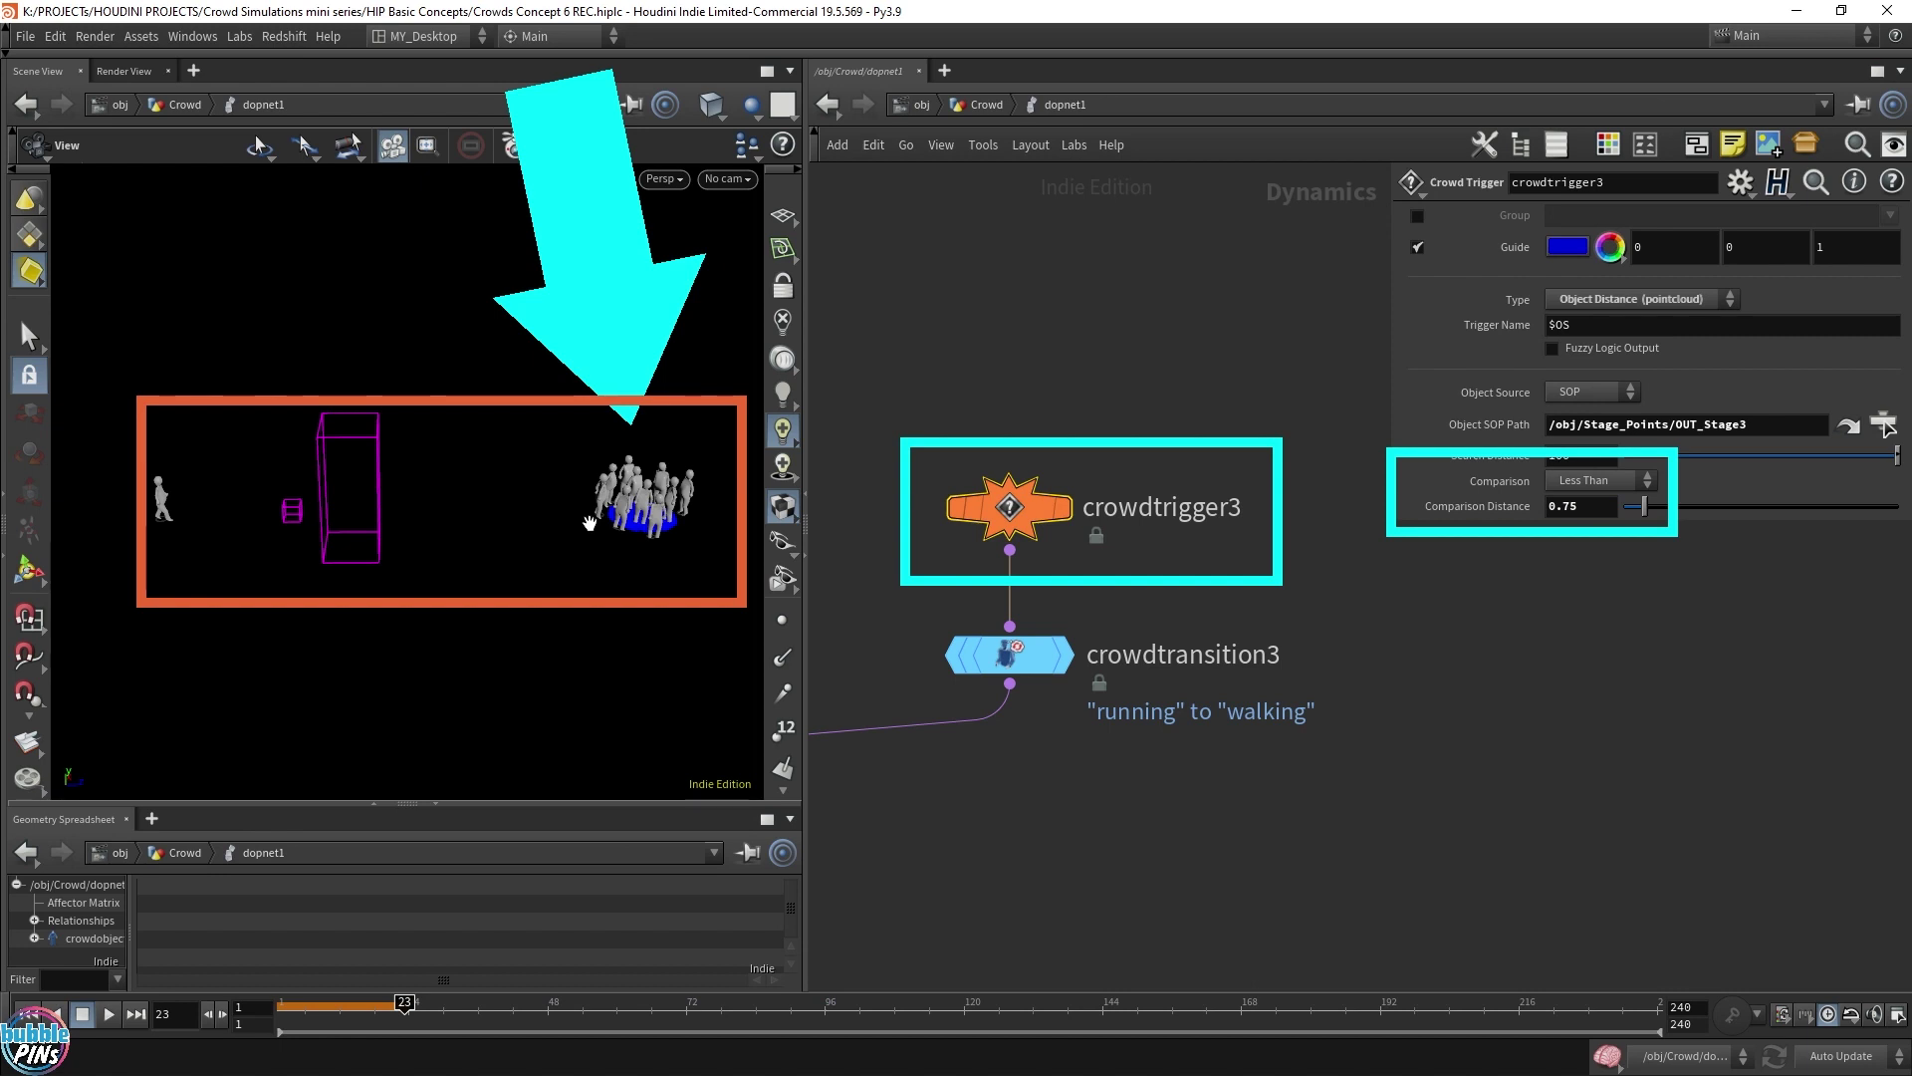
# Step: Play the simulation and examine the runner's change of state beside the crowd around frames 125 to 134
pyautogui.press('Up')
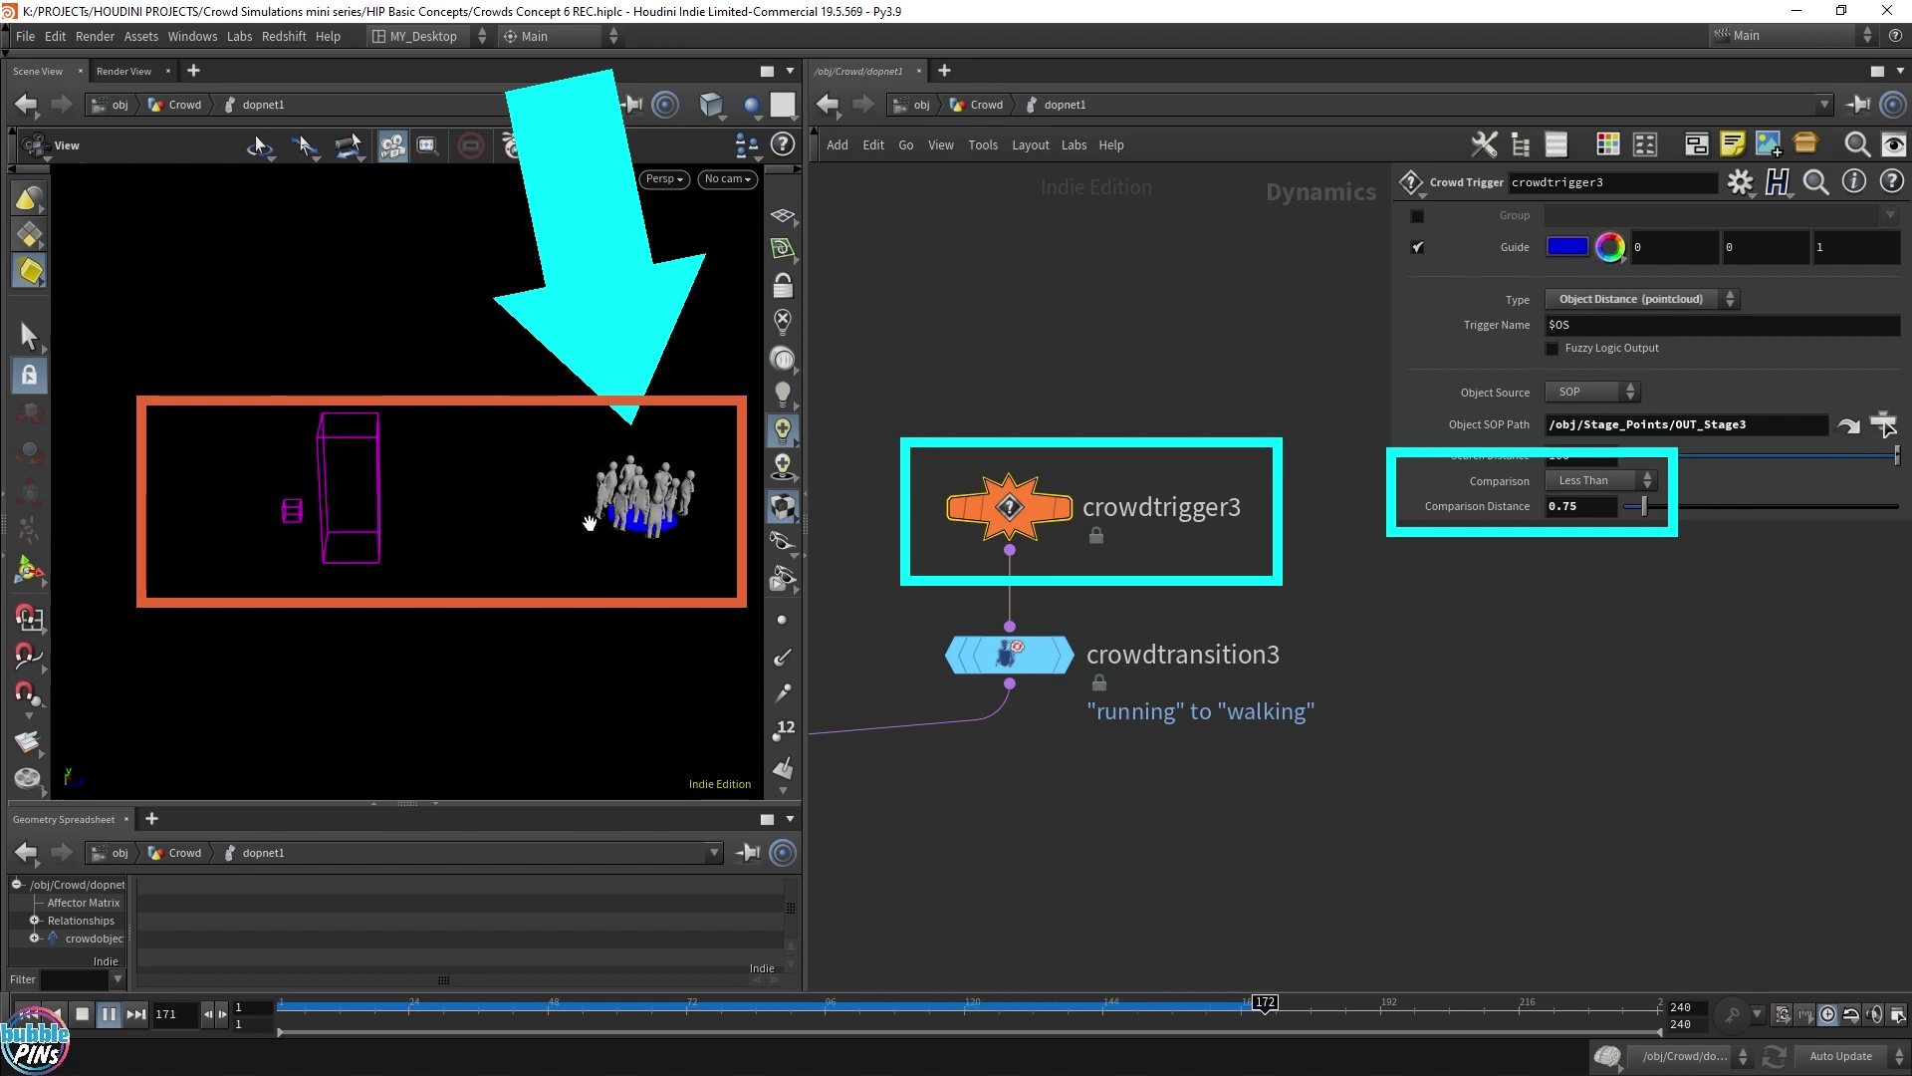
pyautogui.press('Up')
pyautogui.press('Down')
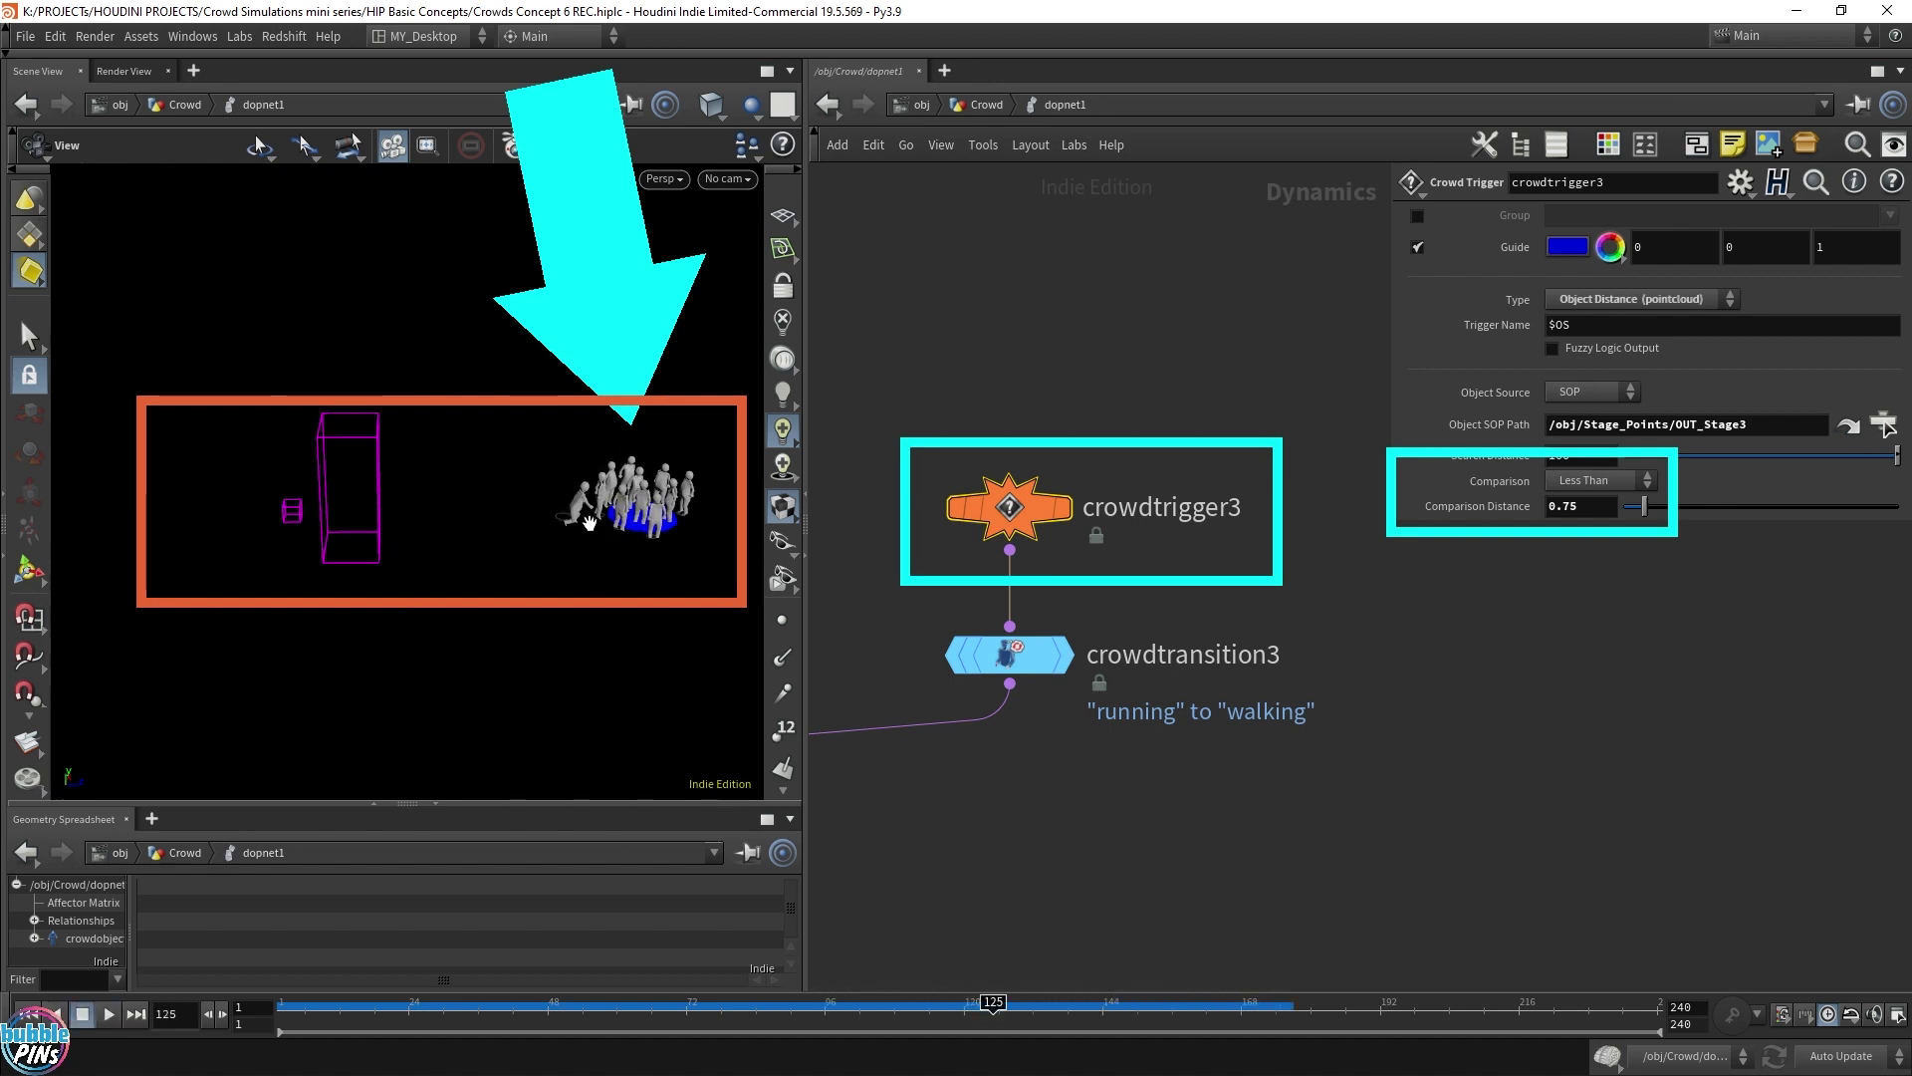
pyautogui.press('Up')
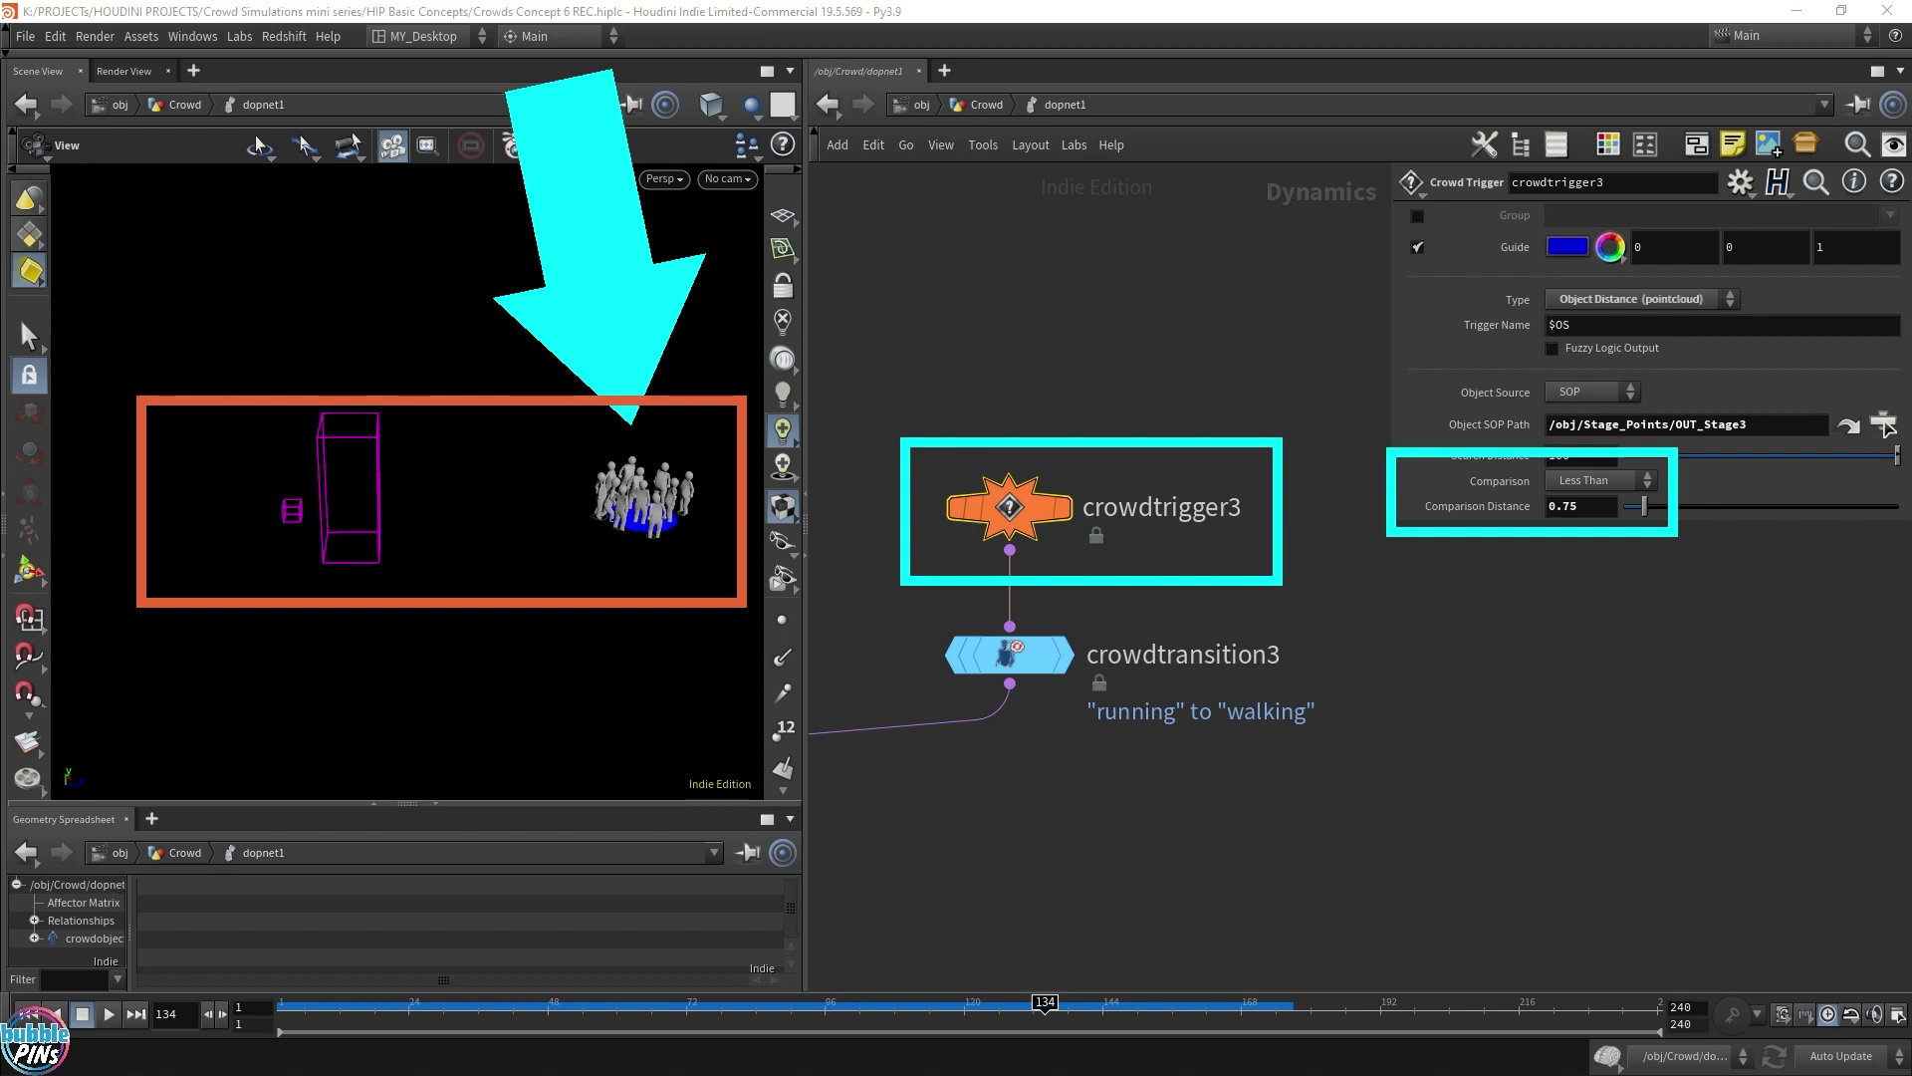
# Step: Add a point at about position 0.16, value 0.89 to crowdtransition3's State Blend ramp and expand the ramp's point settings
pyautogui.click(1008, 660)
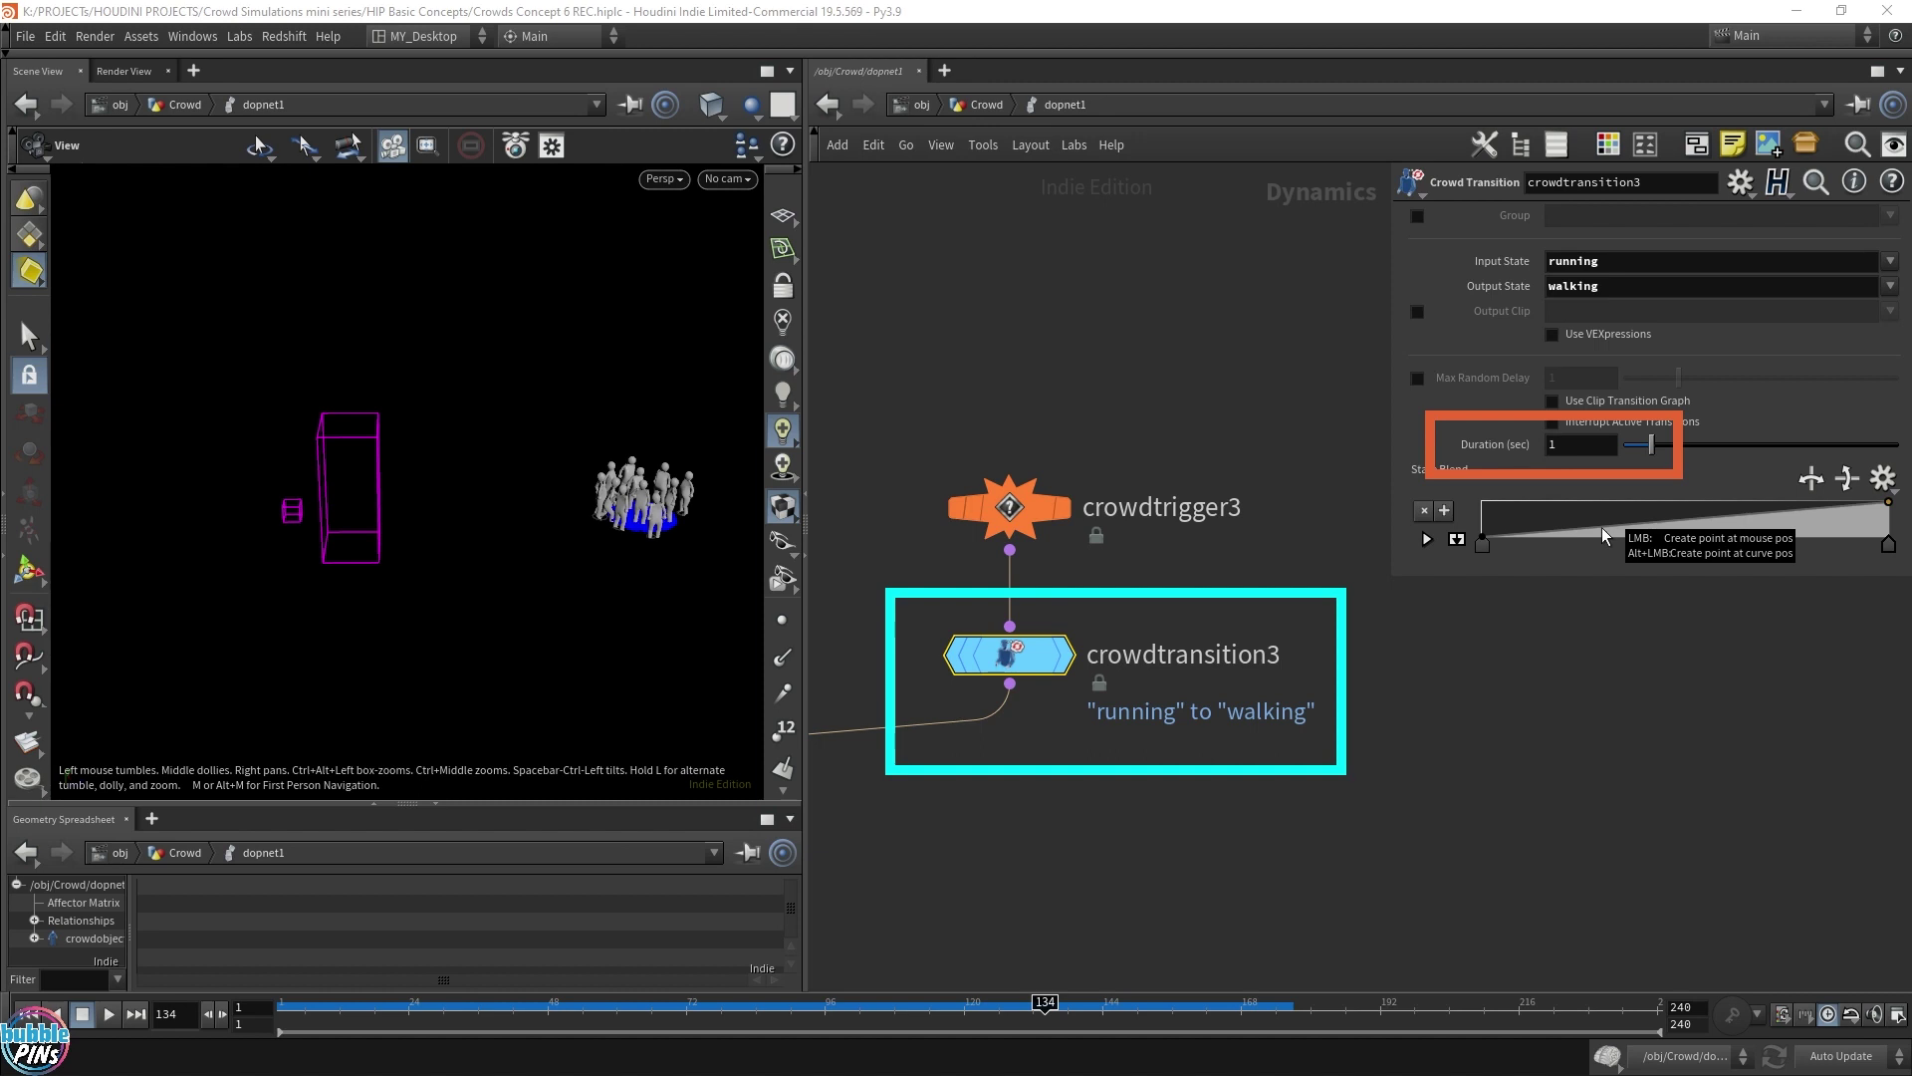
pyautogui.moveTo(1591, 529); pyautogui.dragTo(1546, 506)
pyautogui.click(1428, 539)
pyautogui.moveTo(1494, 574); pyautogui.dragTo(1499, 737)
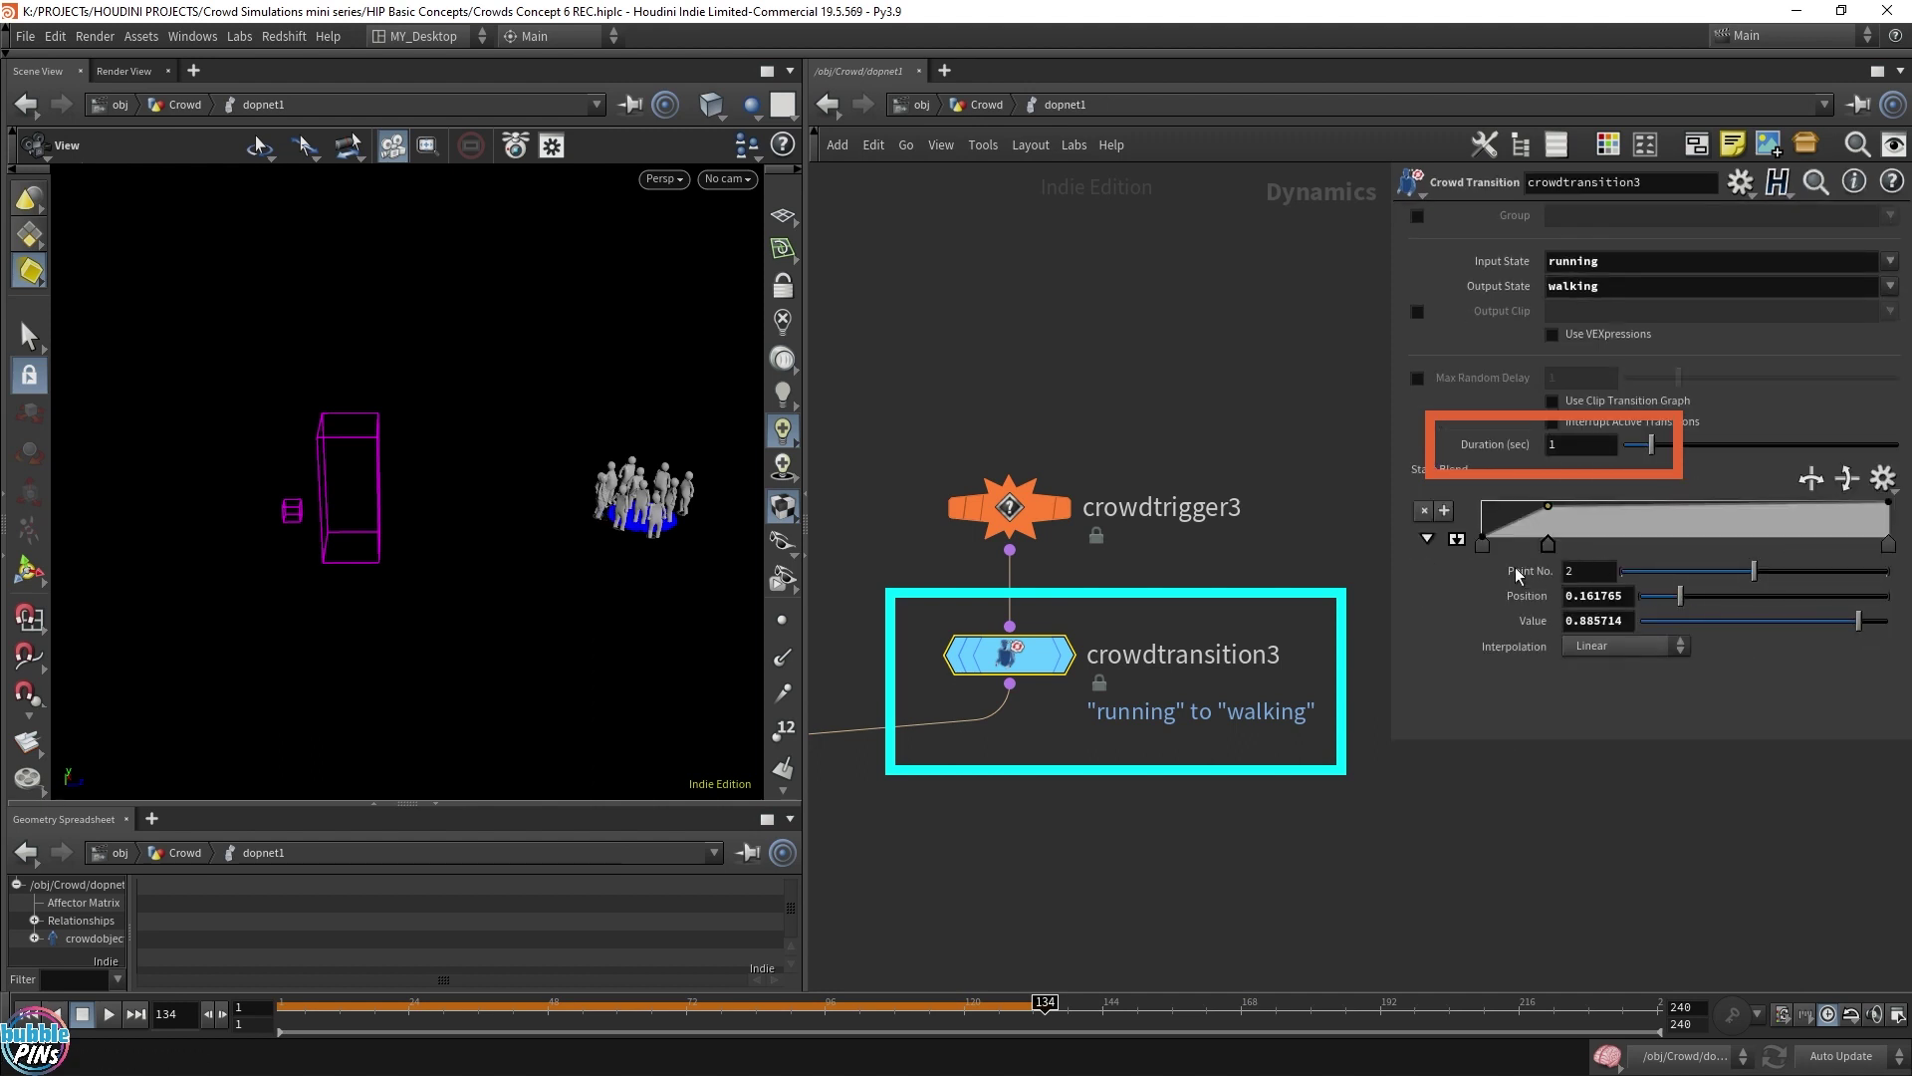
# Step: Set the interpolation of the State Blend ramp points to B-Spline
pyautogui.click(1589, 645)
pyautogui.click(1548, 544)
pyautogui.click(1624, 645)
pyautogui.click(1594, 765)
pyautogui.click(1889, 544)
pyautogui.click(1623, 646)
pyautogui.click(1594, 765)
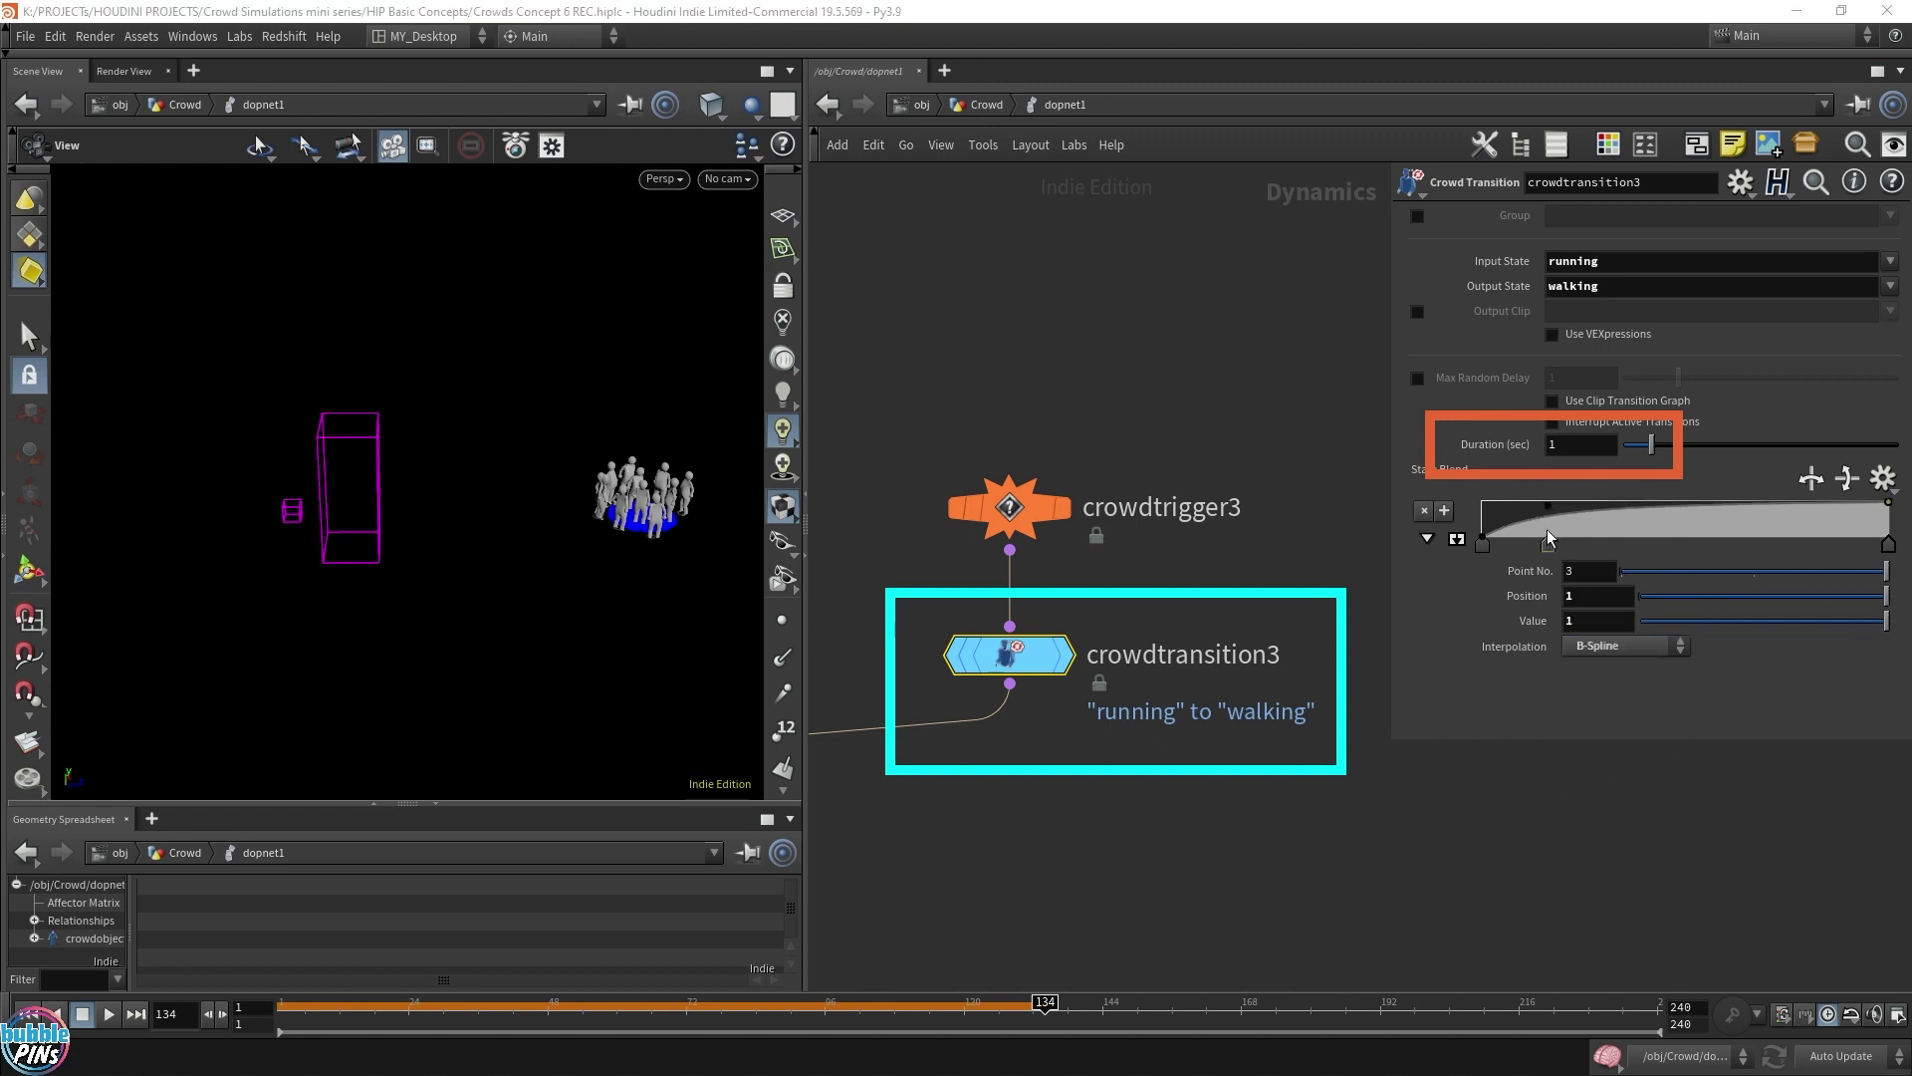
# Step: Steepen the State Blend curve by moving point 2 to position 0.0539216, value 1 and pulling point 3 inward, and replay the simulation
pyautogui.moveTo(1889, 545); pyautogui.dragTo(1504, 501)
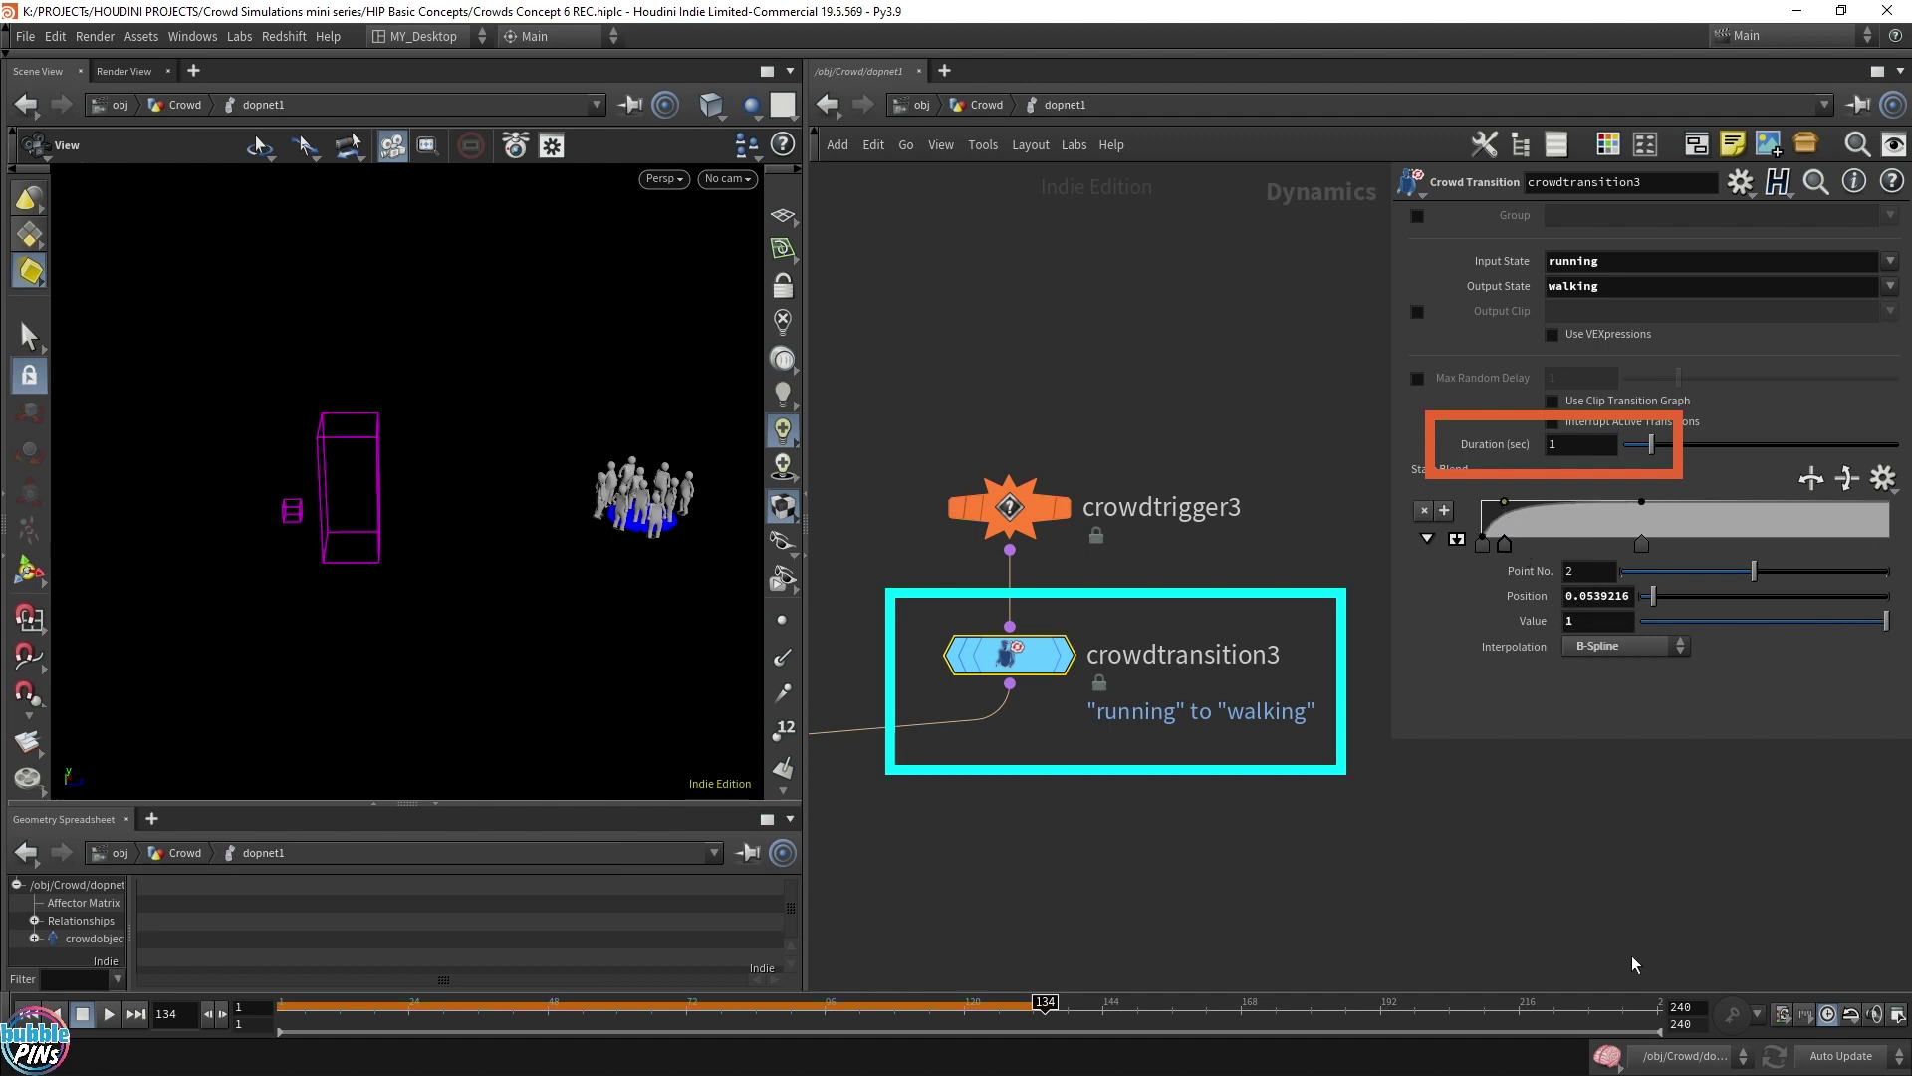
pyautogui.click(1480, 856)
pyautogui.hotkey('ctrl', 'Up')
pyautogui.press('Up')
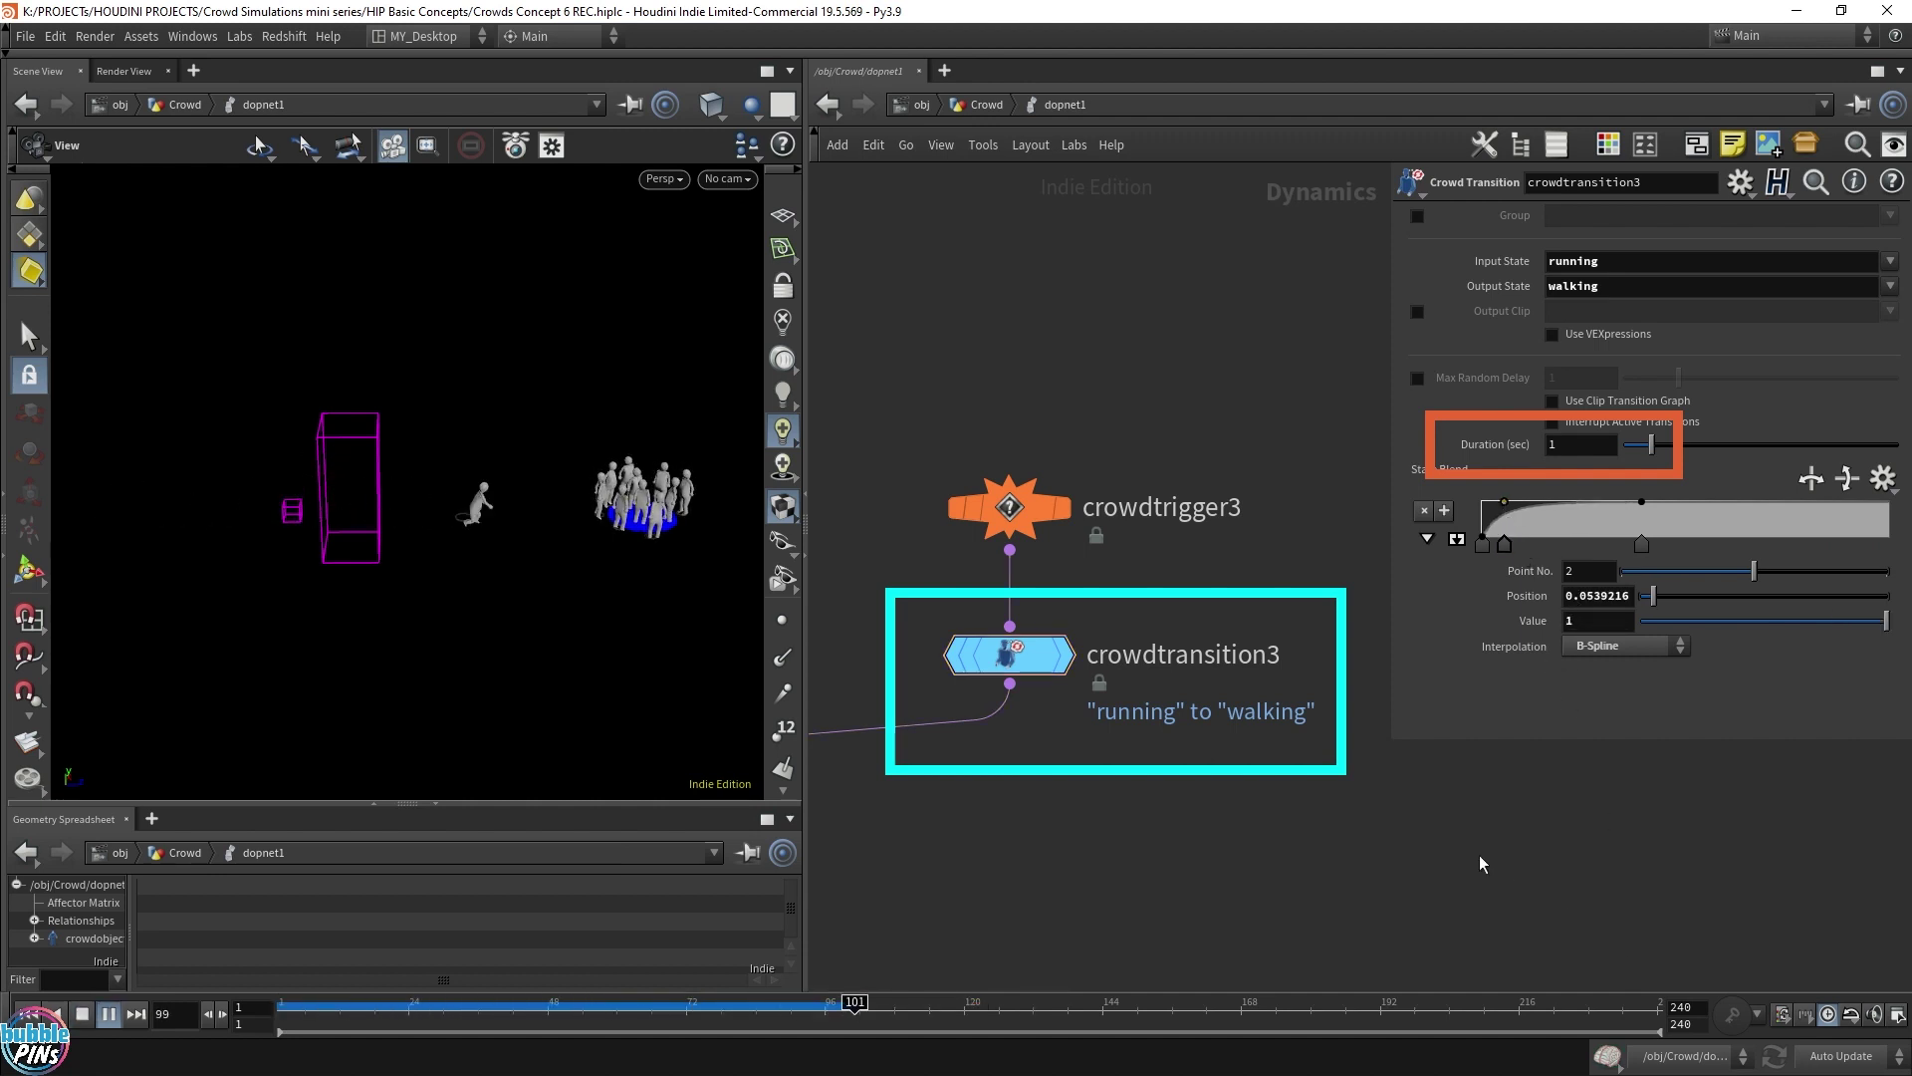
pyautogui.press('Down')
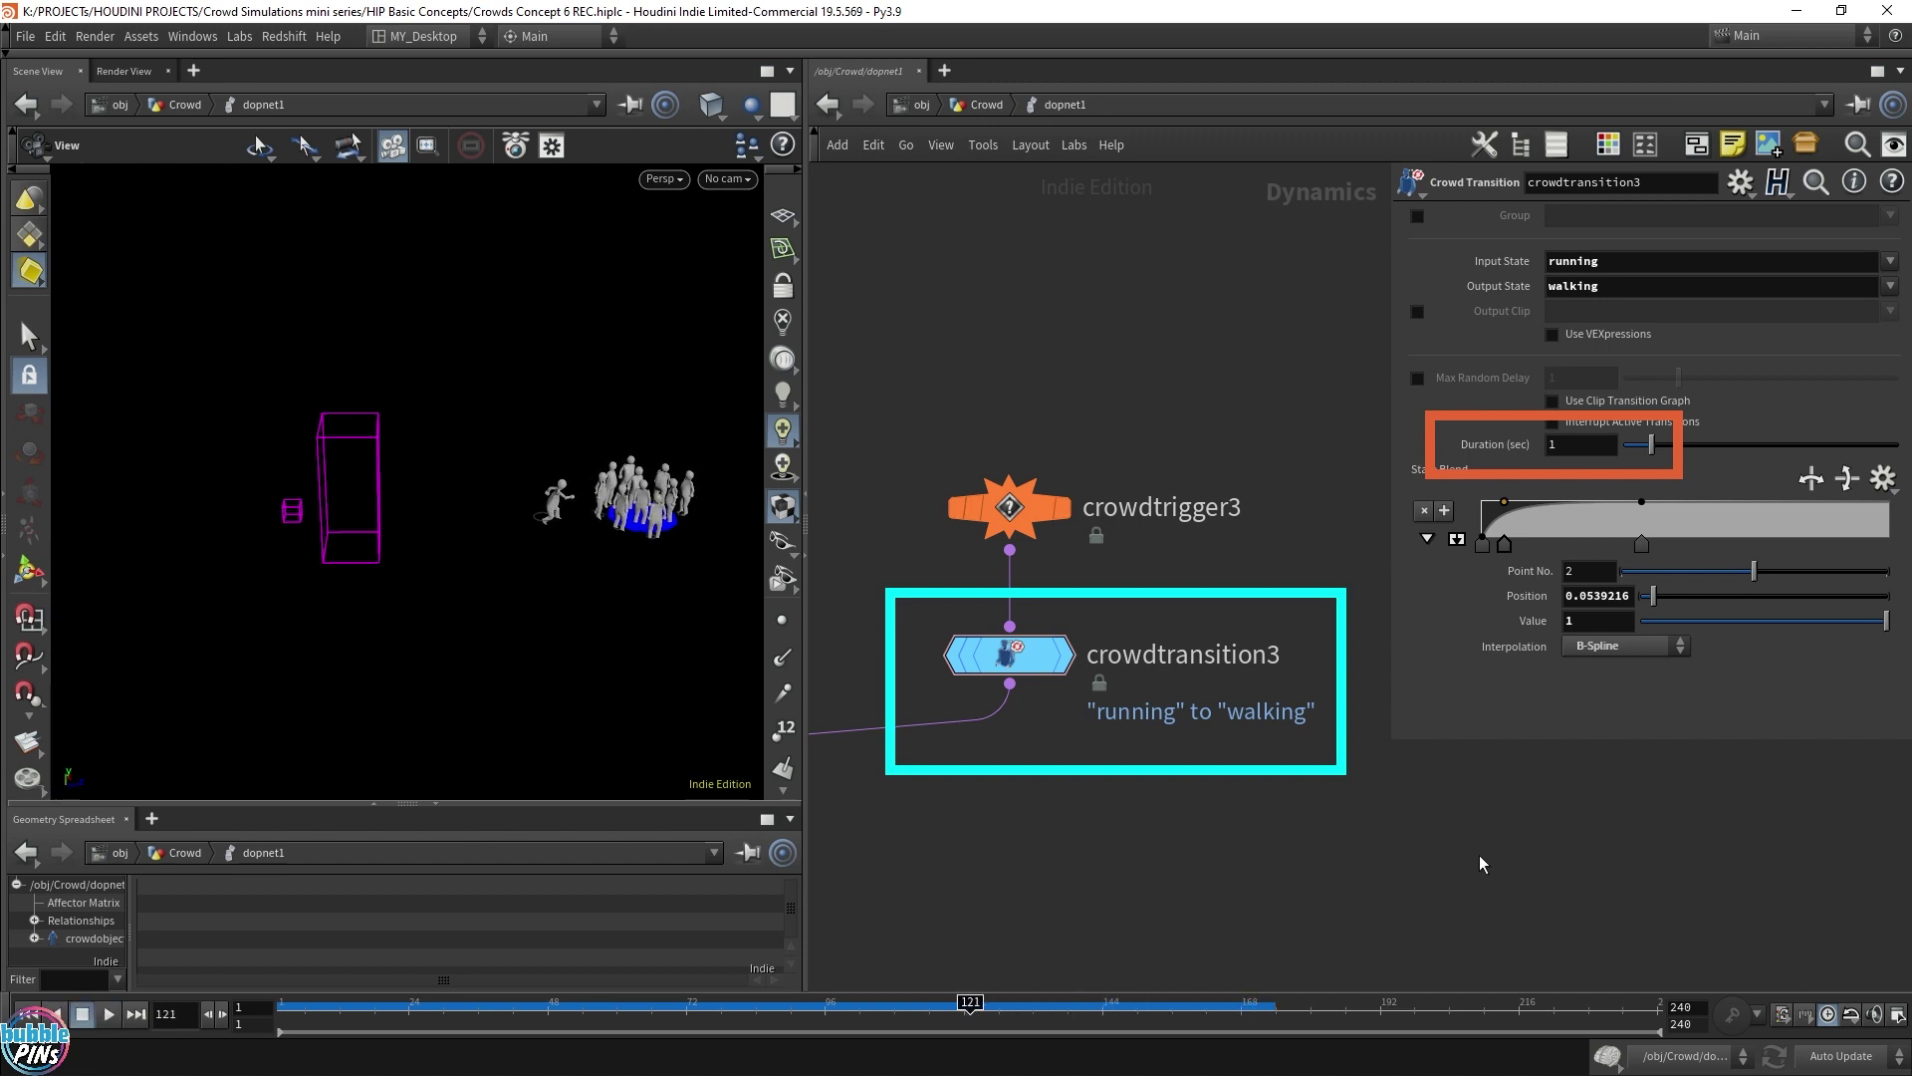
pyautogui.press('Up')
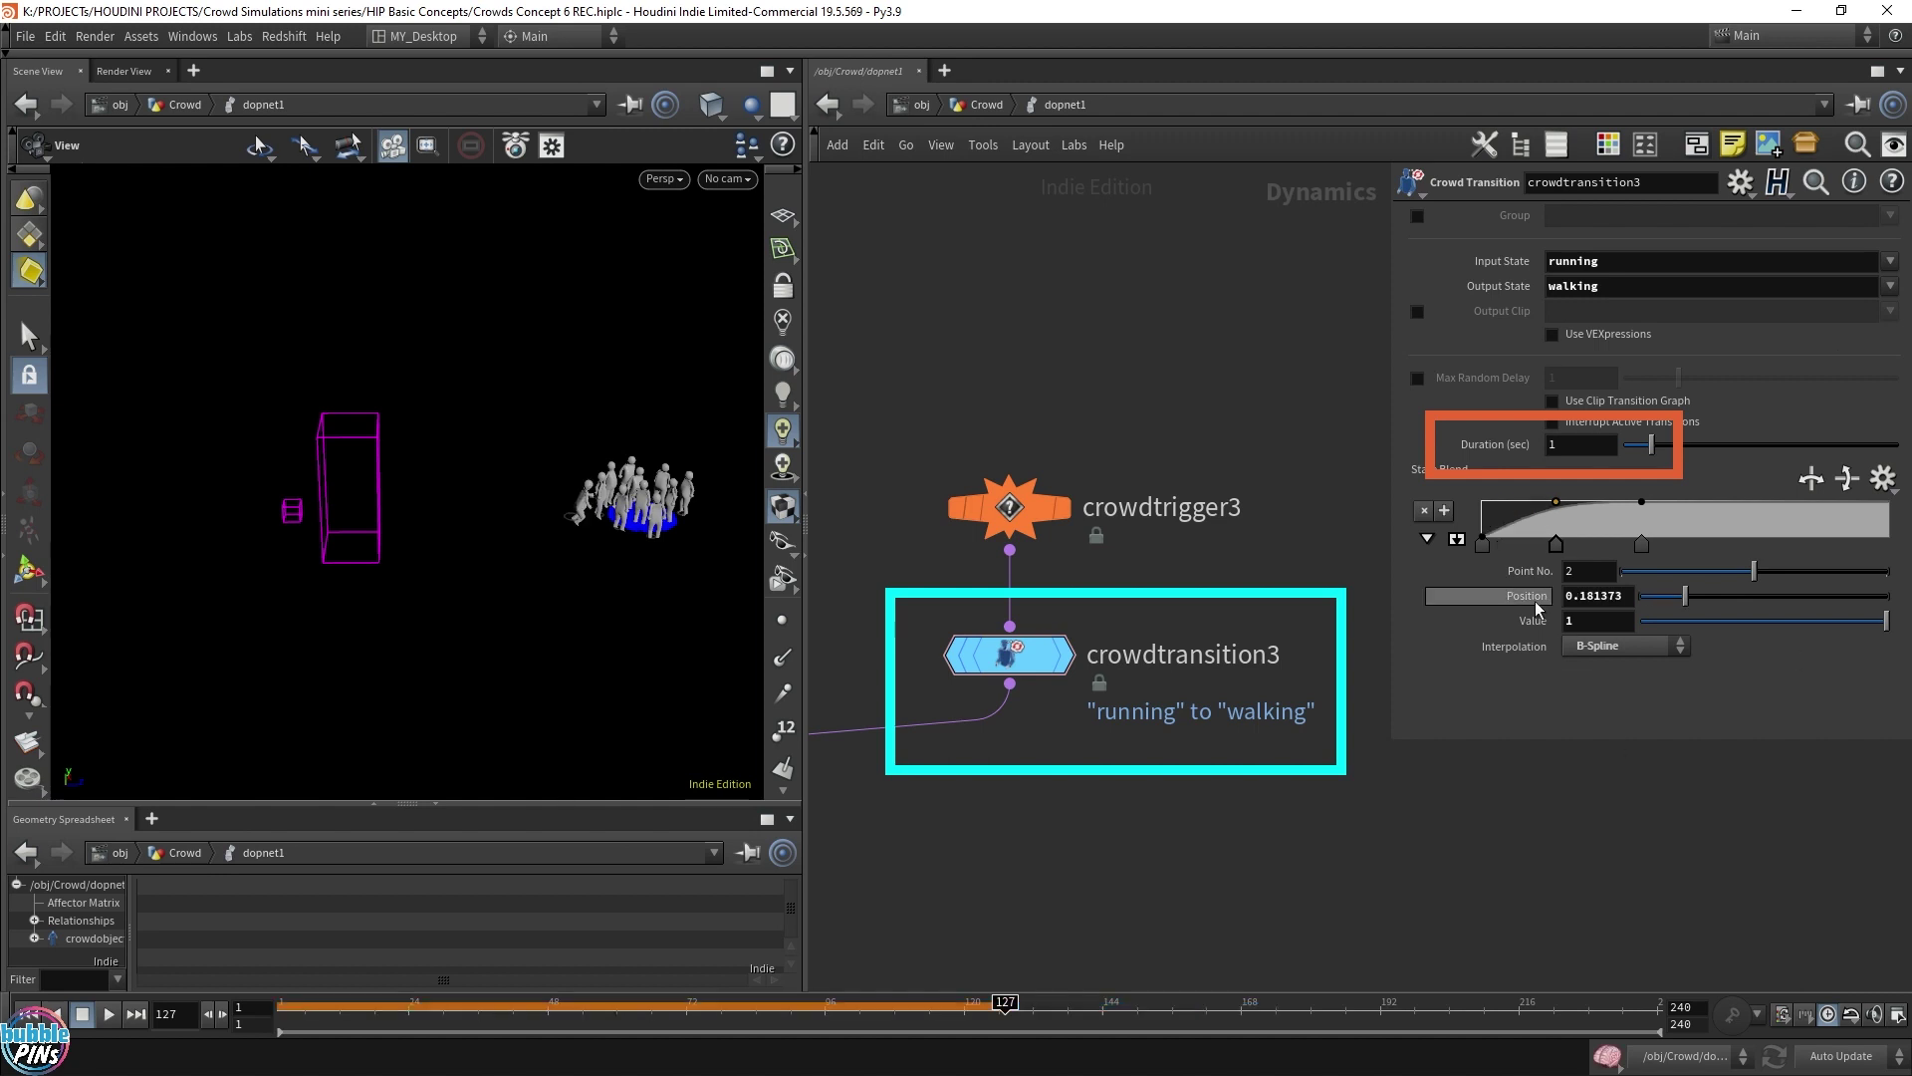
# Step: Soften the State Blend curve by moving point 2 to position 0.181373 and point 3 to position 1, replaying the simulation and rewinding it
pyautogui.hotkey('ctrl', 'Up')
pyautogui.press('Up')
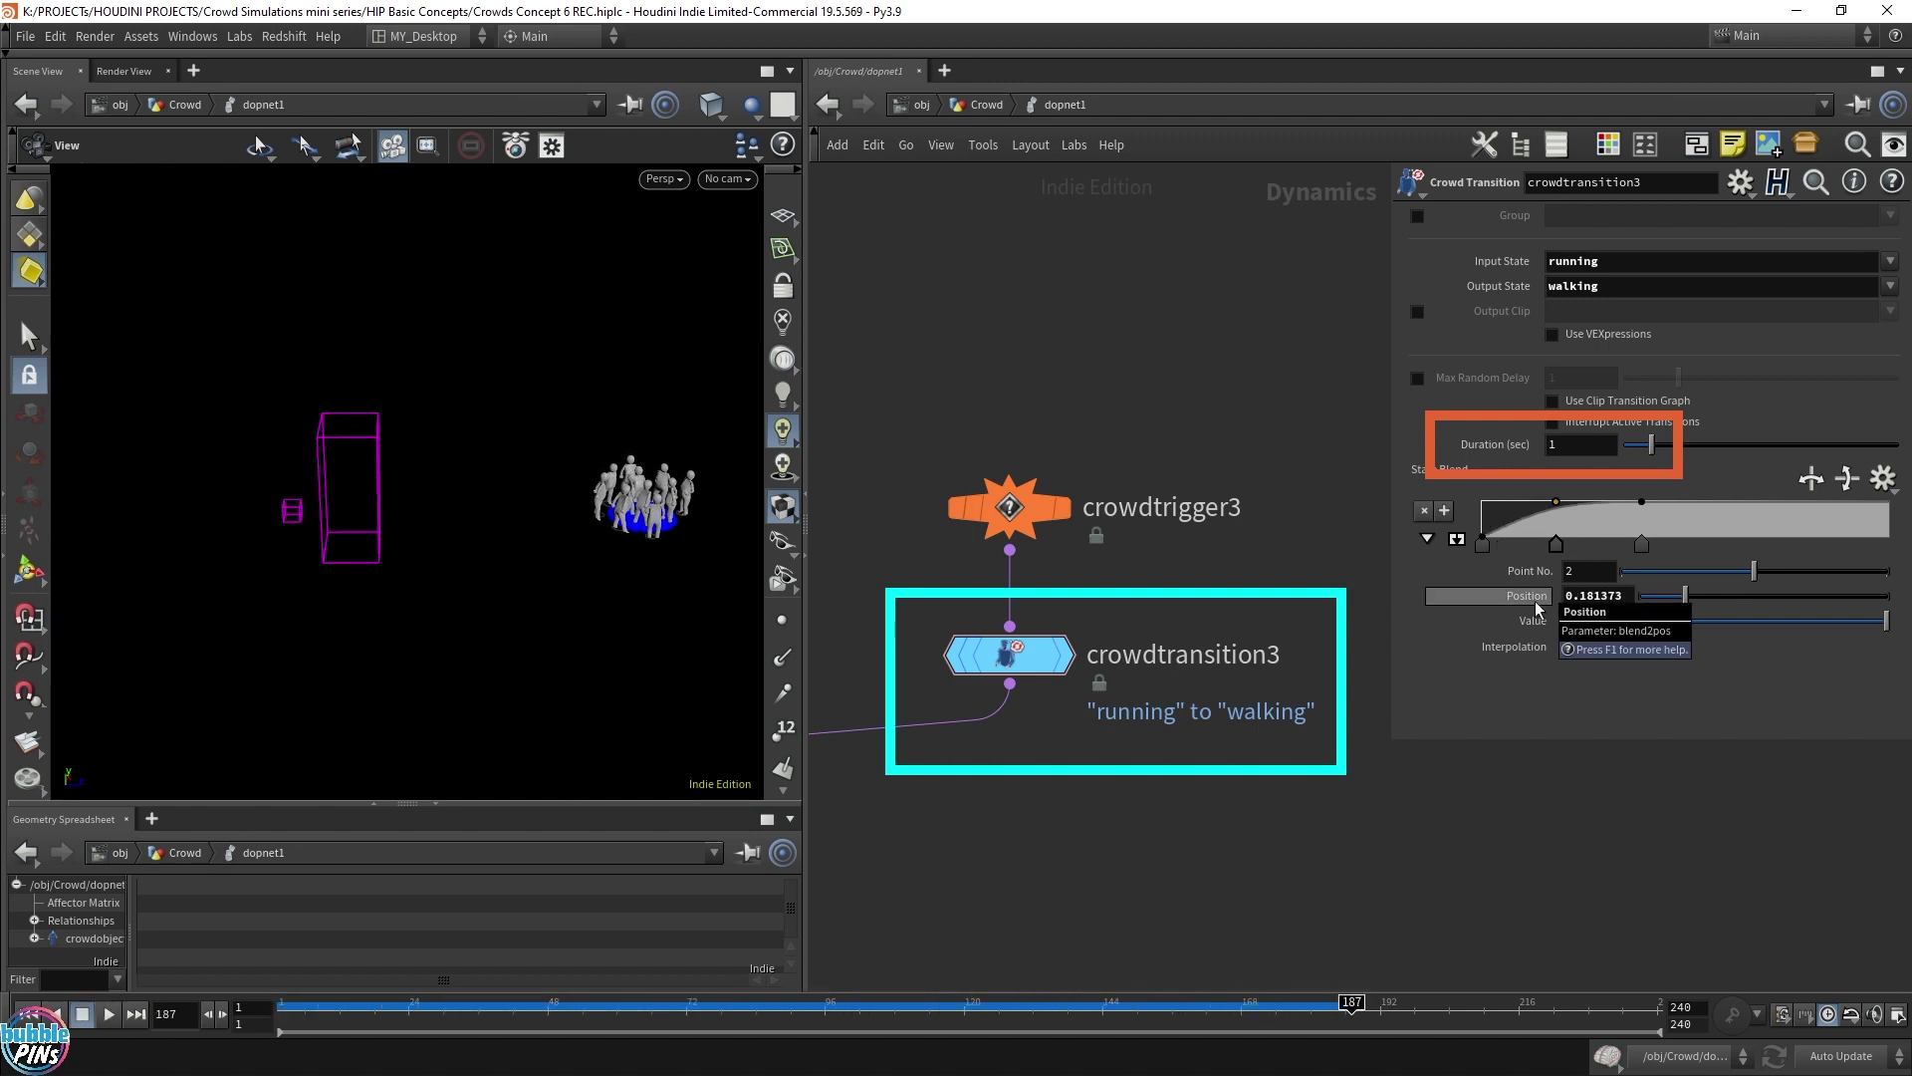
pyautogui.moveTo(1641, 543); pyautogui.dragTo(1891, 546)
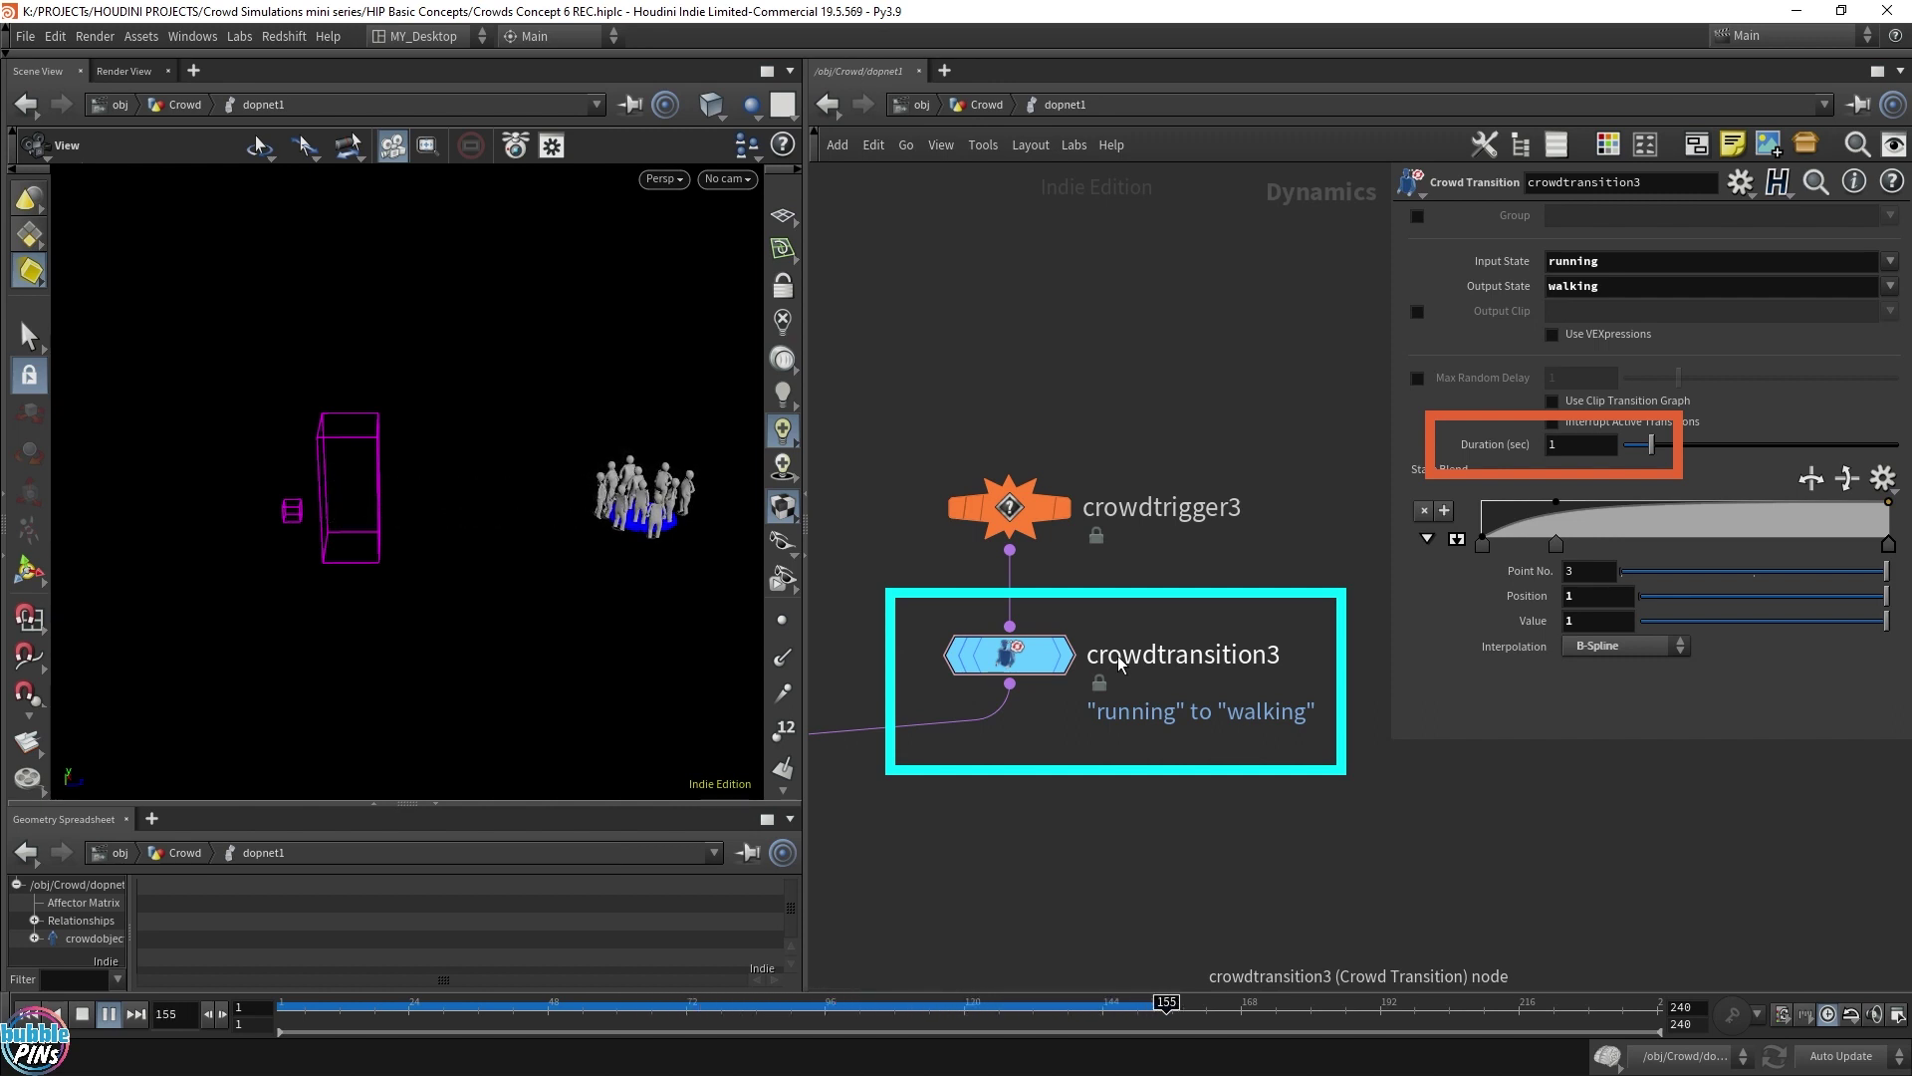
pyautogui.hotkey('ctrl', 'Up')
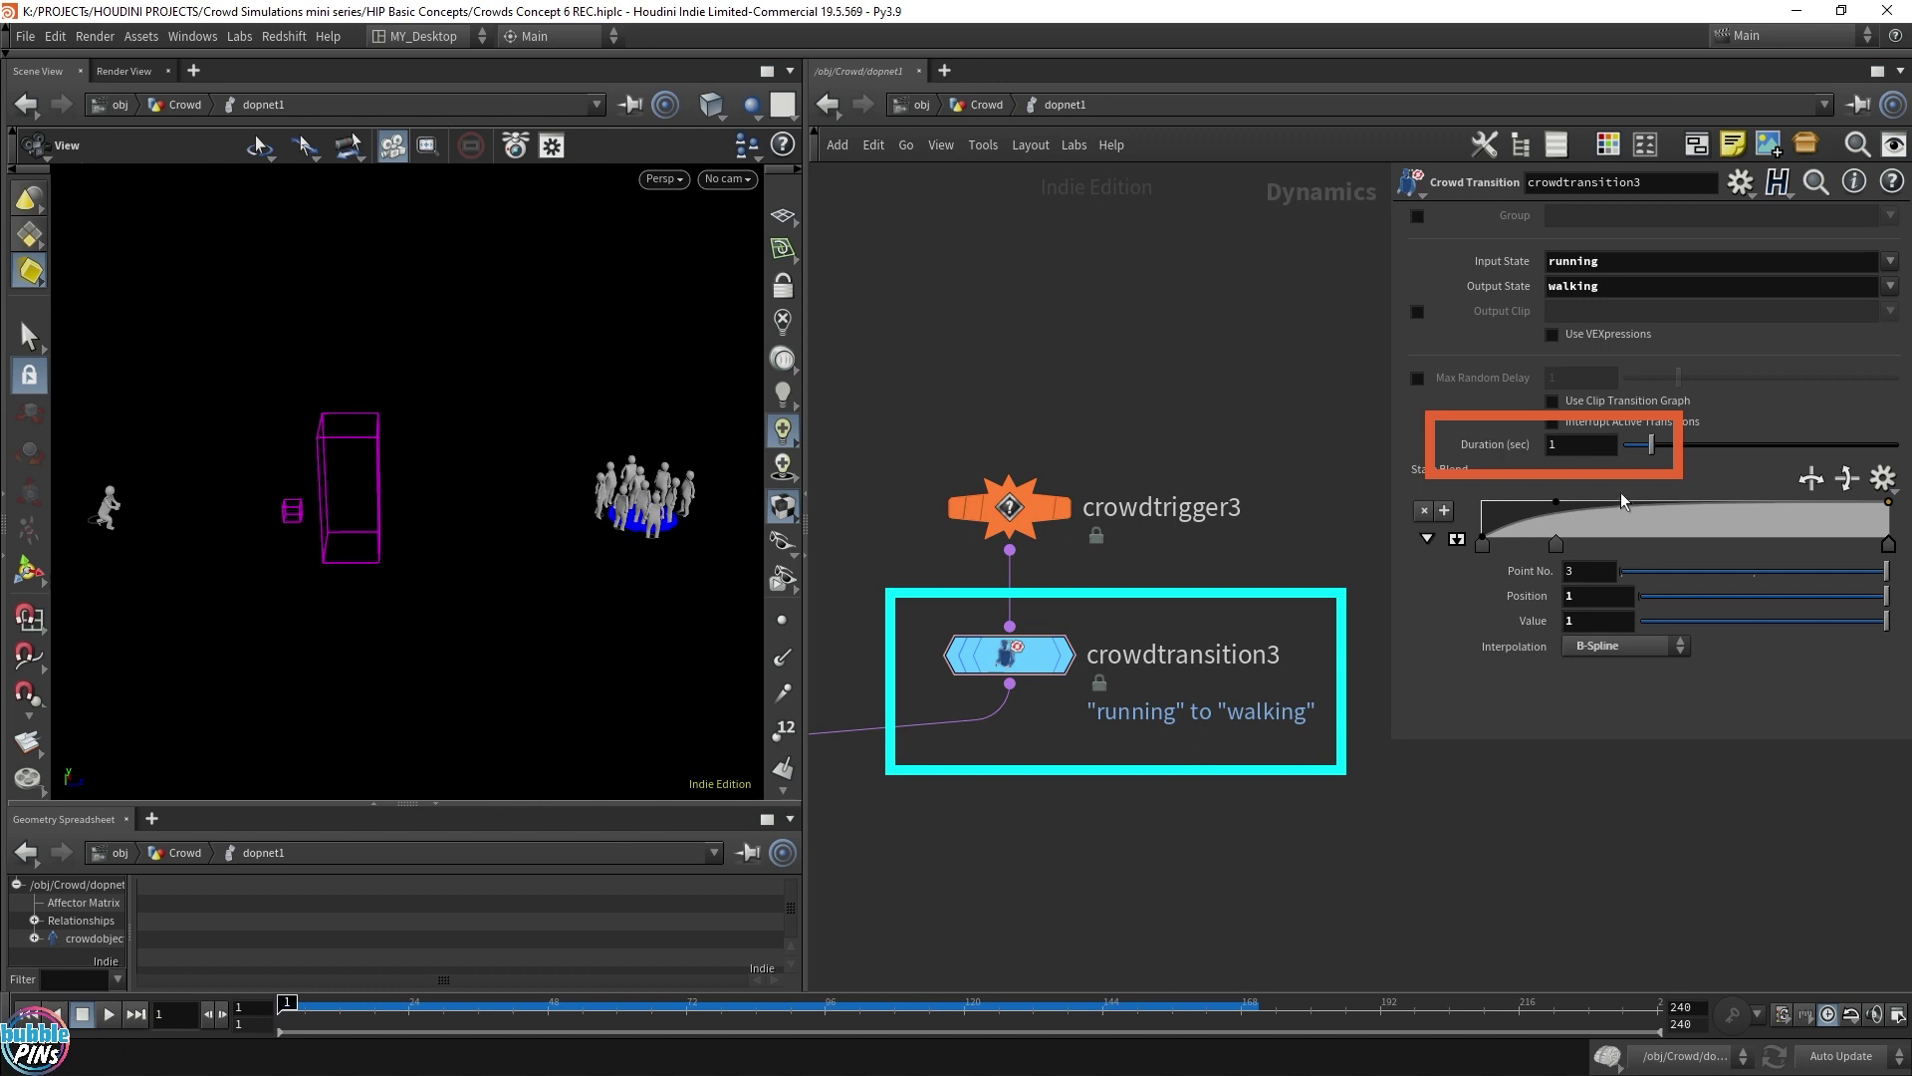